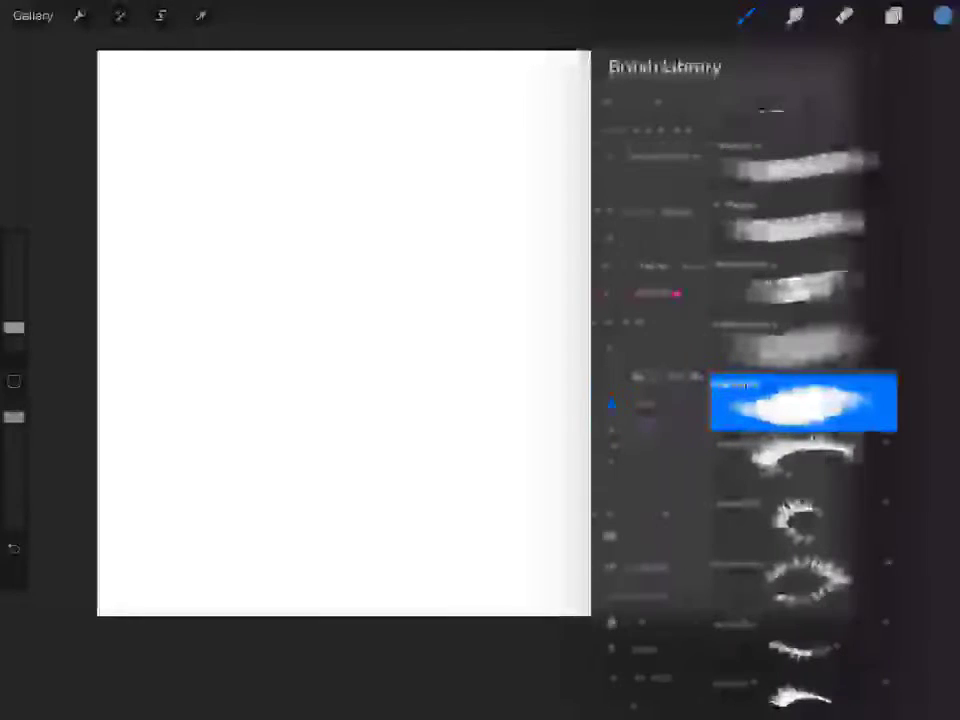
# Browse the brush sets and select the eyebrow8 eyelash-style hair brush.
pyautogui.scroll(-5, 655, 400)
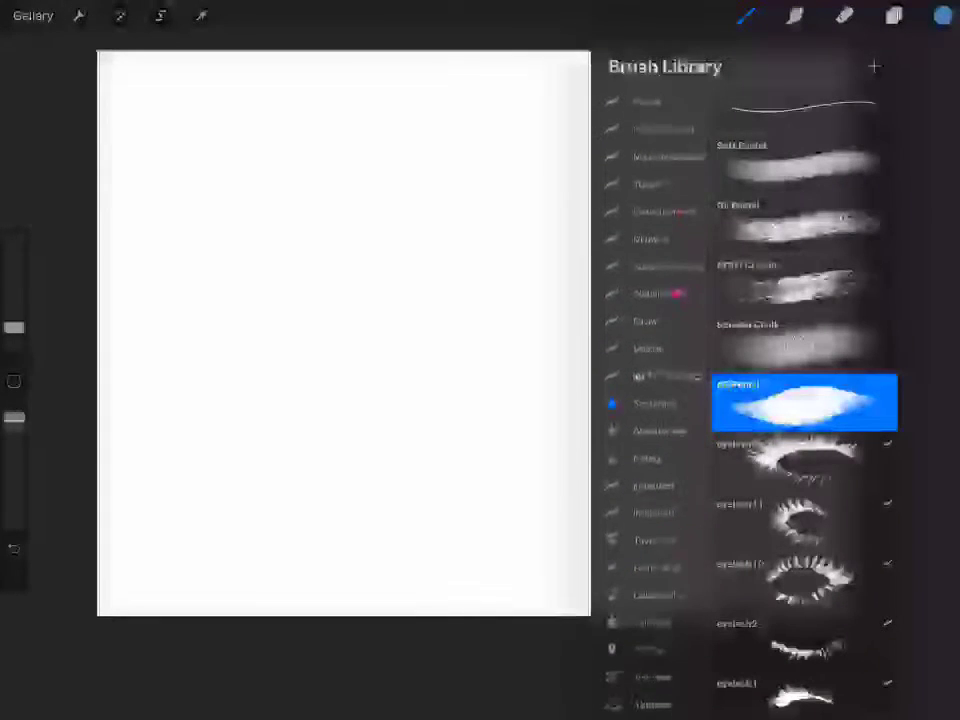
pyautogui.scroll(2, 655, 400)
pyautogui.scroll(3, 655, 400)
pyautogui.click(655, 195)
pyautogui.click(804, 403)
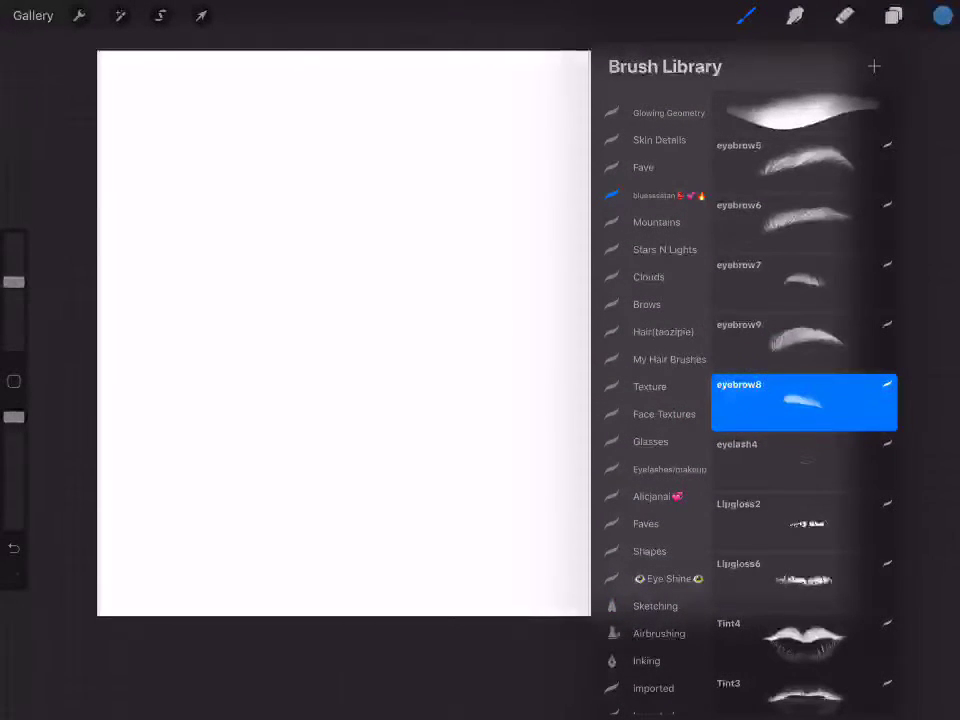
pyautogui.click(643, 167)
pyautogui.click(804, 403)
pyautogui.click(804, 462)
# Try a few blue eyelash strokes, undo them, and check the Inserted Image layer options.
pyautogui.click(746, 15)
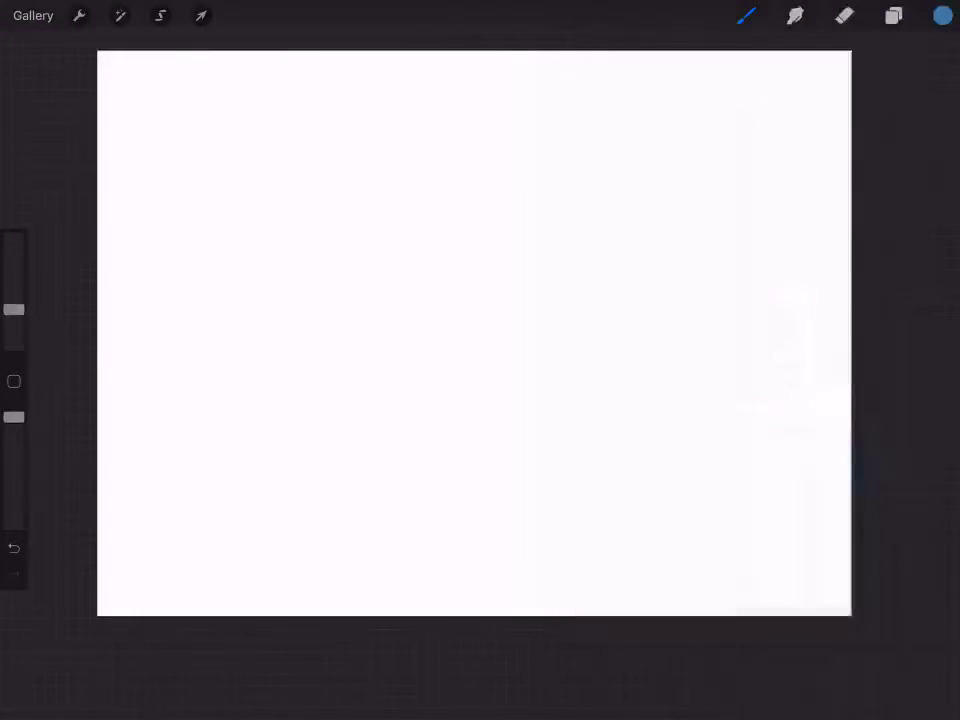
pyautogui.moveTo(14, 287); pyautogui.dragTo(14, 238)
pyautogui.moveTo(430, 90); pyautogui.dragTo(445, 405)
pyautogui.moveTo(515, 85); pyautogui.dragTo(500, 410)
pyautogui.moveTo(540, 100); pyautogui.dragTo(505, 410)
pyautogui.hotkey('ctrl', 'z')
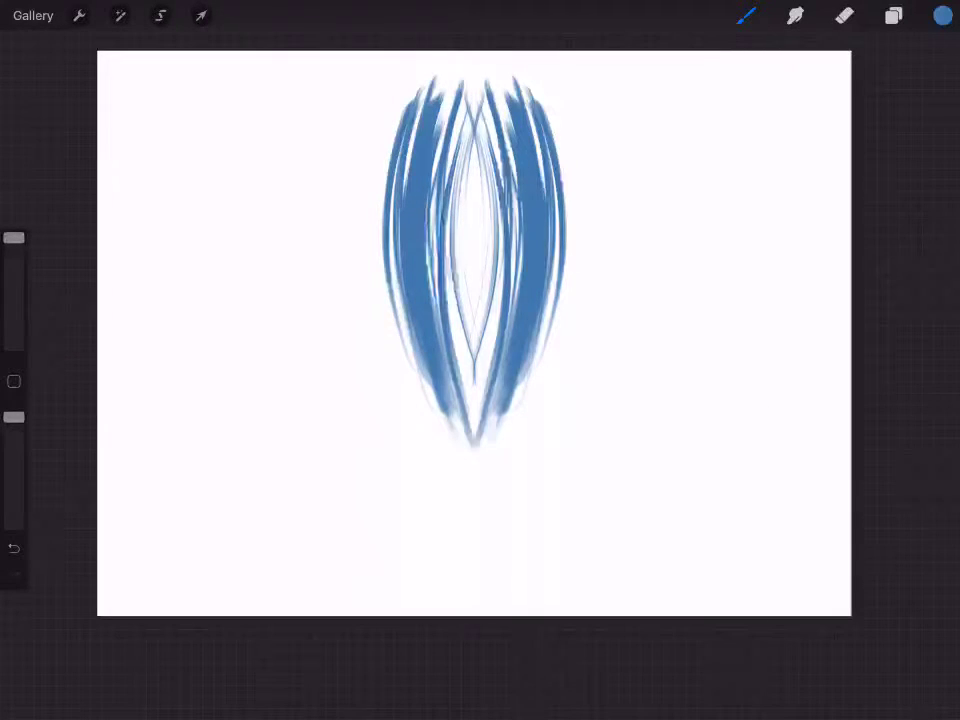
pyautogui.hotkey('ctrl', 'z')
pyautogui.hotkey('ctrl', 'z')
pyautogui.hotkey('ctrl', 'z')
pyautogui.click(893, 15)
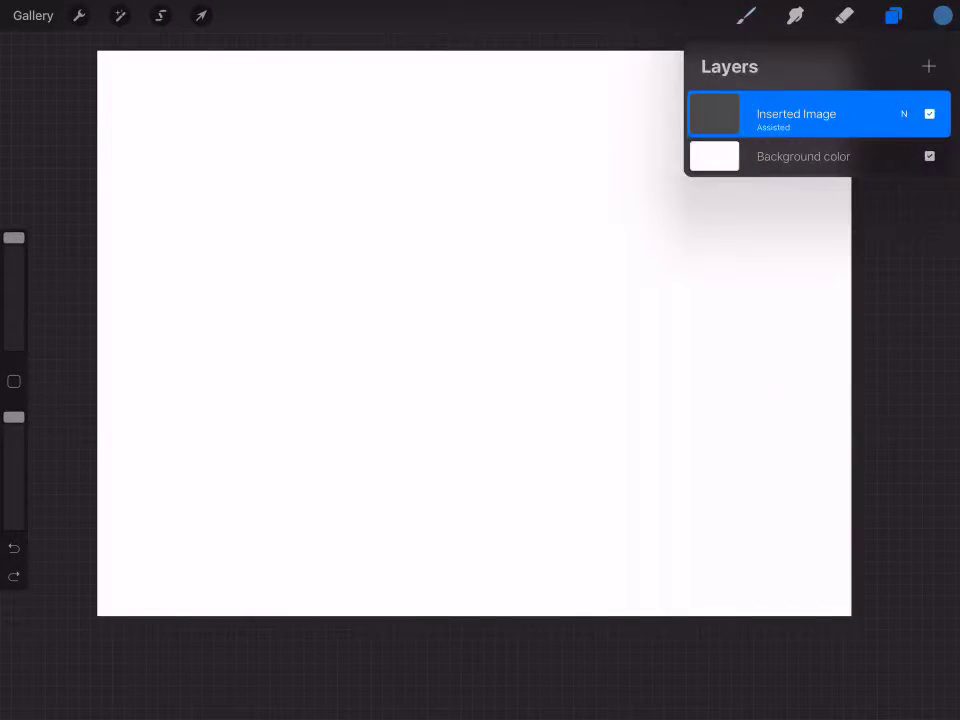
pyautogui.click(714, 113)
pyautogui.click(746, 15)
# Paint curved blue hair strokes down the canvas centre and thicken the strand.
pyautogui.moveTo(460, 130); pyautogui.dragTo(455, 475)
pyautogui.moveTo(470, 140); pyautogui.dragTo(465, 470)
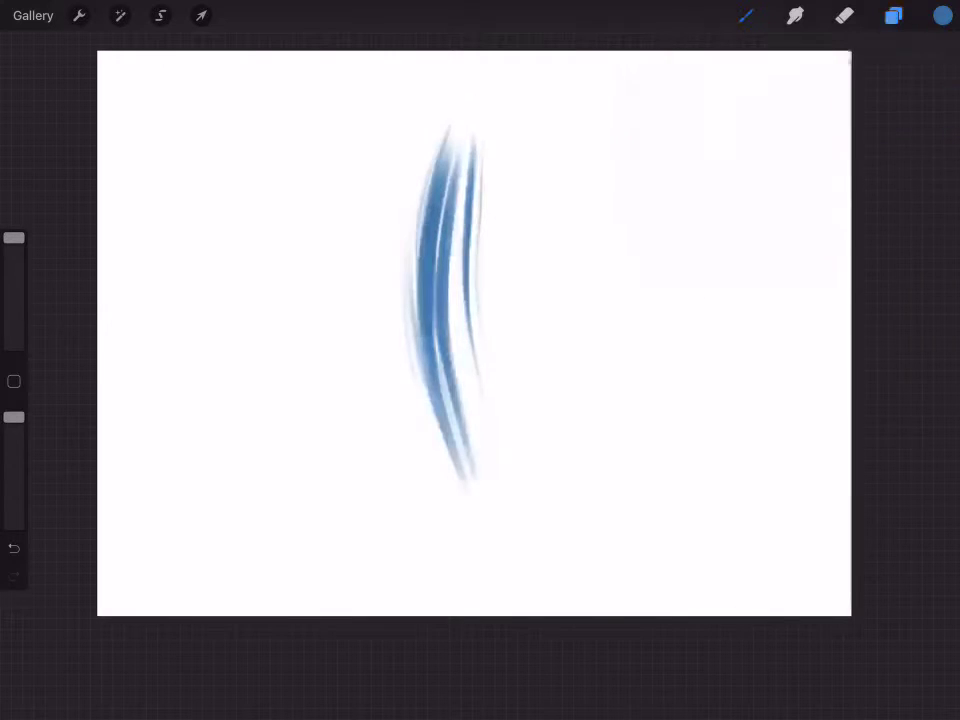
pyautogui.moveTo(455, 105); pyautogui.dragTo(465, 485)
pyautogui.moveTo(440, 120); pyautogui.dragTo(430, 400)
pyautogui.moveTo(430, 55); pyautogui.dragTo(398, 450)
pyautogui.moveTo(460, 55)
pyautogui.mouseDown()
pyautogui.moveTo(504, 440)
pyautogui.moveTo(461, 280)
pyautogui.mouseUp()
pyautogui.moveTo(500, 55); pyautogui.dragTo(507, 412)
pyautogui.moveTo(400, 55)
pyautogui.mouseDown()
pyautogui.moveTo(530, 495)
pyautogui.moveTo(520, 480)
pyautogui.mouseUp()
pyautogui.hotkey('ctrl', 'z')
pyautogui.hotkey('ctrl', 'z')
# Widen the blue strand rightward, extend it lower, and add a curved right-edge strand.
pyautogui.scroll(-2, 475, 333)
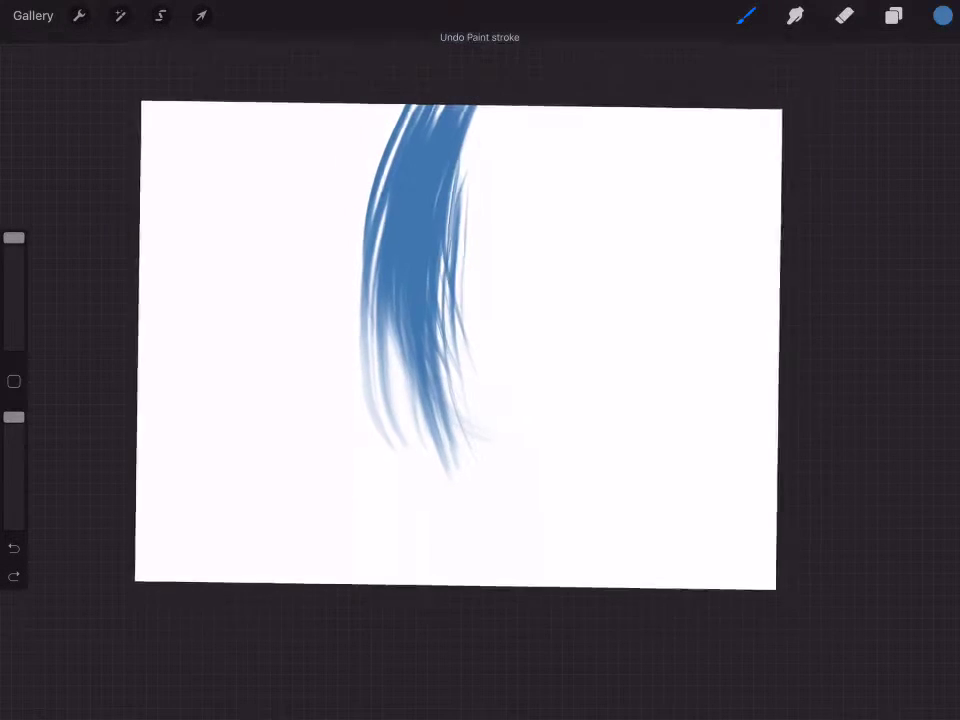
pyautogui.moveTo(425, 115); pyautogui.dragTo(490, 555)
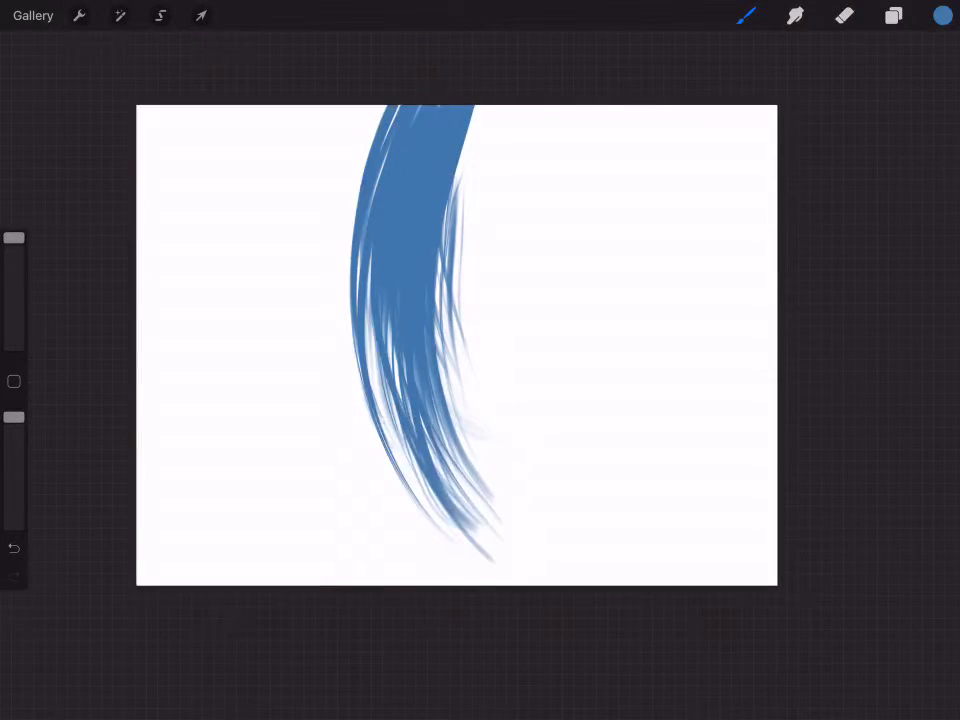
pyautogui.moveTo(495, 105); pyautogui.dragTo(536, 557)
pyautogui.moveTo(520, 105)
pyautogui.mouseDown()
pyautogui.moveTo(565, 528)
pyautogui.moveTo(545, 150)
pyautogui.moveTo(610, 488)
pyautogui.mouseUp()
pyautogui.moveTo(585, 105); pyautogui.dragTo(635, 480)
pyautogui.moveTo(618, 106); pyautogui.dragTo(612, 400)
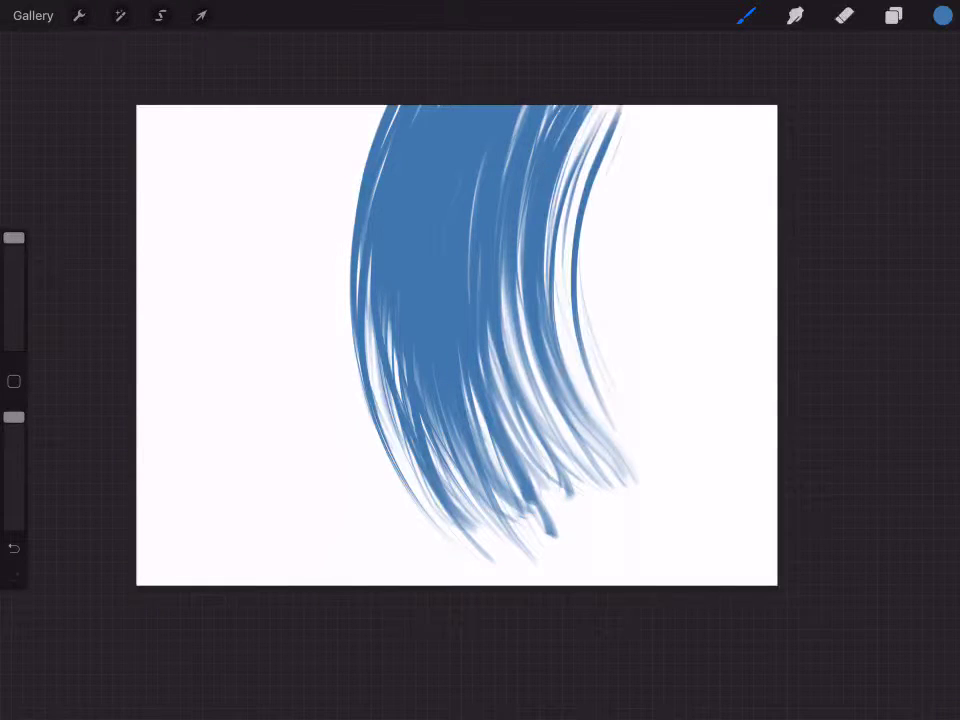
# Switch to a darker blue and paint dark strands across the left, middle and right of the strand.
pyautogui.click(942, 15)
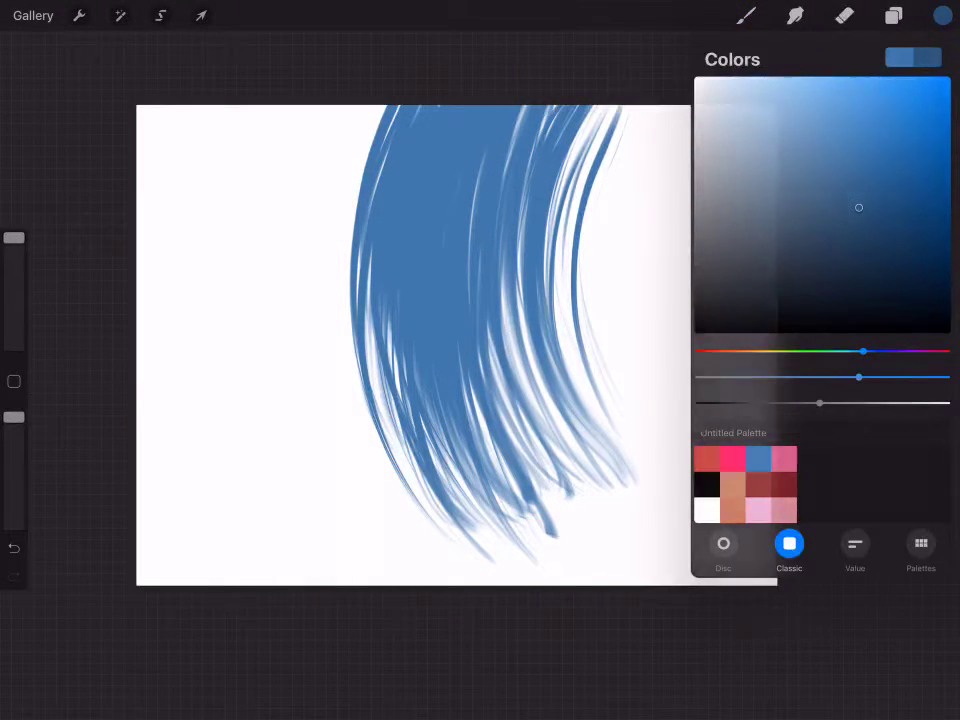
pyautogui.moveTo(380, 105)
pyautogui.mouseDown()
pyautogui.moveTo(390, 420)
pyautogui.moveTo(380, 415)
pyautogui.moveTo(400, 430)
pyautogui.mouseUp()
pyautogui.moveTo(470, 108); pyautogui.dragTo(535, 510)
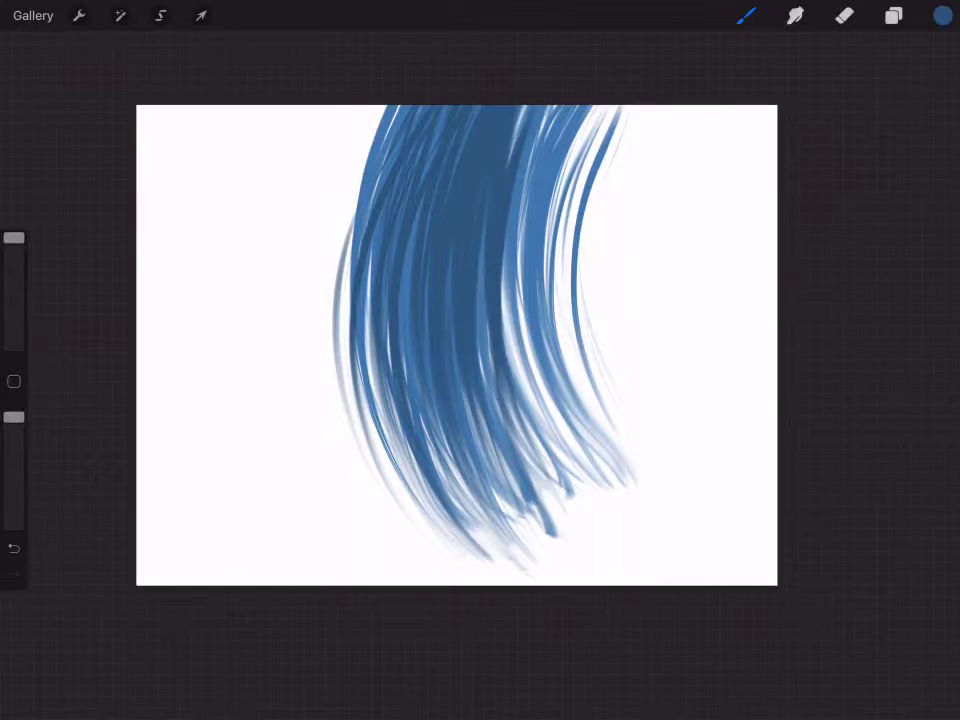
pyautogui.moveTo(560, 108); pyautogui.dragTo(540, 495)
pyautogui.moveTo(590, 108); pyautogui.dragTo(585, 515)
pyautogui.moveTo(410, 108)
pyautogui.mouseDown()
pyautogui.moveTo(390, 350)
pyautogui.moveTo(480, 560)
pyautogui.mouseUp()
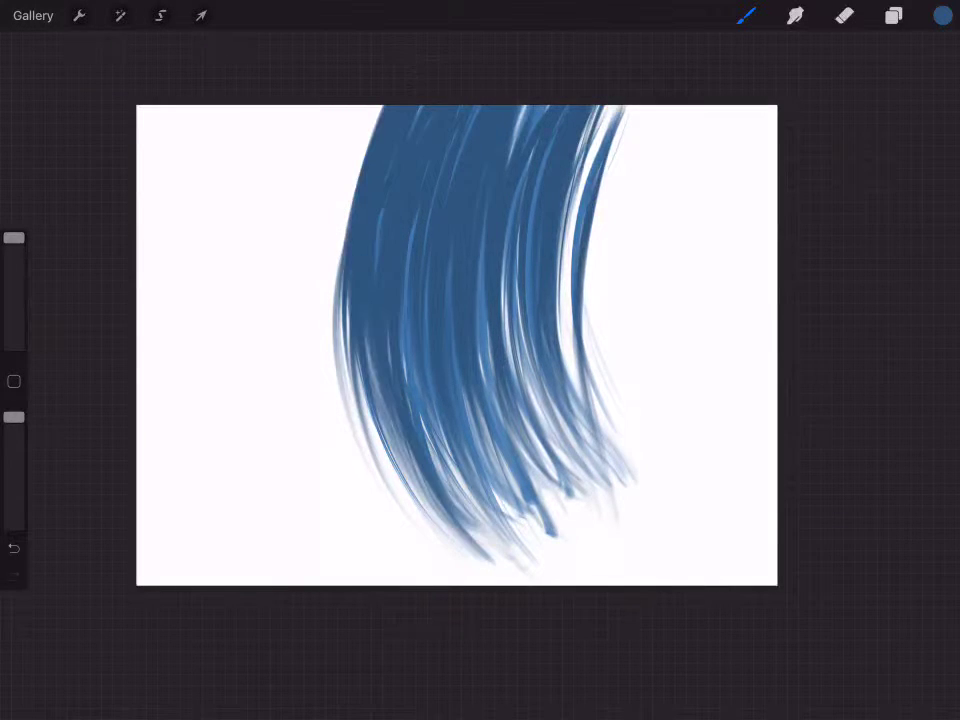
pyautogui.moveTo(440, 210); pyautogui.dragTo(530, 545)
pyautogui.moveTo(560, 140); pyautogui.dragTo(620, 515)
pyautogui.moveTo(615, 105); pyautogui.dragTo(590, 455)
# Show the layers list and swipe the Inserted Image layer to reveal its Clear option.
pyautogui.click(942, 15)
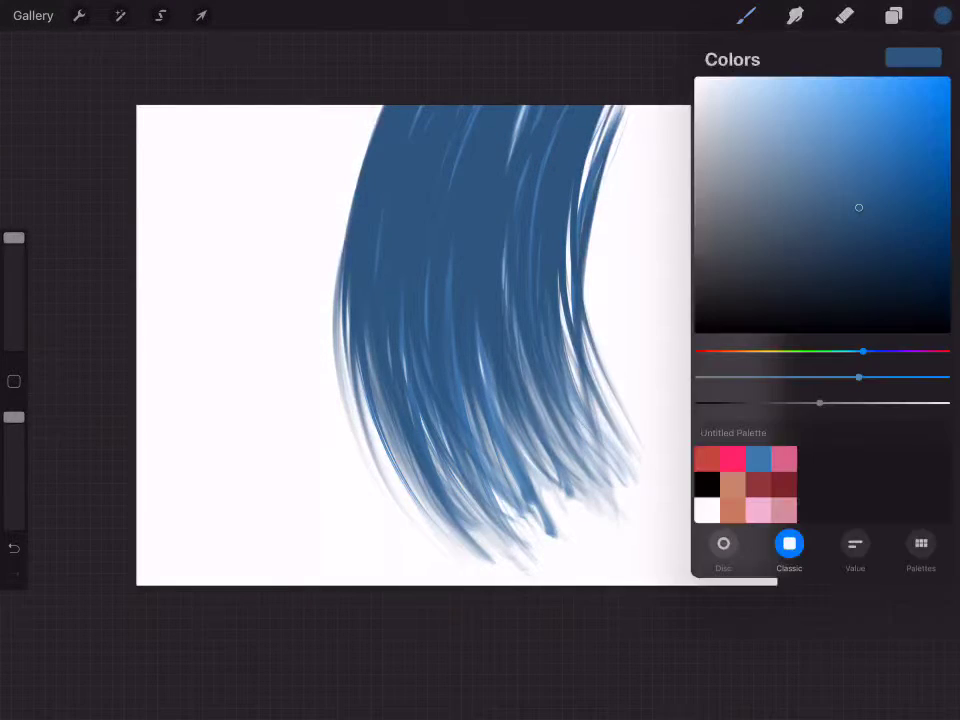
pyautogui.click(893, 15)
pyautogui.moveTo(860, 111); pyautogui.dragTo(730, 111)
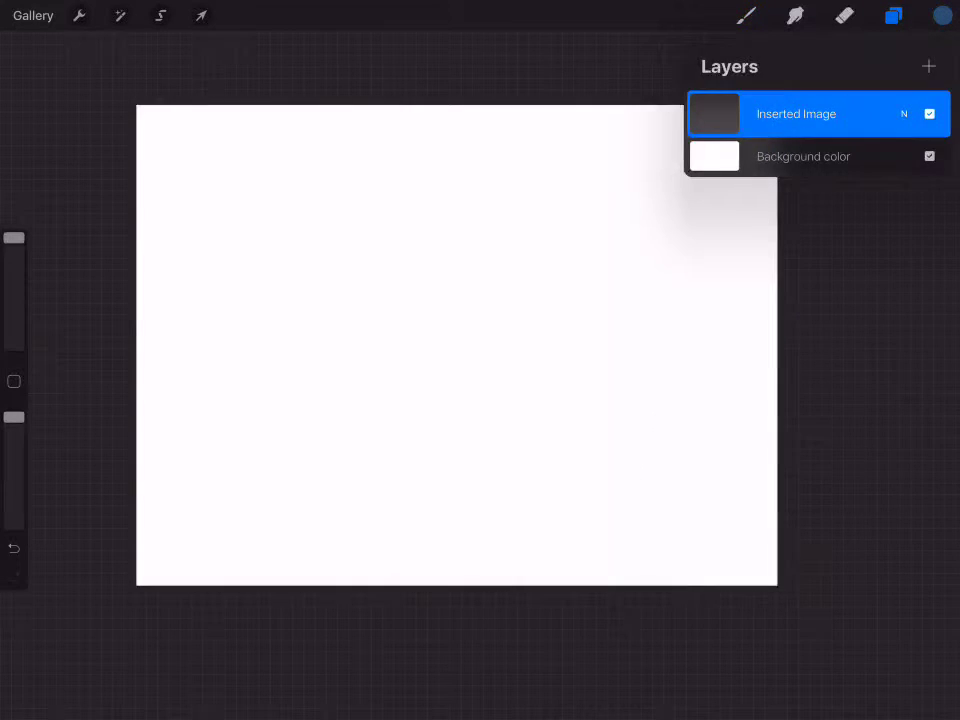
# Clear the layer, choose light blue, and try then undo a test stroke.
pyautogui.click(942, 15)
pyautogui.click(400, 300)
pyautogui.moveTo(430, 105); pyautogui.dragTo(390, 455)
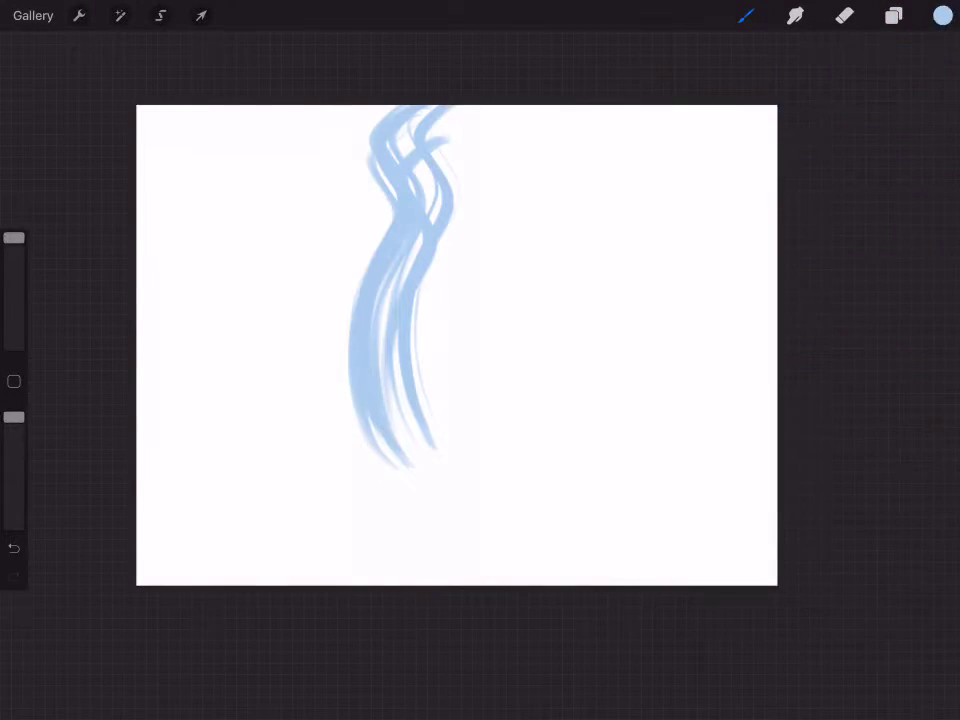
pyautogui.hotkey('ctrl', 'z')
# Paint three wavy light-blue curls from top to bottom after undoing a failed attempt.
pyautogui.moveTo(430, 105)
pyautogui.mouseDown()
pyautogui.moveTo(395, 335)
pyautogui.moveTo(390, 578)
pyautogui.mouseUp()
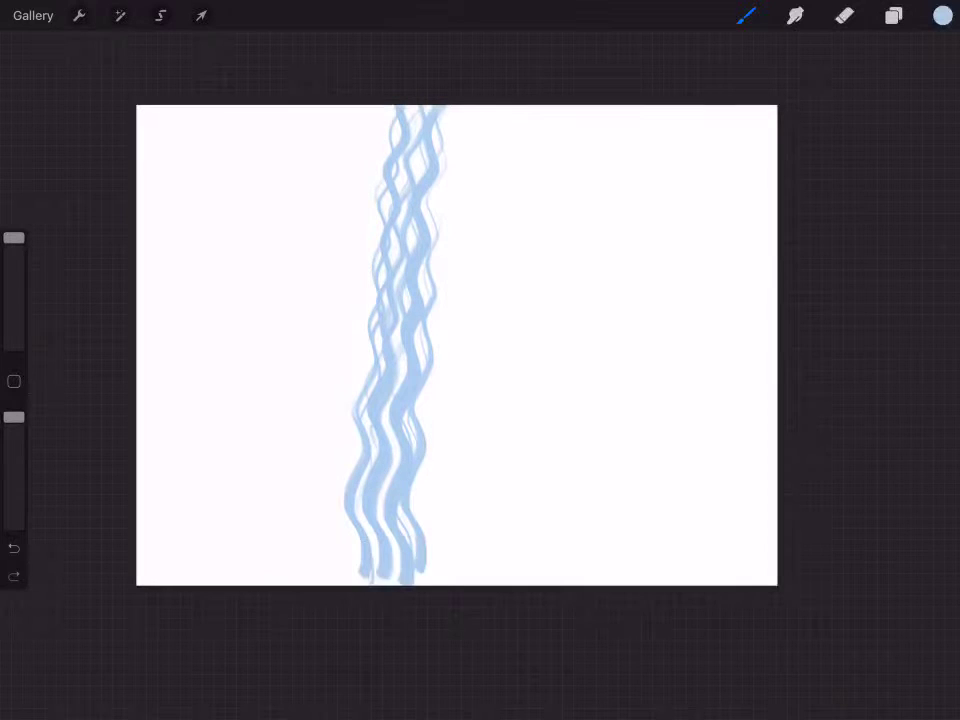
pyautogui.moveTo(465, 105)
pyautogui.mouseDown()
pyautogui.moveTo(450, 182)
pyautogui.moveTo(443, 443)
pyautogui.moveTo(428, 572)
pyautogui.moveTo(386, 503)
pyautogui.moveTo(379, 439)
pyautogui.moveTo(429, 379)
pyautogui.moveTo(395, 325)
pyautogui.moveTo(420, 262)
pyautogui.moveTo(408, 203)
pyautogui.moveTo(410, 110)
pyautogui.mouseUp()
pyautogui.hotkey('ctrl', 'z')
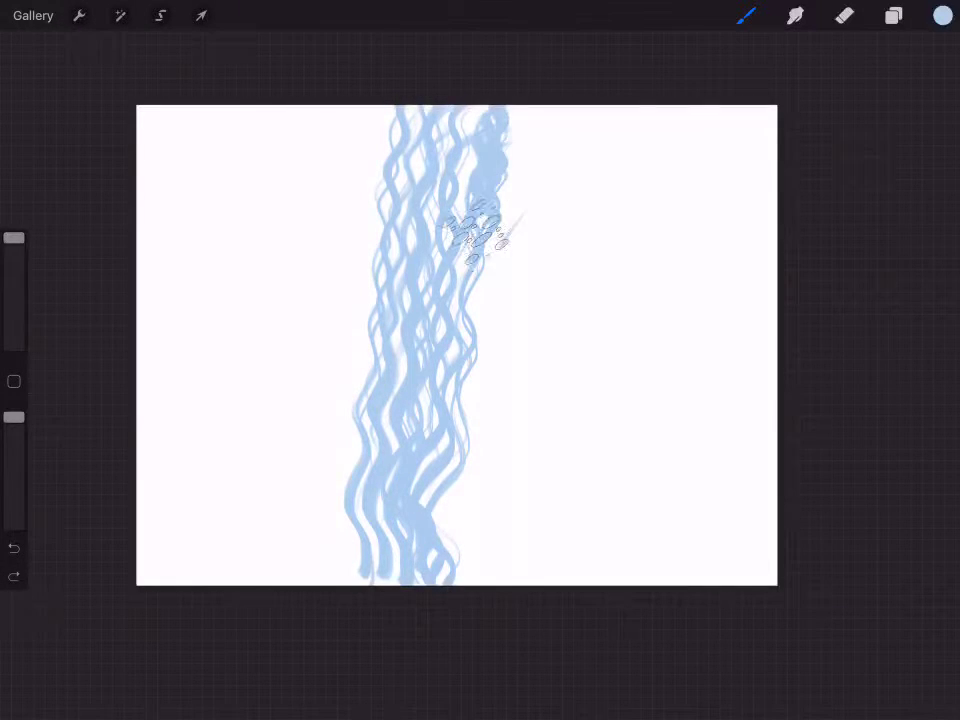
pyautogui.hotkey('ctrl', 'z')
pyautogui.hotkey('ctrl', 'z')
pyautogui.hotkey('ctrl', 'z')
pyautogui.hotkey('ctrl', 'z')
pyautogui.hotkey('ctrl', 'z')
pyautogui.moveTo(400, 108)
pyautogui.mouseDown()
pyautogui.moveTo(418, 146)
pyautogui.moveTo(396, 204)
pyautogui.moveTo(375, 446)
pyautogui.moveTo(343, 521)
pyautogui.moveTo(370, 572)
pyautogui.mouseUp()
pyautogui.moveTo(462, 108)
pyautogui.mouseDown()
pyautogui.moveTo(396, 482)
pyautogui.moveTo(405, 572)
pyautogui.mouseUp()
pyautogui.moveTo(520, 108)
pyautogui.mouseDown()
pyautogui.moveTo(482, 204)
pyautogui.moveTo(497, 357)
pyautogui.moveTo(450, 578)
pyautogui.mouseUp()
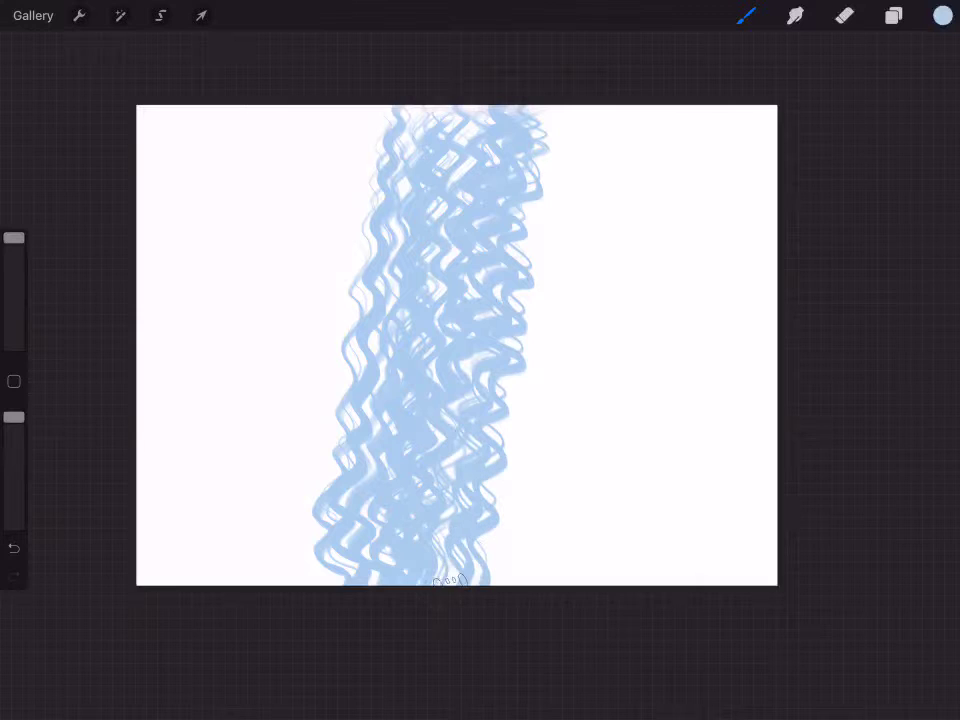
# Add further wavy light-blue curls down the right and left sides.
pyautogui.moveTo(900, 2); pyautogui.dragTo(900, 250)
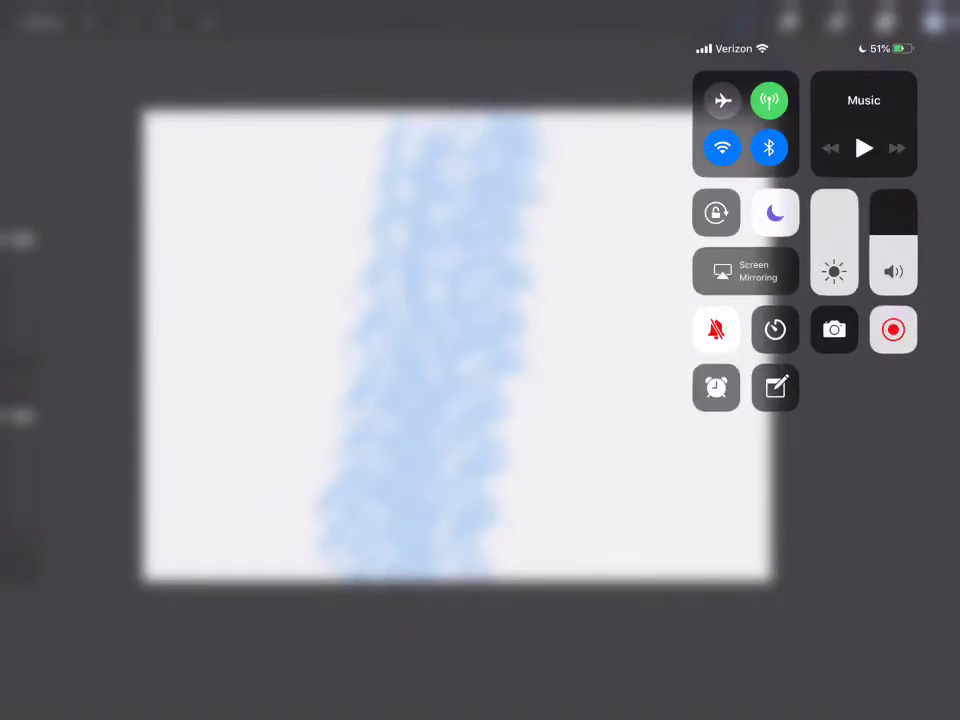
pyautogui.click(893, 329)
pyautogui.click(610, 211)
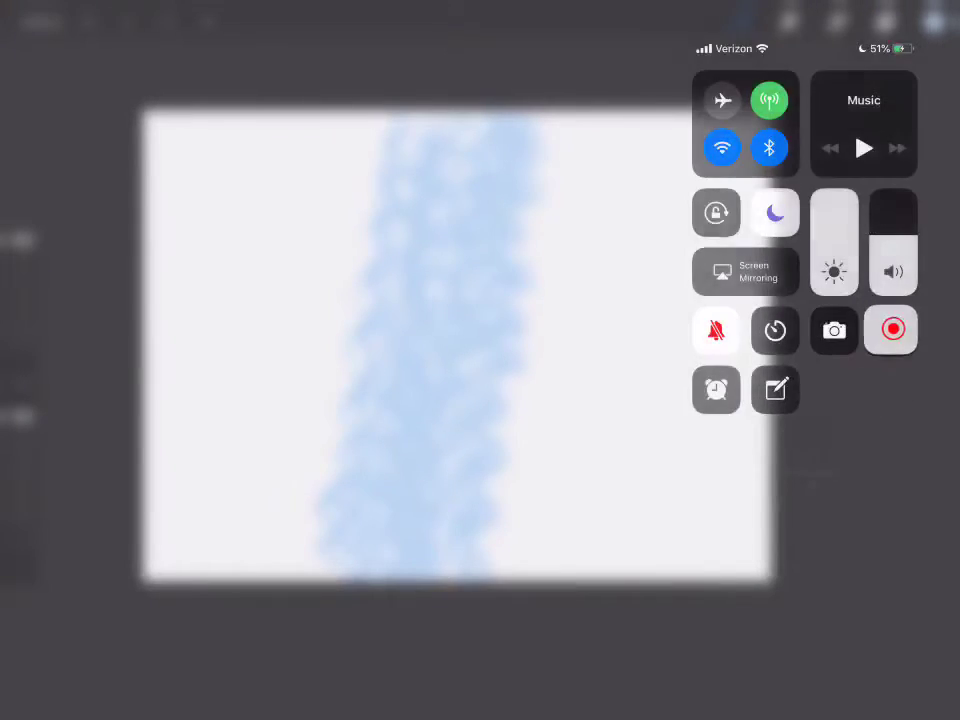
pyautogui.click(300, 620)
pyautogui.moveTo(535, 120)
pyautogui.mouseDown()
pyautogui.moveTo(580, 170)
pyautogui.moveTo(540, 246)
pyautogui.moveTo(504, 467)
pyautogui.moveTo(520, 575)
pyautogui.mouseUp()
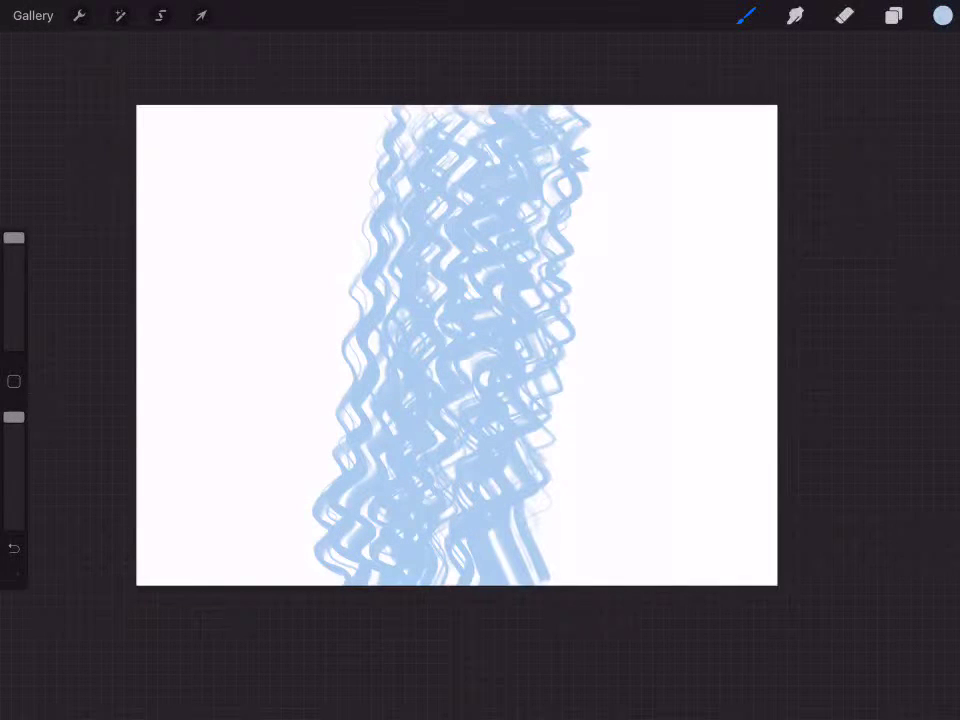
pyautogui.hotkey('ctrl', 'z')
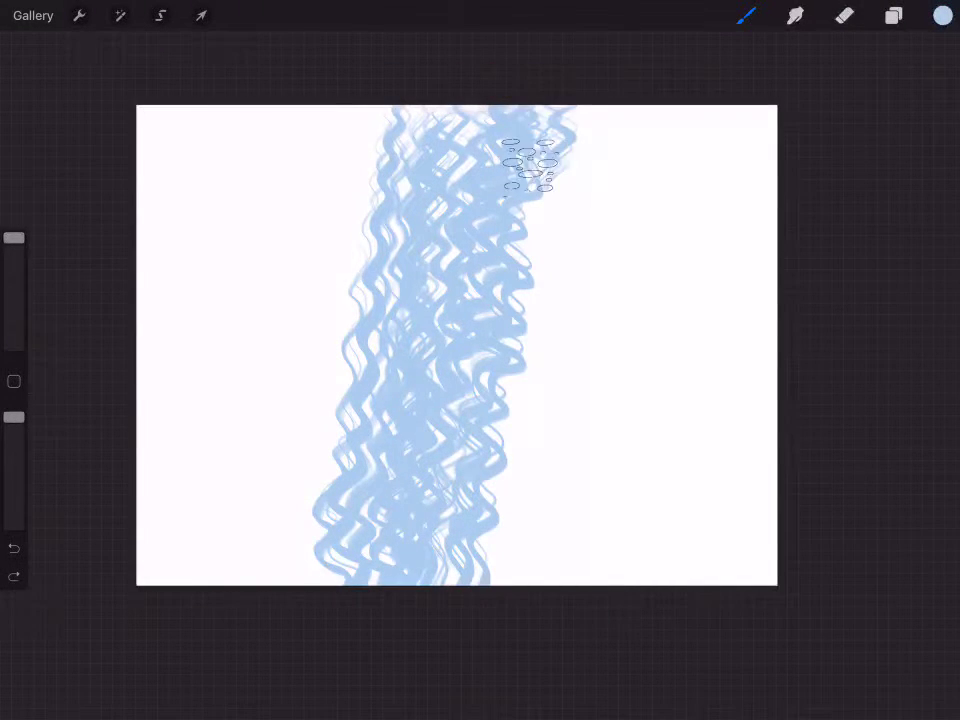
pyautogui.moveTo(545, 240)
pyautogui.mouseDown()
pyautogui.moveTo(514, 332)
pyautogui.moveTo(525, 418)
pyautogui.moveTo(482, 504)
pyautogui.moveTo(515, 580)
pyautogui.mouseUp()
pyautogui.moveTo(380, 108)
pyautogui.mouseDown()
pyautogui.moveTo(343, 214)
pyautogui.moveTo(332, 289)
pyautogui.moveTo(338, 372)
pyautogui.moveTo(290, 584)
pyautogui.mouseUp()
# Pick a darker blue and try dark curly shadow strands, then undo them.
pyautogui.click(943, 15)
pyautogui.click(810, 197)
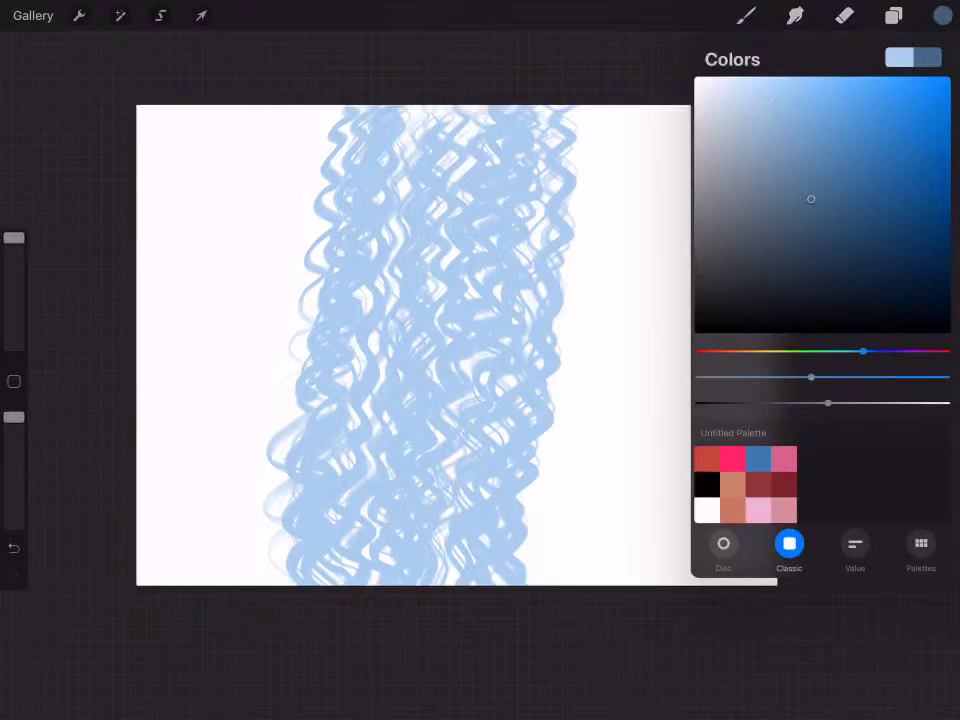
pyautogui.click(943, 15)
pyautogui.moveTo(520, 110)
pyautogui.mouseDown()
pyautogui.moveTo(560, 190)
pyautogui.moveTo(515, 340)
pyautogui.moveTo(490, 555)
pyautogui.mouseUp()
pyautogui.moveTo(555, 110); pyautogui.dragTo(420, 175)
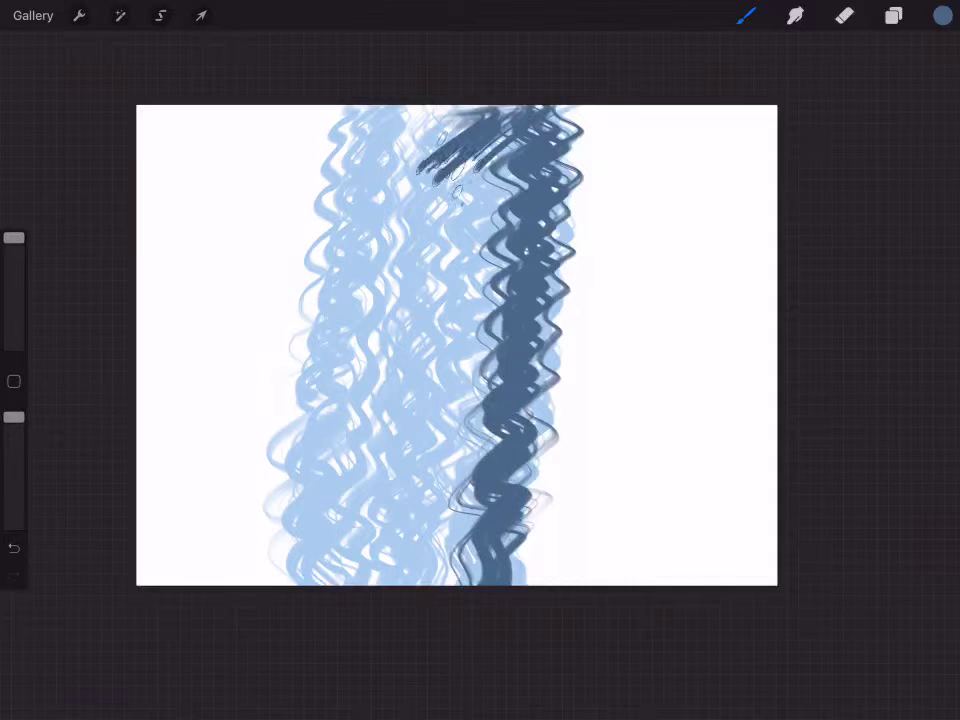
pyautogui.hotkey('ctrl', 'z')
pyautogui.hotkey('ctrl', 'z')
# Lower the brush opacity, test another dark strand, undo it, and show the layers list.
pyautogui.moveTo(14, 417); pyautogui.dragTo(14, 482)
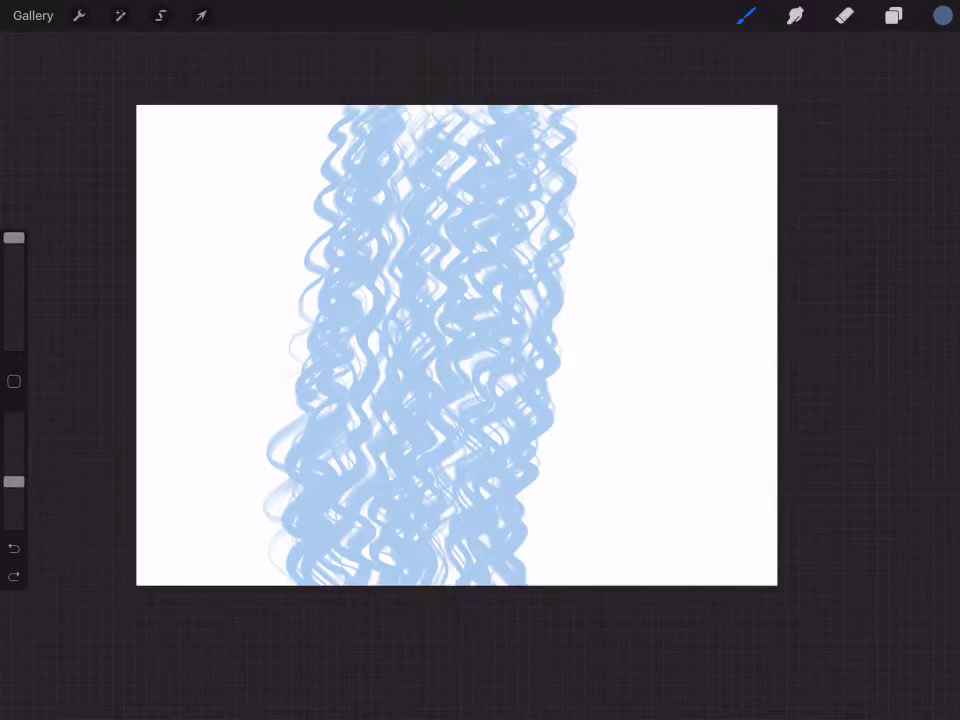
pyautogui.moveTo(555, 140); pyautogui.dragTo(495, 580)
pyautogui.hotkey('ctrl', 'z')
pyautogui.hotkey('ctrl', 'z')
pyautogui.click(893, 15)
pyautogui.hotkey('ctrl', 'z')
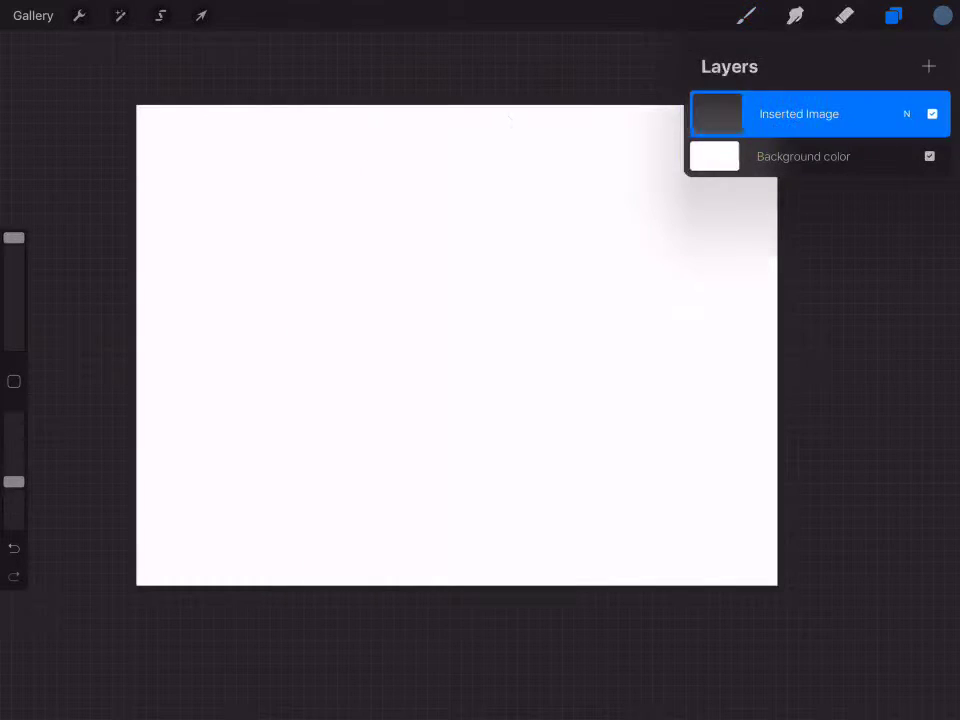
# Clear the curls, pick pink, and paint pink hair strokes from the top edge downward.
pyautogui.click(943, 15)
pyautogui.click(732, 458)
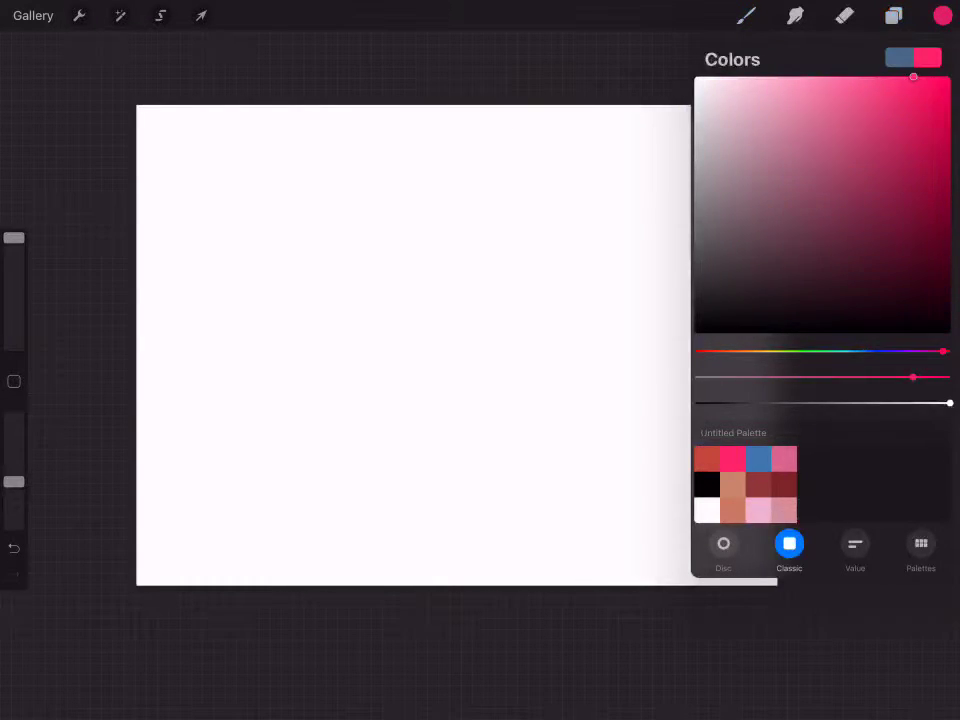
pyautogui.click(943, 15)
pyautogui.moveTo(412, 107)
pyautogui.mouseDown()
pyautogui.moveTo(360, 345)
pyautogui.moveTo(425, 112)
pyautogui.moveTo(370, 440)
pyautogui.mouseUp()
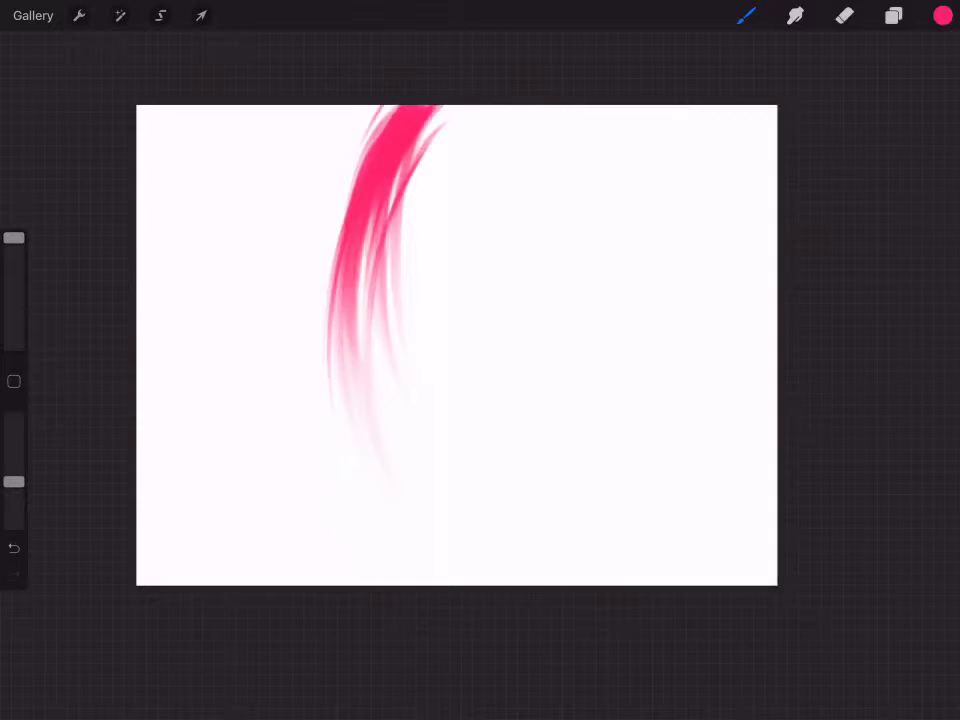
pyautogui.moveTo(470, 107)
pyautogui.mouseDown()
pyautogui.moveTo(407, 268)
pyautogui.moveTo(440, 470)
pyautogui.mouseUp()
pyautogui.moveTo(520, 107); pyautogui.dragTo(495, 500)
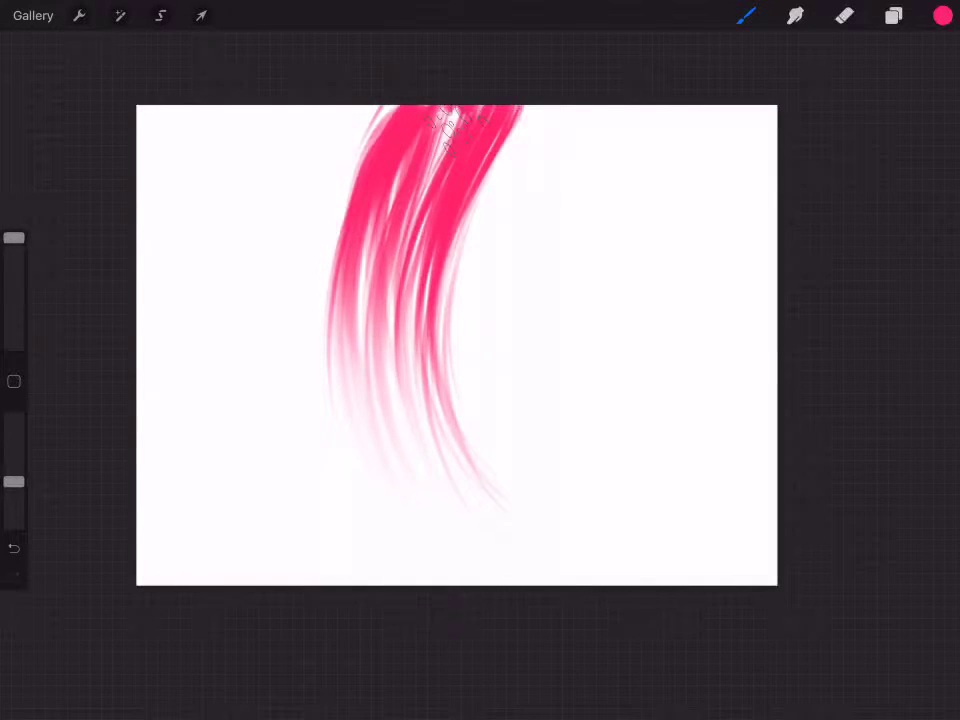
pyautogui.moveTo(558, 107)
pyautogui.mouseDown()
pyautogui.moveTo(465, 420)
pyautogui.moveTo(505, 490)
pyautogui.mouseUp()
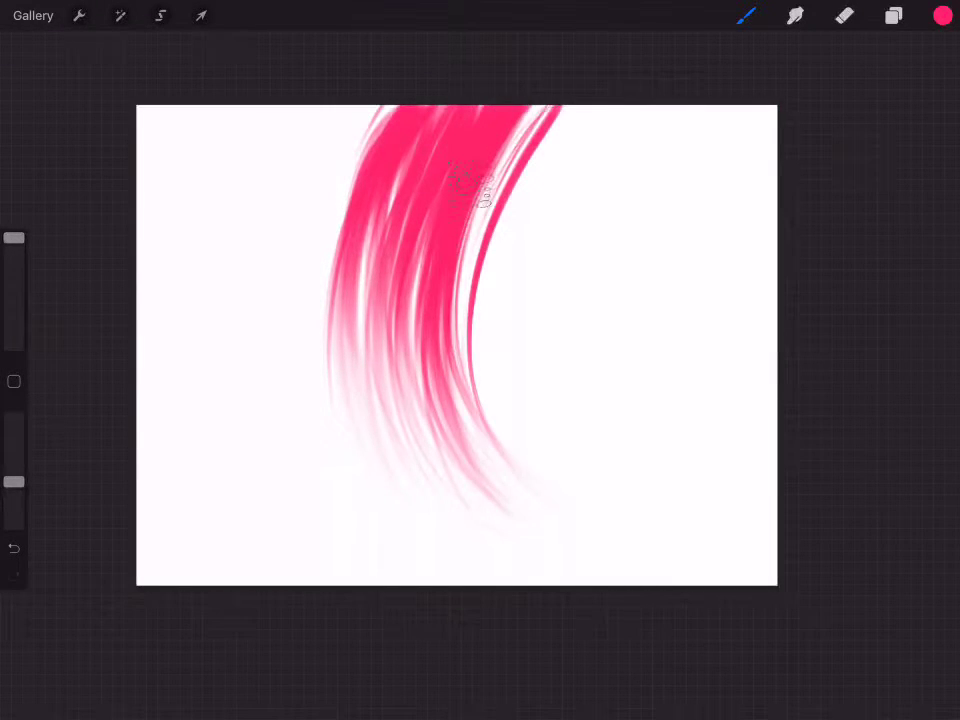
# Fill the middle of the pink strand, lengthen its tail, and widen it rightward.
pyautogui.moveTo(500, 107); pyautogui.dragTo(455, 330)
pyautogui.moveTo(530, 107); pyautogui.dragTo(590, 520)
pyautogui.moveTo(470, 107); pyautogui.dragTo(420, 400)
pyautogui.moveTo(440, 107); pyautogui.dragTo(520, 500)
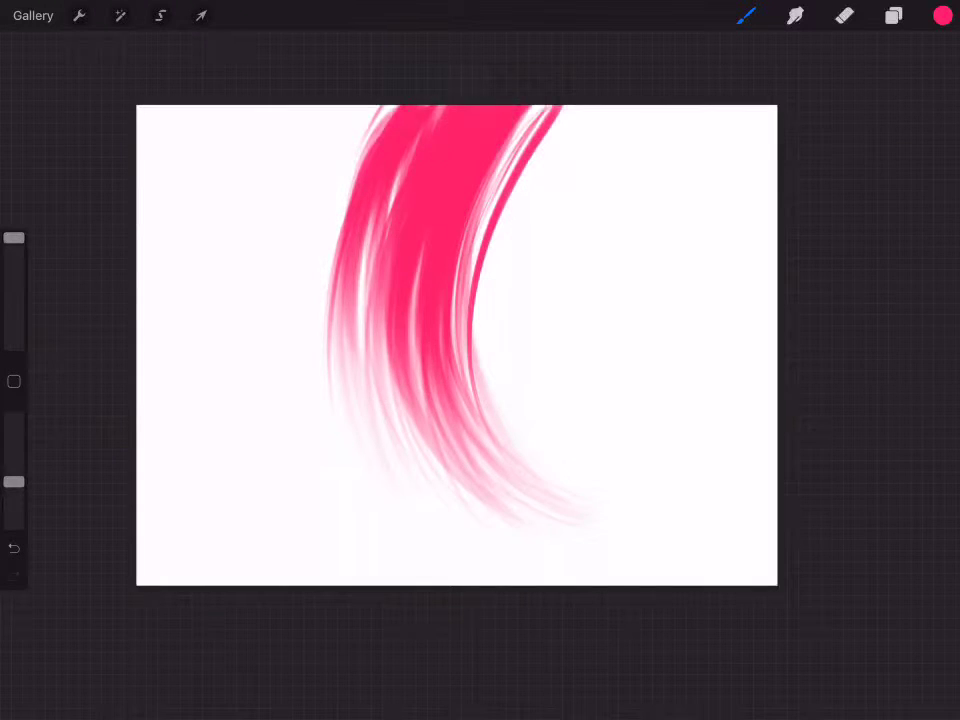
pyautogui.moveTo(540, 107); pyautogui.dragTo(560, 515)
pyautogui.moveTo(500, 107)
pyautogui.mouseDown()
pyautogui.moveTo(460, 400)
pyautogui.moveTo(430, 380)
pyautogui.mouseUp()
pyautogui.moveTo(585, 107); pyautogui.dragTo(515, 475)
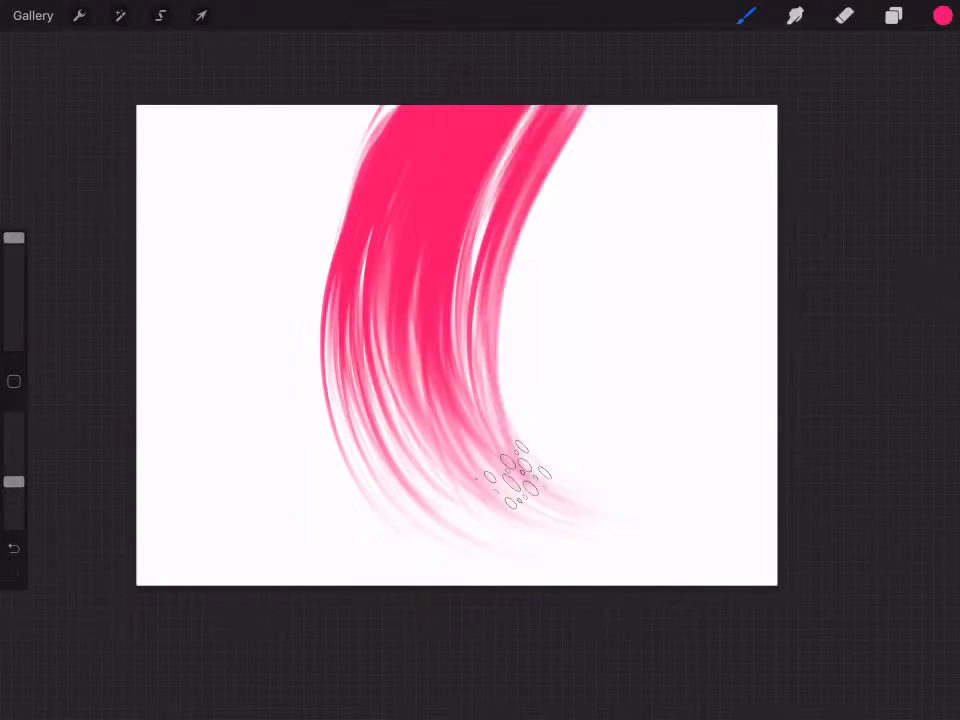
pyautogui.moveTo(630, 107); pyautogui.dragTo(520, 470)
pyautogui.moveTo(560, 107); pyautogui.dragTo(470, 400)
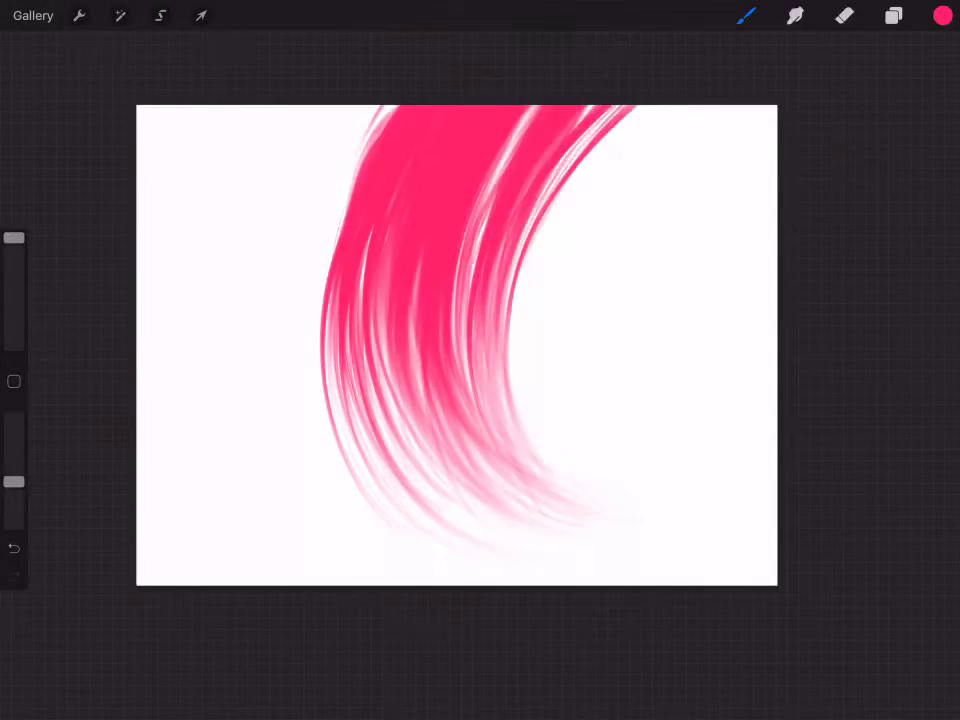
pyautogui.moveTo(500, 107); pyautogui.dragTo(430, 380)
pyautogui.moveTo(450, 107); pyautogui.dragTo(540, 575)
# Densify the lower hair, widen the left edge, and add faint wisps along both edges.
pyautogui.moveTo(420, 107); pyautogui.dragTo(430, 440)
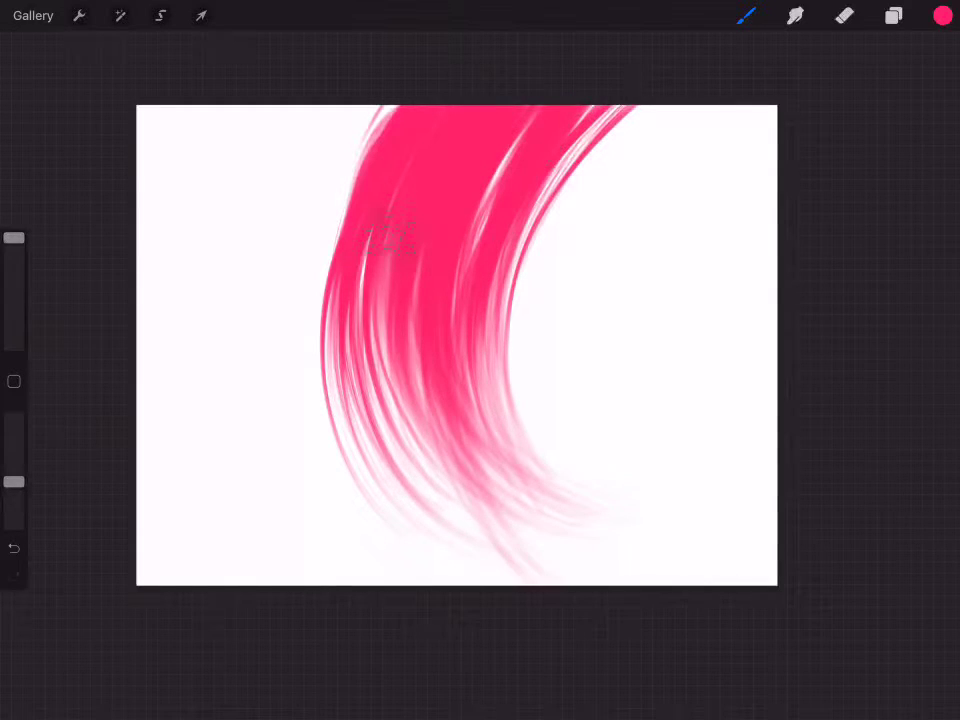
pyautogui.moveTo(380, 107); pyautogui.dragTo(400, 480)
pyautogui.moveTo(420, 107); pyautogui.dragTo(460, 520)
pyautogui.moveTo(370, 107)
pyautogui.mouseDown()
pyautogui.moveTo(343, 193)
pyautogui.moveTo(330, 470)
pyautogui.mouseUp()
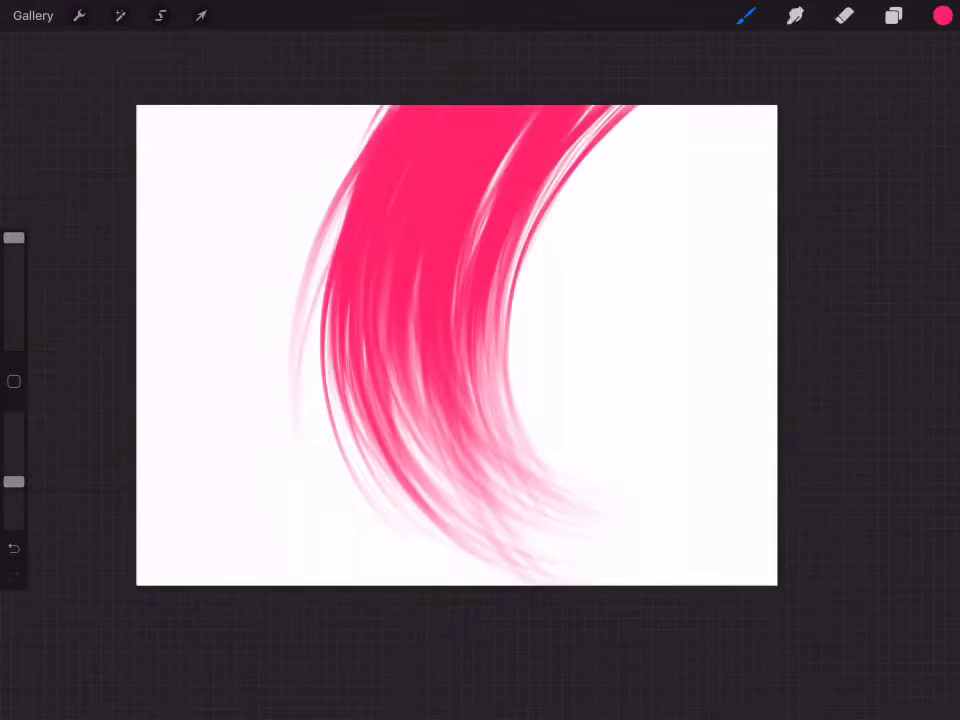
pyautogui.moveTo(340, 107)
pyautogui.mouseDown()
pyautogui.moveTo(300, 520)
pyautogui.moveTo(280, 480)
pyautogui.mouseUp()
pyautogui.moveTo(635, 107); pyautogui.dragTo(545, 300)
pyautogui.moveTo(340, 150); pyautogui.dragTo(280, 470)
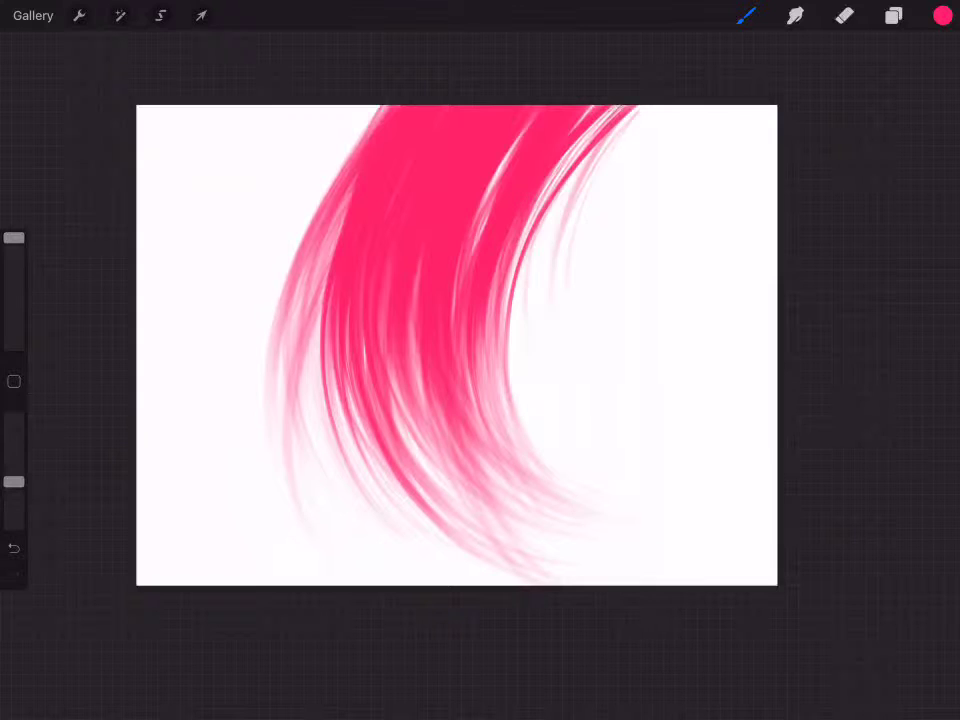
pyautogui.moveTo(640, 107); pyautogui.dragTo(560, 430)
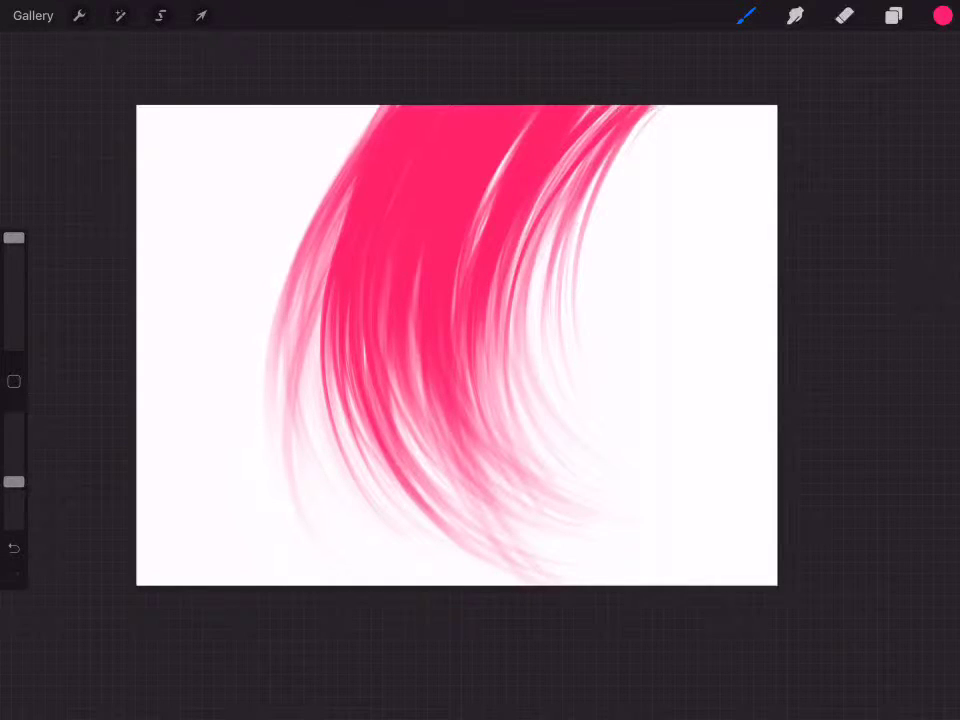
pyautogui.click(943, 15)
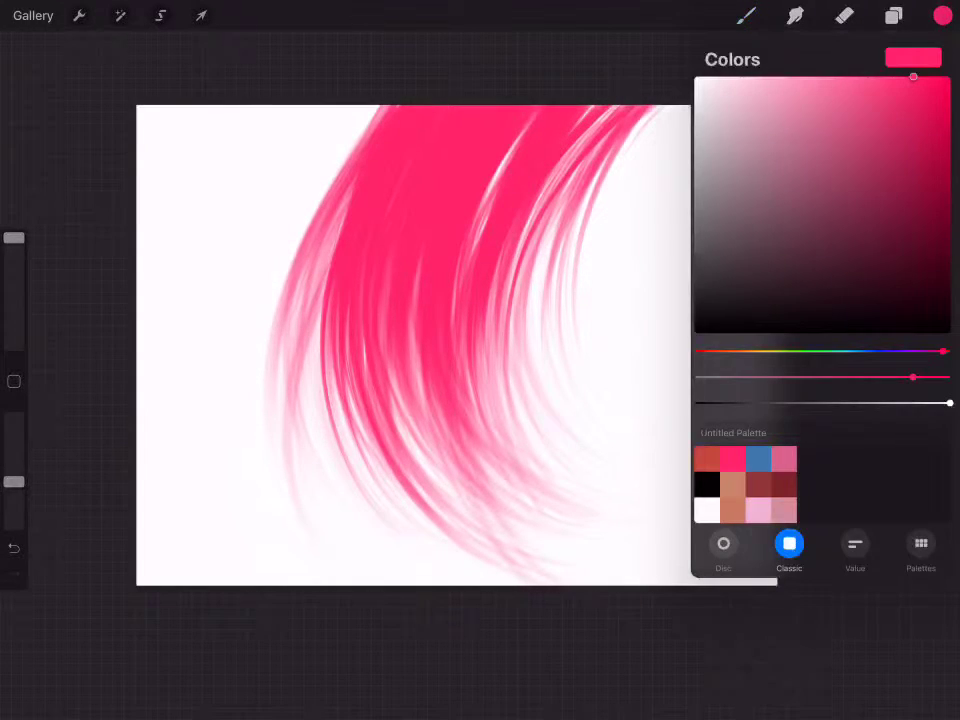
# Pick a darker magenta and tint strands purple across the top, middle and left edge.
pyautogui.click(863, 186)
pyautogui.moveTo(943, 351); pyautogui.dragTo(933, 351)
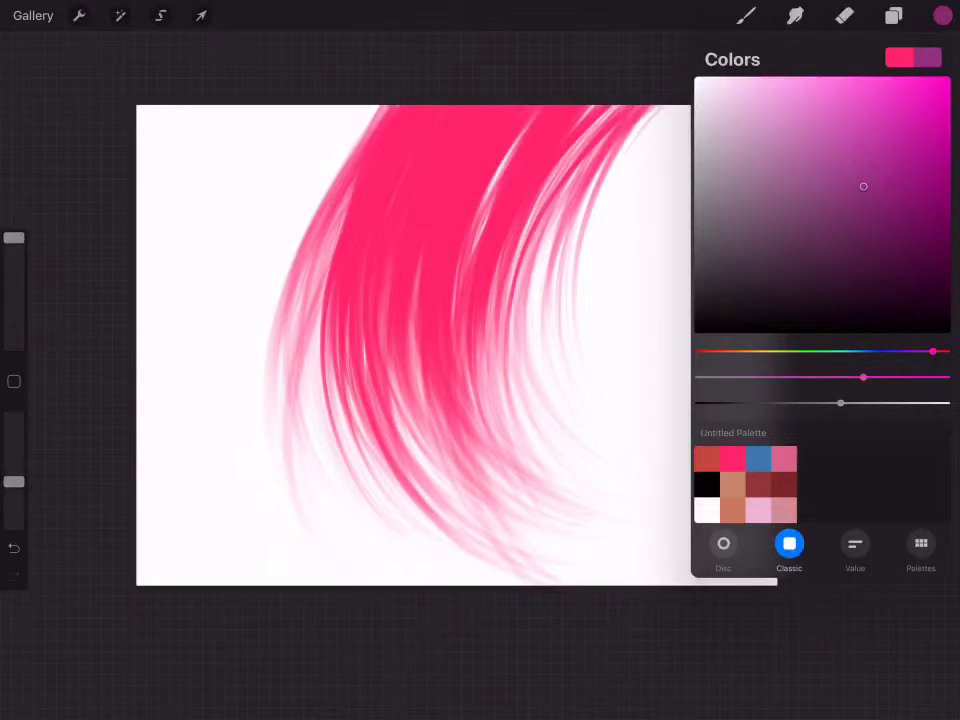
pyautogui.moveTo(645, 108); pyautogui.dragTo(505, 320)
pyautogui.moveTo(545, 105); pyautogui.dragTo(458, 290)
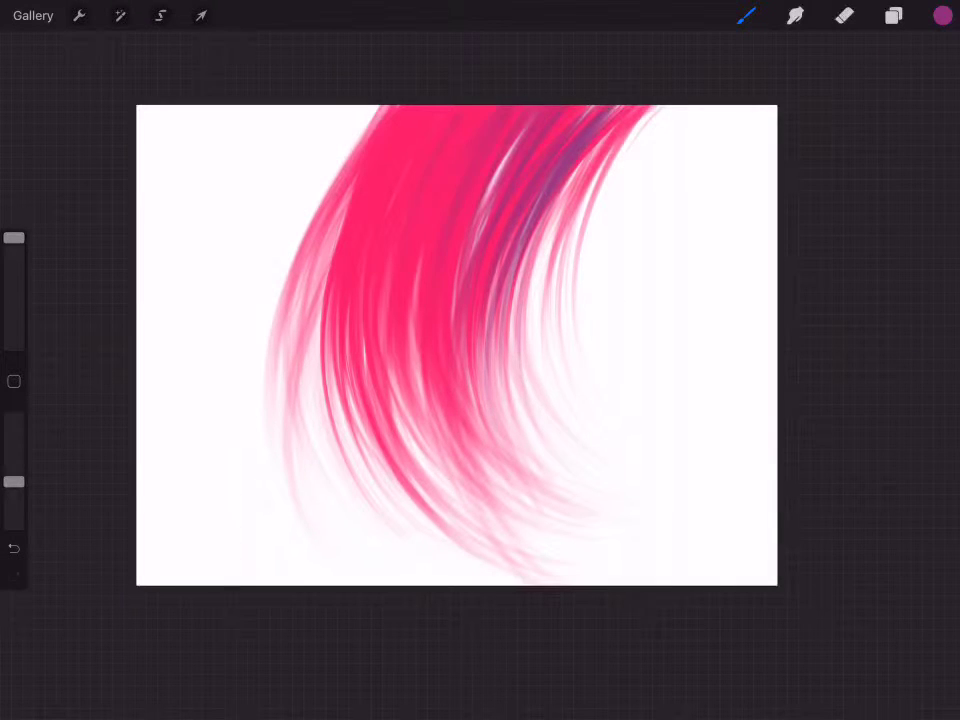
pyautogui.moveTo(480, 108); pyautogui.dragTo(440, 440)
pyautogui.moveTo(375, 112); pyautogui.dragTo(285, 365)
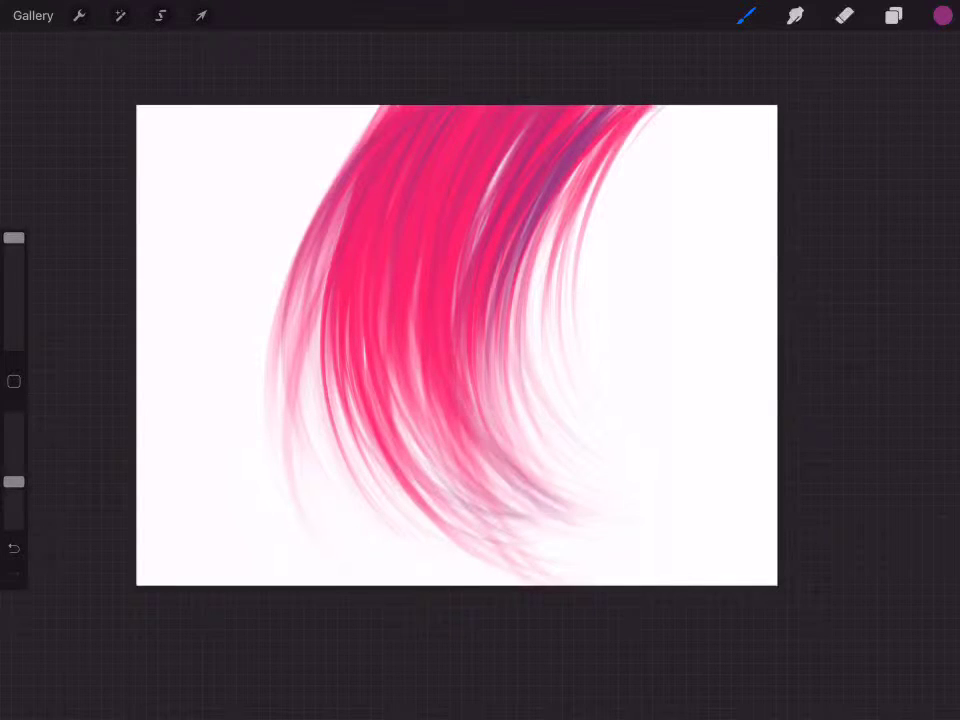
pyautogui.moveTo(531, 240); pyautogui.dragTo(501, 412)
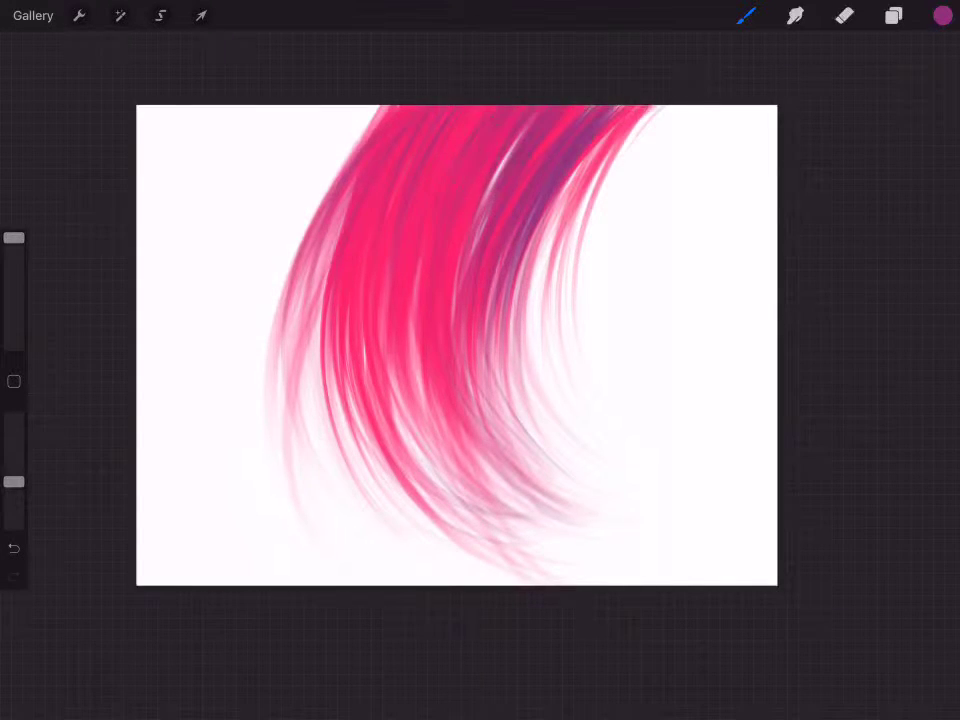
# Add darker purple strands at the top-left, lower-right tips and left-middle.
pyautogui.moveTo(335, 150); pyautogui.dragTo(365, 195)
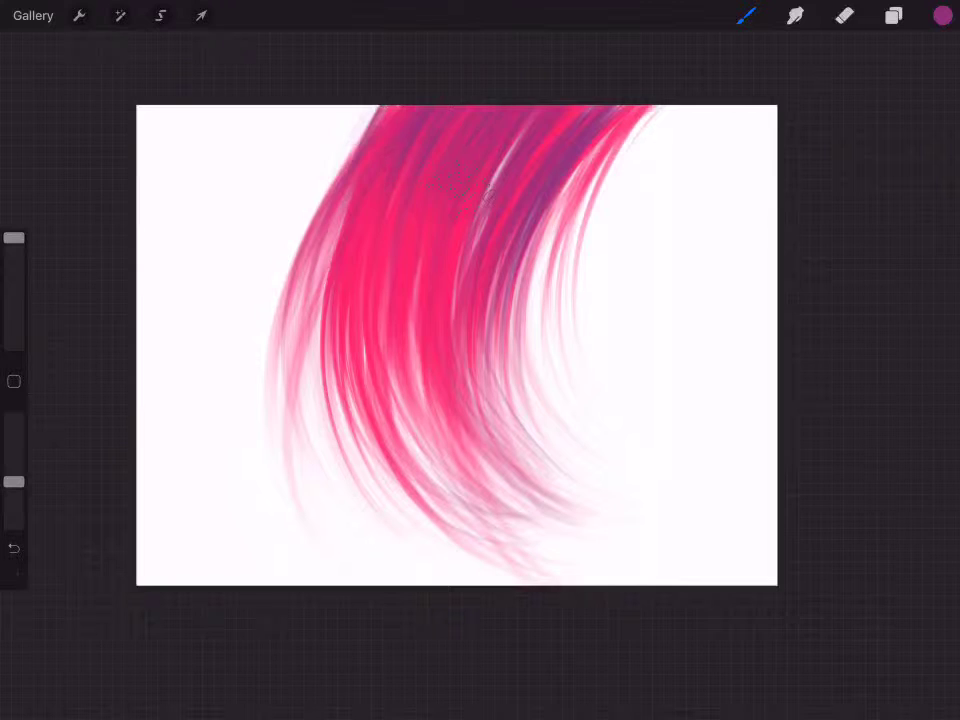
pyautogui.moveTo(440, 455); pyautogui.dragTo(590, 520)
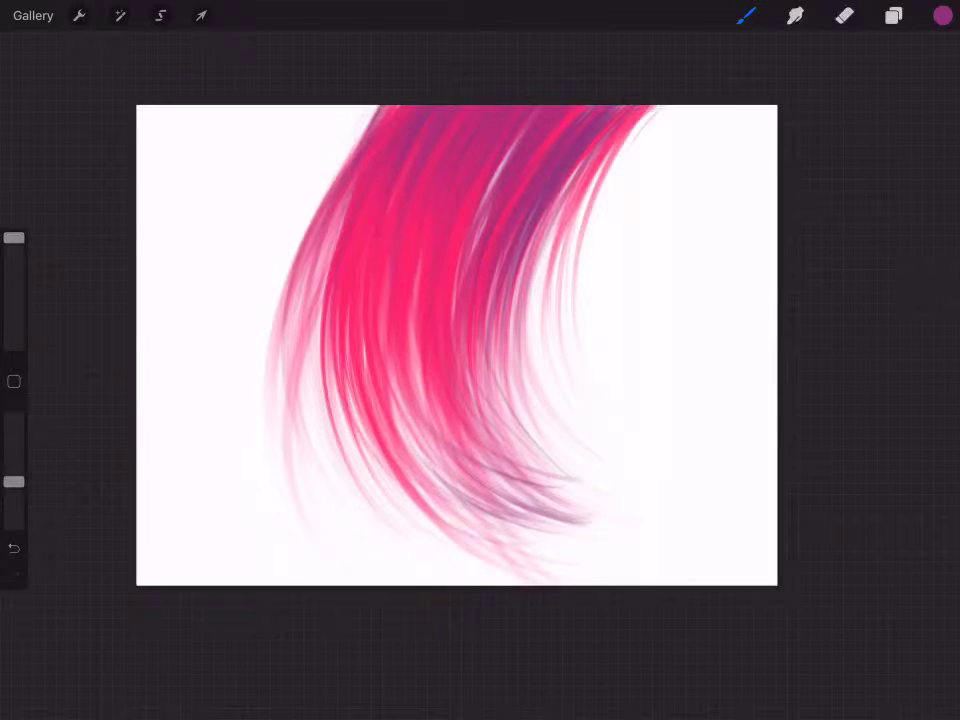
pyautogui.moveTo(385, 235); pyautogui.dragTo(310, 375)
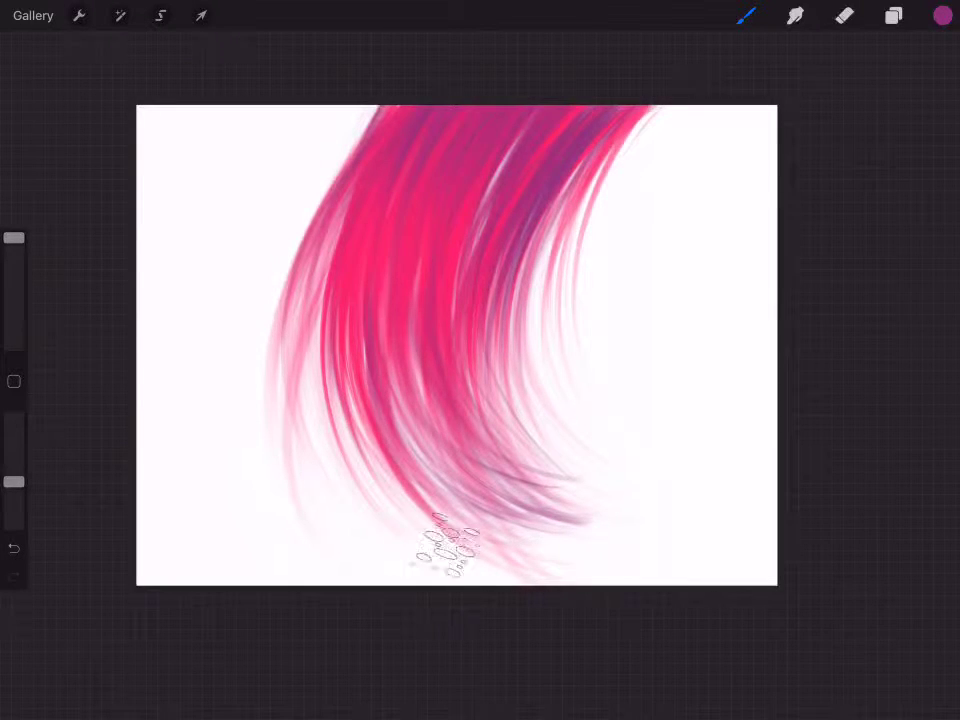
pyautogui.moveTo(335, 255); pyautogui.dragTo(300, 440)
pyautogui.moveTo(335, 300); pyautogui.dragTo(275, 365)
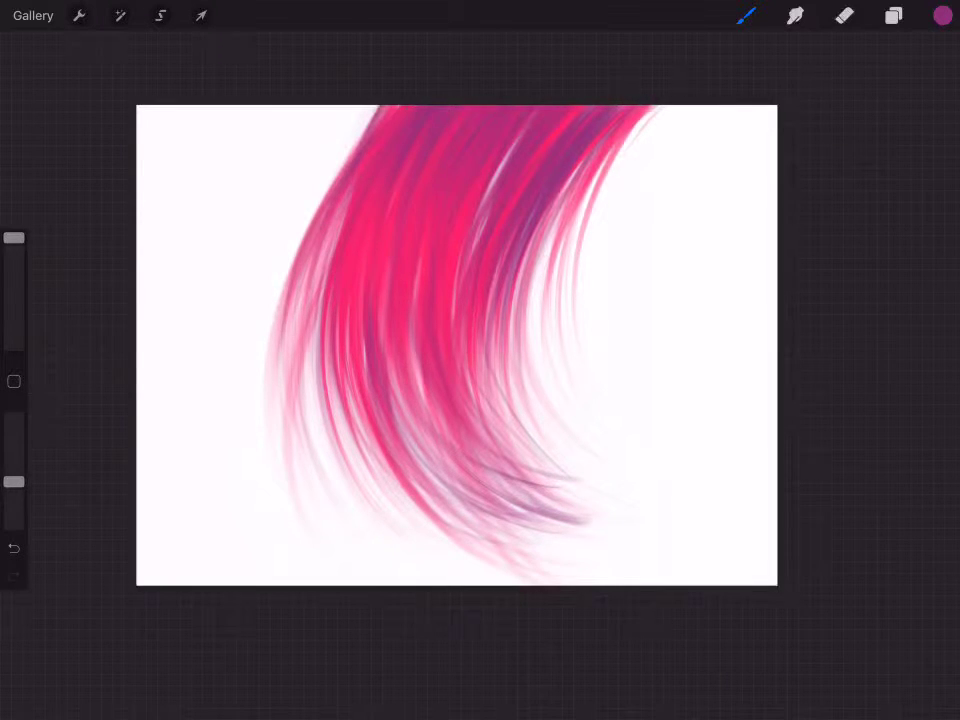
pyautogui.click(942, 15)
pyautogui.click(885, 255)
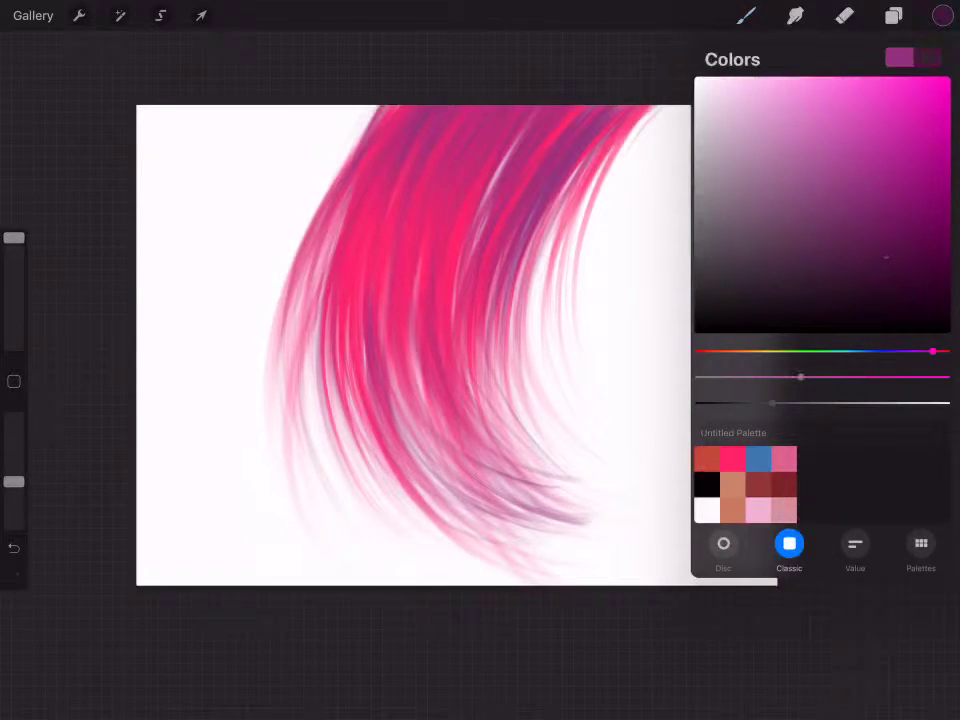
# Shift the hue to dark navy-grey and streak shadow strands along the hair's top and left side.
pyautogui.moveTo(932, 351); pyautogui.dragTo(862, 351)
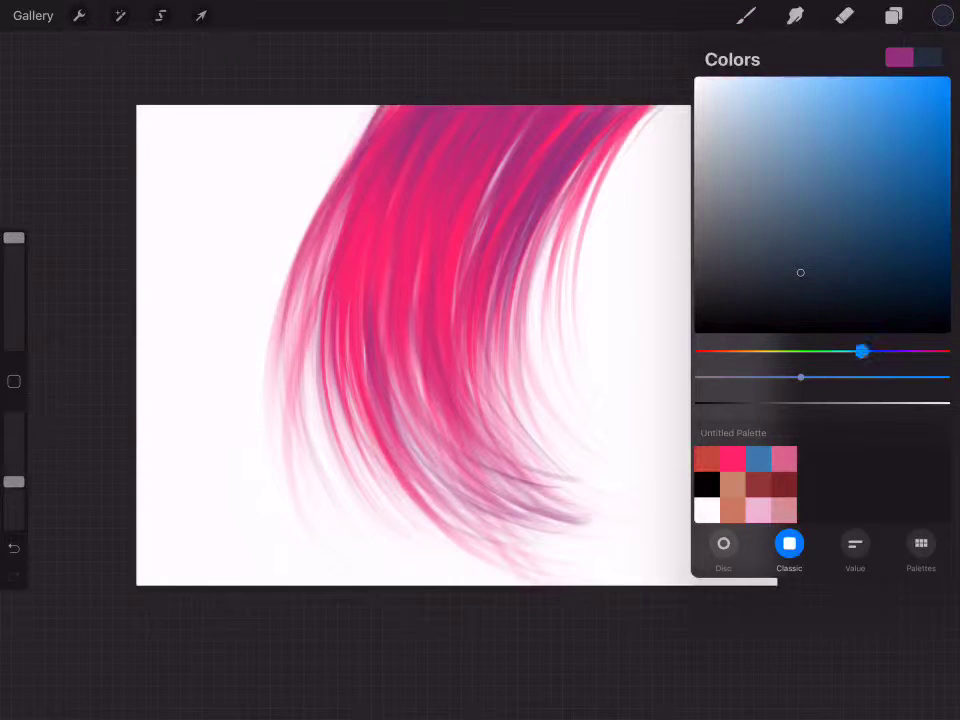
pyautogui.click(745, 15)
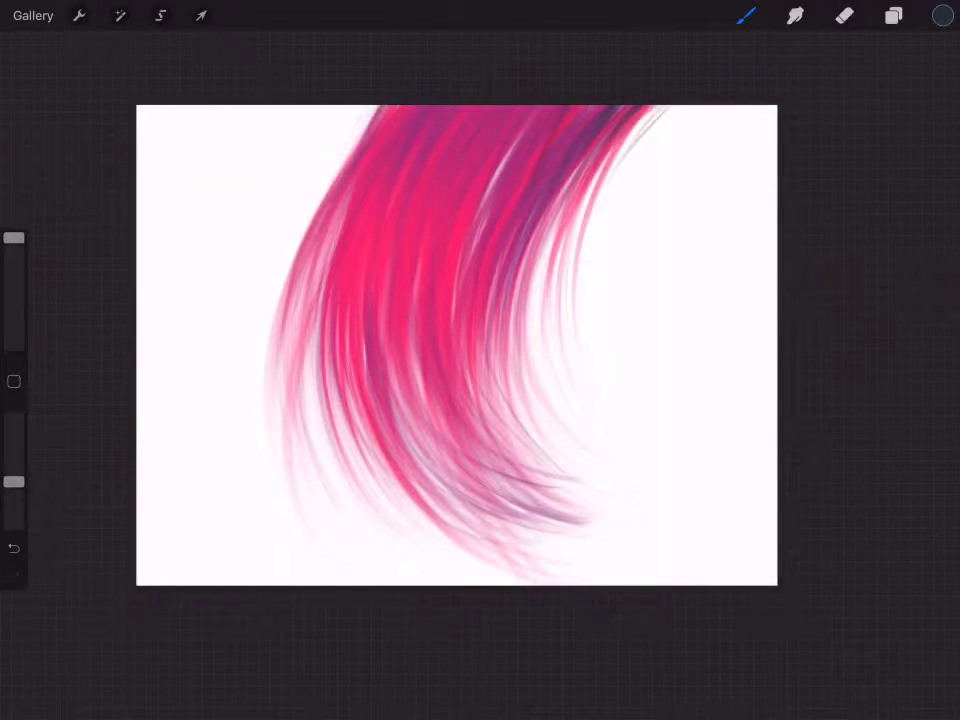
pyautogui.moveTo(584, 107); pyautogui.dragTo(504, 194)
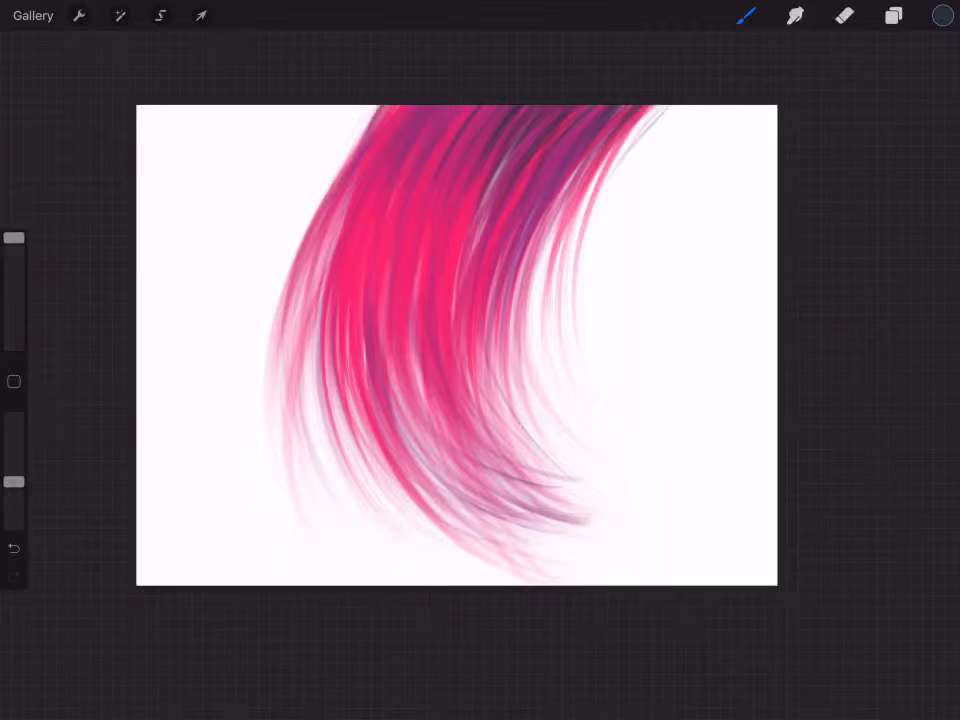
pyautogui.moveTo(395, 105); pyautogui.dragTo(323, 188)
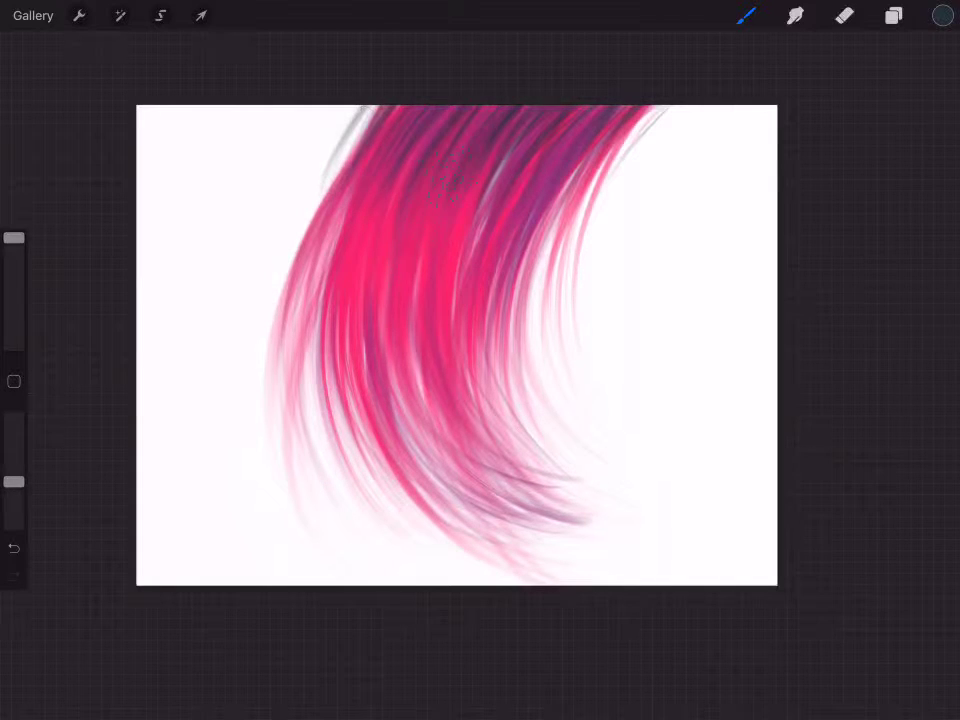
pyautogui.moveTo(333, 246); pyautogui.dragTo(254, 392)
pyautogui.moveTo(372, 238); pyautogui.dragTo(302, 392)
pyautogui.moveTo(346, 323); pyautogui.dragTo(370, 370)
pyautogui.moveTo(351, 216); pyautogui.dragTo(327, 340)
pyautogui.moveTo(365, 160); pyautogui.dragTo(340, 266)
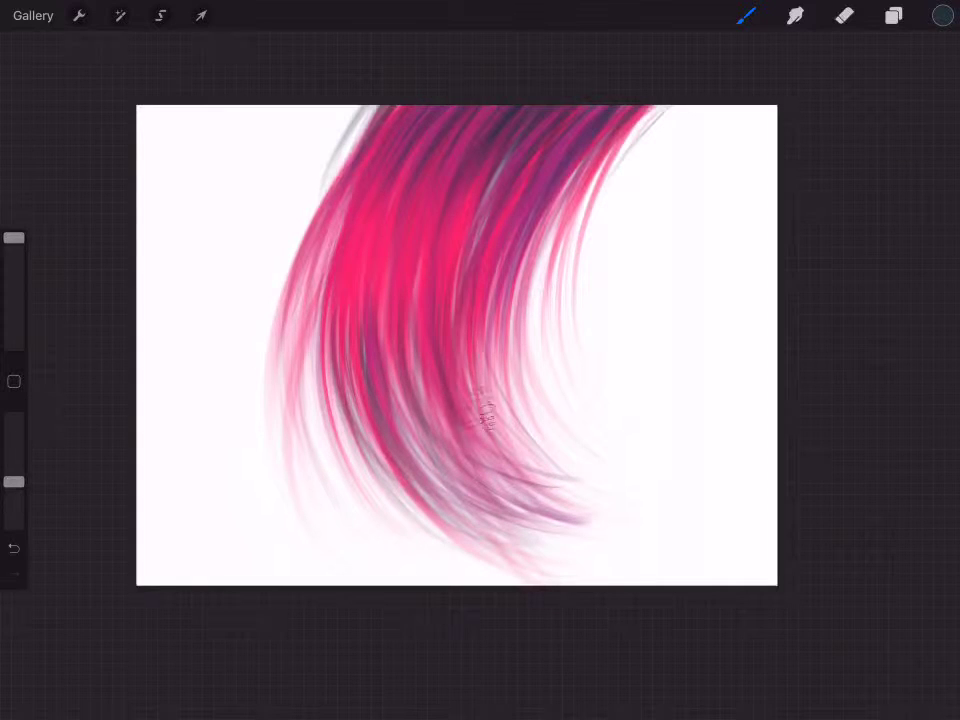
# Reselect the pink swatch, desaturate it to pale pink, and paint highlight strands through the middle.
pyautogui.click(943, 15)
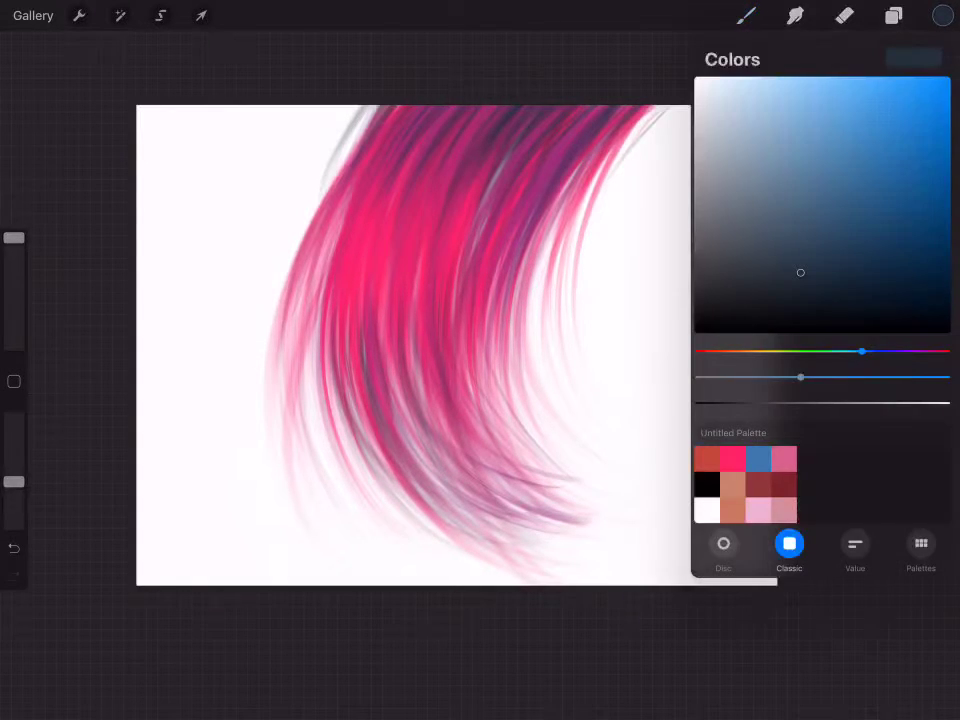
pyautogui.click(731, 456)
pyautogui.click(943, 15)
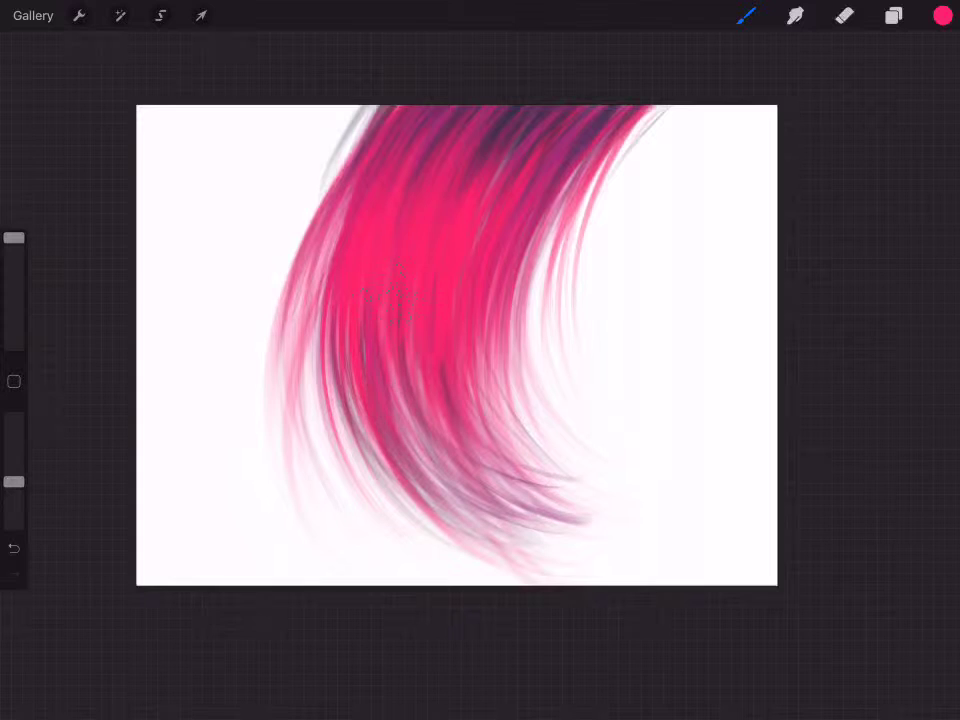
pyautogui.click(943, 15)
pyautogui.moveTo(911, 377); pyautogui.dragTo(735, 377)
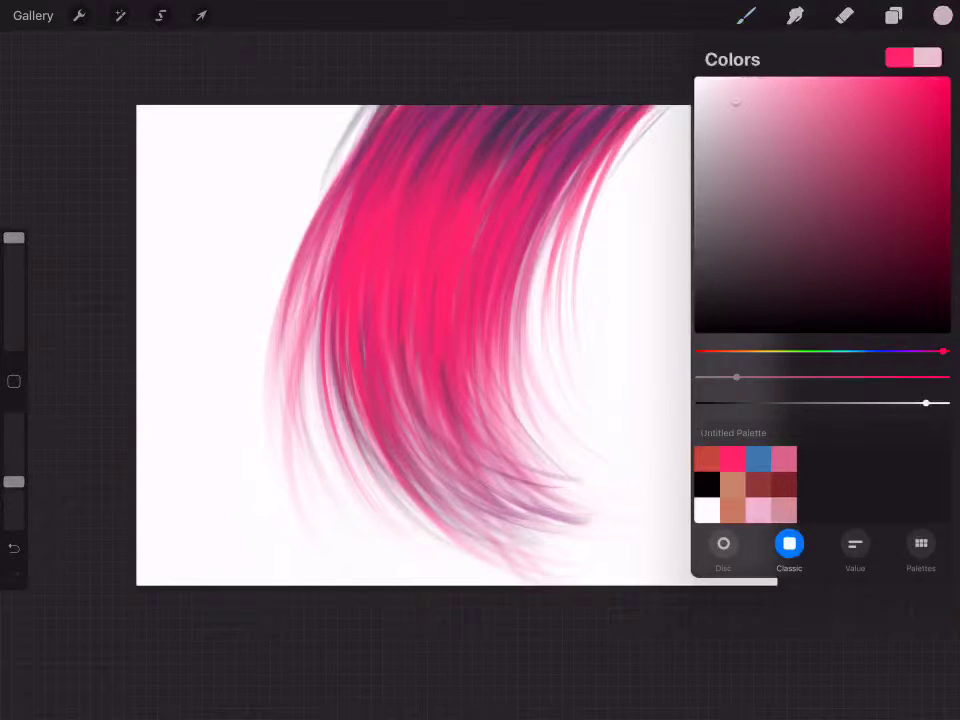
pyautogui.click(943, 15)
pyautogui.moveTo(355, 160); pyautogui.dragTo(325, 270)
pyautogui.moveTo(445, 170); pyautogui.dragTo(415, 345)
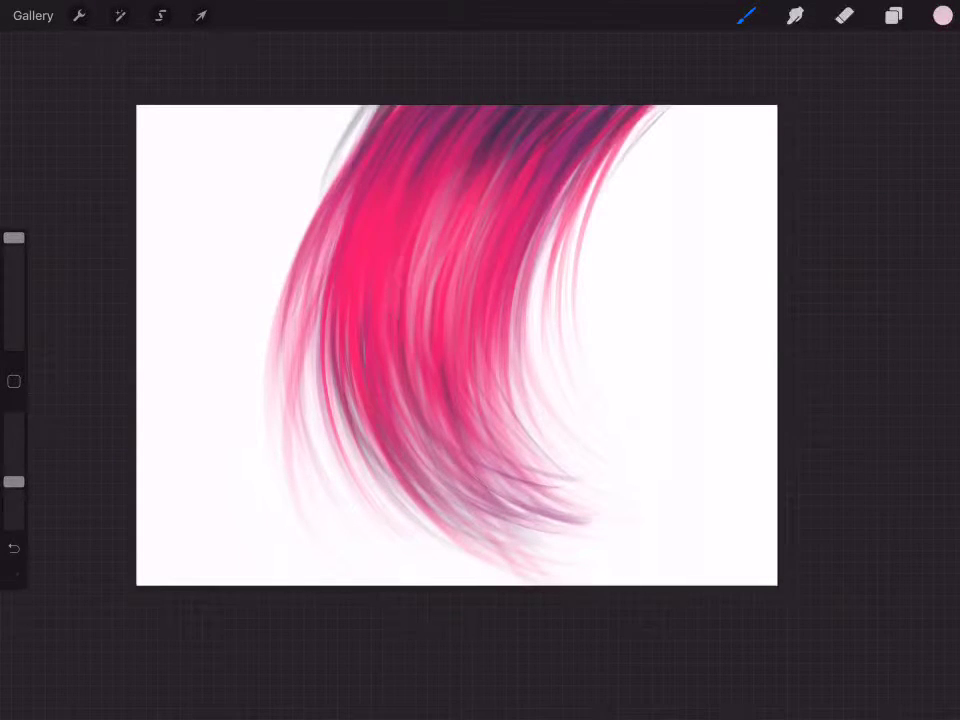
pyautogui.moveTo(290, 150); pyautogui.dragTo(278, 245)
pyautogui.scroll(-5, 456, 345)
pyautogui.scroll(6, 420, 300)
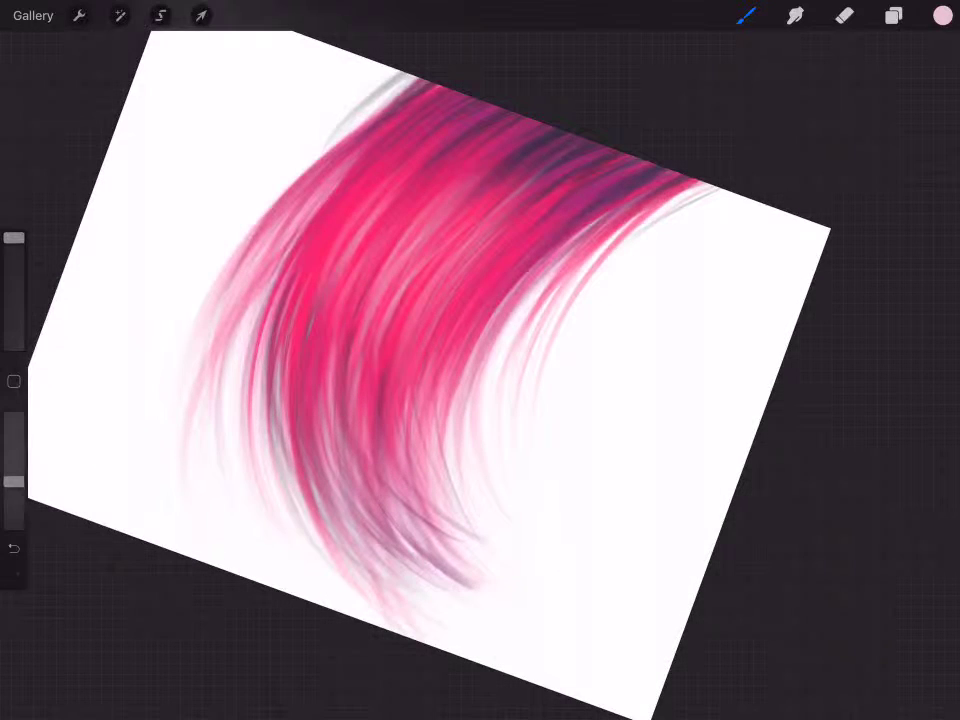
# With an enlarged Smudge brush, blend the pink hair's lower tips and left-side strands.
pyautogui.click(795, 15)
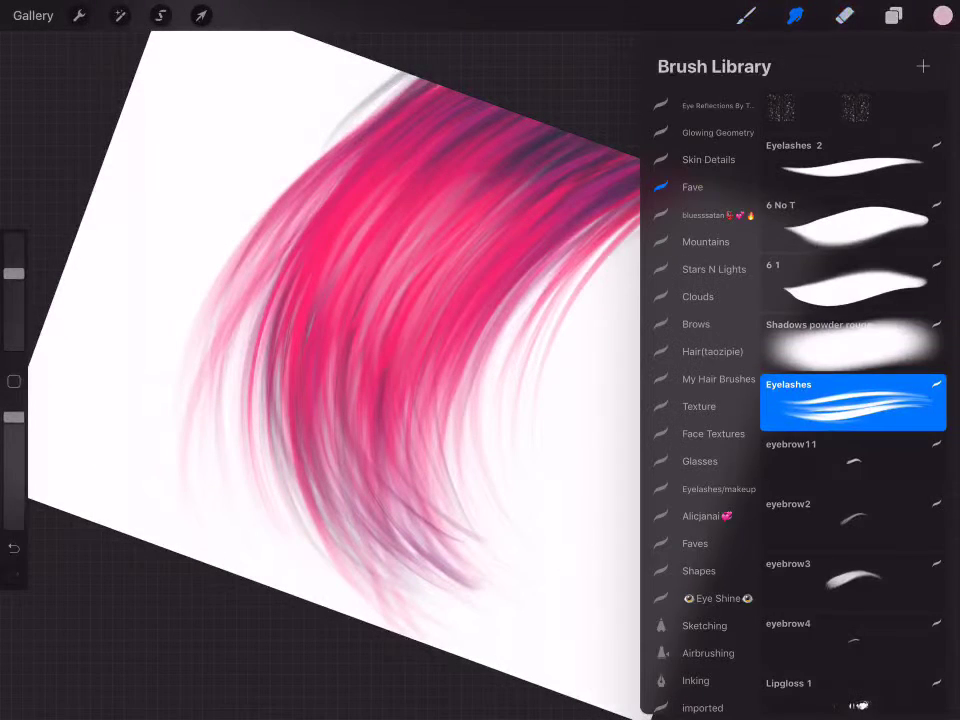
pyautogui.moveTo(14, 273); pyautogui.dragTo(14, 238)
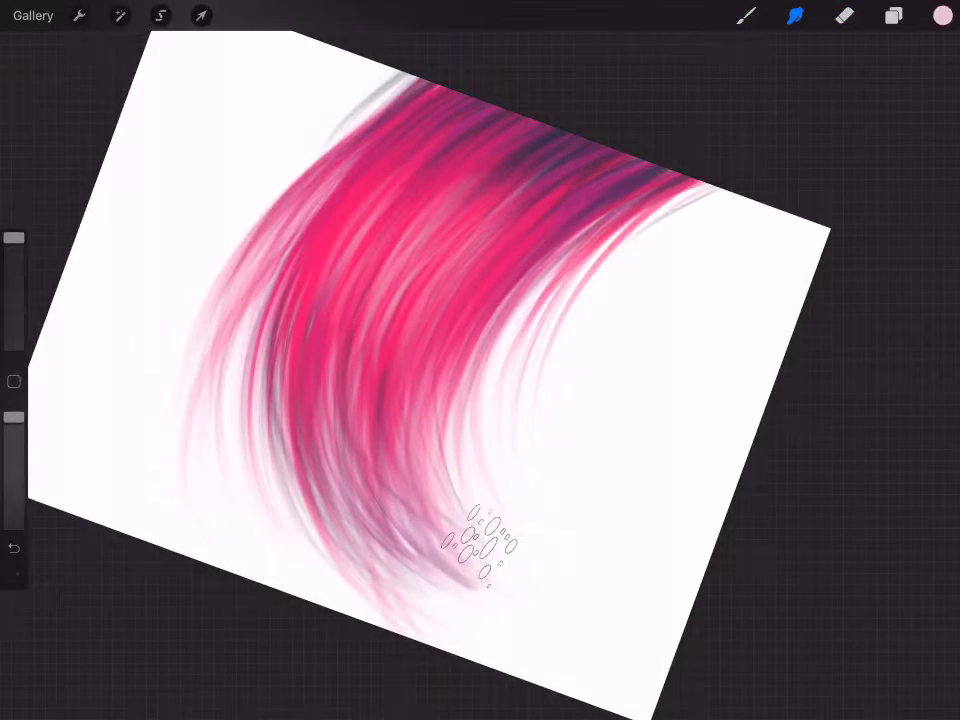
pyautogui.moveTo(482, 535)
pyautogui.mouseDown()
pyautogui.moveTo(400, 600)
pyautogui.moveTo(407, 535)
pyautogui.moveTo(400, 575)
pyautogui.mouseUp()
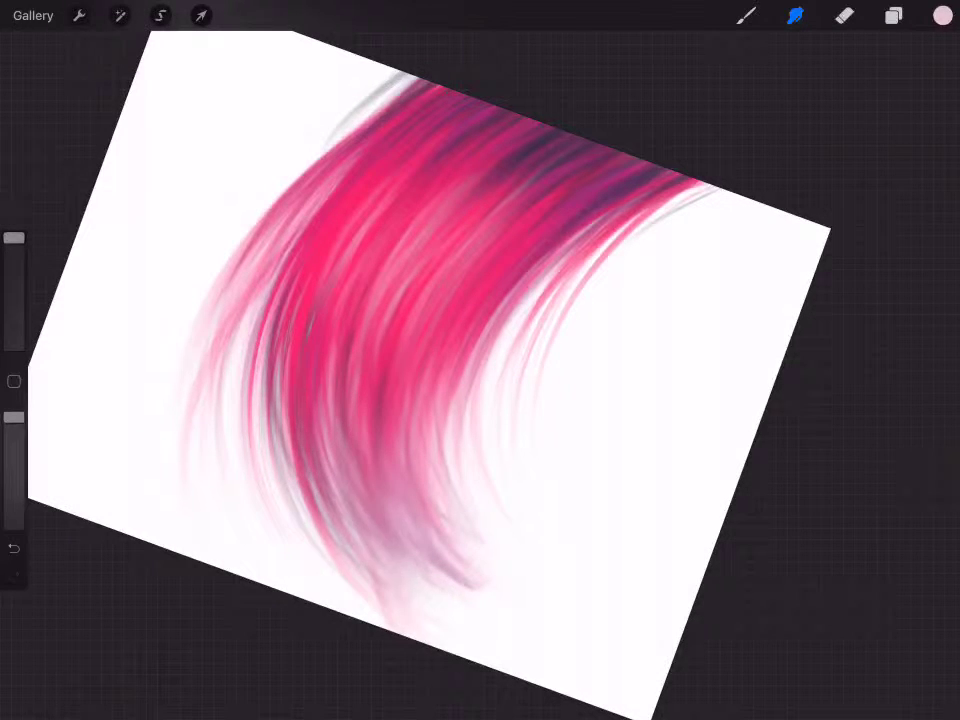
pyautogui.moveTo(342, 441); pyautogui.dragTo(330, 428)
pyautogui.moveTo(236, 380); pyautogui.dragTo(232, 380)
pyautogui.moveTo(255, 435); pyautogui.dragTo(258, 440)
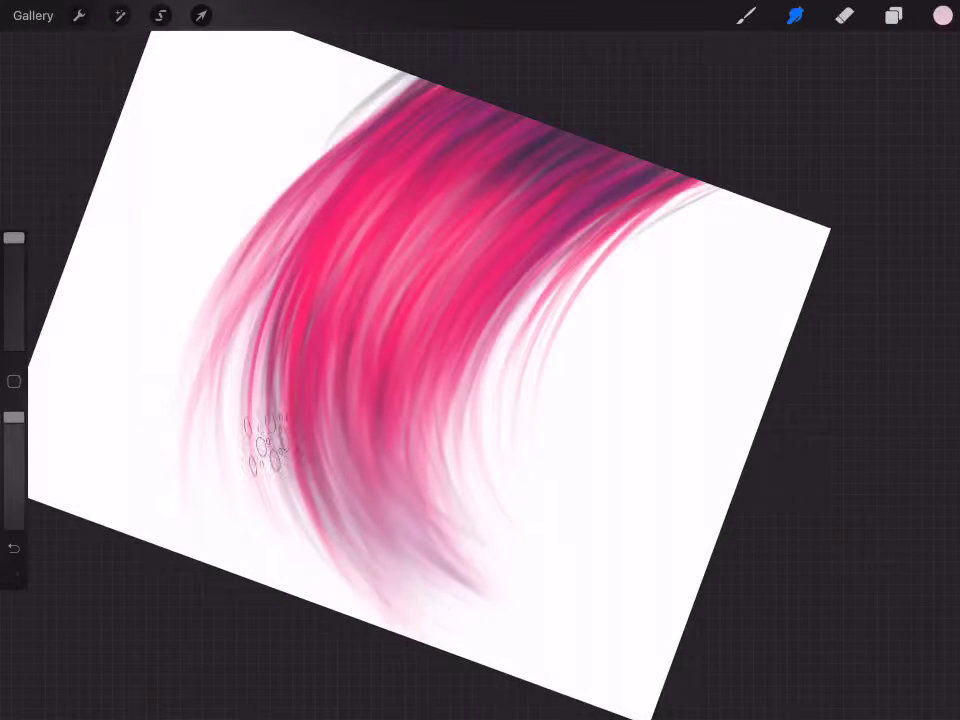
pyautogui.moveTo(339, 558); pyautogui.dragTo(340, 563)
pyautogui.moveTo(412, 570); pyautogui.dragTo(415, 575)
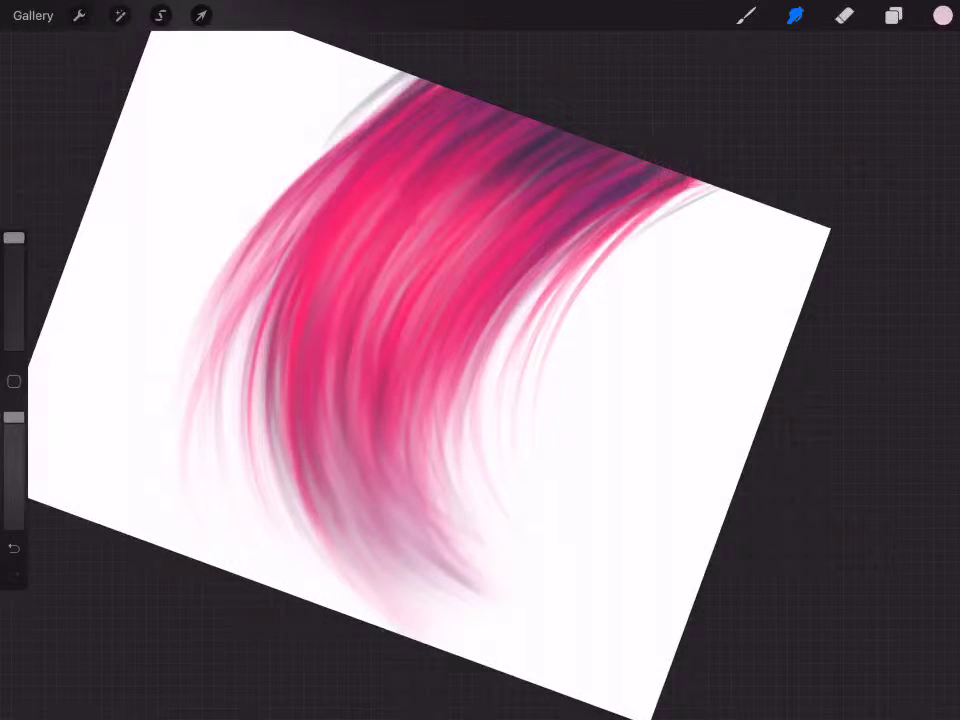
pyautogui.click(893, 15)
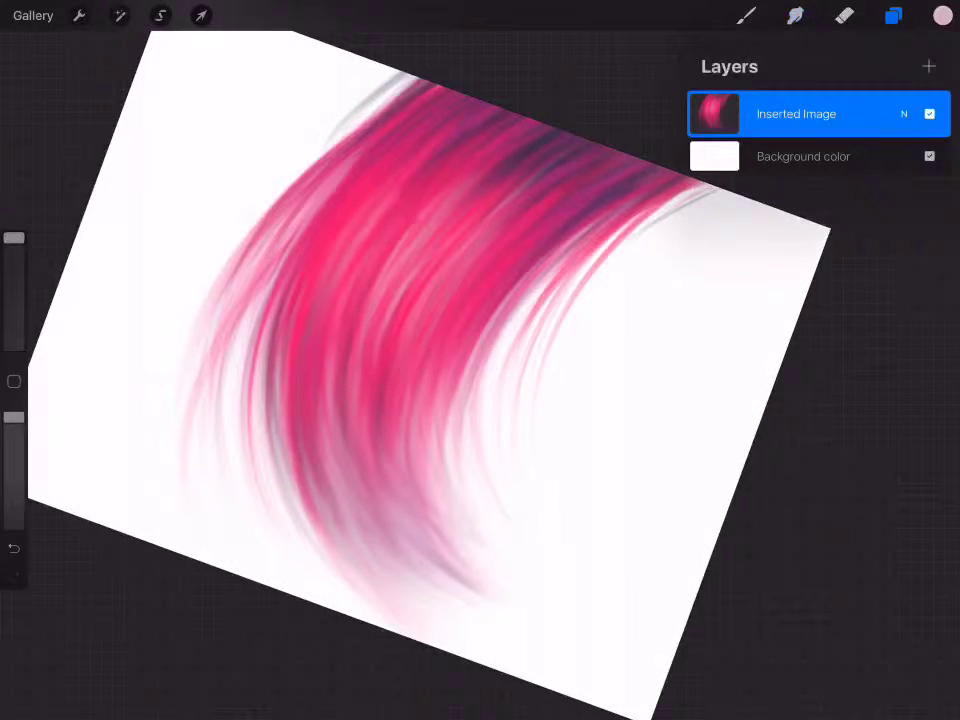
# Clear the Inserted Image layer and pick a cyan-teal colour.
pyautogui.moveTo(880, 113); pyautogui.dragTo(700, 113)
pyautogui.click(921, 113)
pyautogui.click(943, 15)
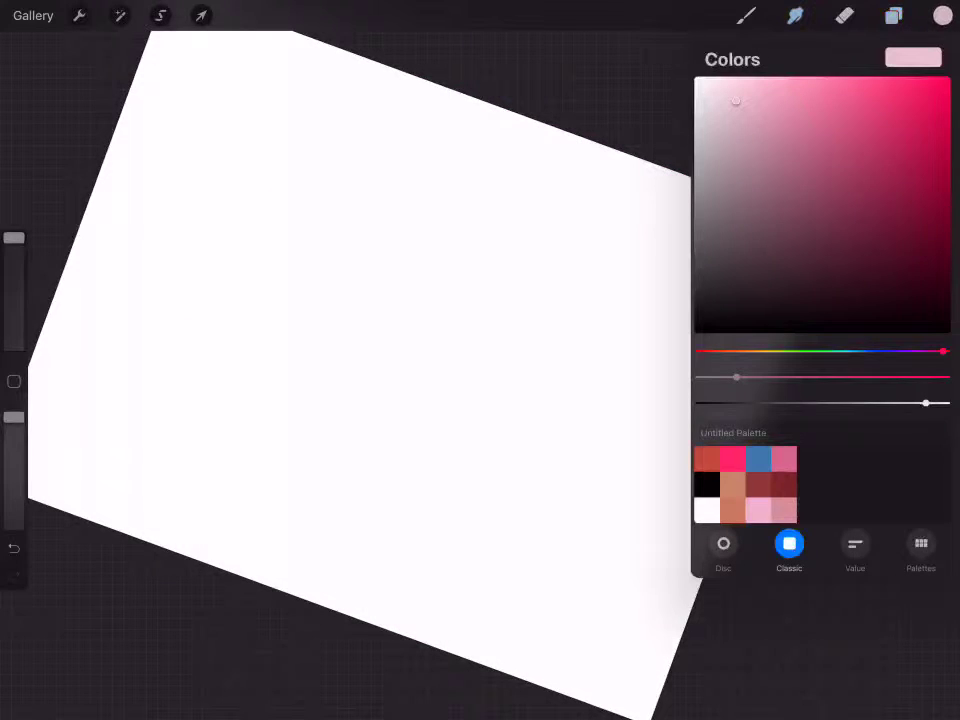
pyautogui.click(758, 458)
pyautogui.moveTo(863, 351); pyautogui.dragTo(846, 351)
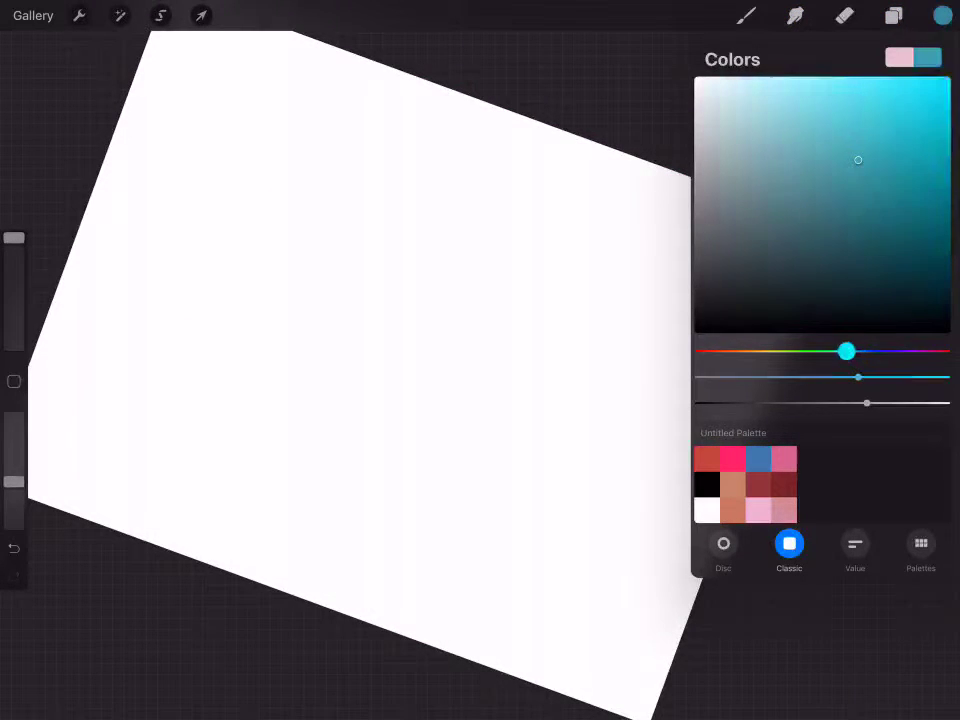
pyautogui.click(400, 400)
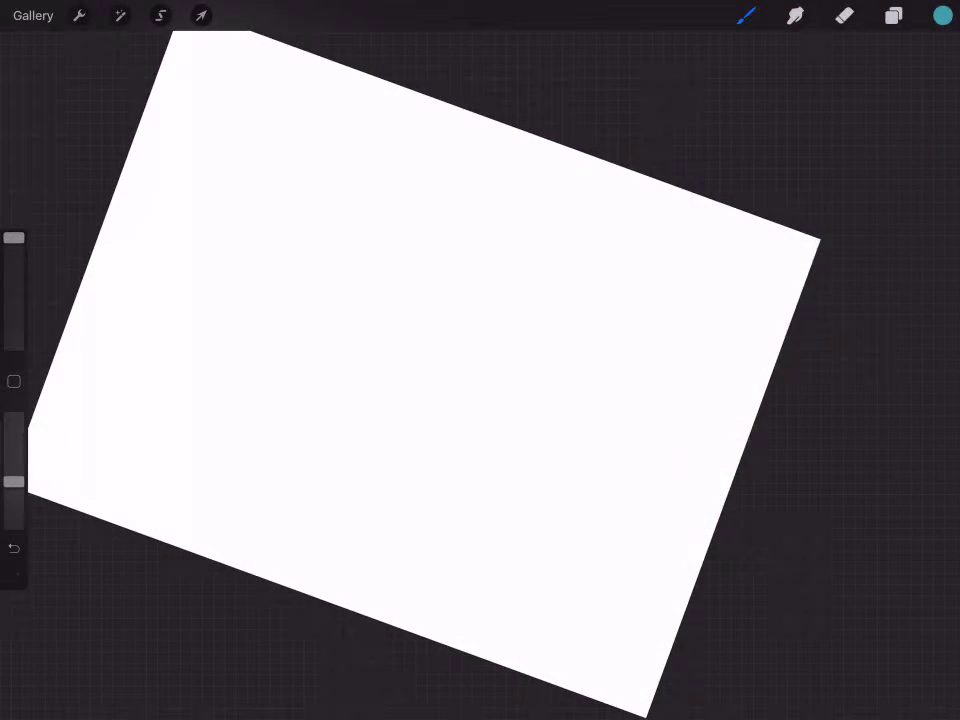
# Paint the first curved teal strands from the canvas top, undoing stray strokes.
pyautogui.moveTo(497, 122); pyautogui.dragTo(372, 500)
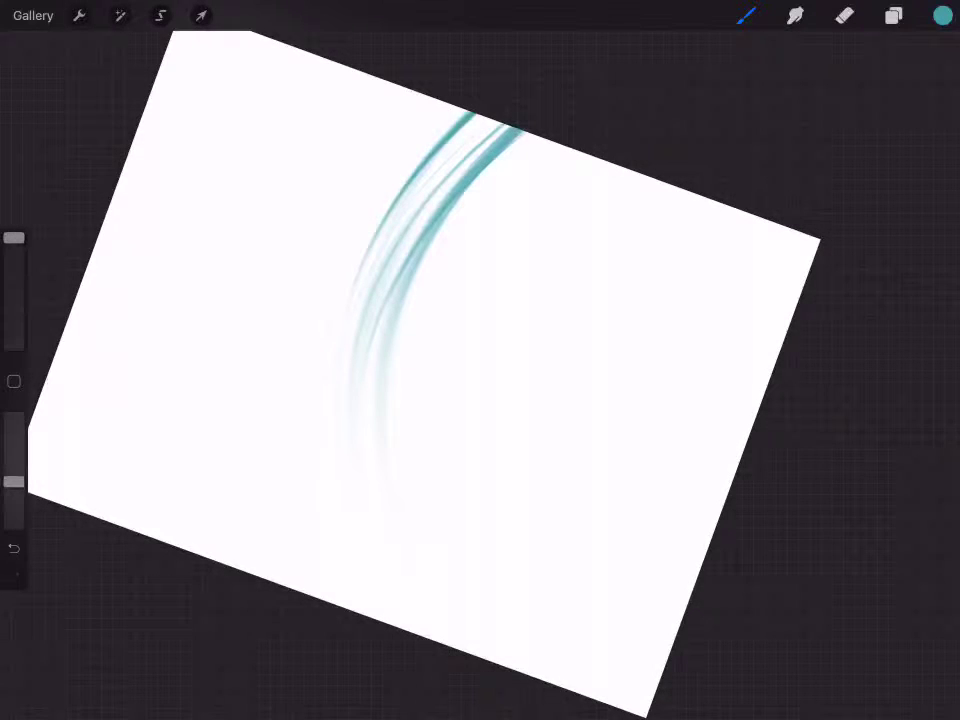
pyautogui.moveTo(540, 140); pyautogui.dragTo(430, 580)
pyautogui.hotkey('ctrl', 'z')
pyautogui.hotkey('ctrl', 'z')
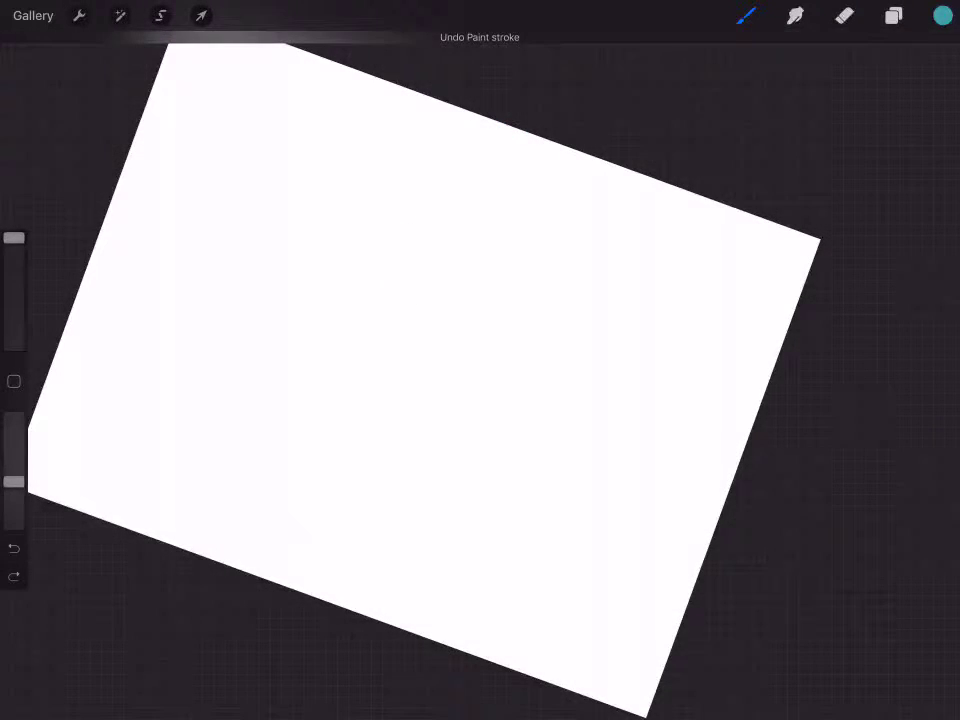
pyautogui.hotkey('ctrl', 'shift', 'z')
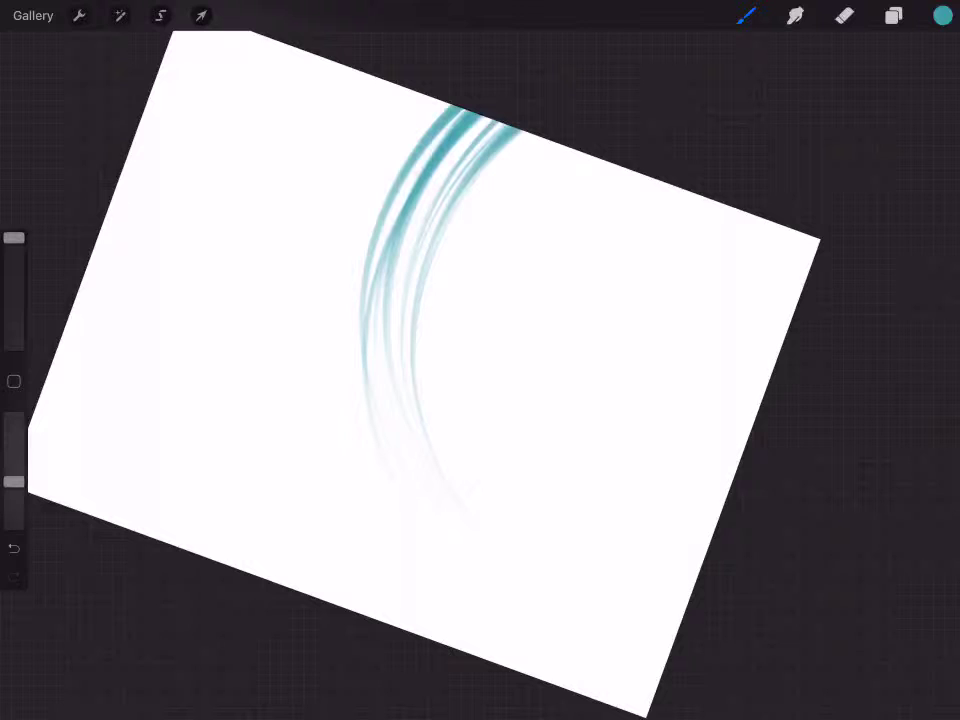
pyautogui.hotkey('ctrl', 'z')
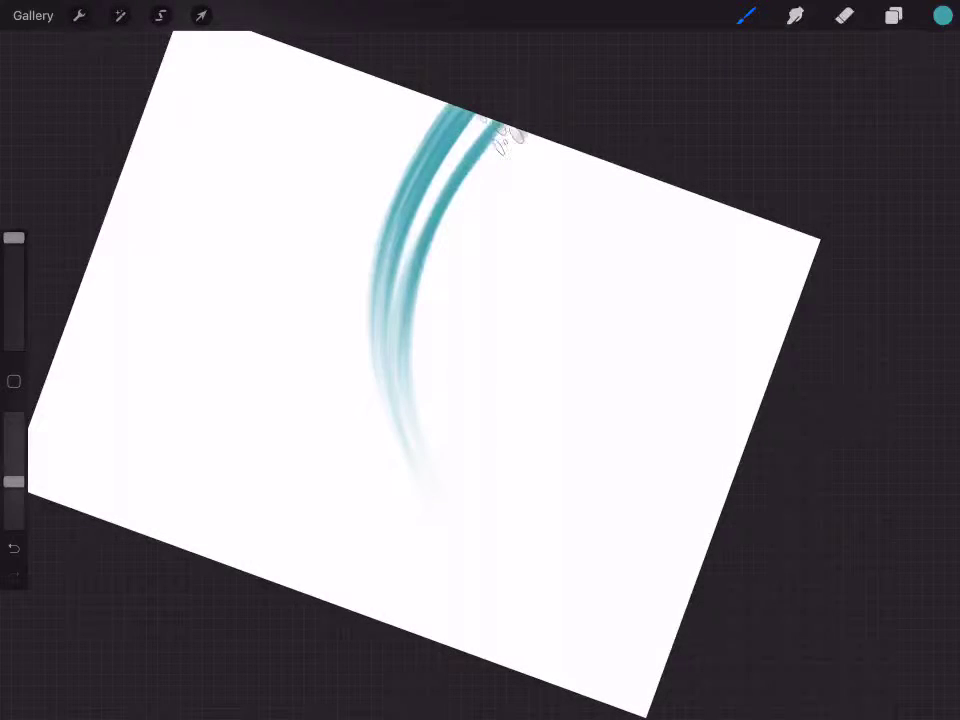
# Thicken the teal hair arc and widen it with strands on the left.
pyautogui.moveTo(470, 110)
pyautogui.mouseDown()
pyautogui.moveTo(410, 500)
pyautogui.moveTo(370, 470)
pyautogui.mouseUp()
pyautogui.moveTo(520, 130); pyautogui.dragTo(420, 520)
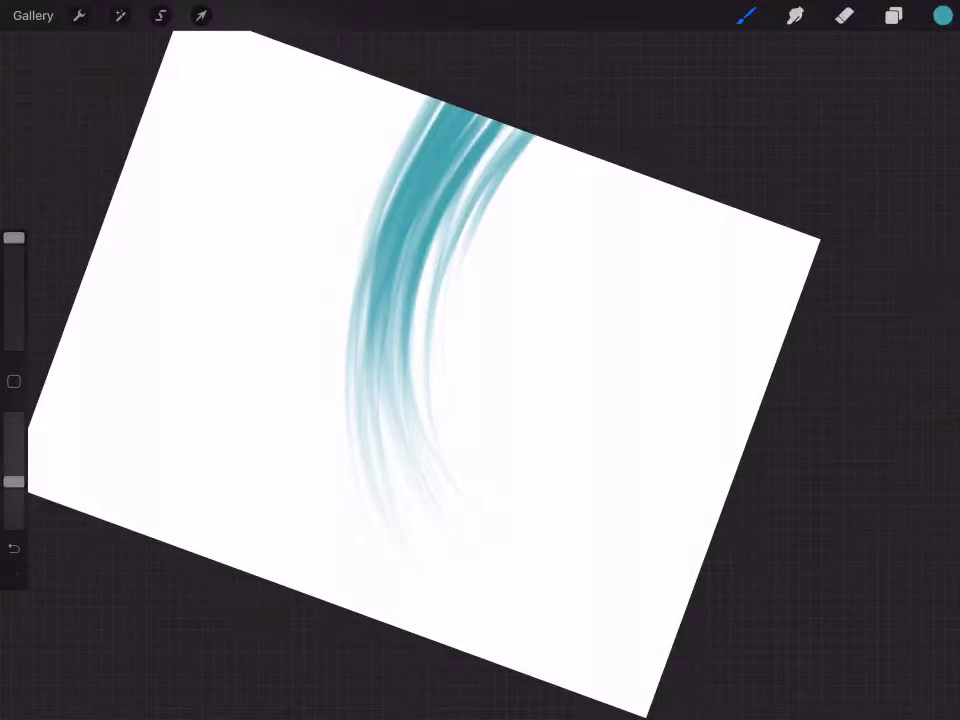
pyautogui.moveTo(560, 150)
pyautogui.mouseDown()
pyautogui.moveTo(480, 560)
pyautogui.moveTo(500, 540)
pyautogui.mouseUp()
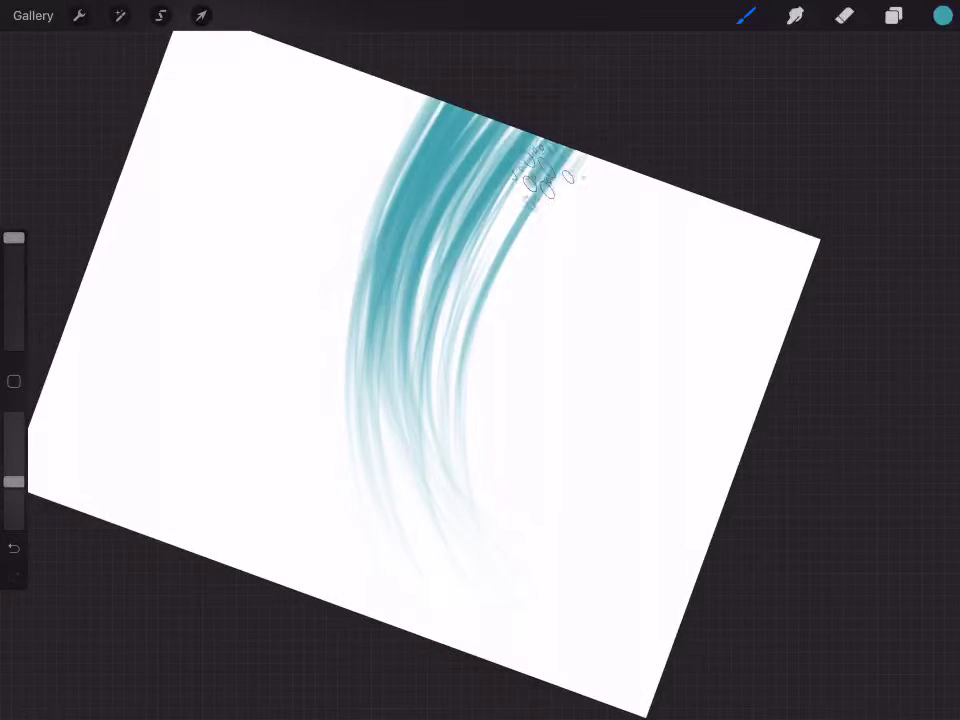
pyautogui.moveTo(430, 110)
pyautogui.mouseDown()
pyautogui.moveTo(362, 390)
pyautogui.moveTo(312, 345)
pyautogui.mouseUp()
pyautogui.moveTo(330, 75)
pyautogui.mouseDown()
pyautogui.moveTo(288, 395)
pyautogui.moveTo(240, 362)
pyautogui.mouseUp()
pyautogui.moveTo(320, 70); pyautogui.dragTo(236, 186)
pyautogui.moveTo(270, 135); pyautogui.dragTo(190, 355)
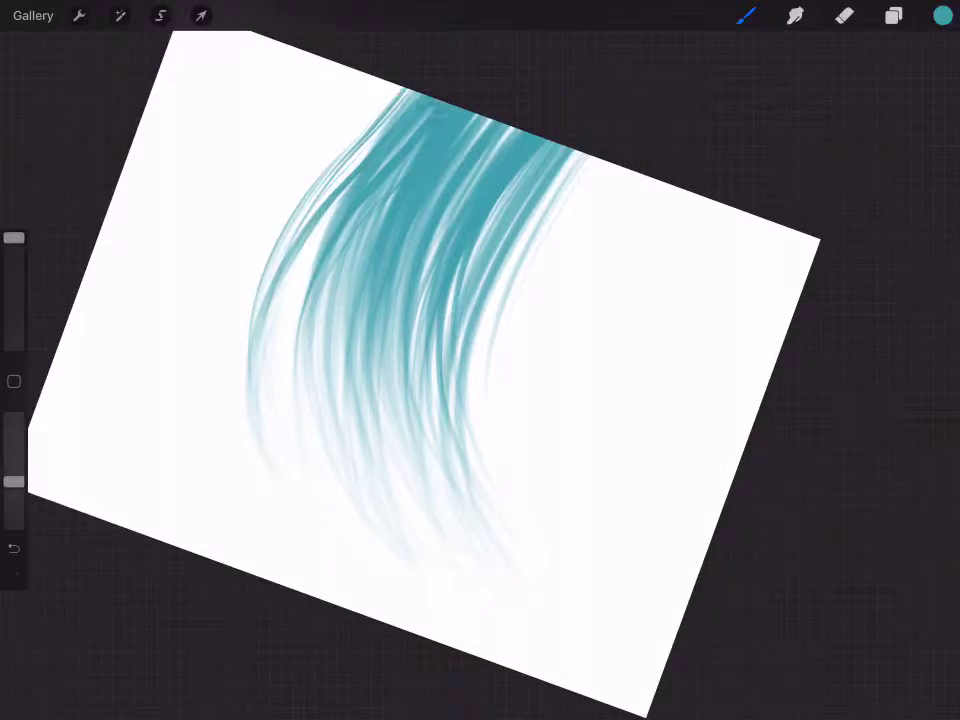
pyautogui.moveTo(366, 171); pyautogui.dragTo(320, 495)
# Add more strands curving down and left, then undo the latest ones.
pyautogui.moveTo(345, 88)
pyautogui.mouseDown()
pyautogui.moveTo(235, 390)
pyautogui.moveTo(245, 410)
pyautogui.mouseUp()
pyautogui.moveTo(365, 90); pyautogui.dragTo(270, 430)
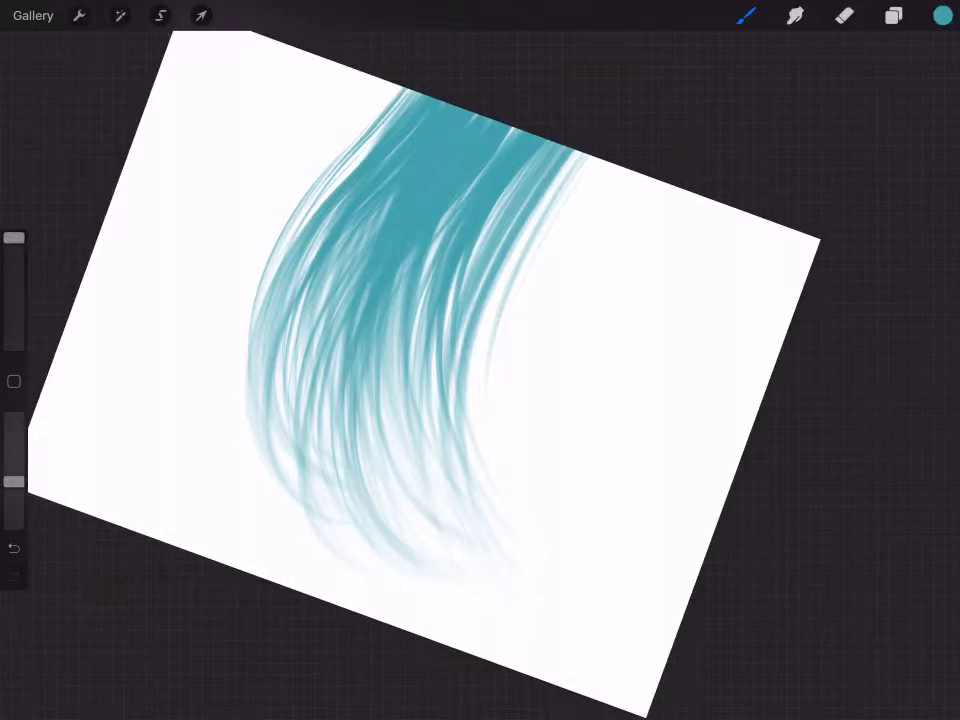
pyautogui.moveTo(390, 100); pyautogui.dragTo(330, 450)
pyautogui.moveTo(430, 135); pyautogui.dragTo(340, 410)
pyautogui.moveTo(310, 95); pyautogui.dragTo(265, 235)
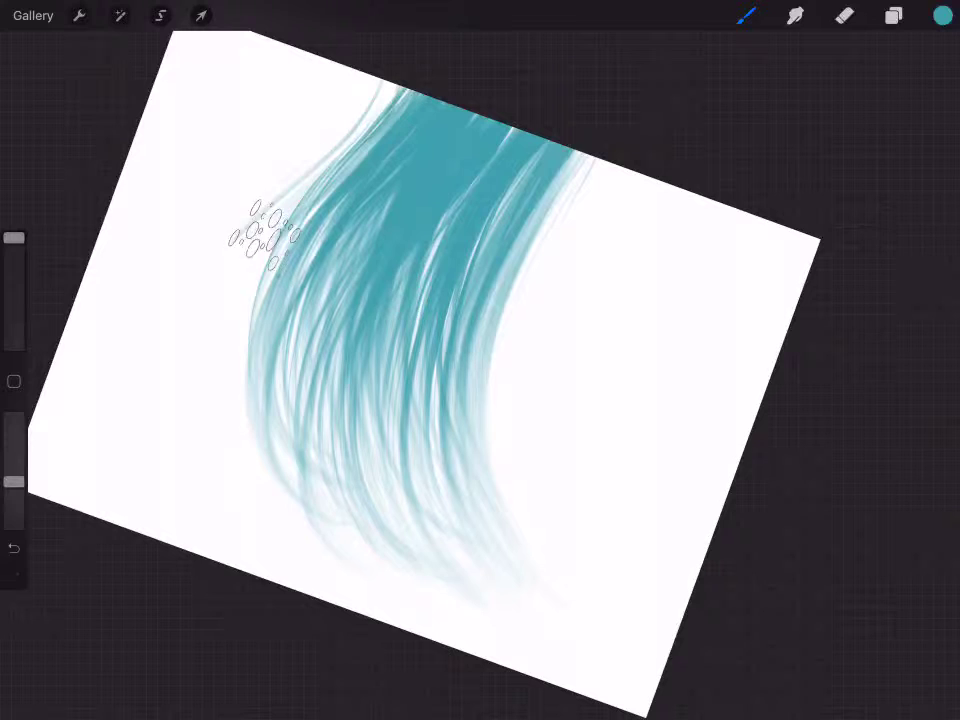
pyautogui.scroll(-3, 263, 233)
pyautogui.scroll(-2, 400, 300)
pyautogui.hotkey('ctrl', 'z')
pyautogui.hotkey('ctrl', 'z')
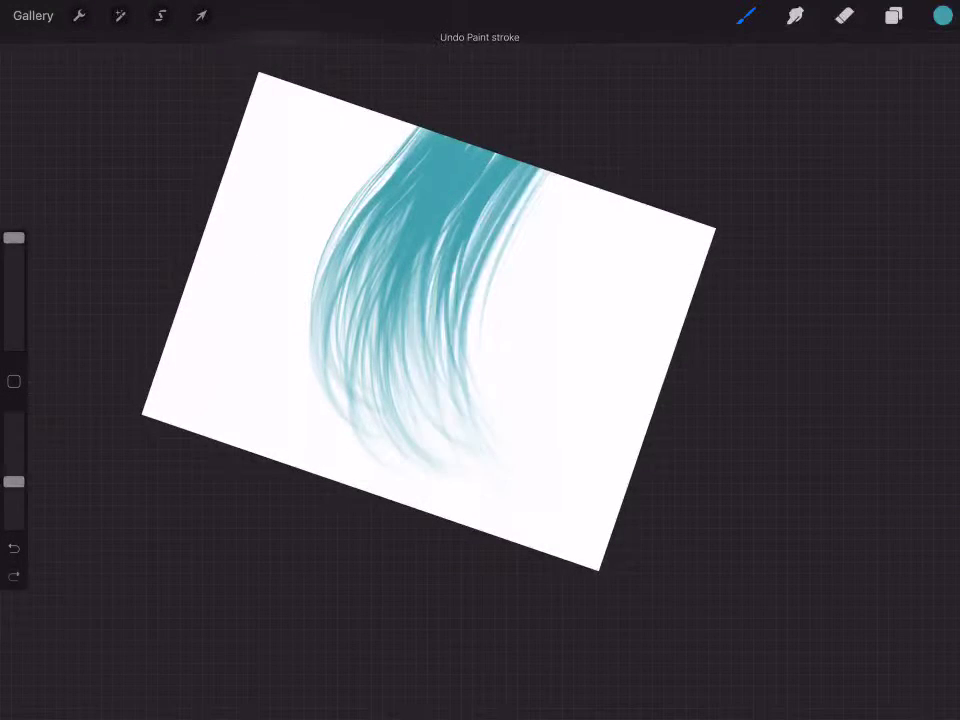
pyautogui.hotkey('ctrl', 'z')
pyautogui.hotkey('ctrl', 'z')
pyautogui.hotkey('ctrl', 'z')
pyautogui.hotkey('ctrl', 'z')
pyautogui.hotkey('ctrl', 'z')
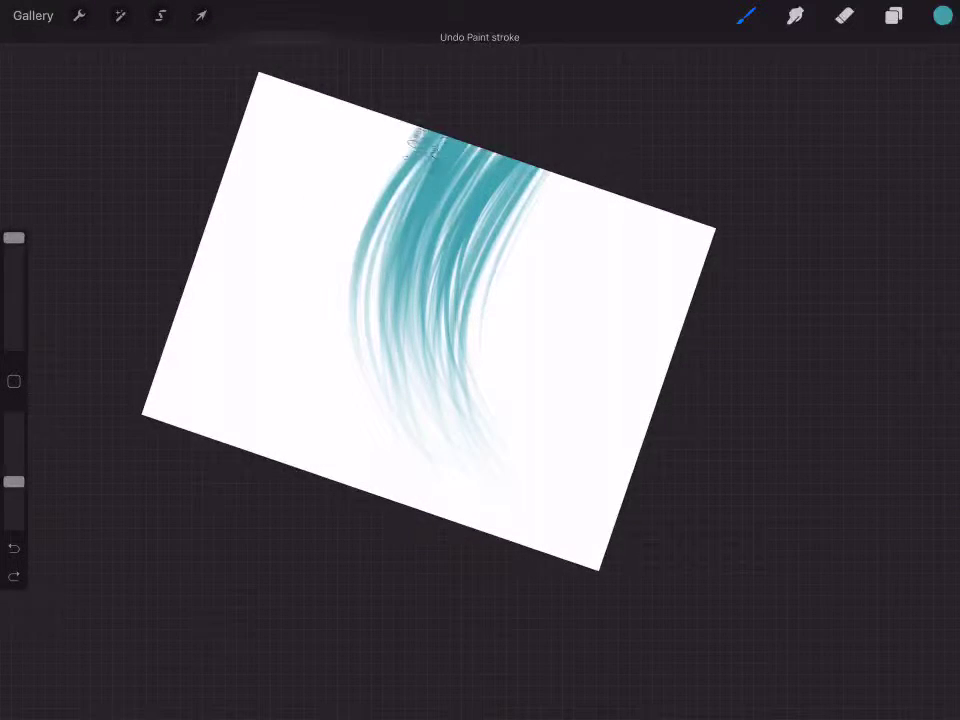
# Add final teal strands down the hair's left and right sides.
pyautogui.moveTo(415, 135)
pyautogui.mouseDown()
pyautogui.moveTo(375, 440)
pyautogui.moveTo(365, 420)
pyautogui.moveTo(380, 460)
pyautogui.moveTo(370, 430)
pyautogui.mouseUp()
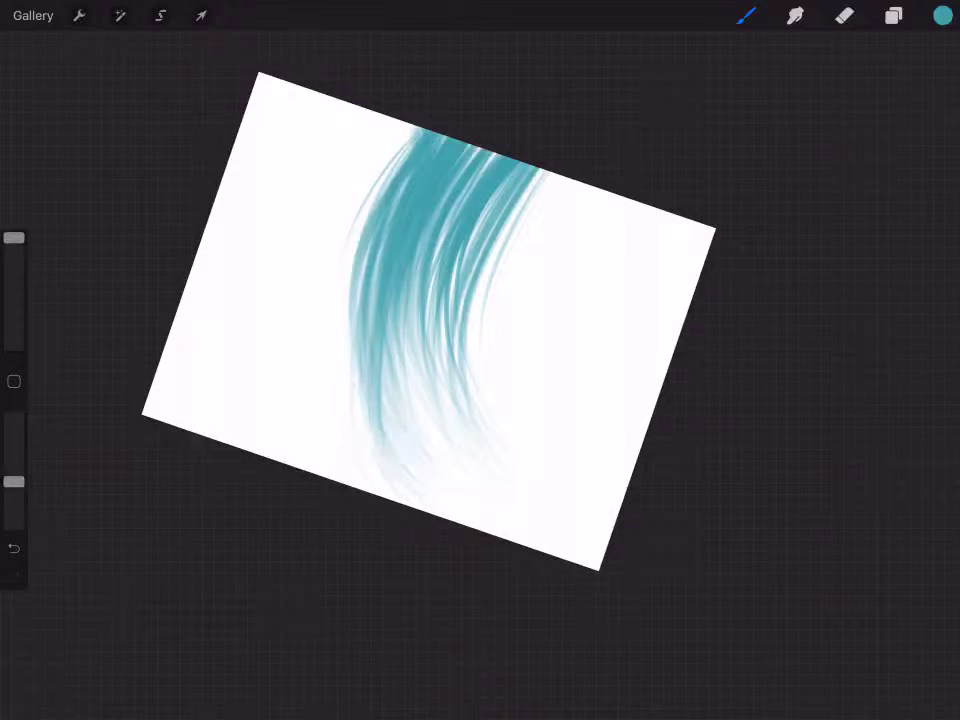
pyautogui.moveTo(500, 160); pyautogui.dragTo(472, 382)
pyautogui.moveTo(530, 172); pyautogui.dragTo(550, 455)
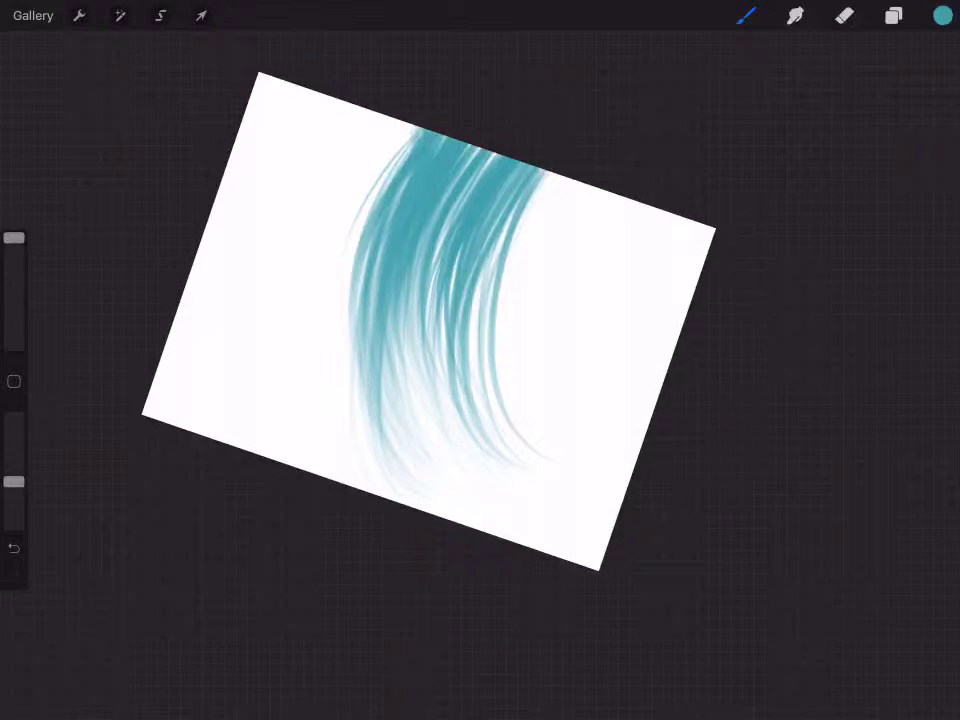
pyautogui.click(893, 15)
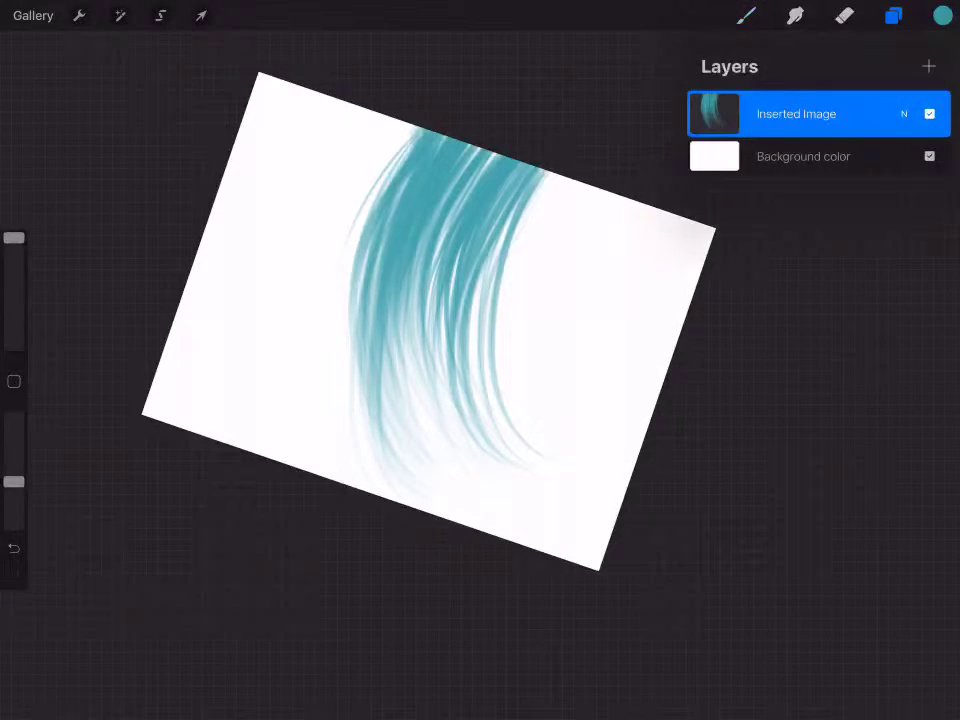
# Clear the hair layer, then choose the Sketching 6B Pencil in the Brush Library.
pyautogui.moveTo(860, 113); pyautogui.dragTo(740, 113)
pyautogui.click(921, 111)
pyautogui.click(745, 15)
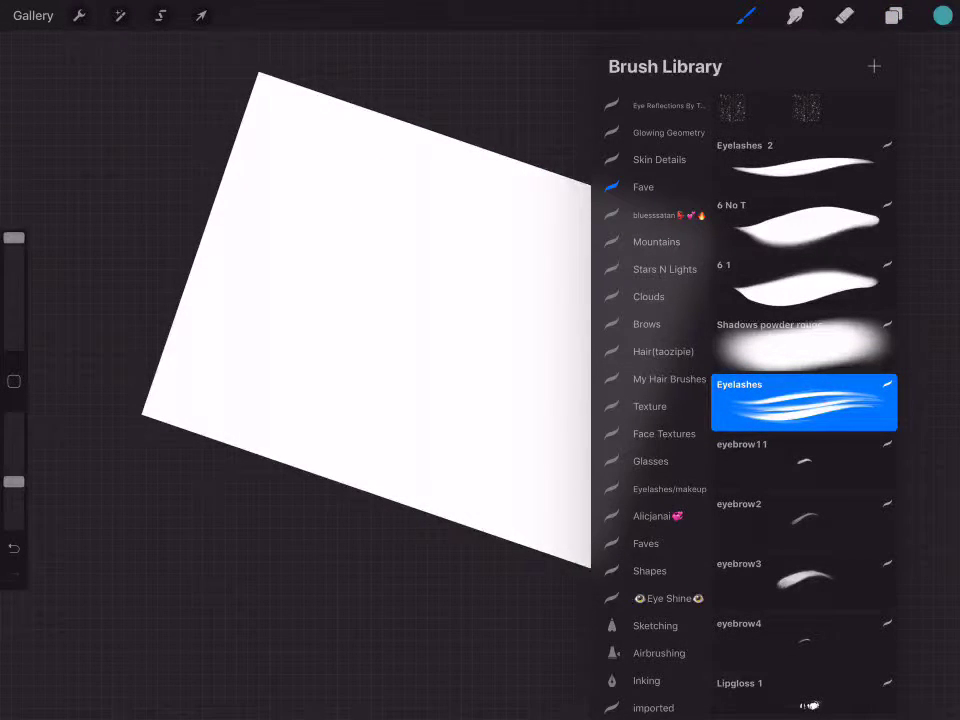
pyautogui.scroll(-3, 655, 400)
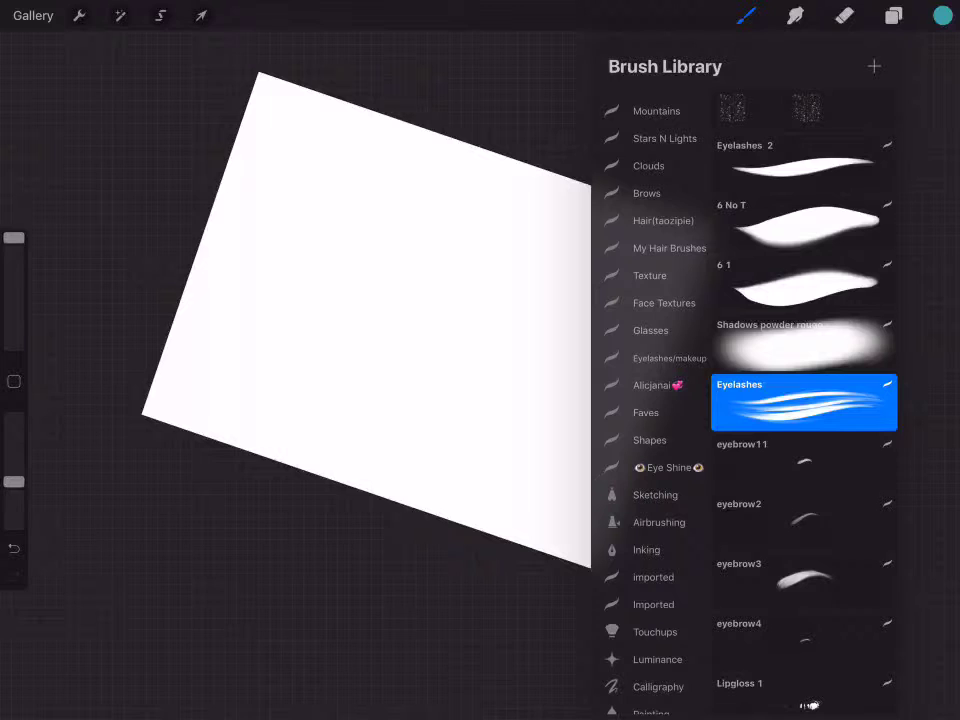
pyautogui.click(653, 577)
pyautogui.click(647, 550)
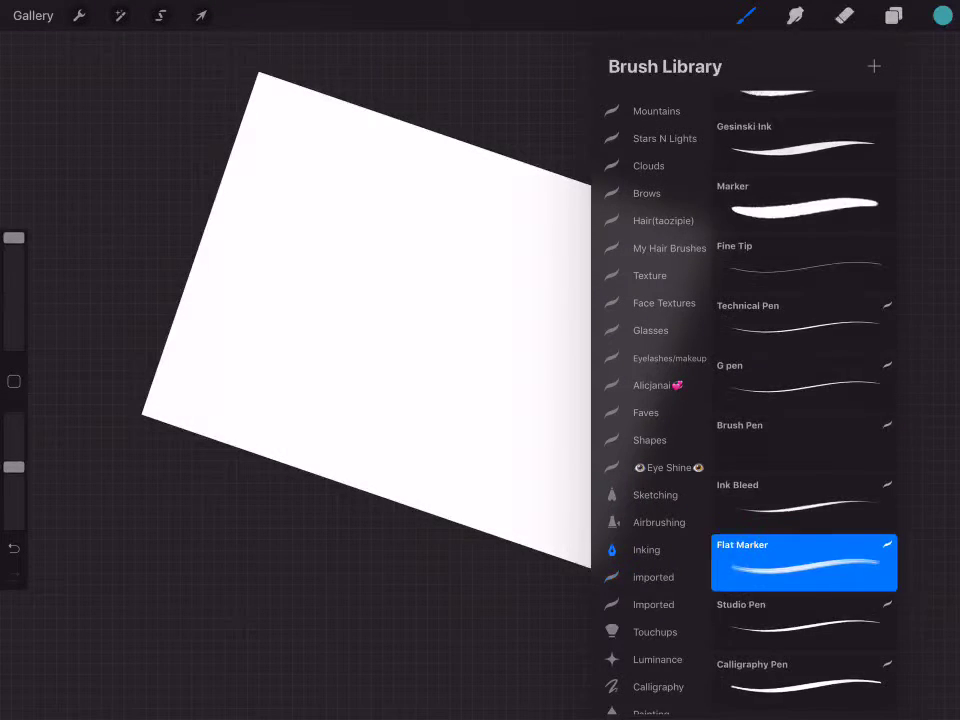
pyautogui.click(655, 495)
pyautogui.click(14, 327)
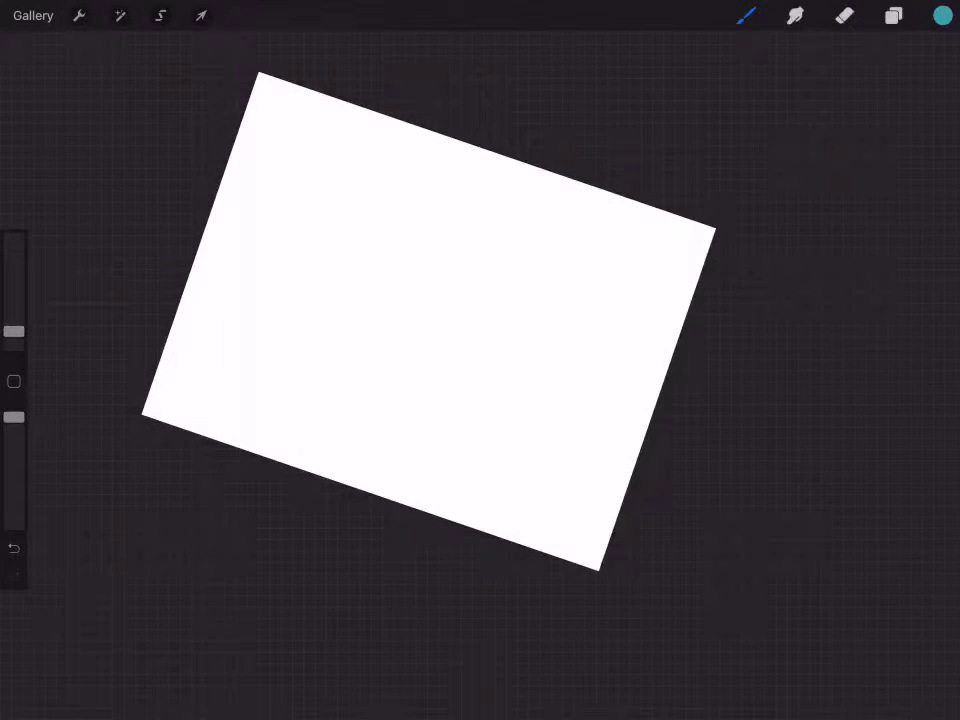
# Sketch thin teal guide lines, then paint one thick teal stroke along the arc at maximum size.
pyautogui.moveTo(14, 327); pyautogui.dragTo(14, 237)
pyautogui.moveTo(489, 154); pyautogui.dragTo(439, 514)
pyautogui.moveTo(450, 139)
pyautogui.mouseDown()
pyautogui.moveTo(429, 508)
pyautogui.moveTo(536, 531)
pyautogui.mouseUp()
pyautogui.hotkey('ctrl', 'z')
pyautogui.hotkey('ctrl', 'z')
pyautogui.moveTo(14, 237); pyautogui.dragTo(14, 327)
pyautogui.moveTo(414, 190); pyautogui.dragTo(438, 424)
pyautogui.moveTo(437, 135)
pyautogui.mouseDown()
pyautogui.moveTo(445, 430)
pyautogui.moveTo(400, 360)
pyautogui.mouseUp()
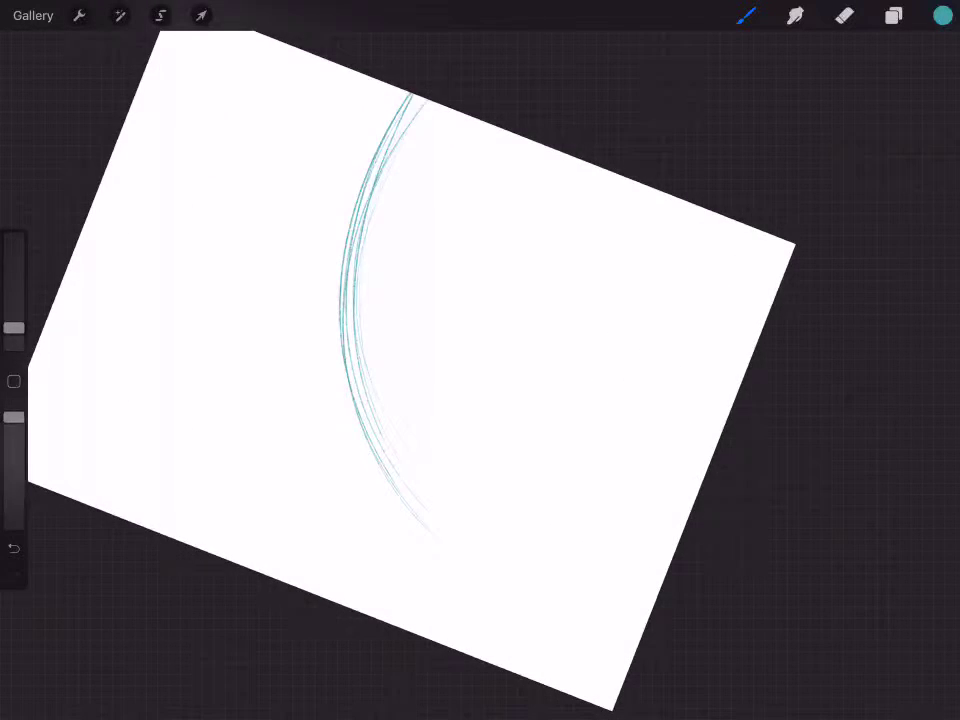
pyautogui.moveTo(14, 327); pyautogui.dragTo(14, 237)
pyautogui.moveTo(425, 100)
pyautogui.mouseDown()
pyautogui.moveTo(410, 495)
pyautogui.moveTo(505, 528)
pyautogui.mouseUp()
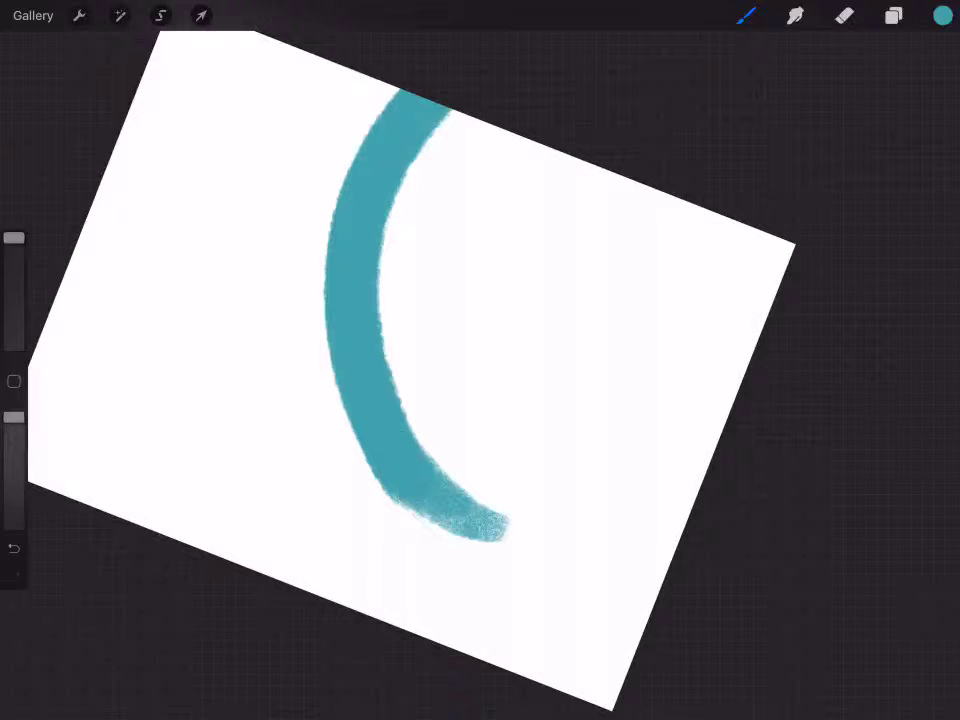
pyautogui.moveTo(14, 237)
pyautogui.mouseDown()
pyautogui.moveTo(14, 270)
pyautogui.moveTo(14, 237)
pyautogui.mouseUp()
# Smudge the teal stroke's lower tail and left edge into a feathered fade.
pyautogui.click(795, 15)
pyautogui.moveTo(430, 495); pyautogui.dragTo(525, 550)
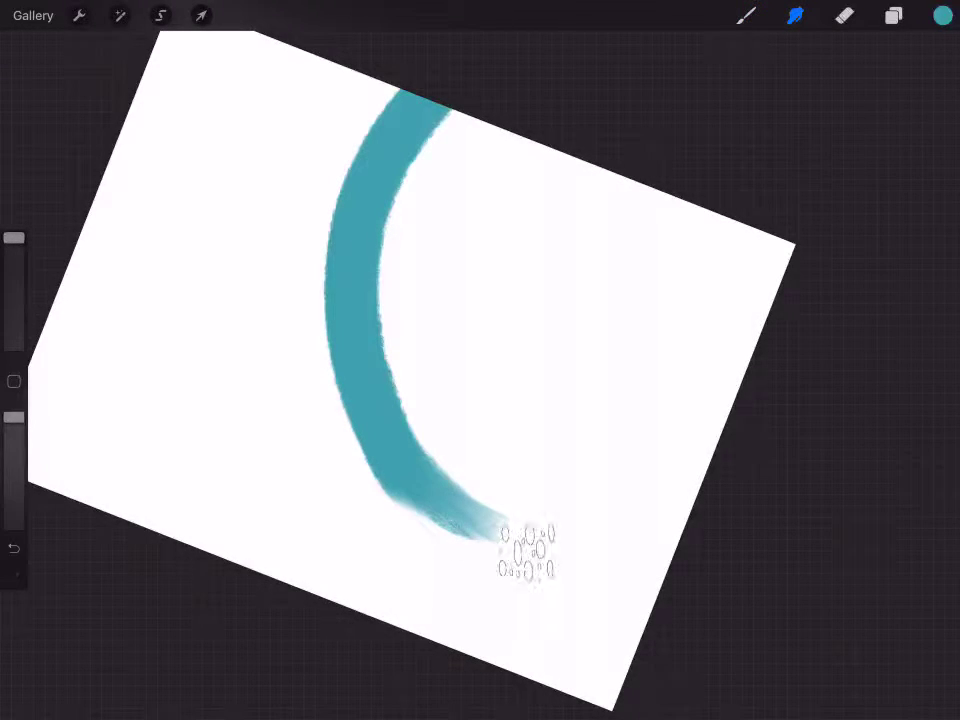
pyautogui.moveTo(467, 557); pyautogui.dragTo(320, 308)
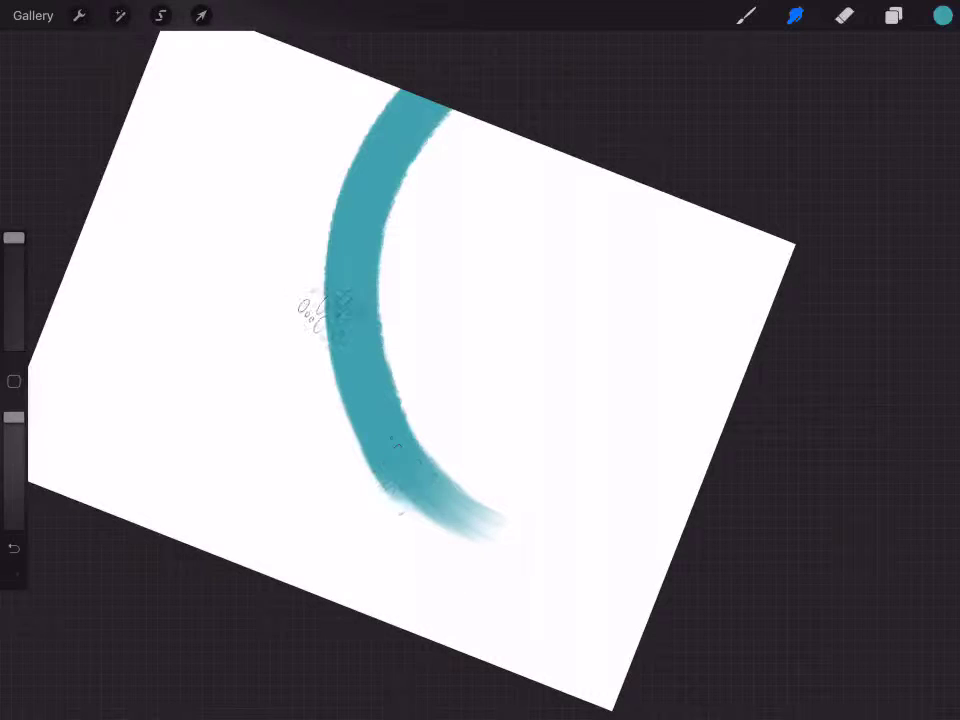
pyautogui.moveTo(332, 182)
pyautogui.mouseDown()
pyautogui.moveTo(439, 504)
pyautogui.moveTo(396, 450)
pyautogui.mouseUp()
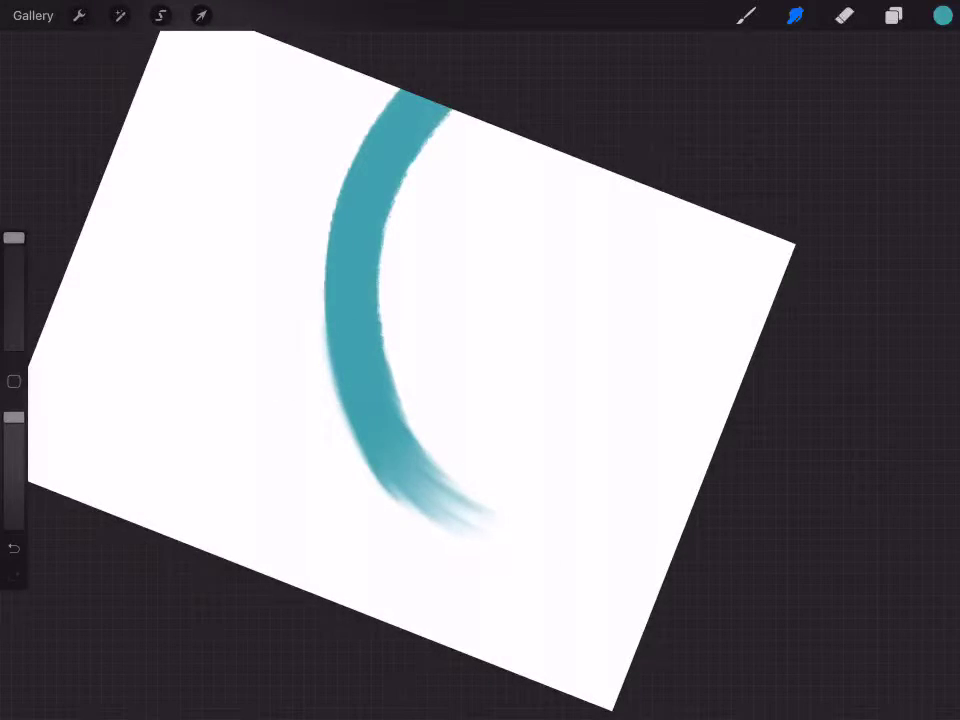
pyautogui.moveTo(332, 372); pyautogui.dragTo(318, 390)
pyautogui.click(745, 15)
# Pick a dark blue colour and test a stroke over the arc, undoing it.
pyautogui.click(943, 15)
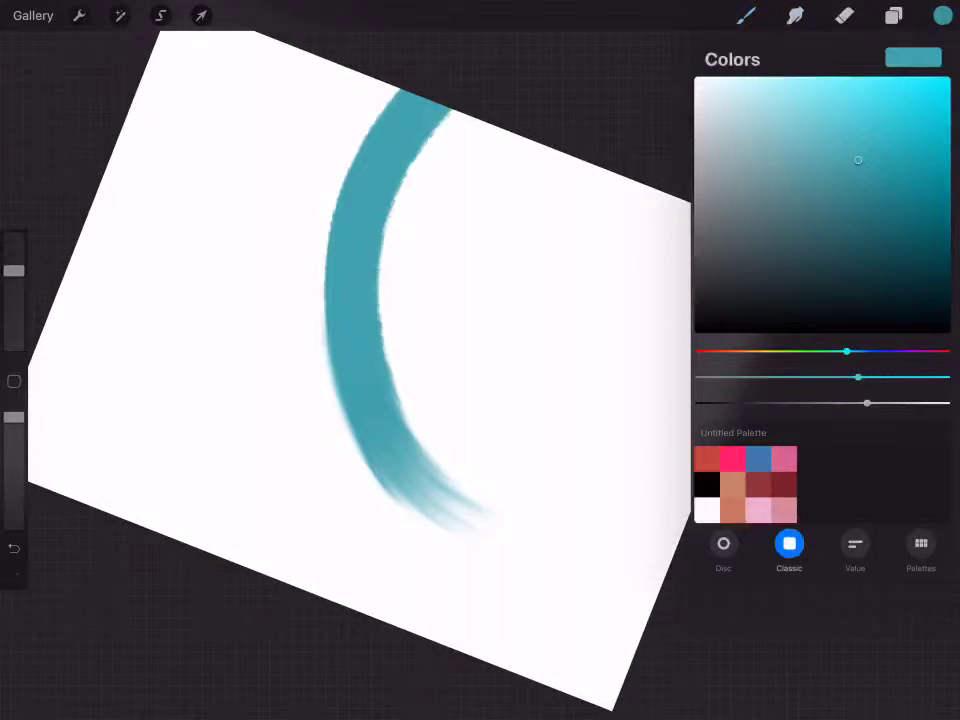
pyautogui.click(849, 225)
pyautogui.click(880, 242)
pyautogui.moveTo(846, 351); pyautogui.dragTo(862, 351)
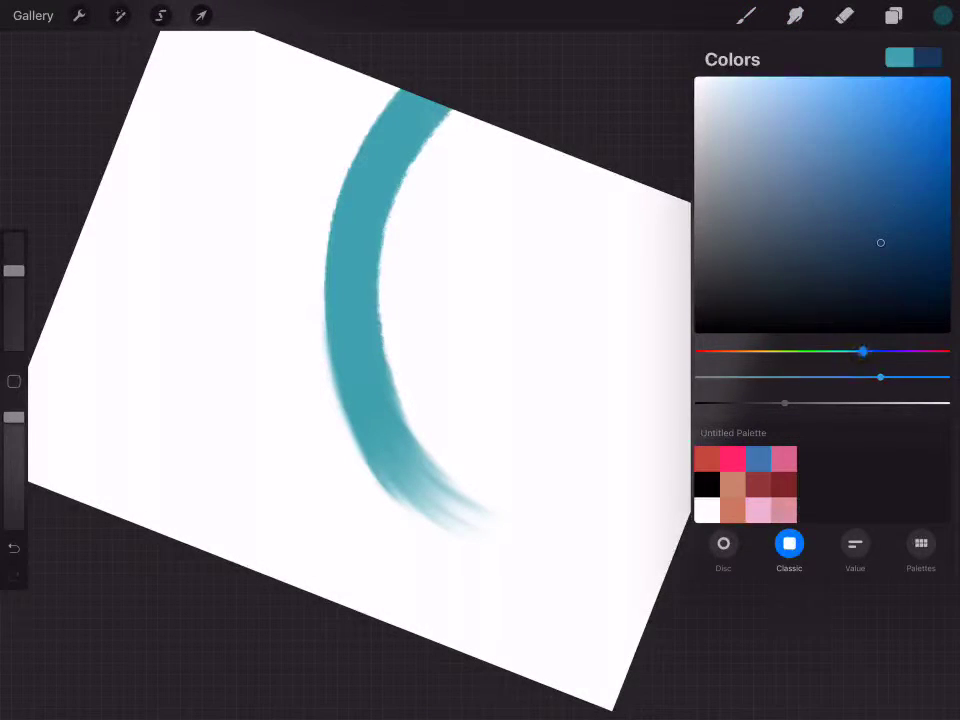
pyautogui.click(943, 15)
pyautogui.moveTo(450, 110); pyautogui.dragTo(372, 280)
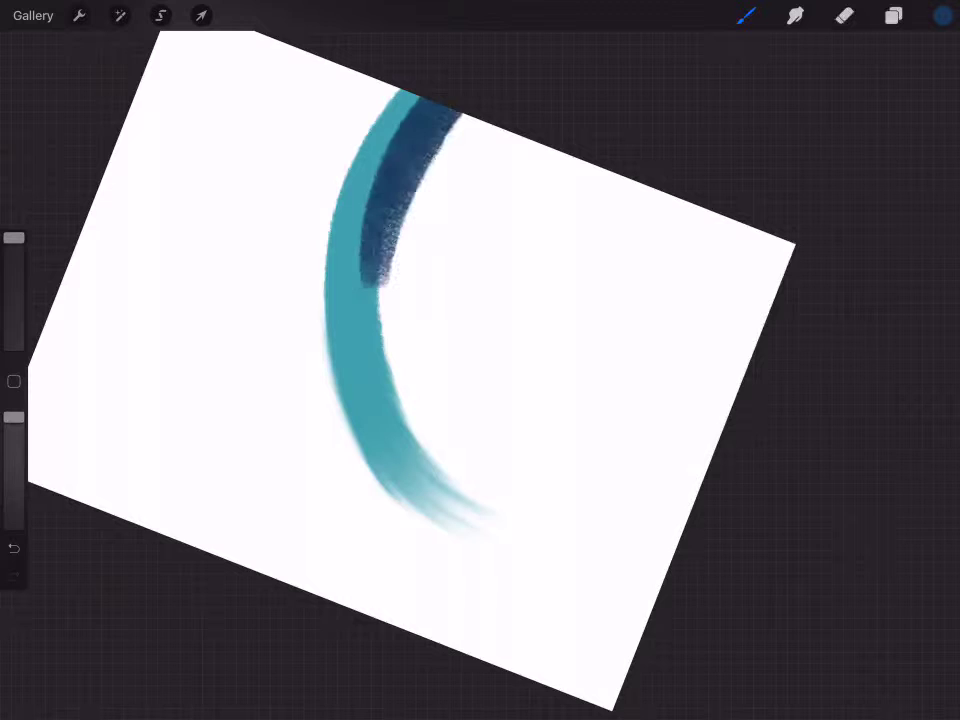
pyautogui.hotkey('ctrl', 'z')
# With a smaller brush, paint thin dark-blue strands along the arc's inner and outer edges.
pyautogui.moveTo(14, 238); pyautogui.dragTo(14, 305)
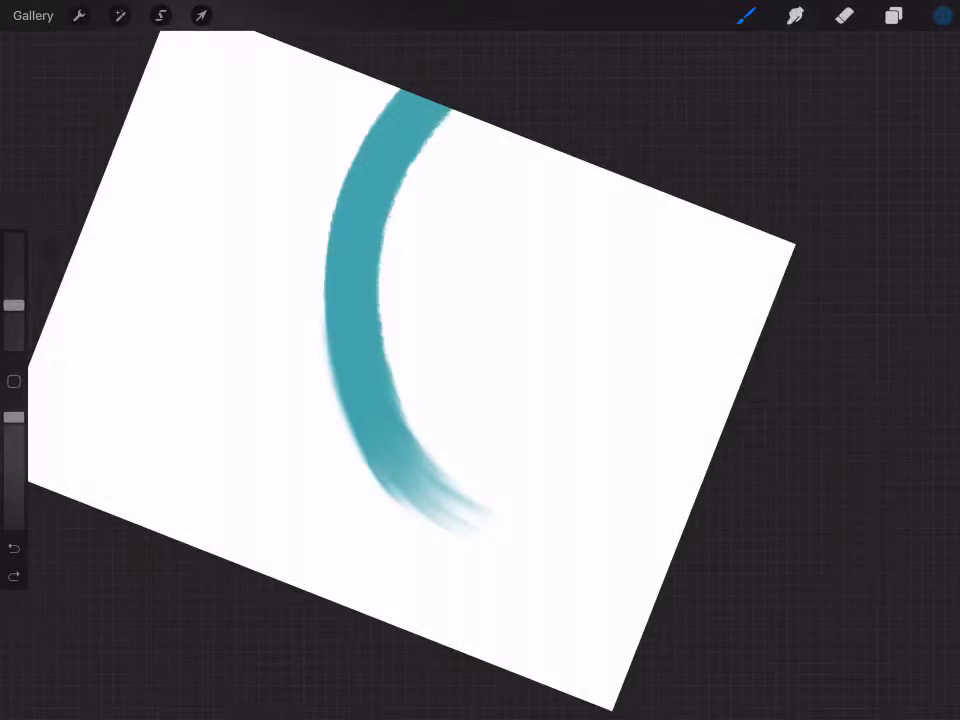
pyautogui.moveTo(448, 105)
pyautogui.mouseDown()
pyautogui.moveTo(380, 320)
pyautogui.moveTo(370, 280)
pyautogui.mouseUp()
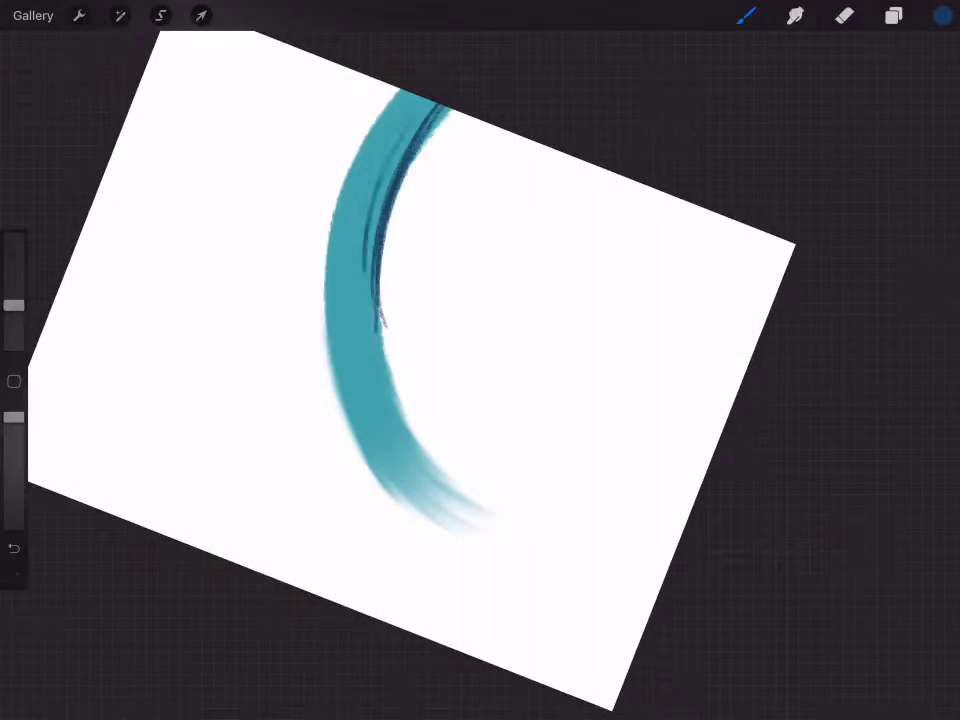
pyautogui.moveTo(435, 115)
pyautogui.mouseDown()
pyautogui.moveTo(380, 310)
pyautogui.moveTo(375, 300)
pyautogui.mouseUp()
pyautogui.moveTo(400, 92); pyautogui.dragTo(335, 260)
pyautogui.moveTo(430, 105); pyautogui.dragTo(360, 300)
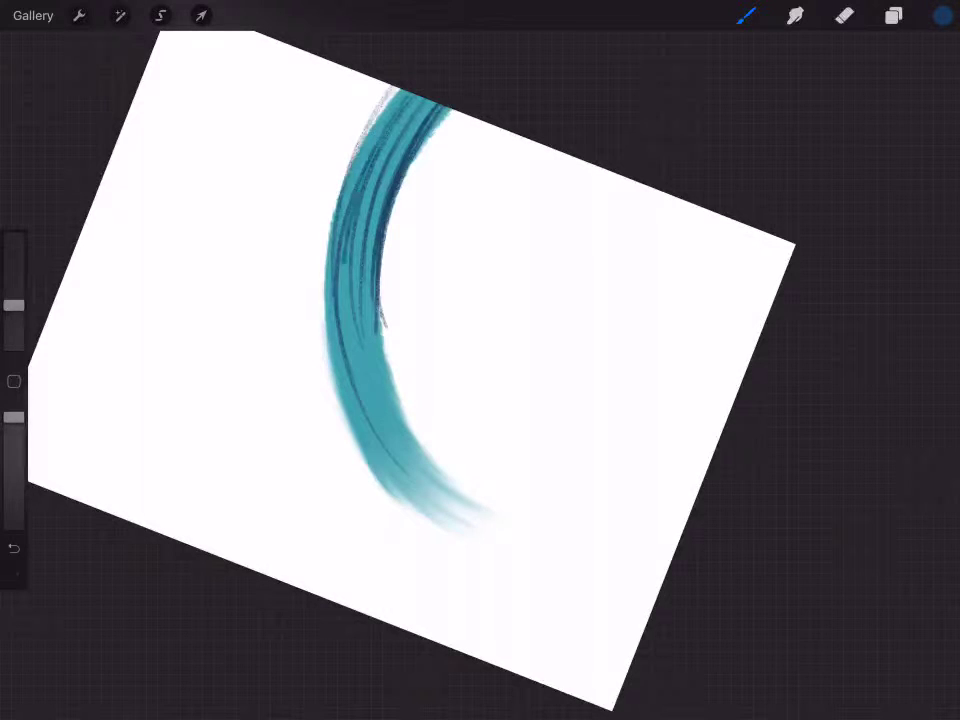
pyautogui.moveTo(360, 150); pyautogui.dragTo(420, 512)
pyautogui.moveTo(340, 230); pyautogui.dragTo(440, 505)
pyautogui.moveTo(405, 105)
pyautogui.mouseDown()
pyautogui.moveTo(420, 448)
pyautogui.moveTo(375, 470)
pyautogui.moveTo(368, 350)
pyautogui.mouseUp()
# Darken the strand's outer edge, middle and lower tail with more dark-blue strokes.
pyautogui.moveTo(380, 230); pyautogui.dragTo(450, 530)
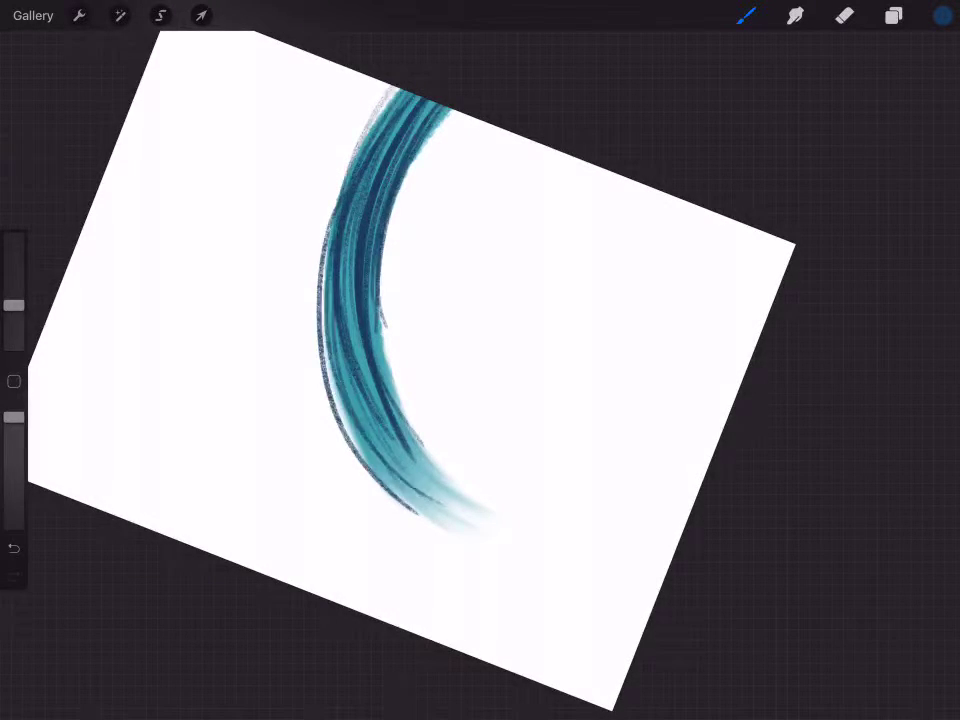
pyautogui.moveTo(372, 390); pyautogui.dragTo(460, 555)
pyautogui.moveTo(340, 230); pyautogui.dragTo(400, 470)
pyautogui.moveTo(330, 300); pyautogui.dragTo(390, 440)
pyautogui.moveTo(335, 260)
pyautogui.mouseDown()
pyautogui.moveTo(430, 500)
pyautogui.moveTo(465, 540)
pyautogui.moveTo(400, 480)
pyautogui.mouseUp()
pyautogui.moveTo(325, 300); pyautogui.dragTo(465, 545)
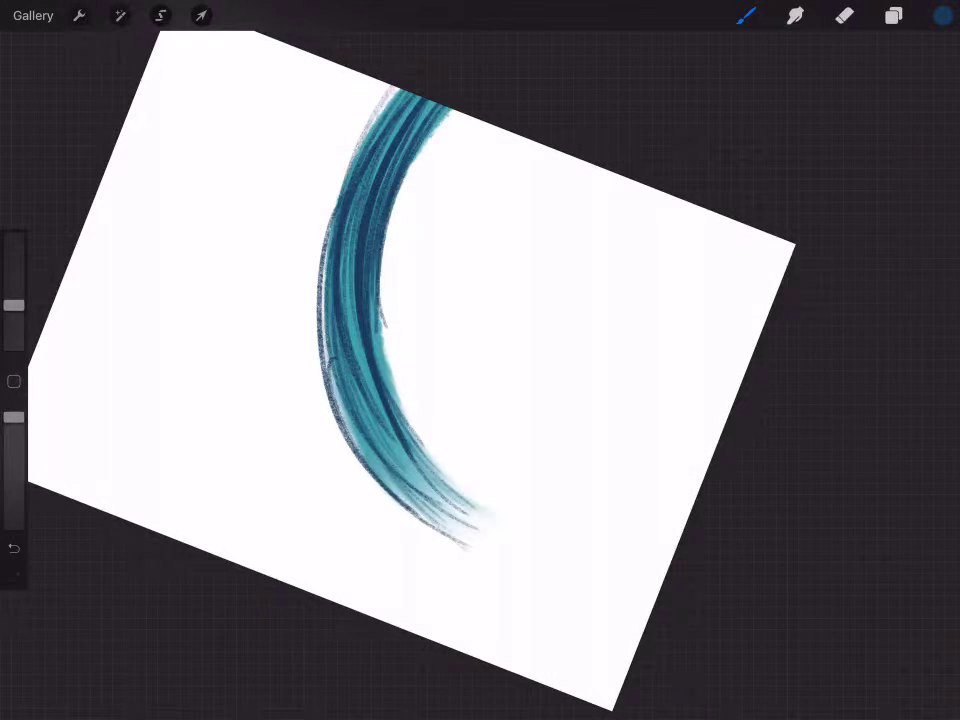
pyautogui.moveTo(318, 335); pyautogui.dragTo(448, 508)
pyautogui.moveTo(345, 275)
pyautogui.mouseDown()
pyautogui.moveTo(398, 440)
pyautogui.moveTo(492, 556)
pyautogui.mouseUp()
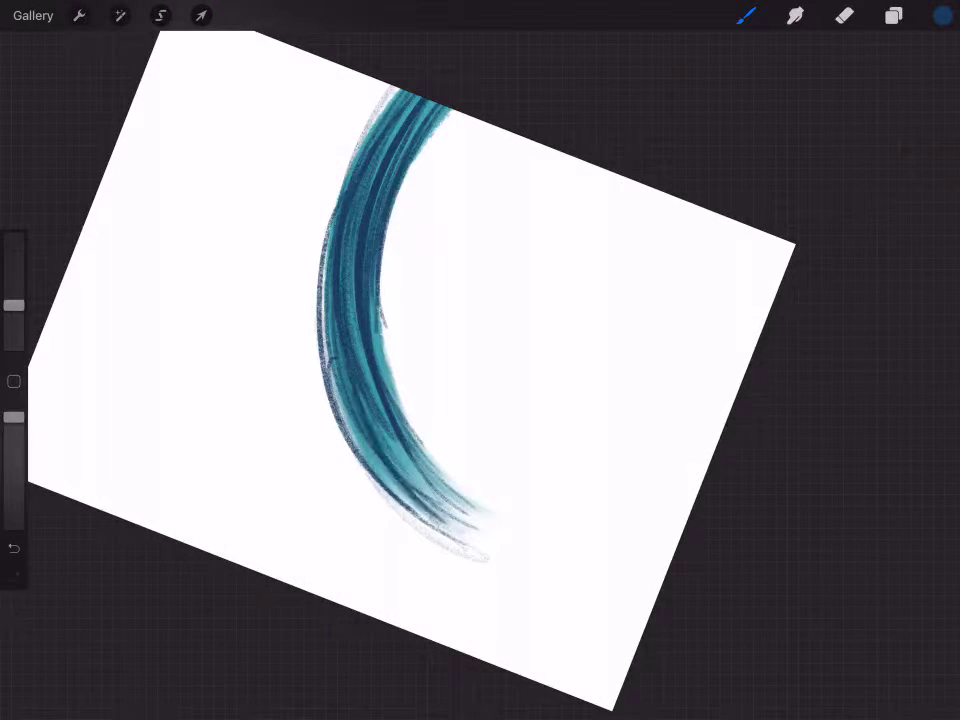
pyautogui.moveTo(330, 290); pyautogui.dragTo(420, 505)
# Sample light teal from the strand and paint light-teal streaks along its inner edge.
pyautogui.moveTo(14, 305); pyautogui.dragTo(14, 317)
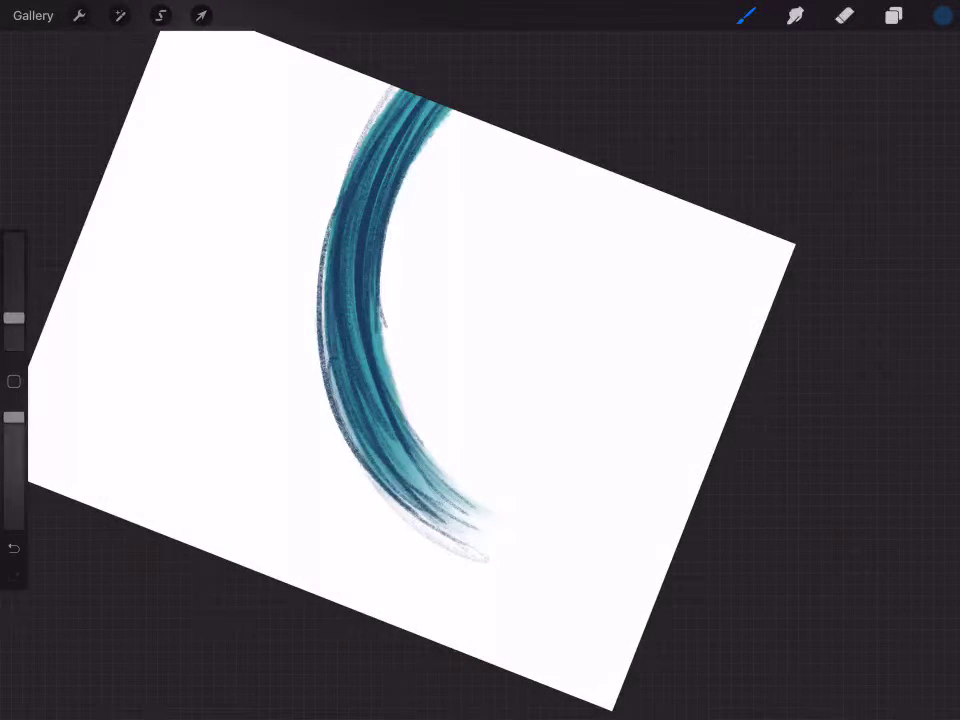
pyautogui.click(943, 15)
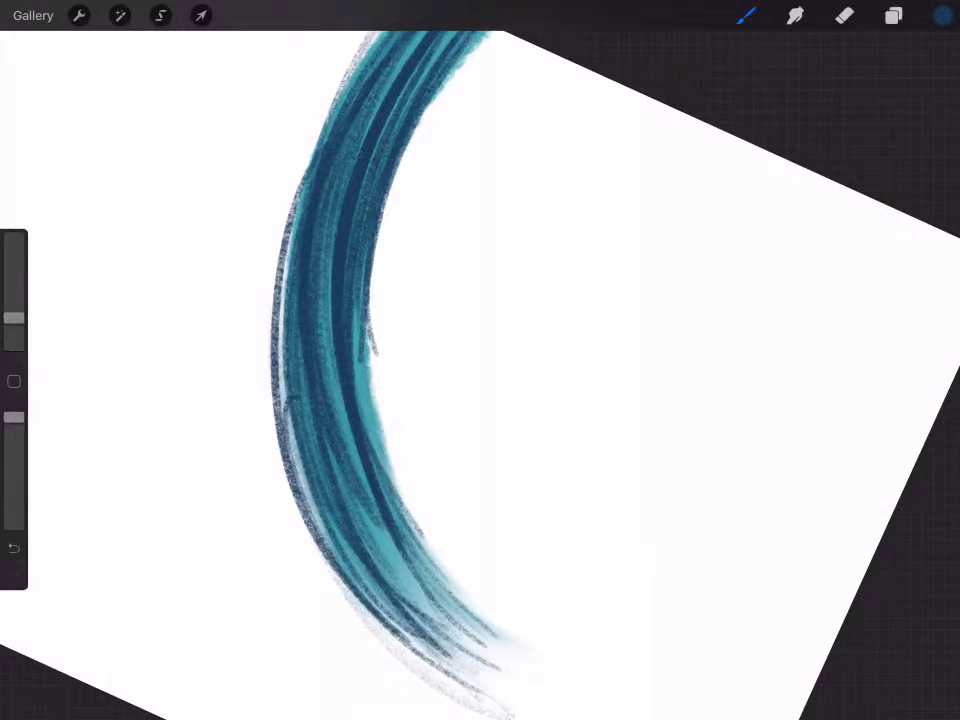
pyautogui.moveTo(429, 508); pyautogui.dragTo(371, 401)
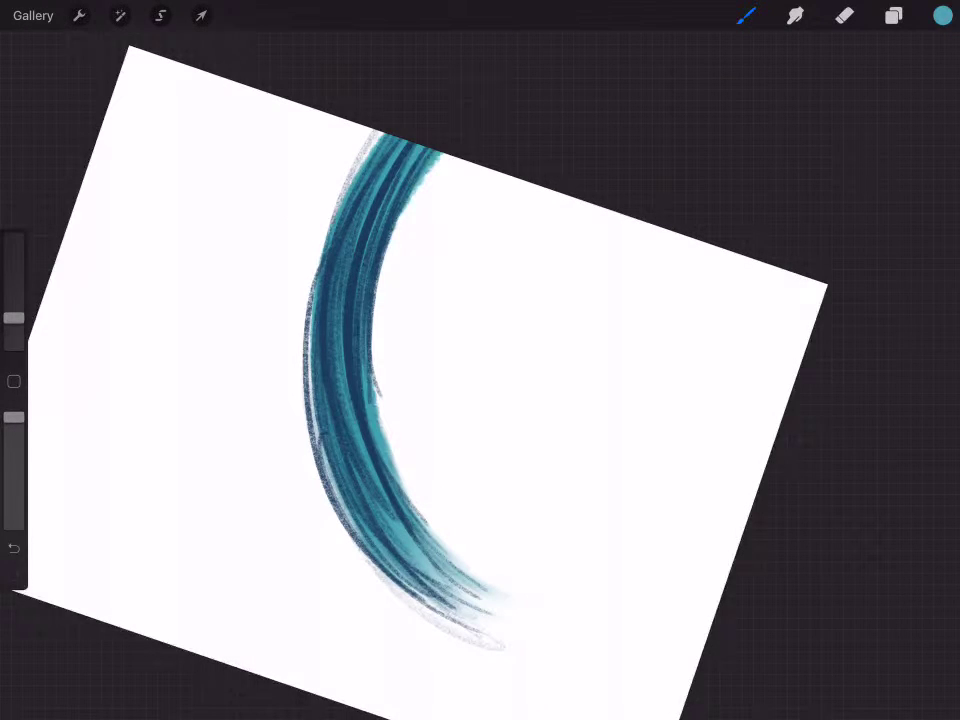
pyautogui.moveTo(370, 280); pyautogui.dragTo(393, 490)
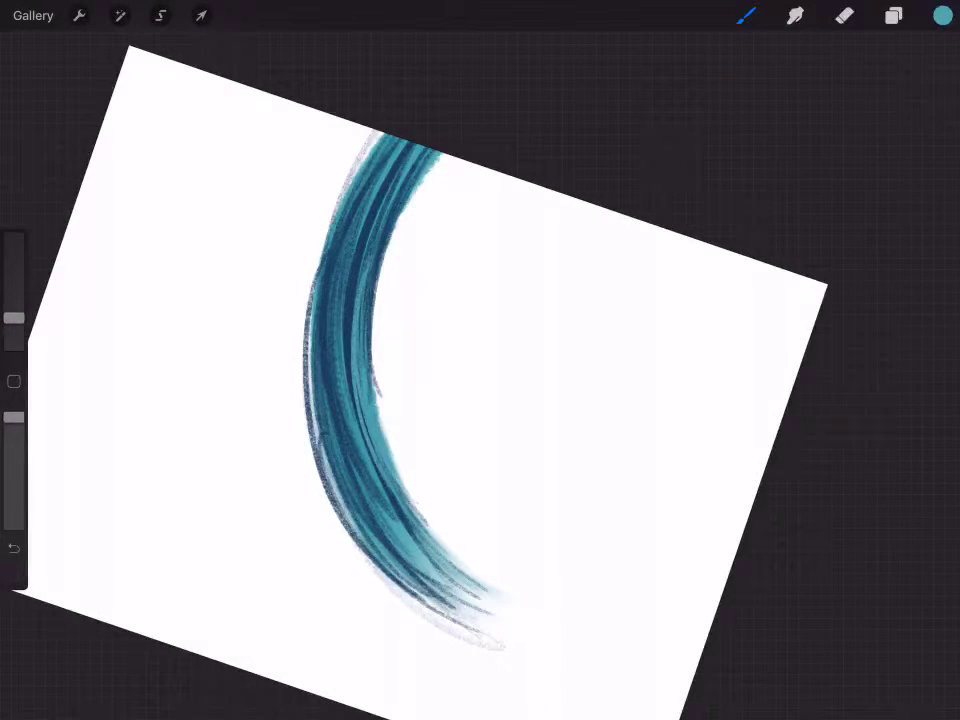
pyautogui.moveTo(365, 260); pyautogui.dragTo(385, 490)
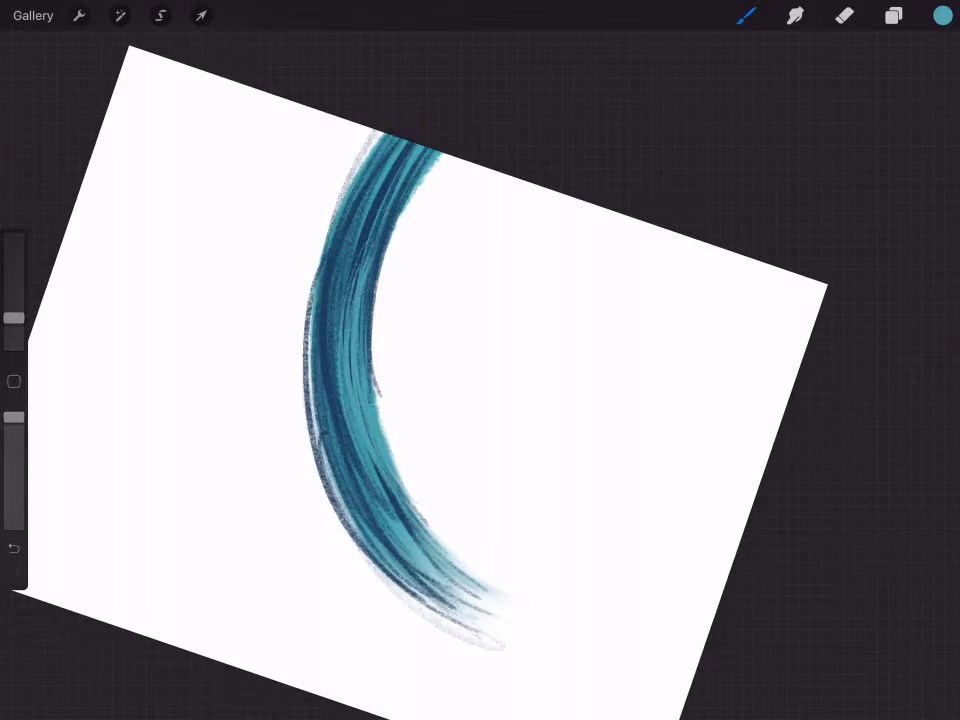
# Paint light teal over the dark middle and a dark-blue streak in the upper strand.
pyautogui.moveTo(14, 318); pyautogui.dragTo(14, 300)
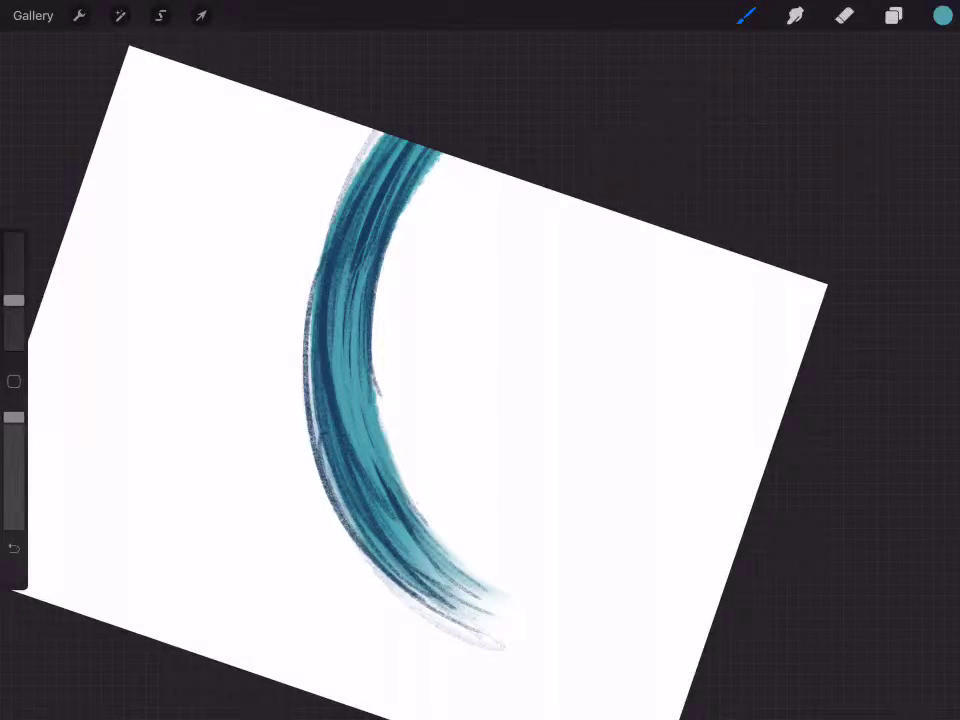
pyautogui.moveTo(333, 275); pyautogui.dragTo(345, 460)
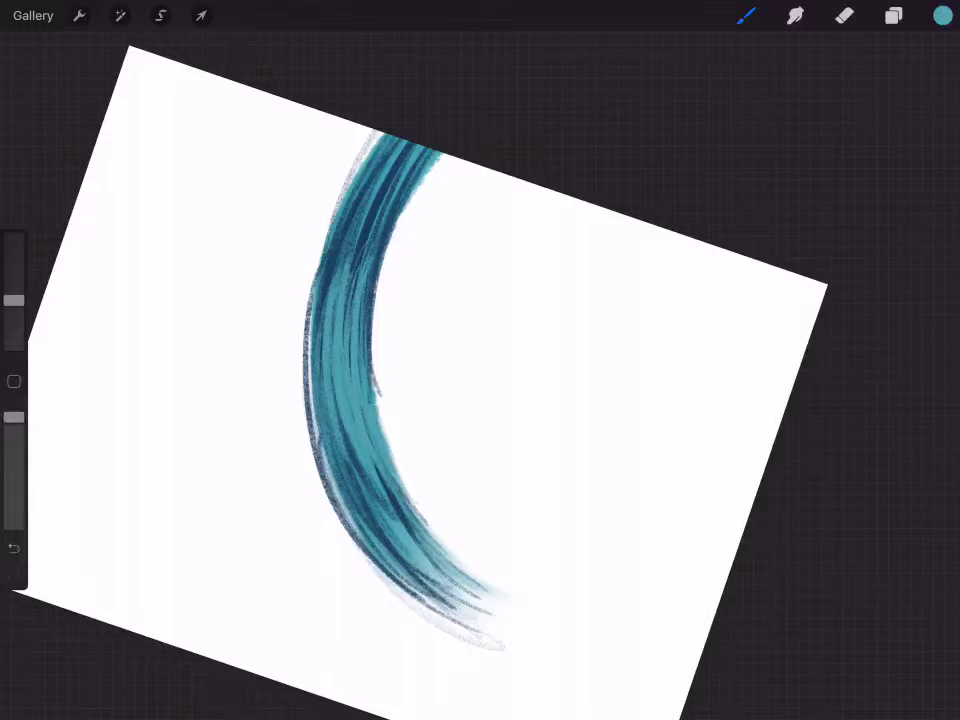
pyautogui.moveTo(14, 300); pyautogui.dragTo(14, 312)
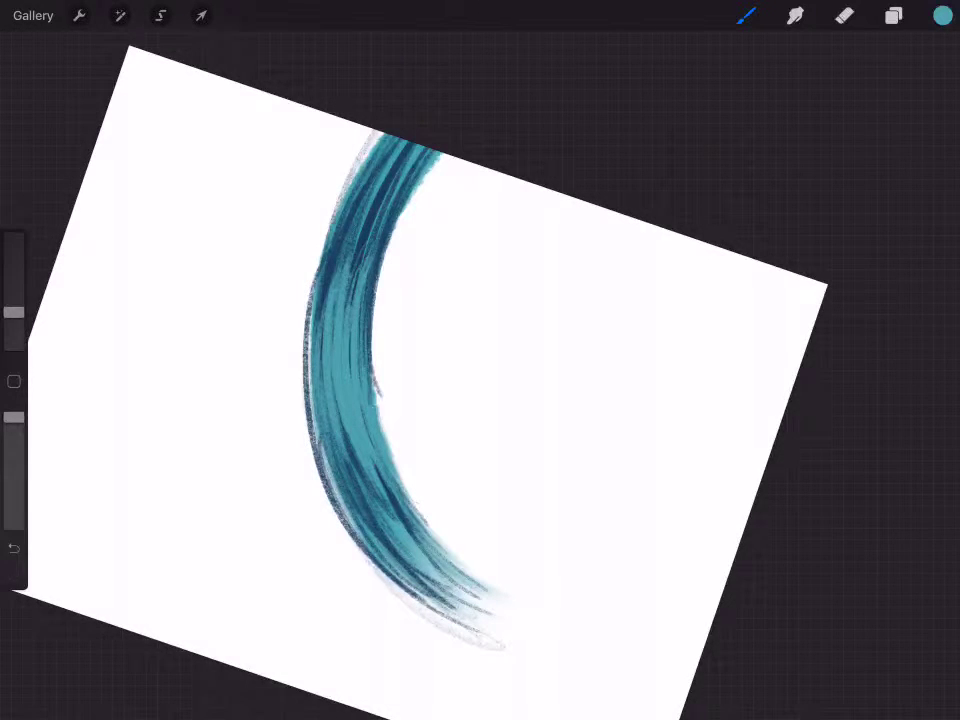
pyautogui.moveTo(372, 220); pyautogui.dragTo(358, 305)
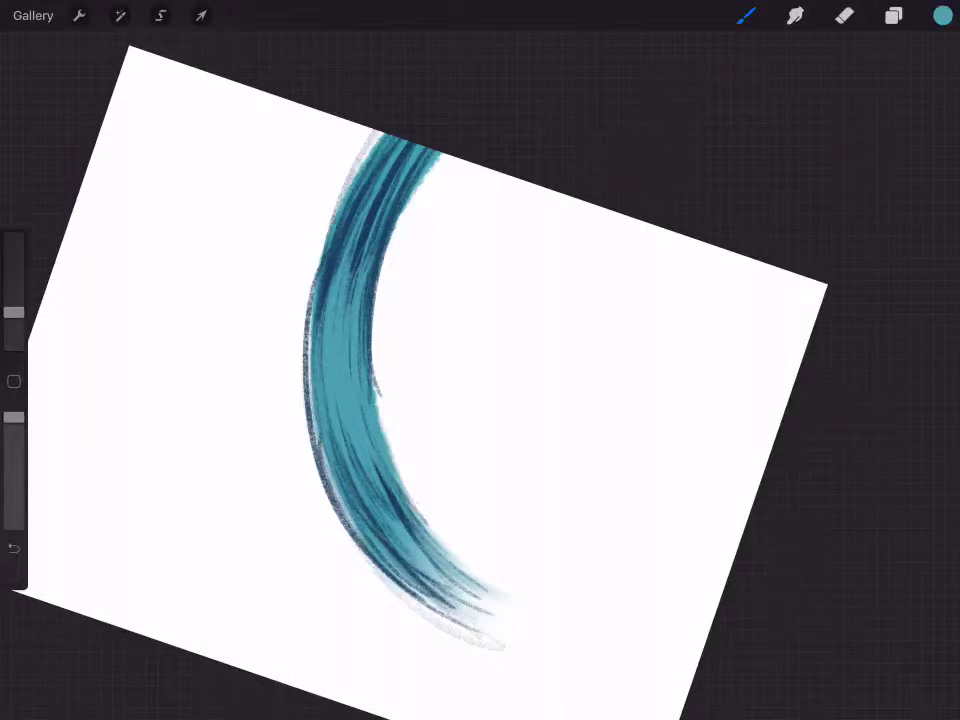
pyautogui.click(943, 15)
# Pick pale blue and add a faint pale-blue highlight on the upper strand.
pyautogui.click(745, 105)
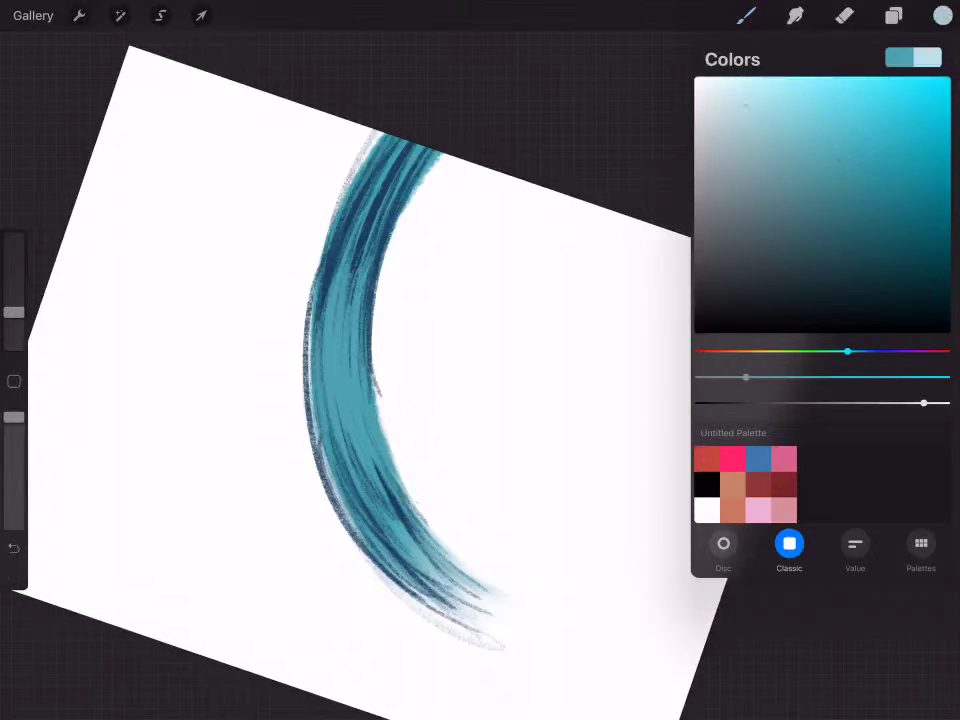
pyautogui.click(943, 15)
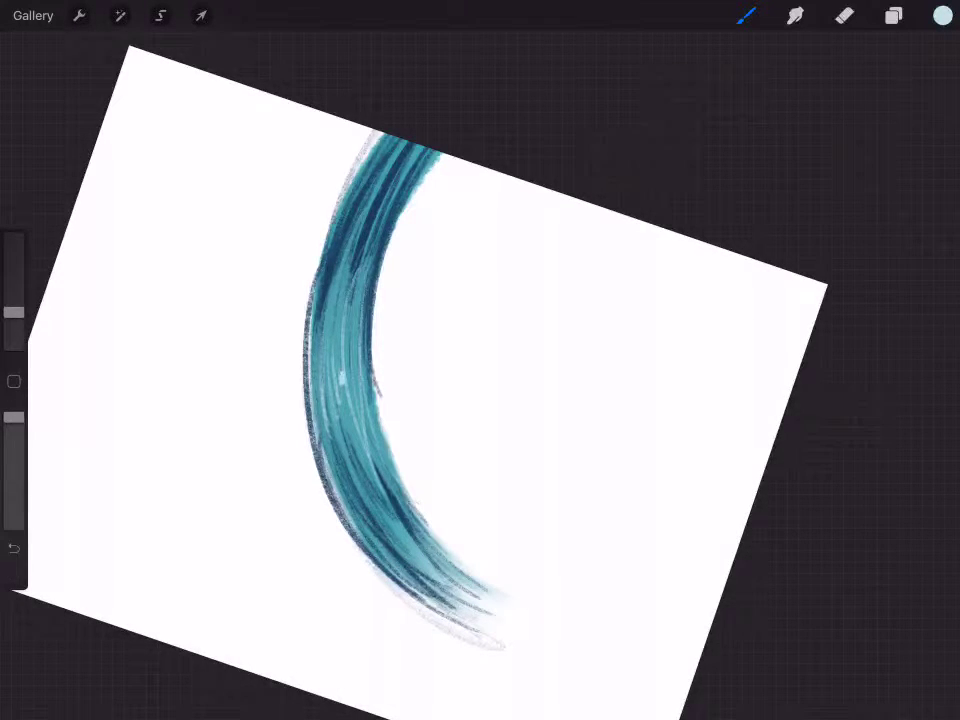
pyautogui.moveTo(14, 312); pyautogui.dragTo(14, 245)
pyautogui.moveTo(333, 290); pyautogui.dragTo(345, 430)
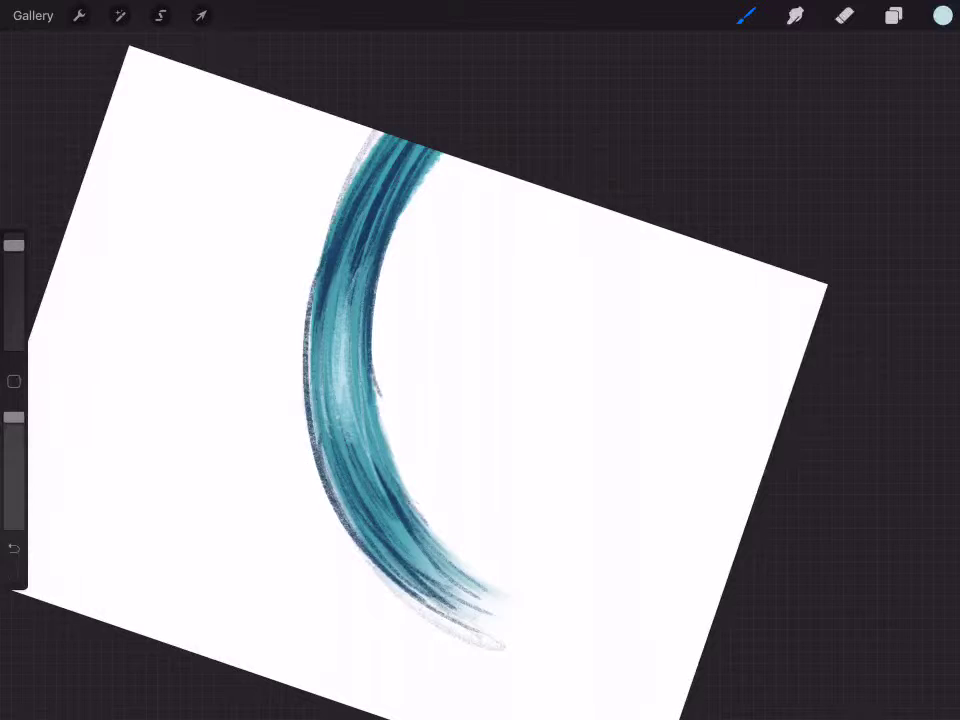
pyautogui.hotkey('ctrl', 'z')
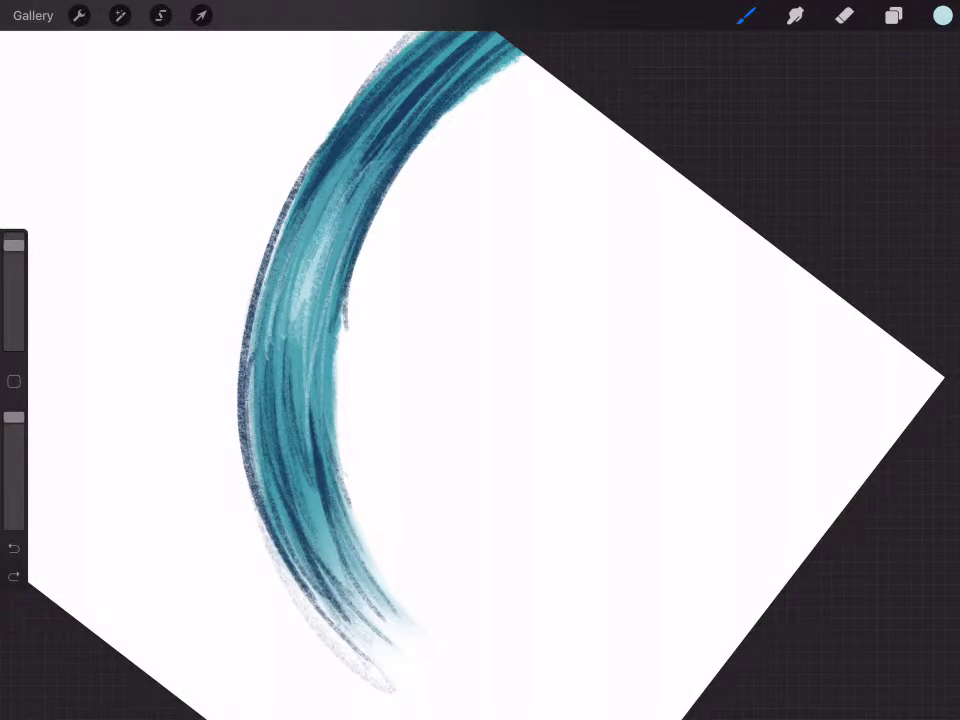
pyautogui.moveTo(335, 220); pyautogui.dragTo(320, 295)
# With a smaller brush, paint pale-blue highlights along the arc, undoing a stray stroke.
pyautogui.moveTo(14, 245); pyautogui.dragTo(14, 285)
pyautogui.moveTo(265, 150); pyautogui.dragTo(242, 270)
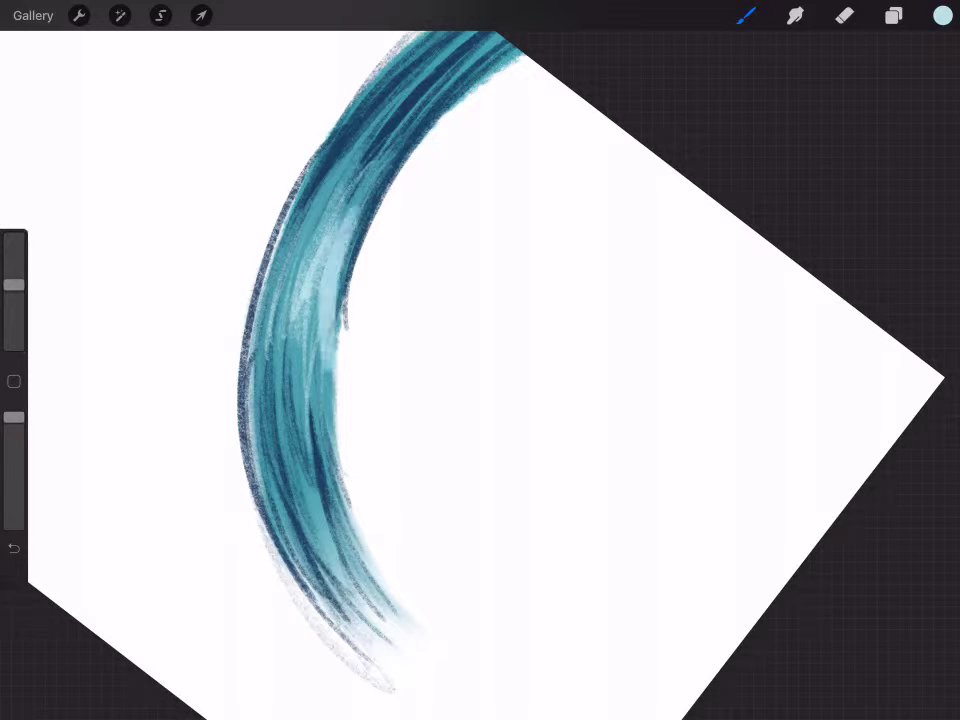
pyautogui.hotkey('ctrl', 'z')
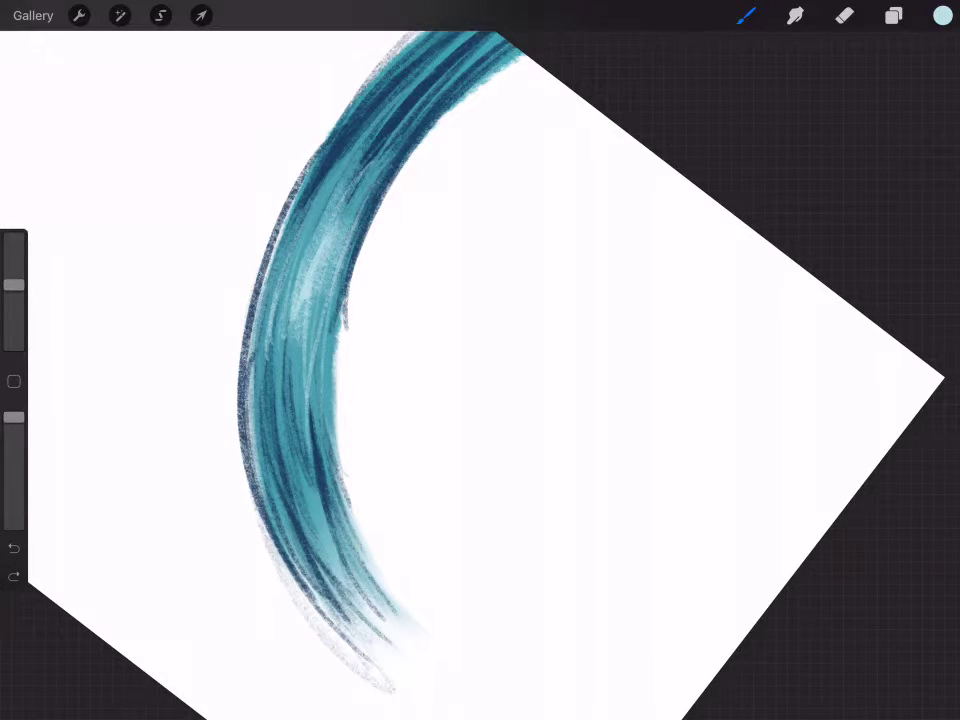
pyautogui.moveTo(14, 285); pyautogui.dragTo(14, 310)
pyautogui.moveTo(330, 180)
pyautogui.mouseDown()
pyautogui.moveTo(290, 410)
pyautogui.moveTo(285, 400)
pyautogui.mouseUp()
# Switch to white and paint thin white highlight streaks along the strand's left edge.
pyautogui.click(943, 15)
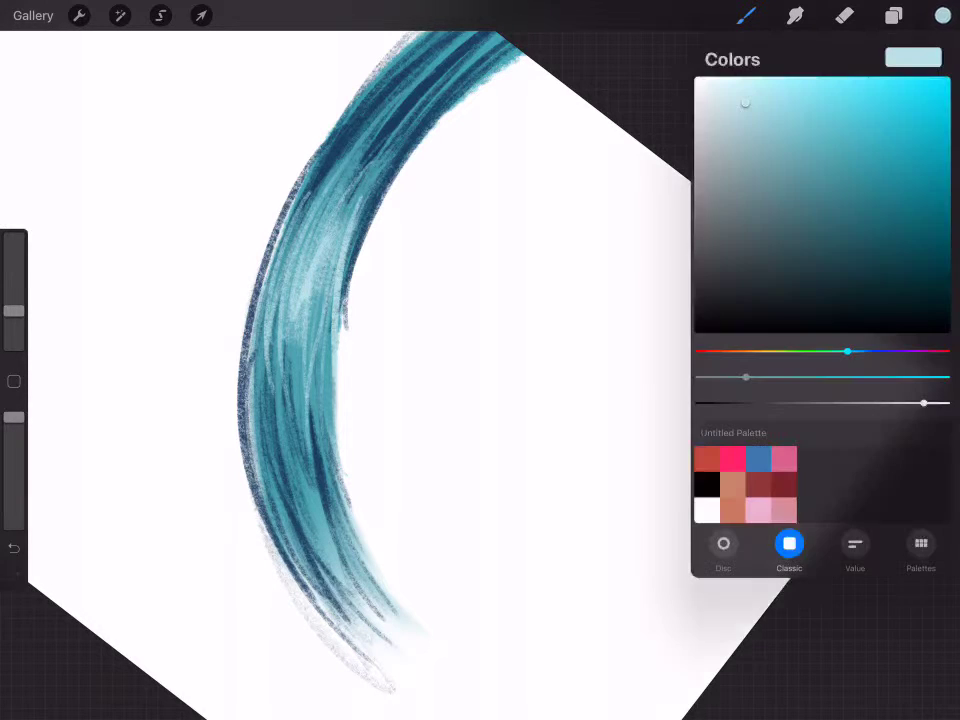
pyautogui.click(695, 77)
pyautogui.click(943, 15)
pyautogui.moveTo(245, 180); pyautogui.dragTo(235, 240)
pyautogui.moveTo(268, 122); pyautogui.dragTo(228, 310)
pyautogui.moveTo(300, 75); pyautogui.dragTo(232, 310)
pyautogui.moveTo(236, 145); pyautogui.dragTo(200, 295)
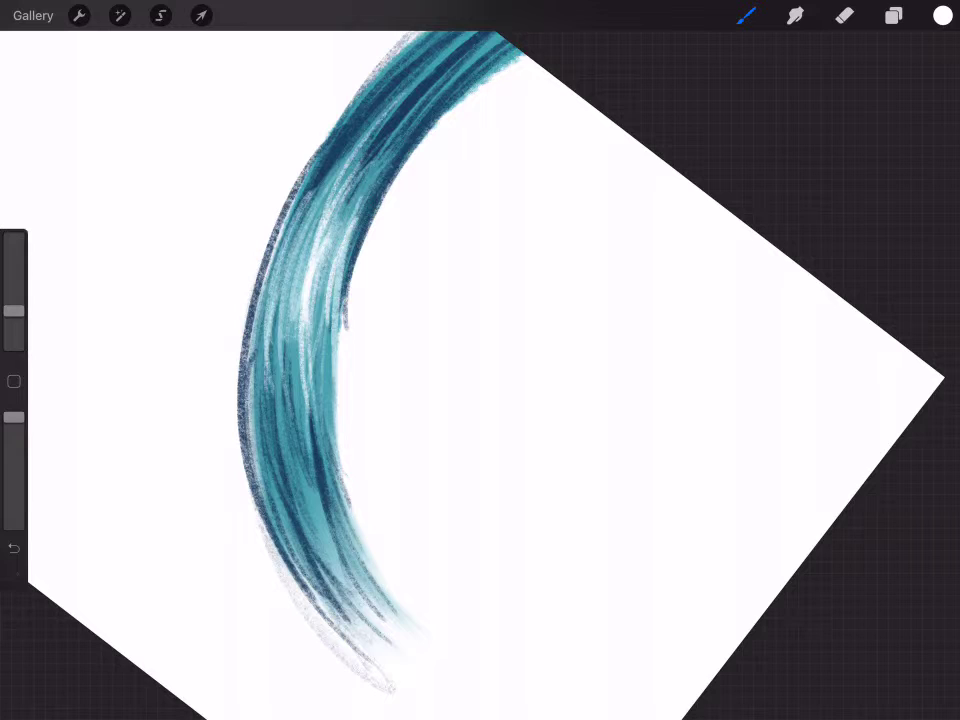
pyautogui.moveTo(232, 170); pyautogui.dragTo(210, 238)
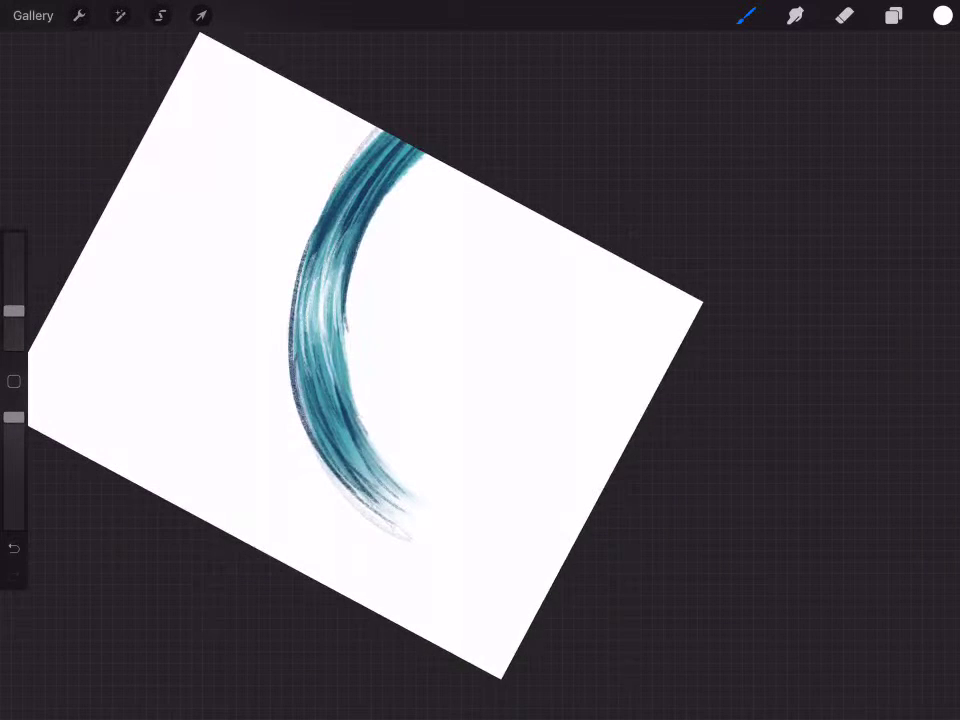
# With a larger Smudge brush, blend the teal strand's streaks, upper-left edge and speckled tail smooth.
pyautogui.click(795, 15)
pyautogui.moveTo(14, 310); pyautogui.dragTo(14, 237)
pyautogui.moveTo(350, 170)
pyautogui.mouseDown()
pyautogui.moveTo(310, 300)
pyautogui.moveTo(300, 450)
pyautogui.moveTo(390, 520)
pyautogui.mouseUp()
pyautogui.moveTo(350, 470); pyautogui.dragTo(400, 530)
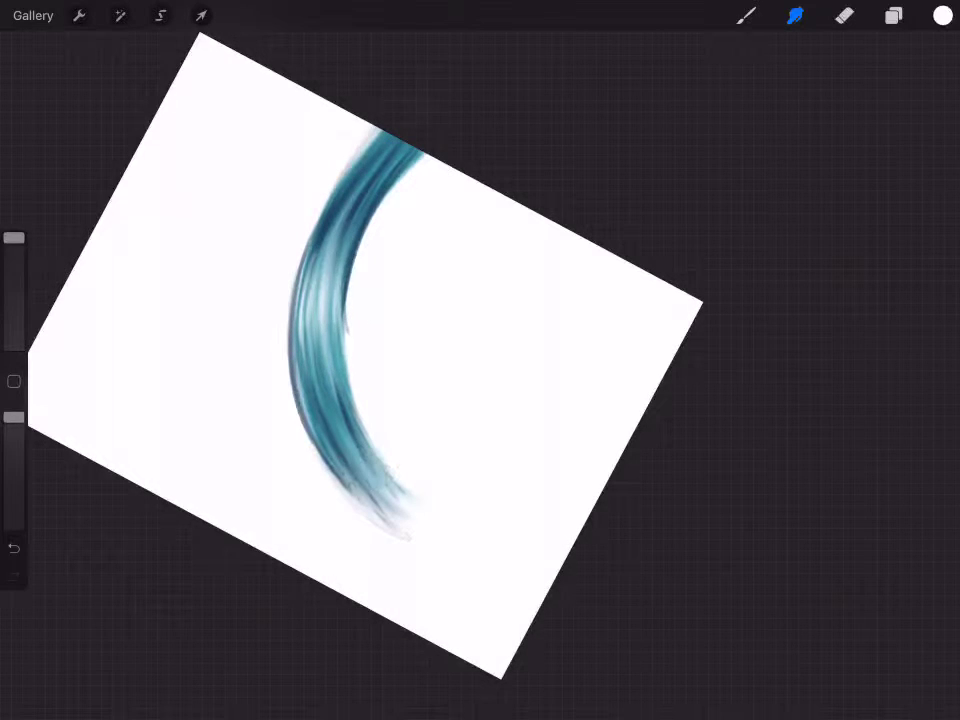
pyautogui.moveTo(340, 560)
pyautogui.mouseDown()
pyautogui.moveTo(390, 500)
pyautogui.moveTo(364, 386)
pyautogui.mouseUp()
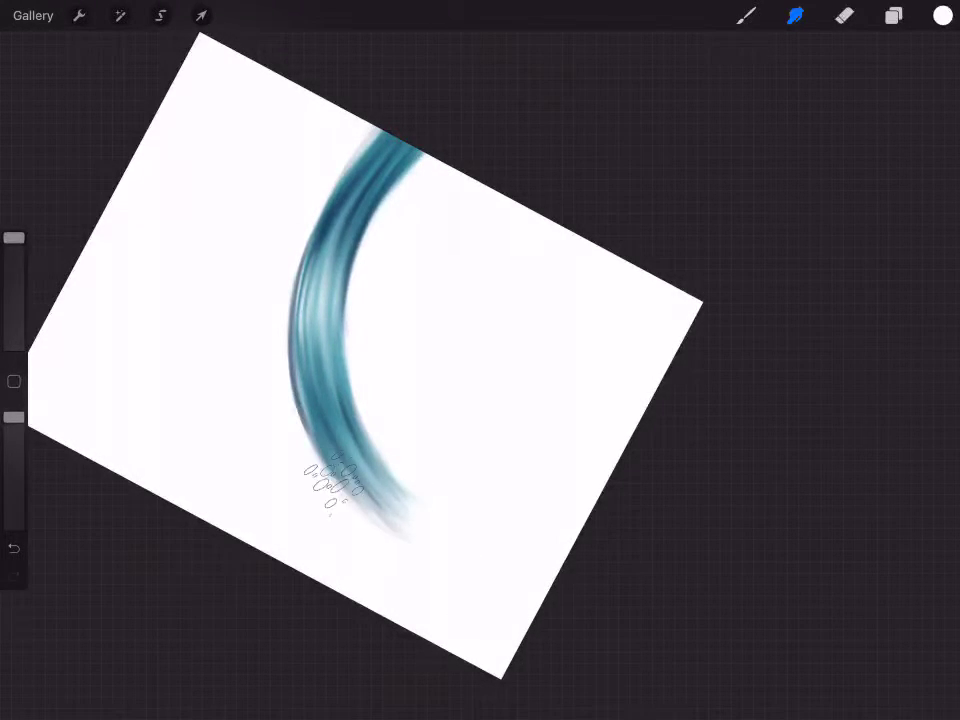
pyautogui.moveTo(321, 482); pyautogui.dragTo(418, 546)
pyautogui.moveTo(310, 260); pyautogui.dragTo(297, 230)
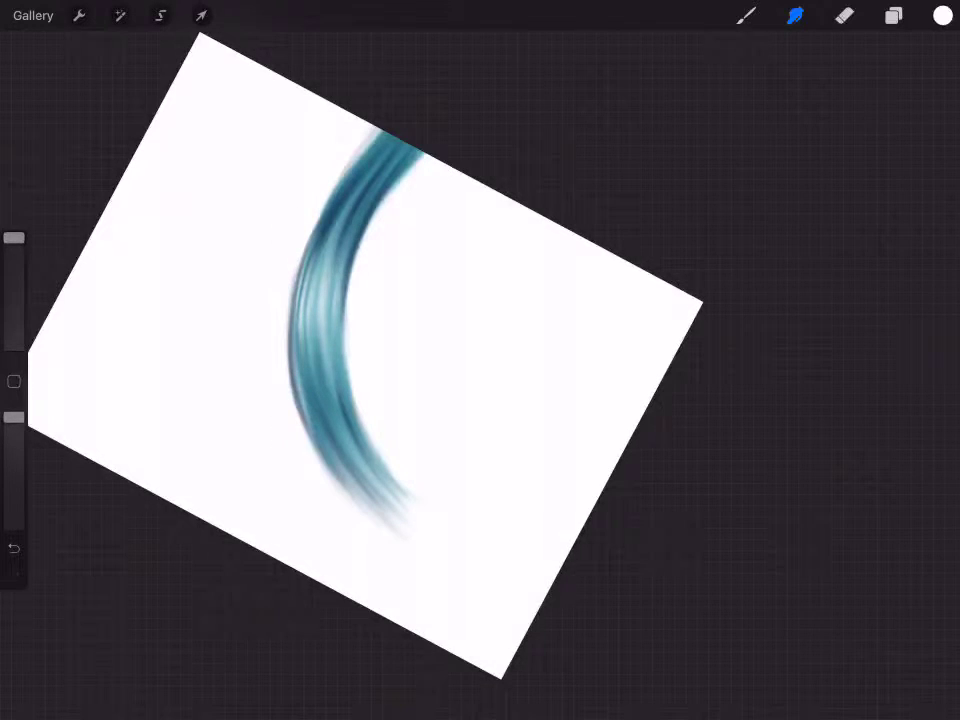
pyautogui.click(943, 15)
# Pick a dark blue paint colour and undo the last stroke.
pyautogui.moveTo(847, 351); pyautogui.dragTo(866, 351)
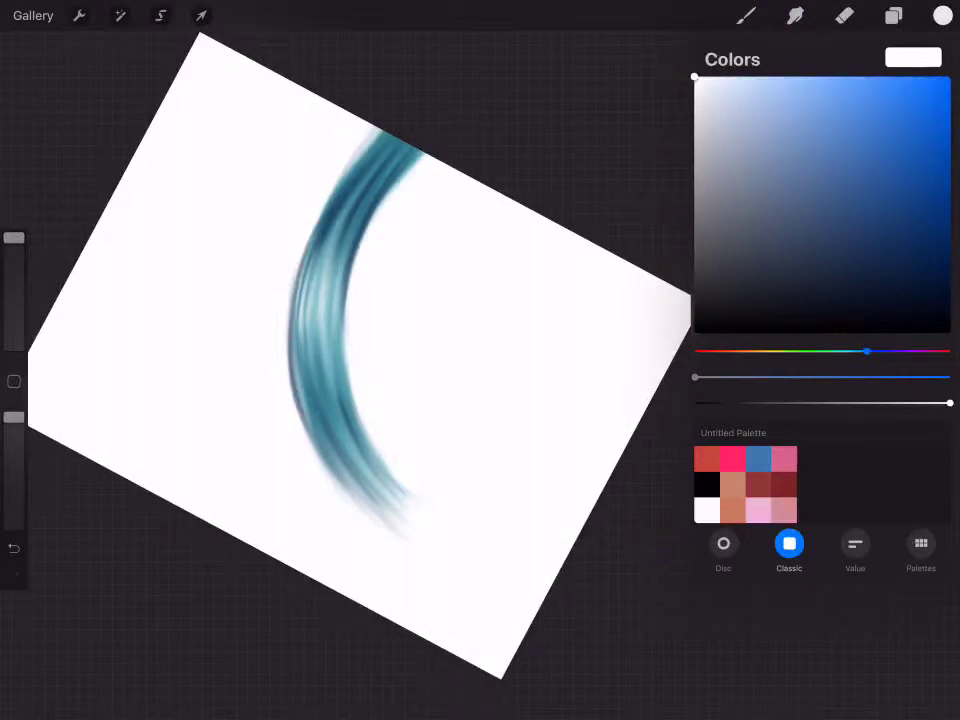
pyautogui.click(885, 228)
pyautogui.click(745, 15)
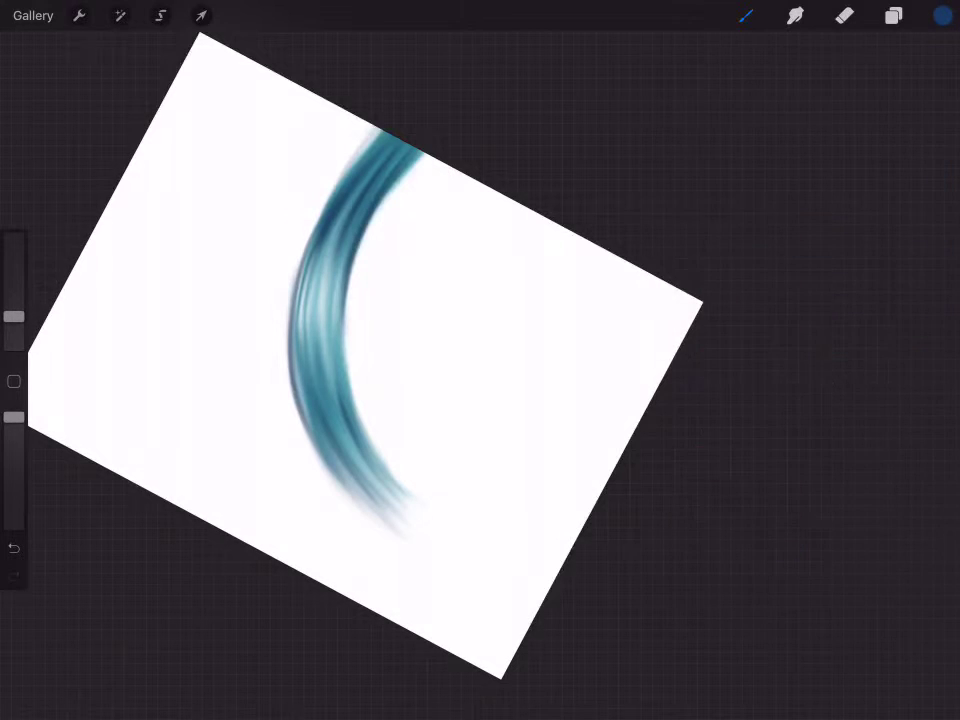
pyautogui.hotkey('ctrl', 'z')
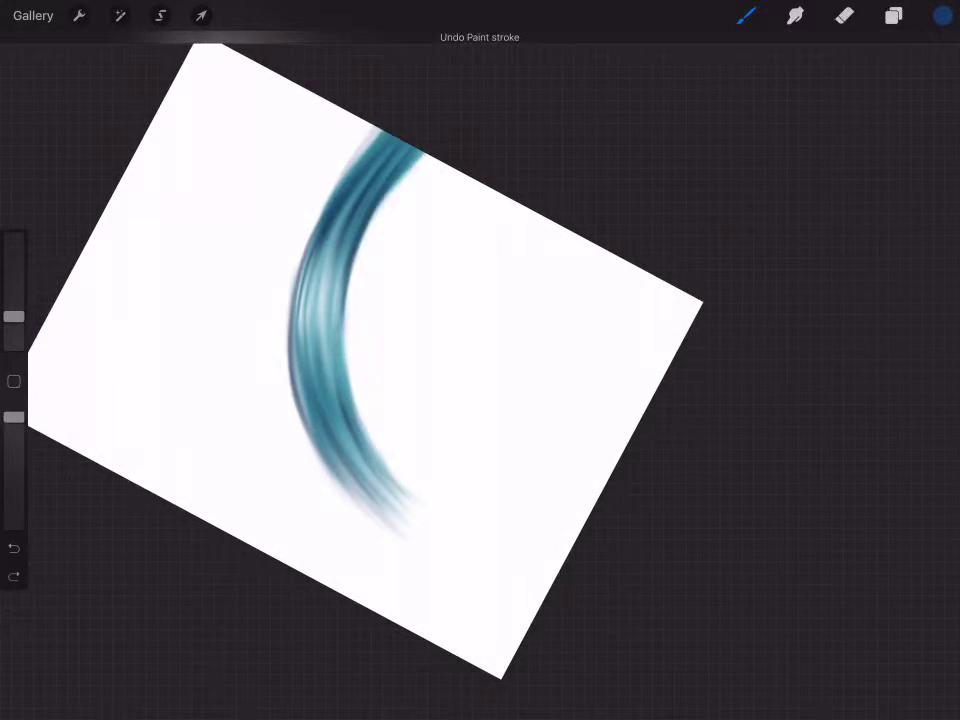
# Add a layer beneath Inserted Image and paint a smudged dark-blue shadow on it.
pyautogui.click(893, 15)
pyautogui.click(929, 66)
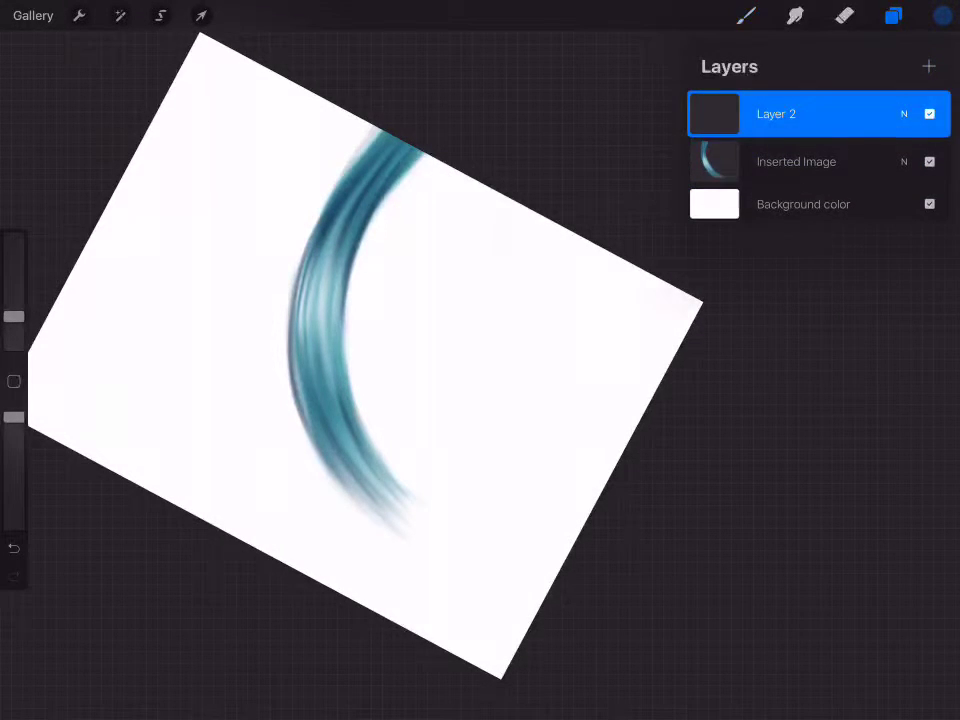
pyautogui.moveTo(776, 114); pyautogui.dragTo(800, 161)
pyautogui.moveTo(348, 285); pyautogui.dragTo(435, 468)
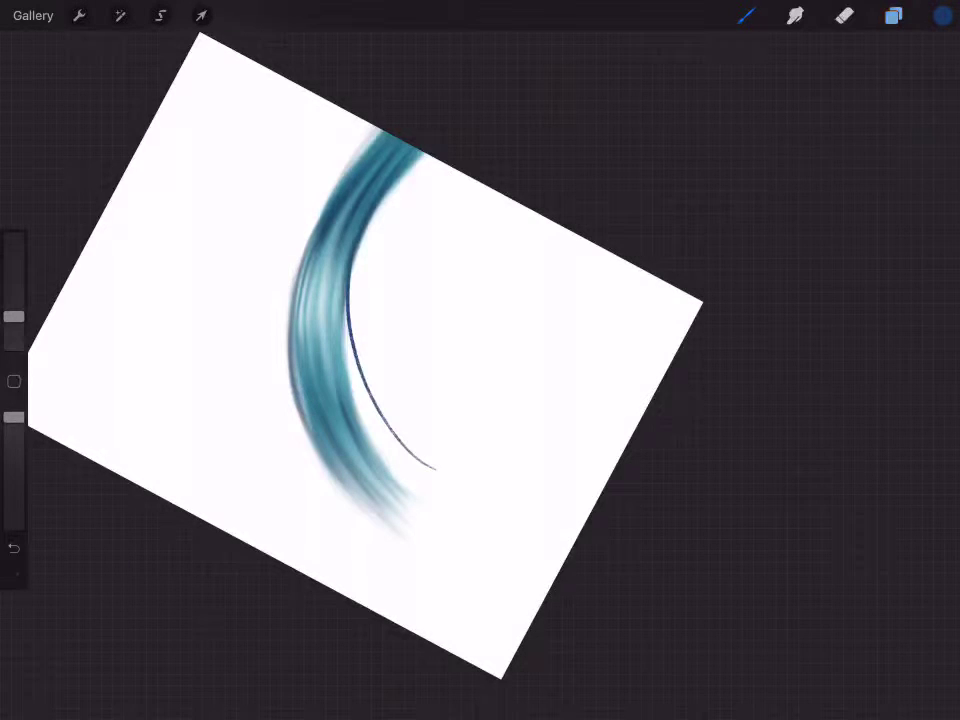
pyautogui.moveTo(346, 232); pyautogui.dragTo(400, 463)
pyautogui.moveTo(14, 316); pyautogui.dragTo(14, 238)
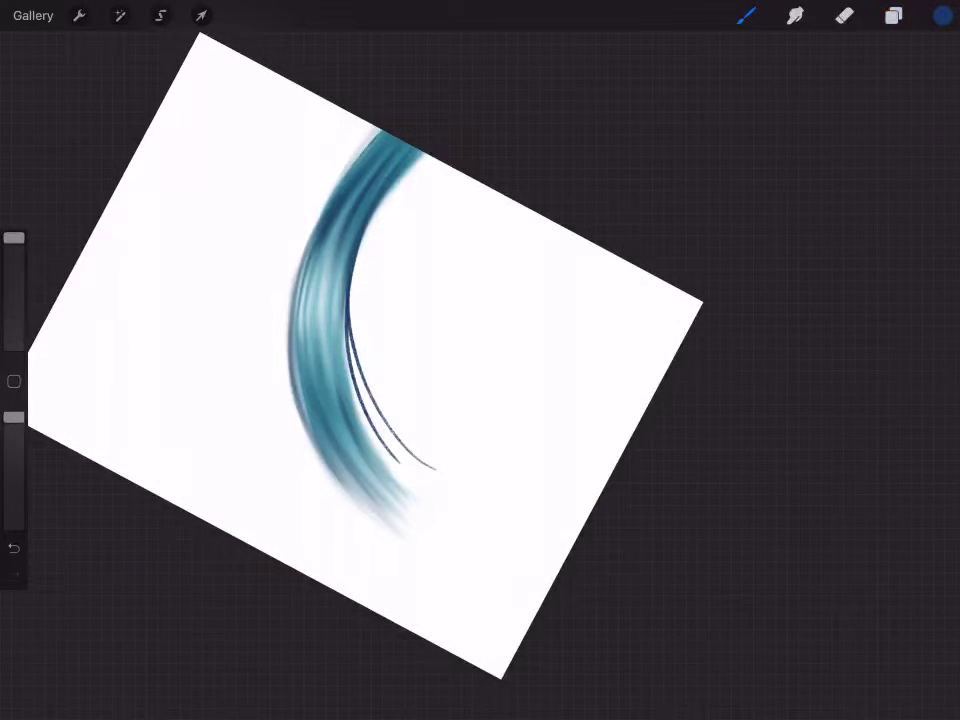
pyautogui.moveTo(410, 150)
pyautogui.mouseDown()
pyautogui.moveTo(386, 364)
pyautogui.moveTo(455, 460)
pyautogui.mouseUp()
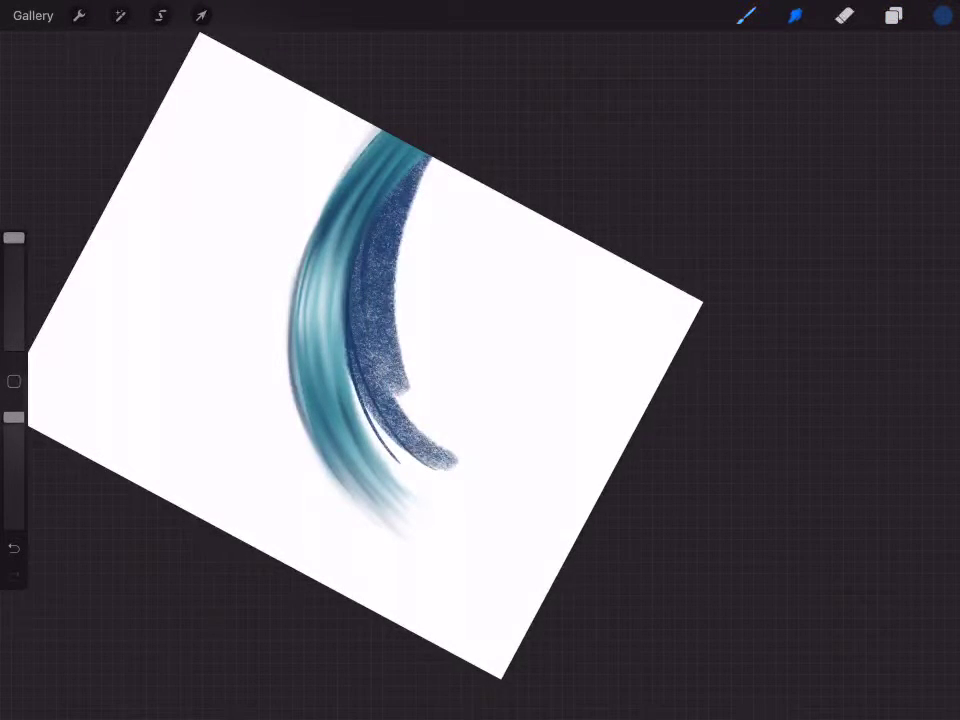
pyautogui.moveTo(390, 390); pyautogui.dragTo(450, 460)
pyautogui.moveTo(415, 165); pyautogui.dragTo(385, 370)
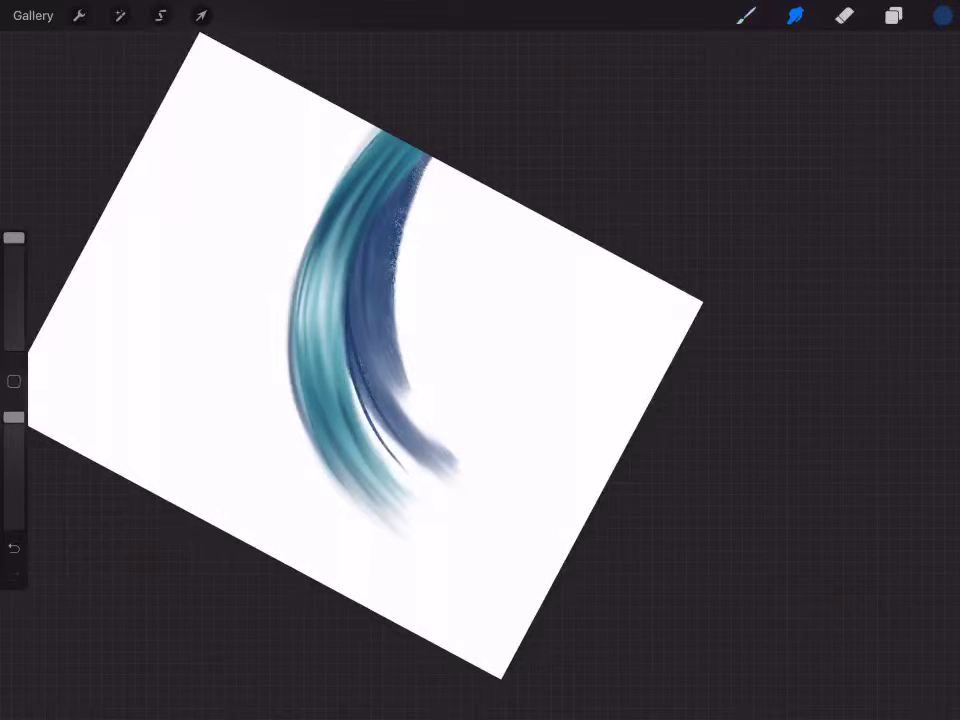
# Delete Layer 2 along with its trial shadow strokes.
pyautogui.click(893, 15)
pyautogui.moveTo(860, 161); pyautogui.dragTo(720, 161)
pyautogui.click(921, 161)
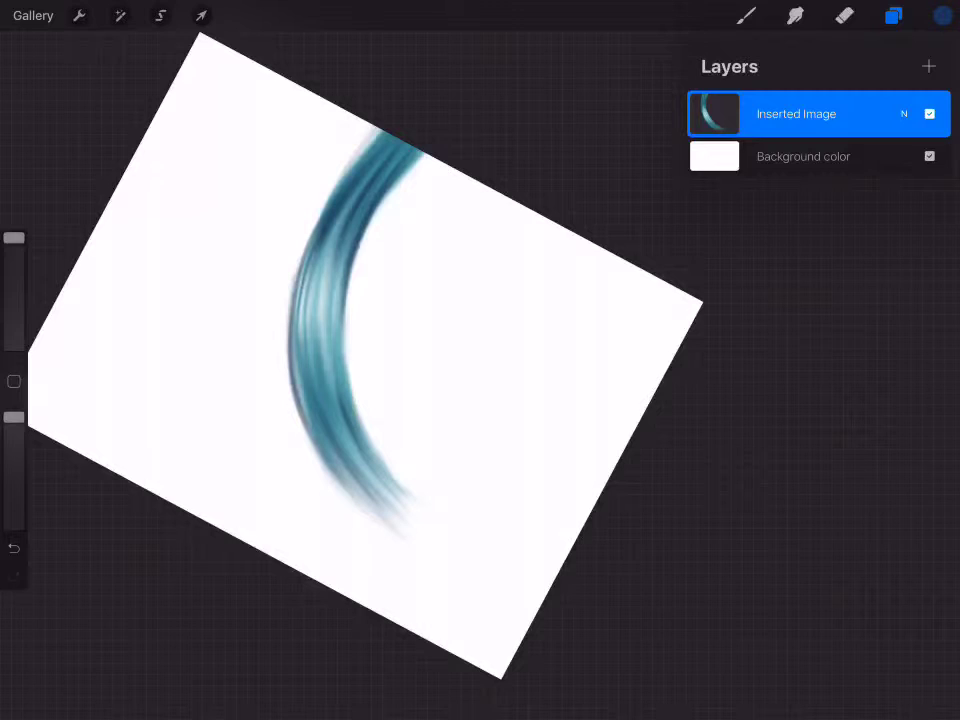
# Paint a dark-blue patch on the strand's top and smudge it down the strand.
pyautogui.click(795, 15)
pyautogui.click(893, 15)
pyautogui.click(745, 15)
pyautogui.moveTo(400, 148); pyautogui.dragTo(365, 200)
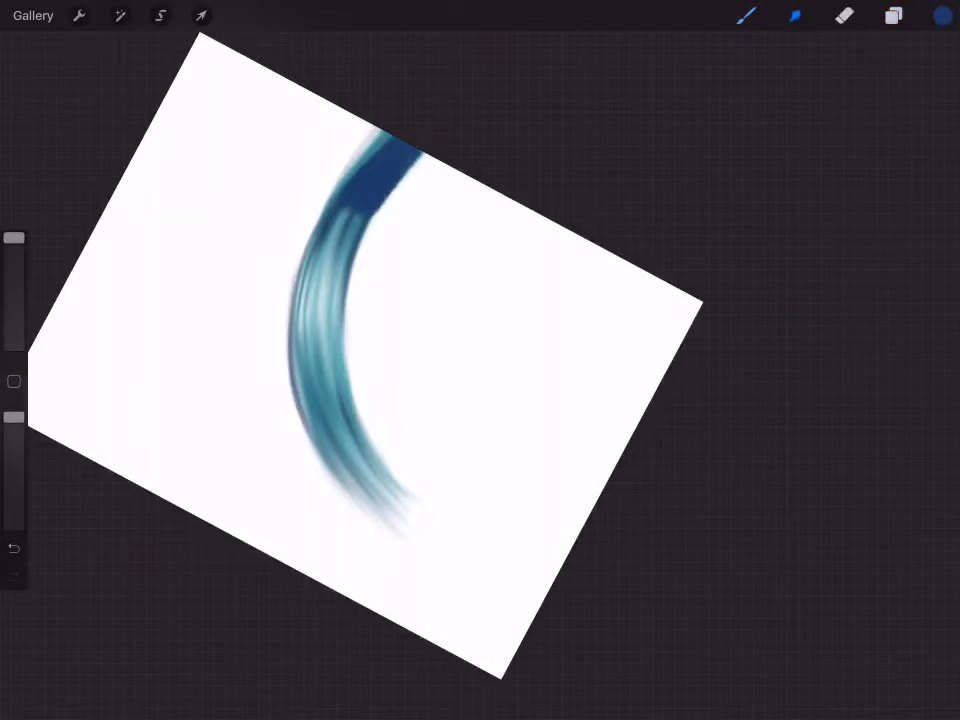
pyautogui.click(795, 15)
pyautogui.moveTo(395, 160); pyautogui.dragTo(335, 245)
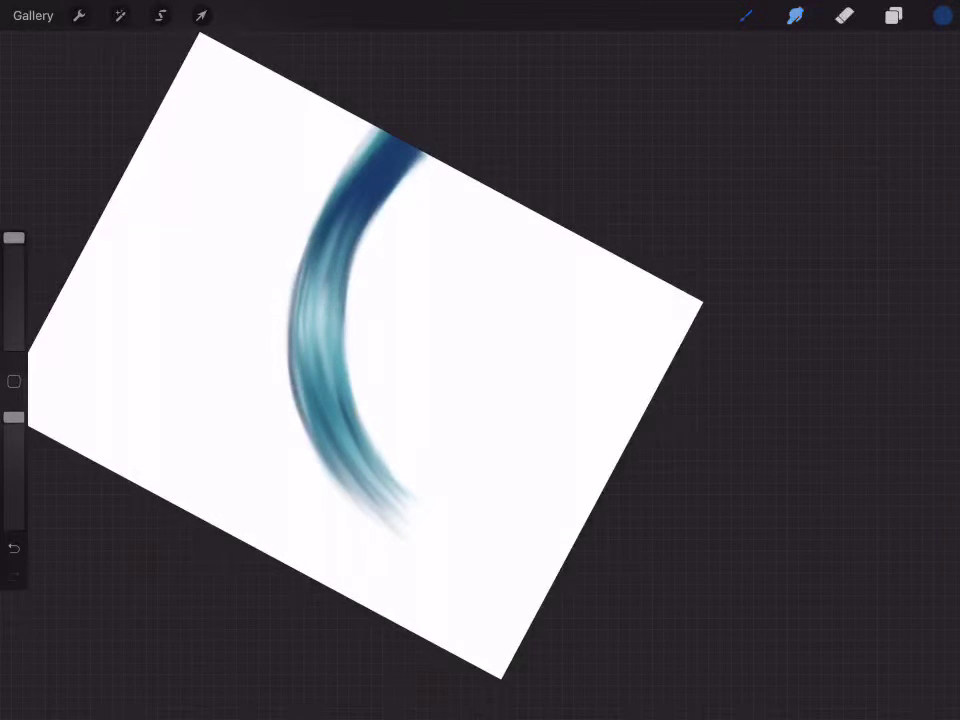
# Try a dark-blue stroke on the strand, undo it, and shrink the brush.
pyautogui.click(745, 15)
pyautogui.moveTo(321, 396); pyautogui.dragTo(446, 536)
pyautogui.hotkey('ctrl', 'z')
pyautogui.moveTo(14, 238)
pyautogui.mouseDown()
pyautogui.moveTo(14, 333)
pyautogui.moveTo(14, 313)
pyautogui.mouseUp()
# Draw several thin dark-blue strands along the strand's lower curve.
pyautogui.moveTo(380, 300); pyautogui.dragTo(428, 495)
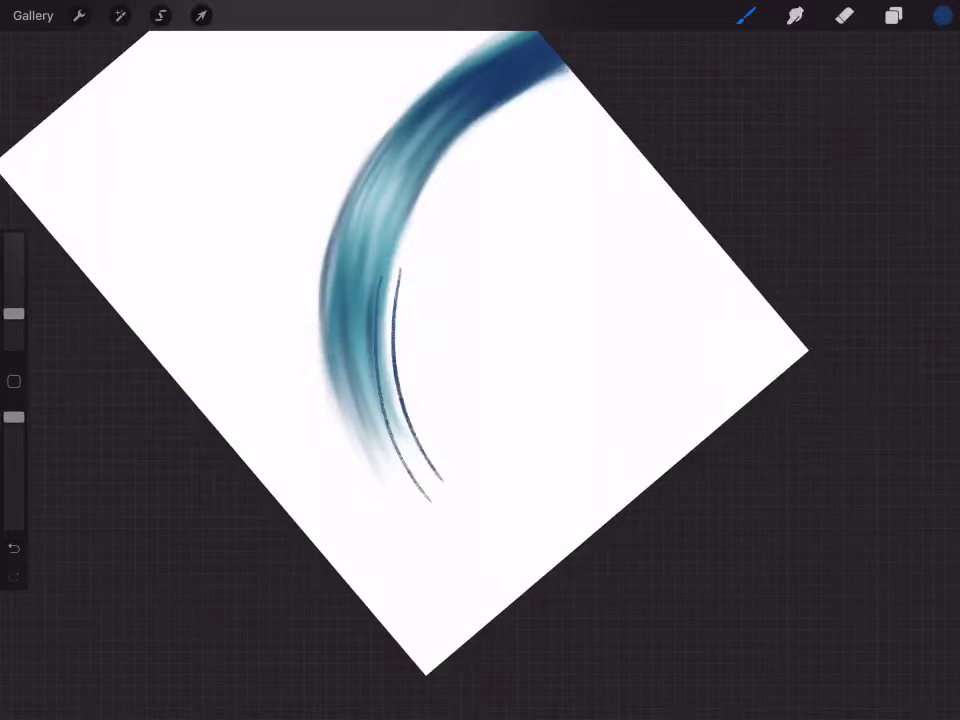
pyautogui.hotkey('ctrl', 'z')
pyautogui.moveTo(376, 300)
pyautogui.mouseDown()
pyautogui.moveTo(422, 490)
pyautogui.moveTo(404, 470)
pyautogui.moveTo(390, 476)
pyautogui.mouseUp()
pyautogui.moveTo(345, 300)
pyautogui.mouseDown()
pyautogui.moveTo(366, 478)
pyautogui.moveTo(376, 462)
pyautogui.mouseUp()
pyautogui.moveTo(352, 330); pyautogui.dragTo(408, 482)
# Smudge the lower dark strands and tail into the teal.
pyautogui.click(795, 15)
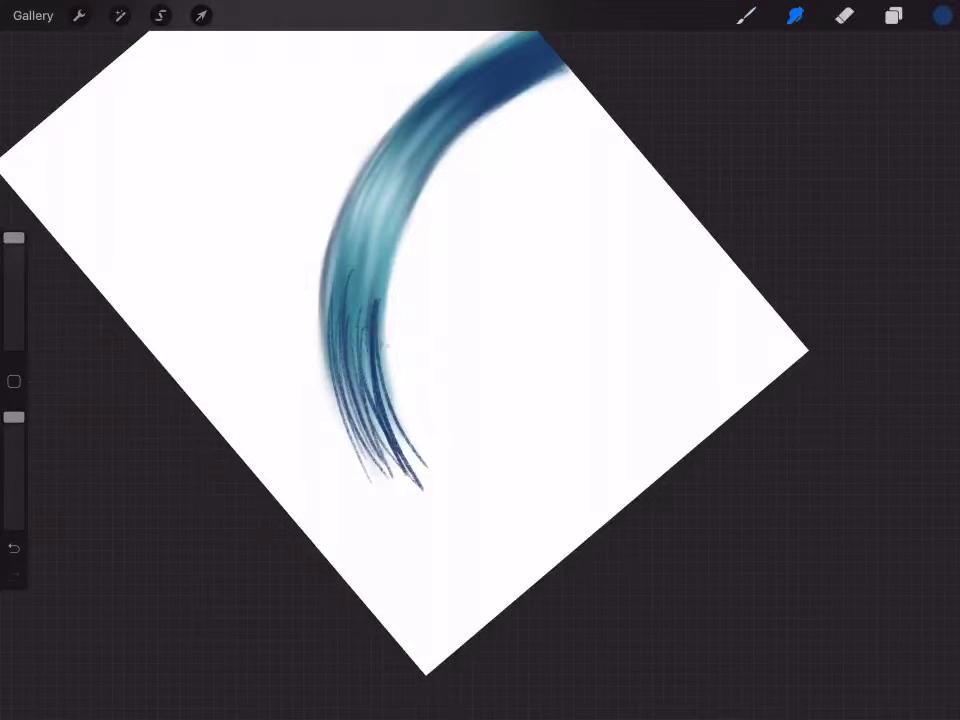
pyautogui.moveTo(380, 320); pyautogui.dragTo(420, 485)
pyautogui.moveTo(375, 320); pyautogui.dragTo(415, 480)
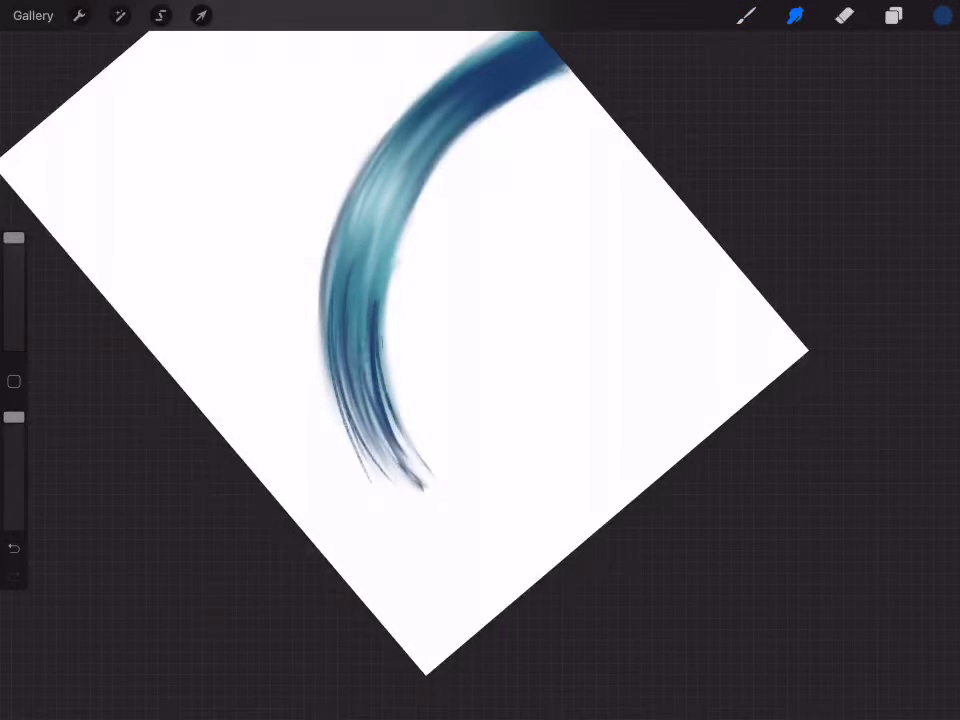
pyautogui.moveTo(370, 310)
pyautogui.mouseDown()
pyautogui.moveTo(420, 485)
pyautogui.moveTo(395, 310)
pyautogui.moveTo(405, 465)
pyautogui.mouseUp()
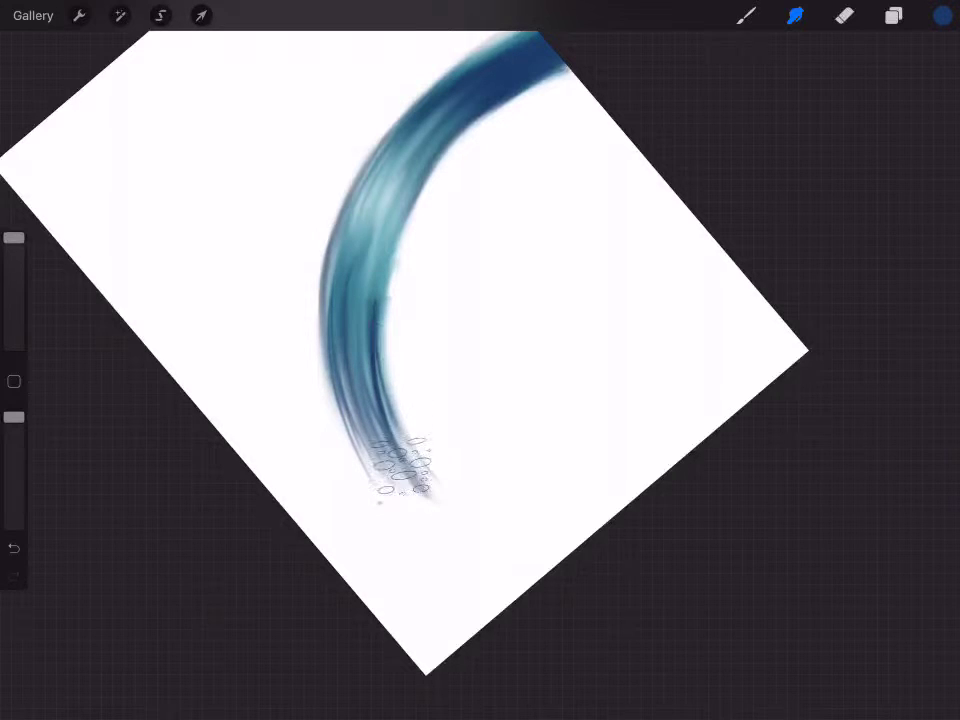
pyautogui.moveTo(380, 330)
pyautogui.mouseDown()
pyautogui.moveTo(390, 505)
pyautogui.moveTo(335, 440)
pyautogui.moveTo(300, 375)
pyautogui.mouseUp()
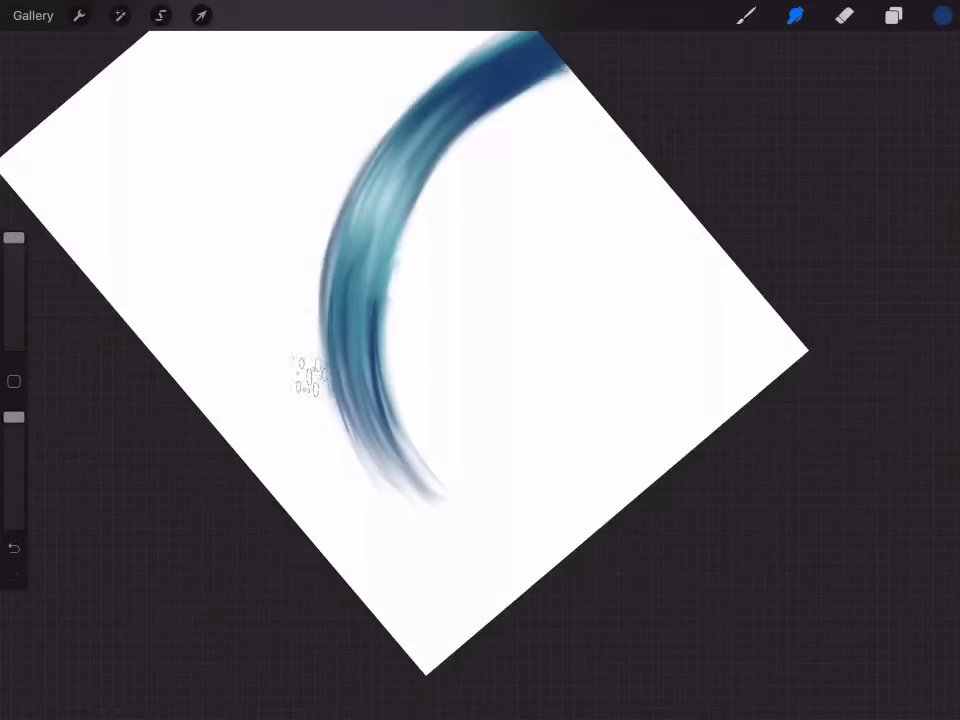
pyautogui.moveTo(380, 330)
pyautogui.mouseDown()
pyautogui.moveTo(390, 390)
pyautogui.moveTo(396, 193)
pyautogui.moveTo(445, 495)
pyautogui.mouseUp()
# Soften the strand's upper, left and inner edges with Smudge.
pyautogui.moveTo(569, 88); pyautogui.dragTo(560, 75)
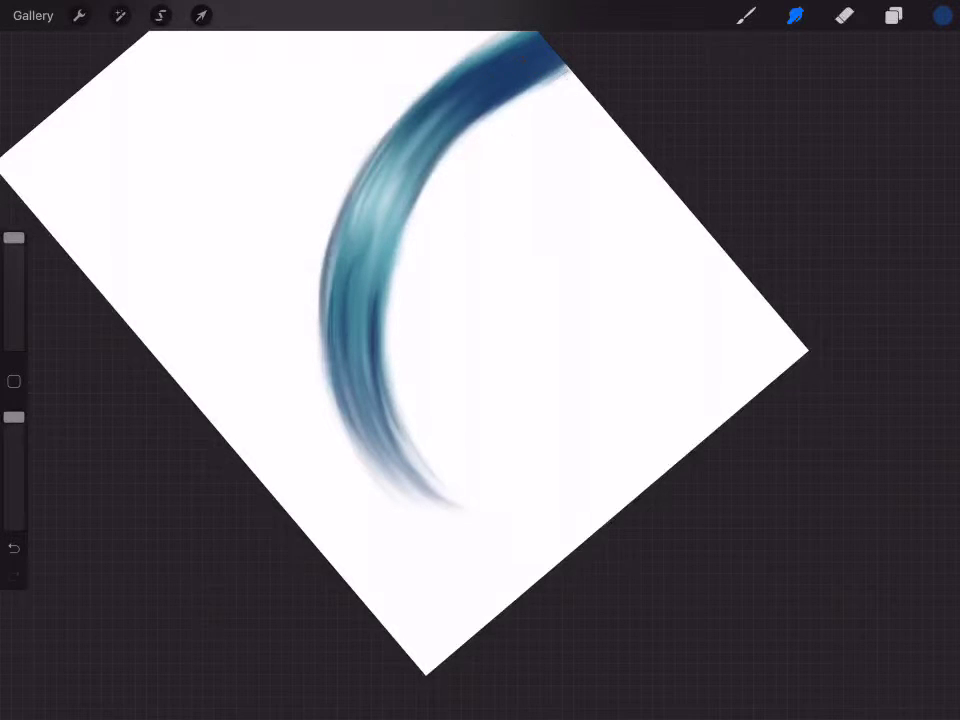
pyautogui.moveTo(380, 88); pyautogui.dragTo(450, 165)
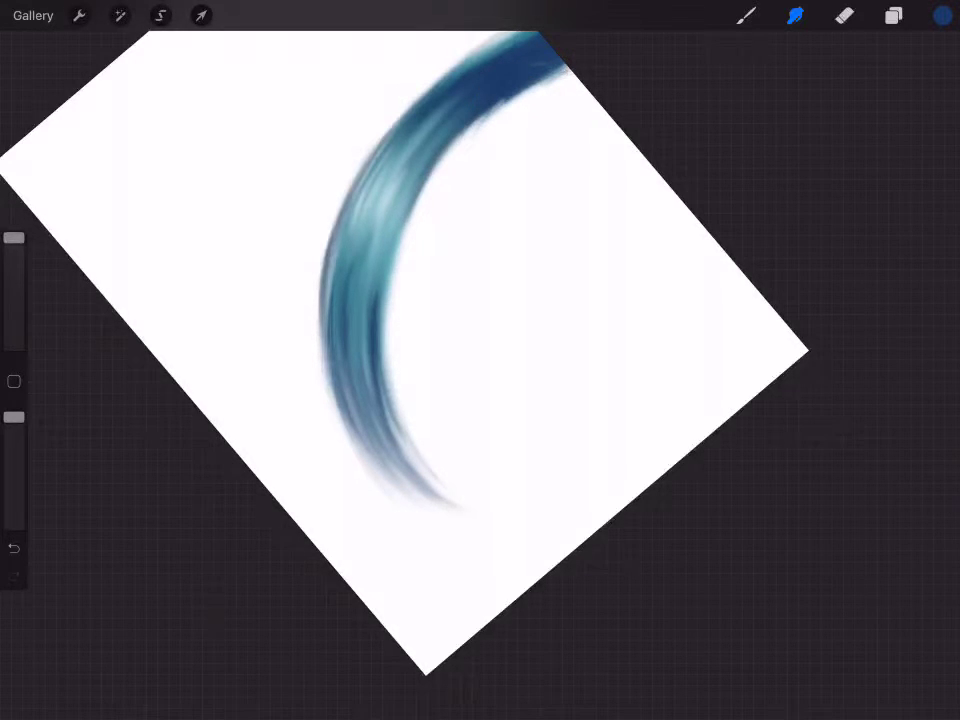
pyautogui.moveTo(560, 380); pyautogui.dragTo(600, 400)
pyautogui.moveTo(340, 240); pyautogui.dragTo(290, 265)
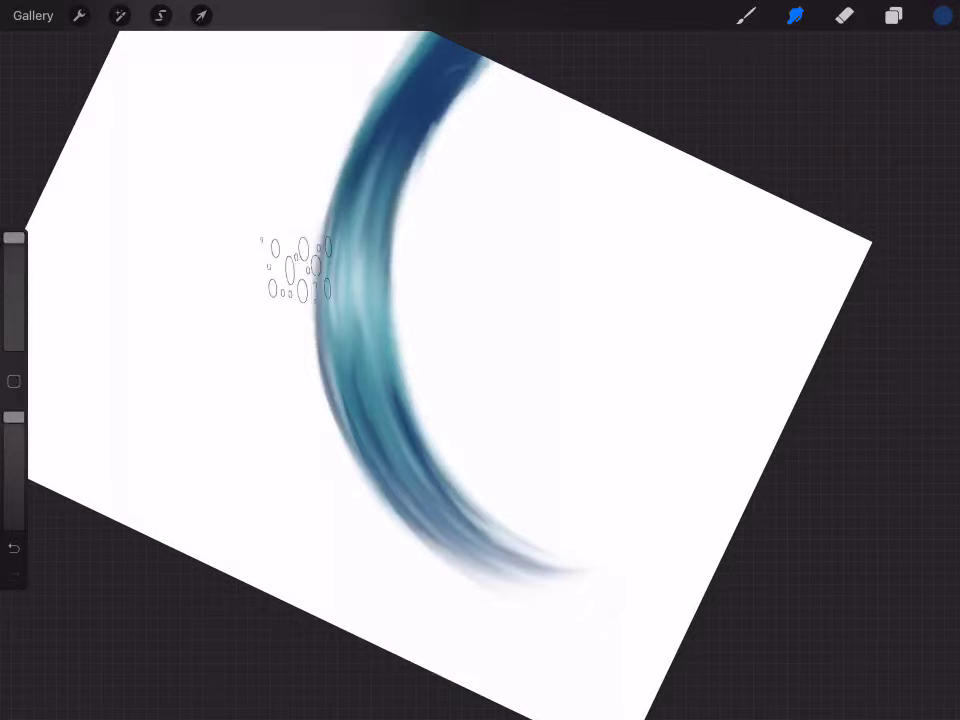
pyautogui.moveTo(370, 415); pyautogui.dragTo(318, 315)
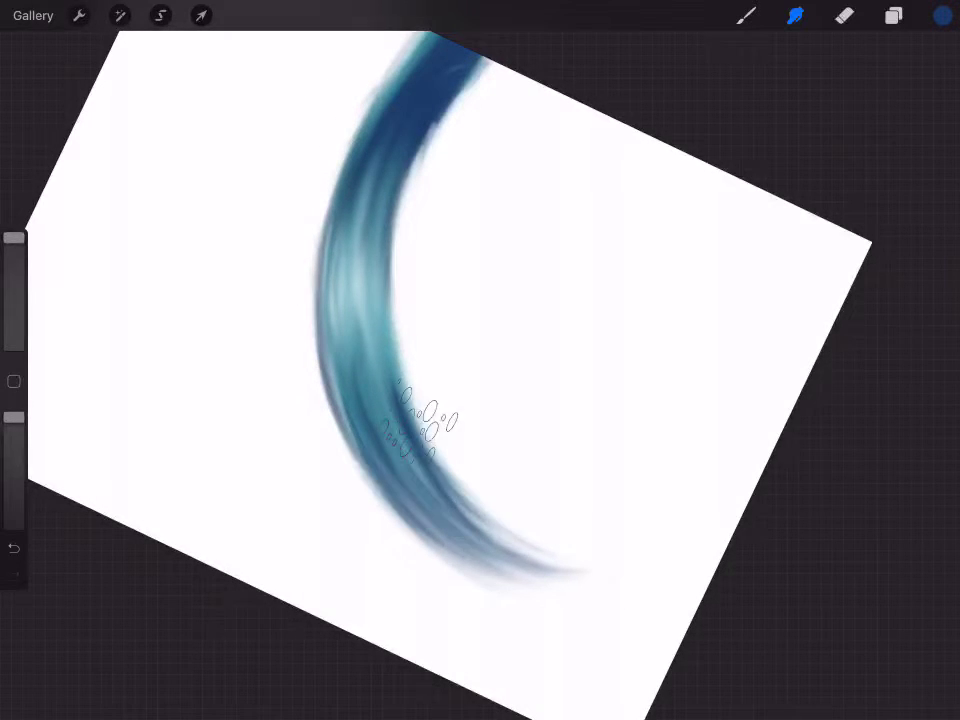
pyautogui.moveTo(450, 396); pyautogui.dragTo(420, 350)
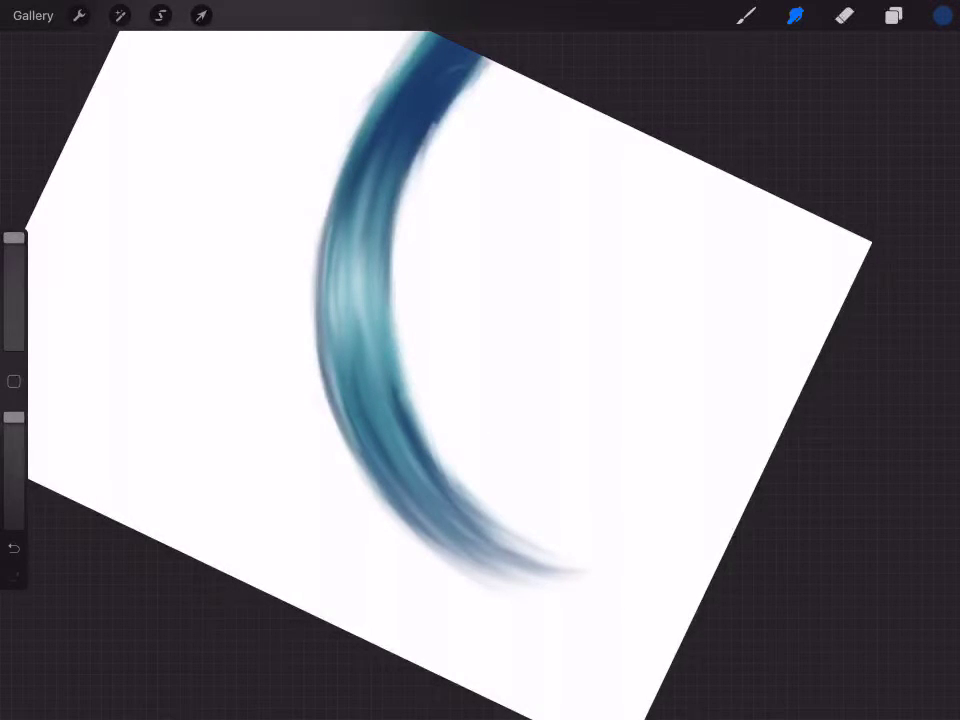
pyautogui.moveTo(536, 508)
pyautogui.mouseDown()
pyautogui.moveTo(470, 470)
pyautogui.moveTo(600, 531)
pyautogui.mouseUp()
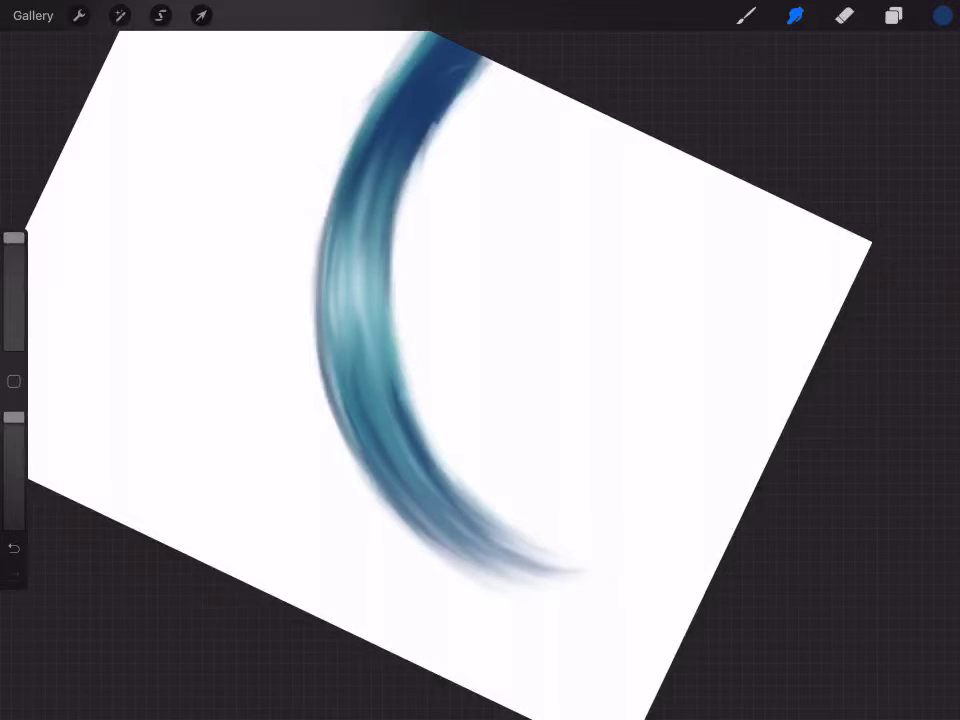
# Duplicate the strand and drop the copy's brightness to zero, making it black.
pyautogui.scroll(-3, 380, 370)
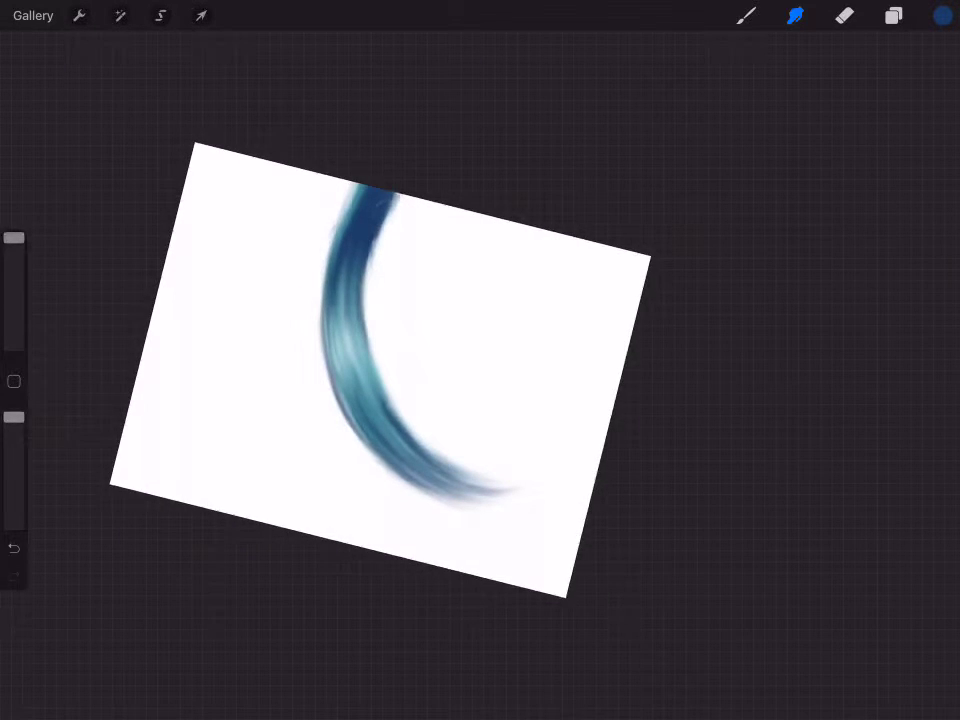
pyautogui.click(893, 15)
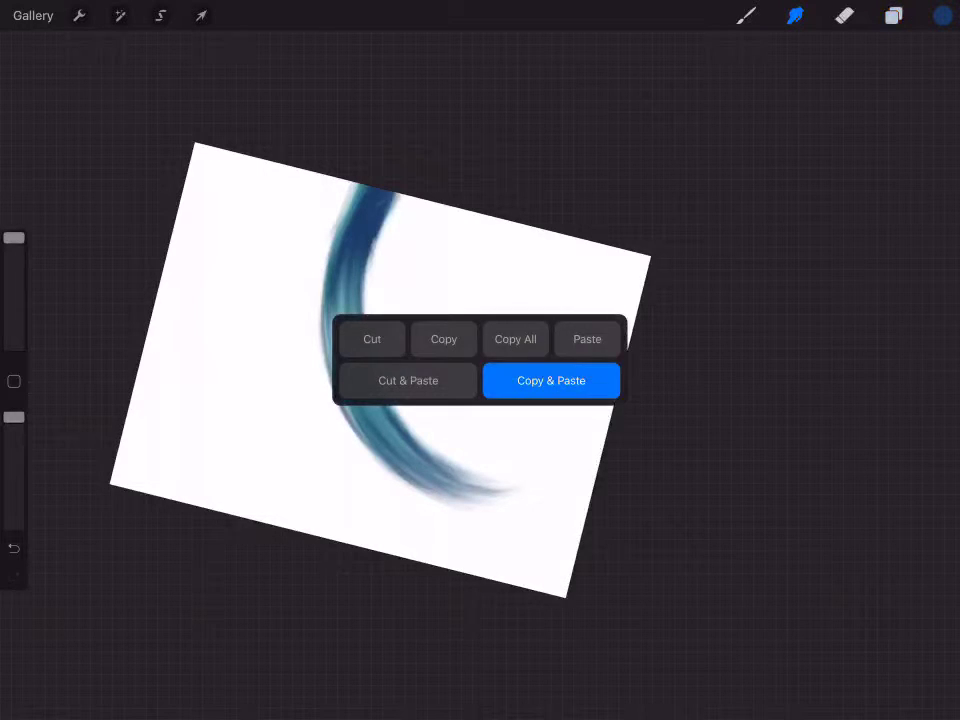
pyautogui.click(551, 380)
pyautogui.click(120, 15)
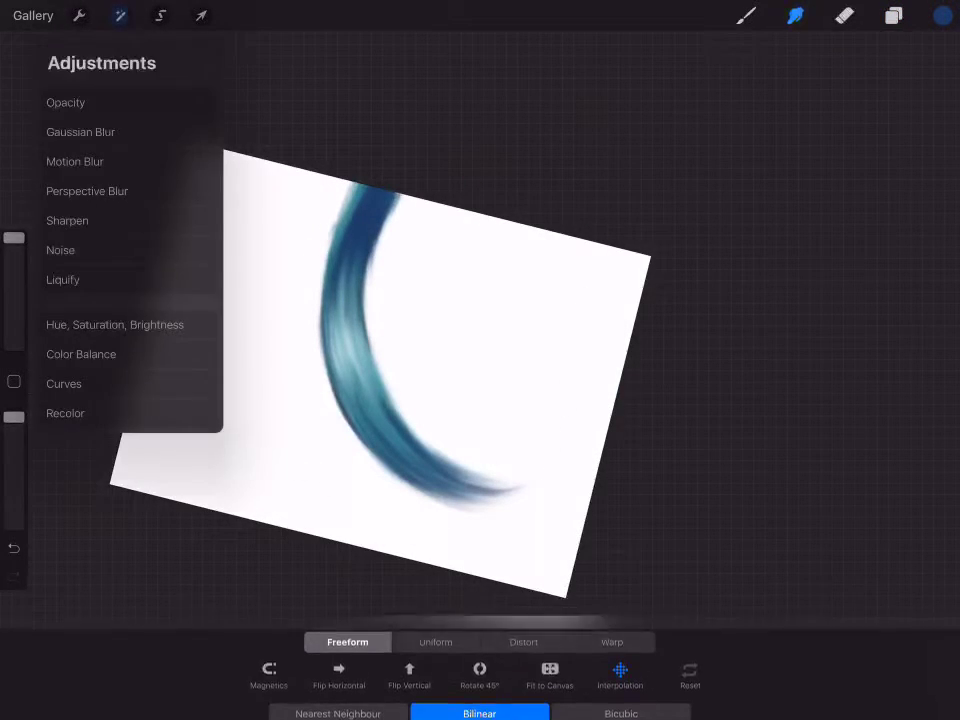
pyautogui.click(120, 326)
pyautogui.moveTo(480, 692); pyautogui.dragTo(306, 692)
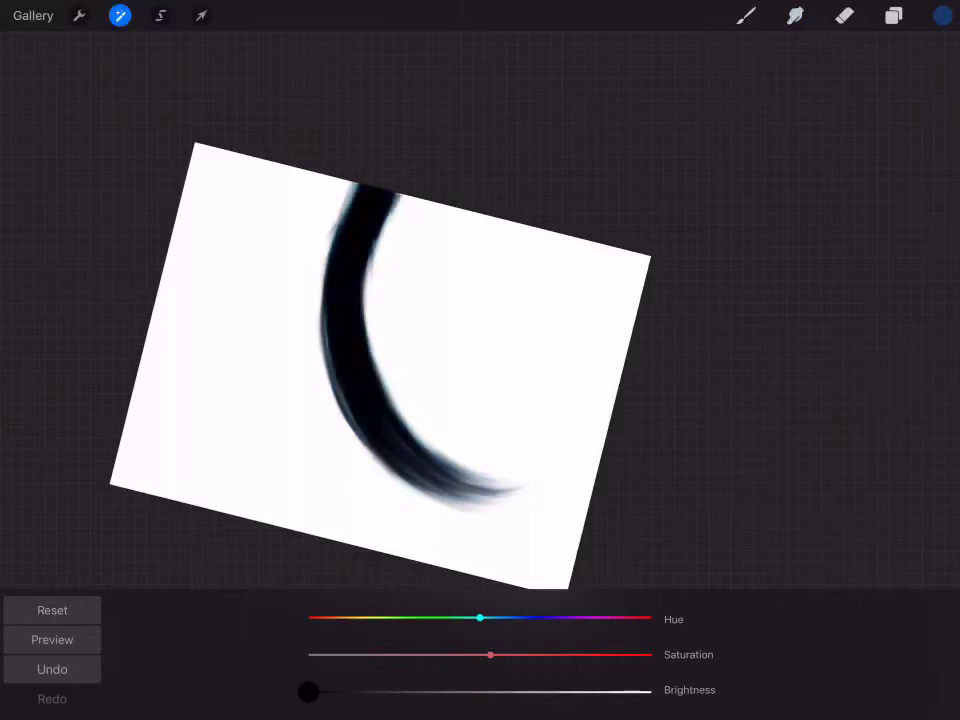
# Move the black copy below the strand, shift it left, and Gaussian-blur it.
pyautogui.click(893, 15)
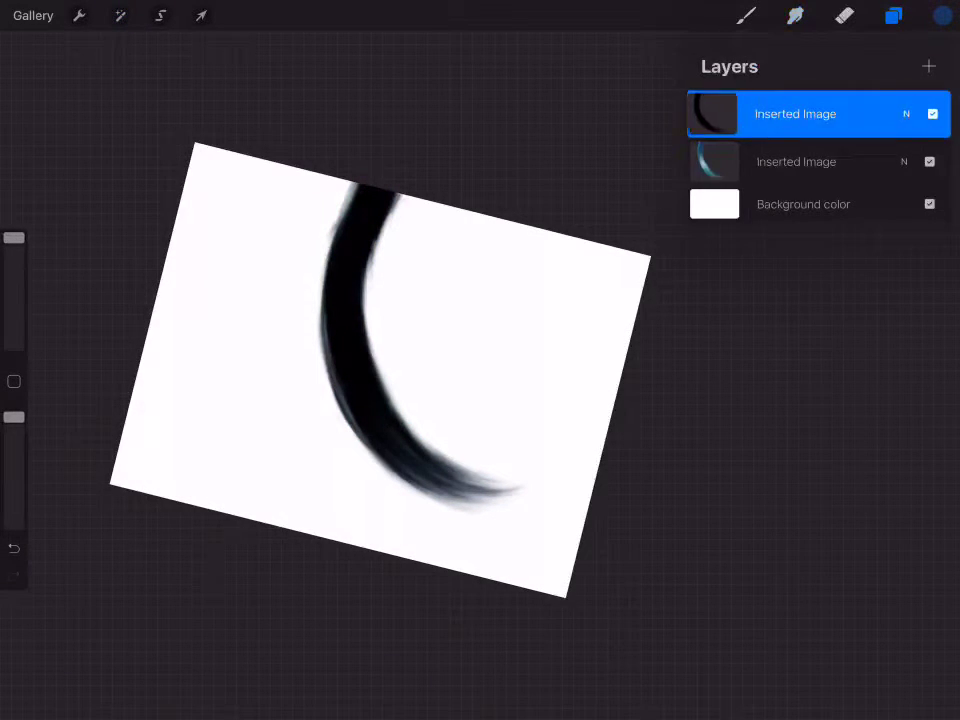
pyautogui.moveTo(796, 113); pyautogui.dragTo(796, 161)
pyautogui.click(200, 15)
pyautogui.moveTo(434, 353); pyautogui.dragTo(383, 338)
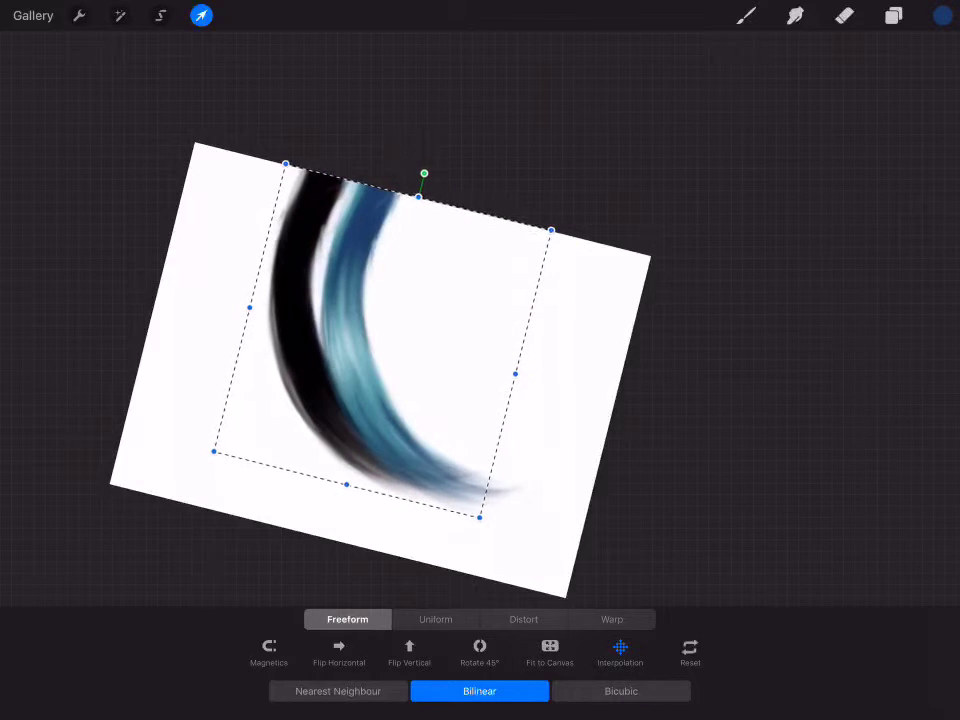
pyautogui.click(120, 15)
pyautogui.click(80, 132)
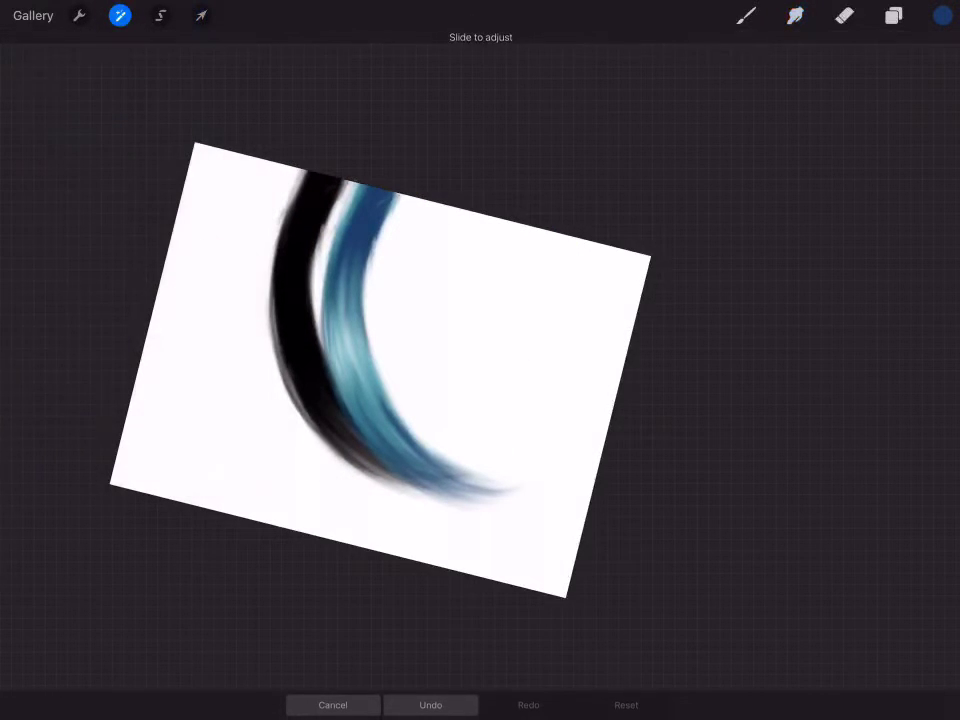
pyautogui.moveTo(480, 400); pyautogui.dragTo(757, 400)
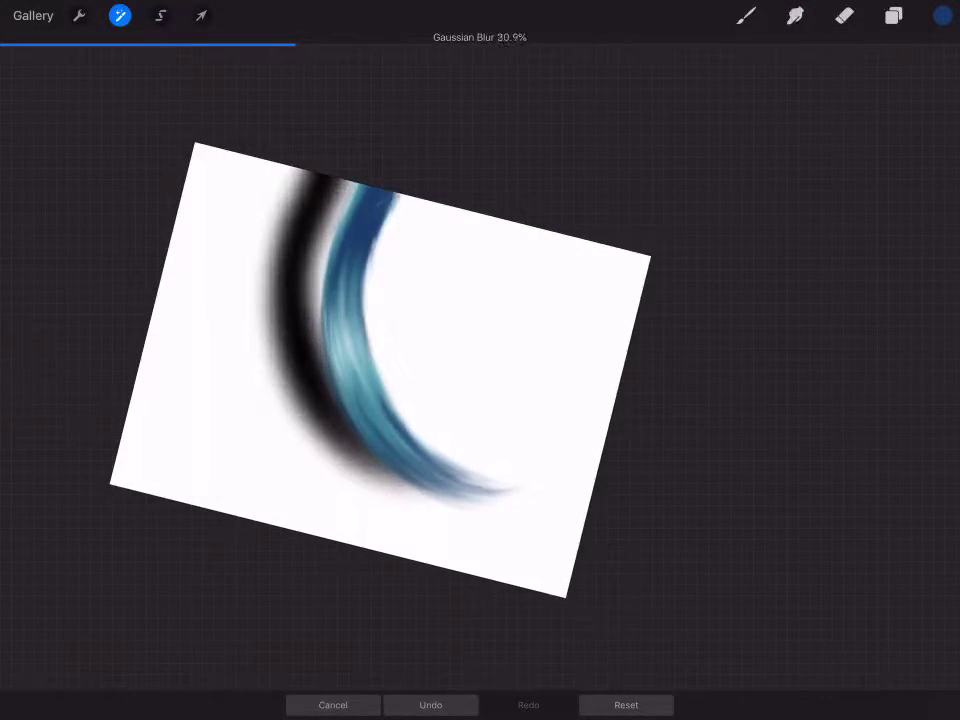
# Lower the shadow layer's opacity so it reads as soft grey.
pyautogui.click(893, 15)
pyautogui.click(904, 161)
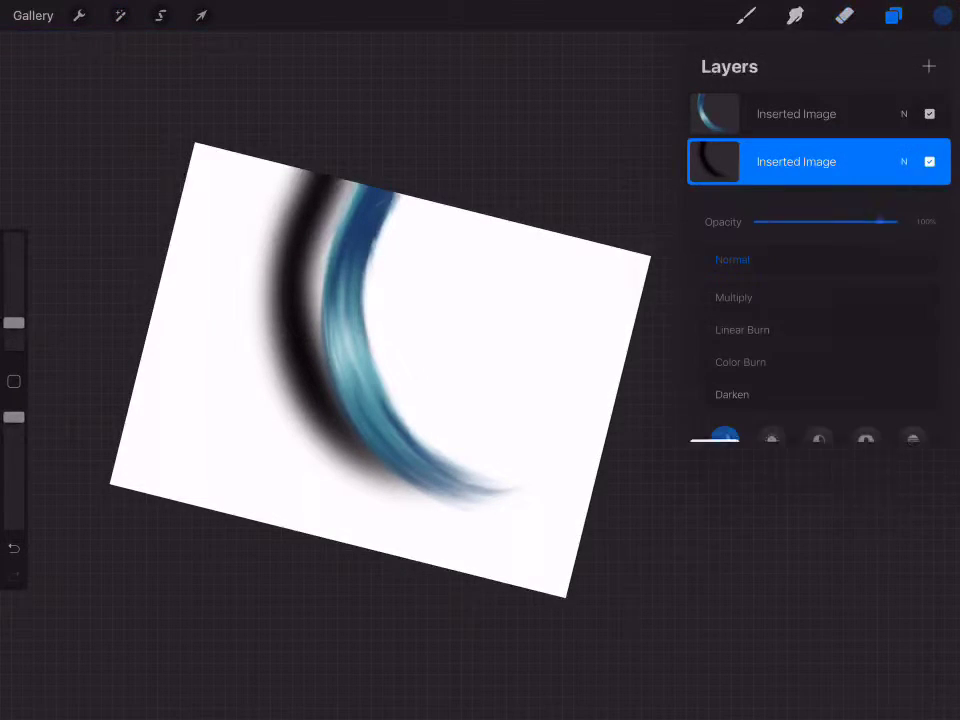
pyautogui.moveTo(880, 221); pyautogui.dragTo(831, 221)
pyautogui.click(904, 161)
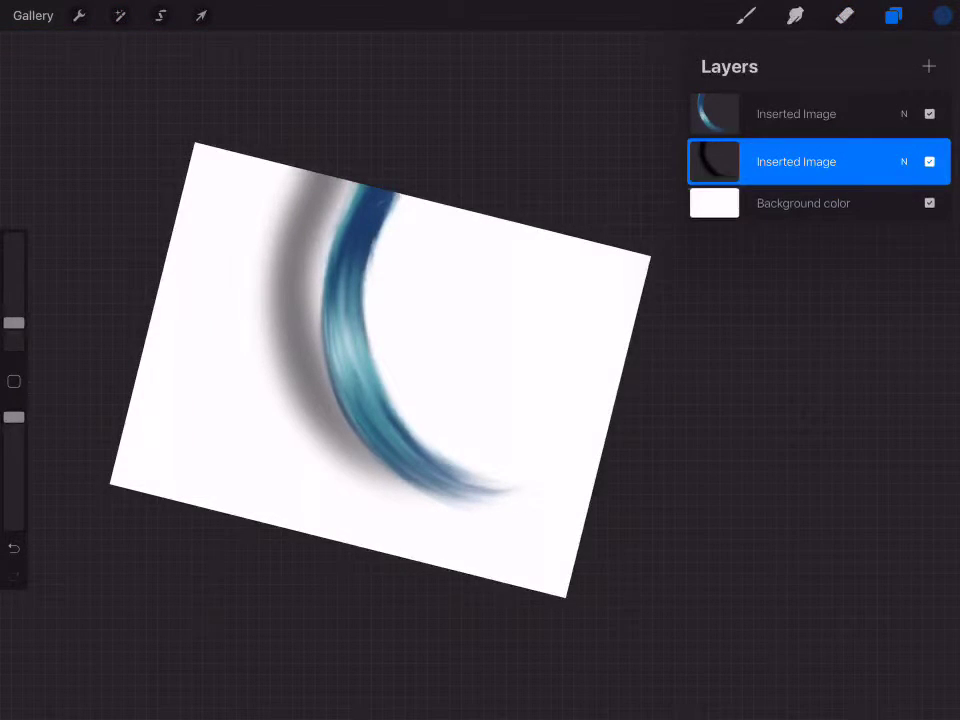
pyautogui.click(844, 15)
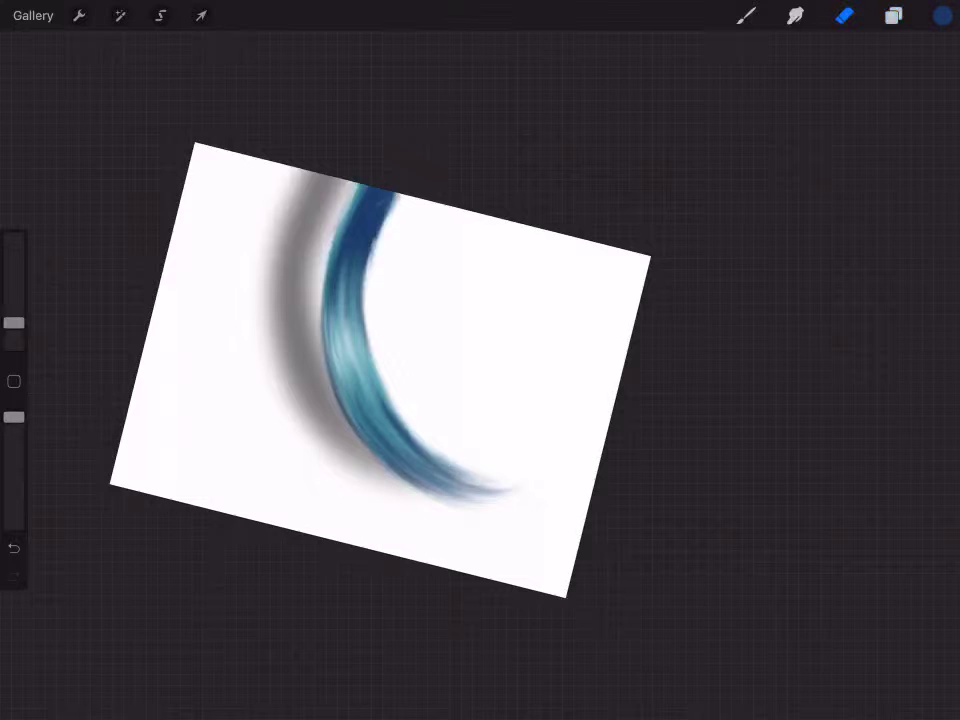
pyautogui.click(893, 15)
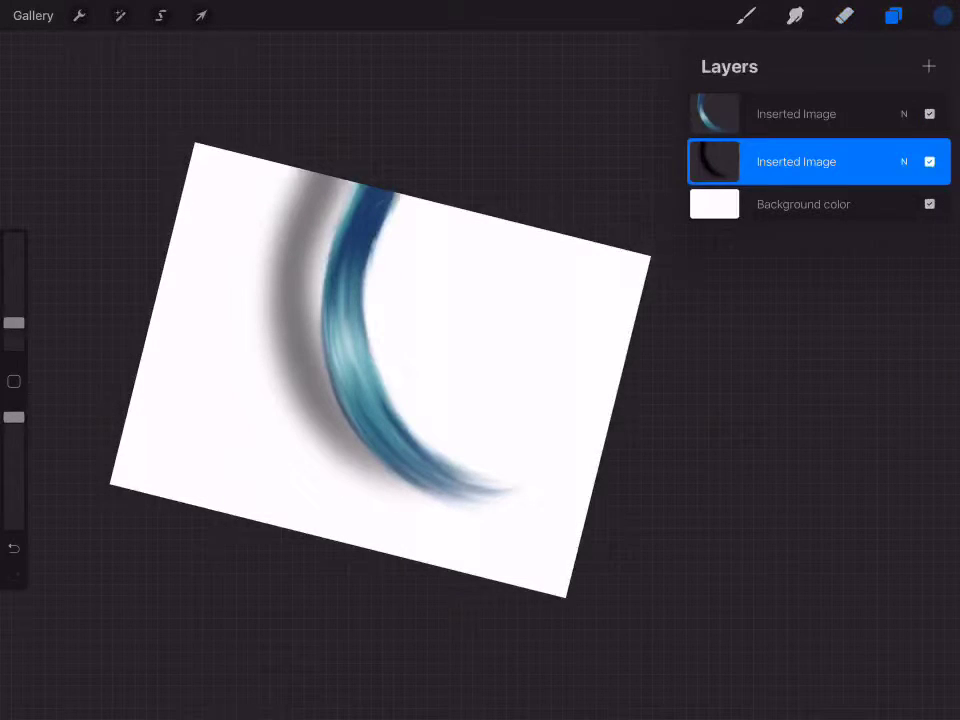
# Change the background colour to blue.
pyautogui.click(803, 204)
pyautogui.click(758, 459)
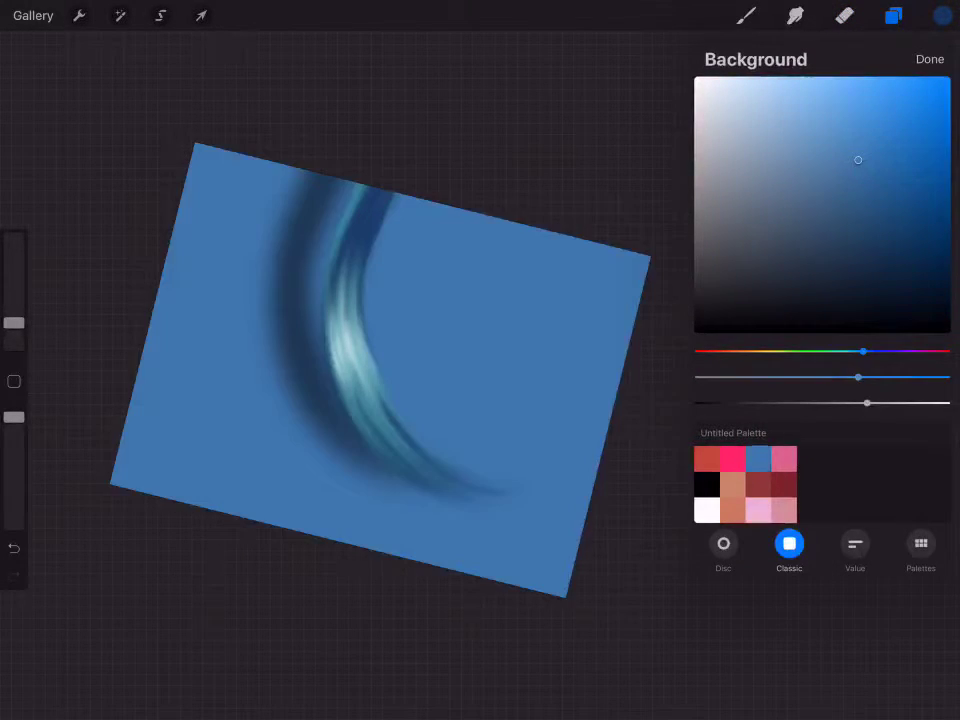
pyautogui.click(929, 59)
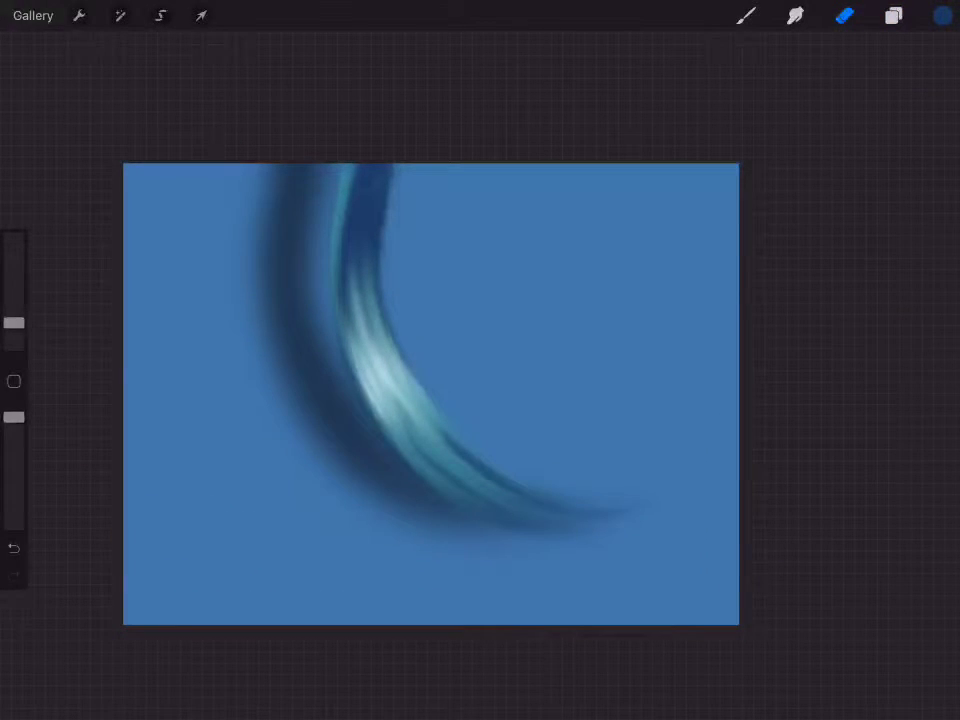
# Add a new layer above the strand with the Lighten blend mode.
pyautogui.click(893, 15)
pyautogui.click(796, 112)
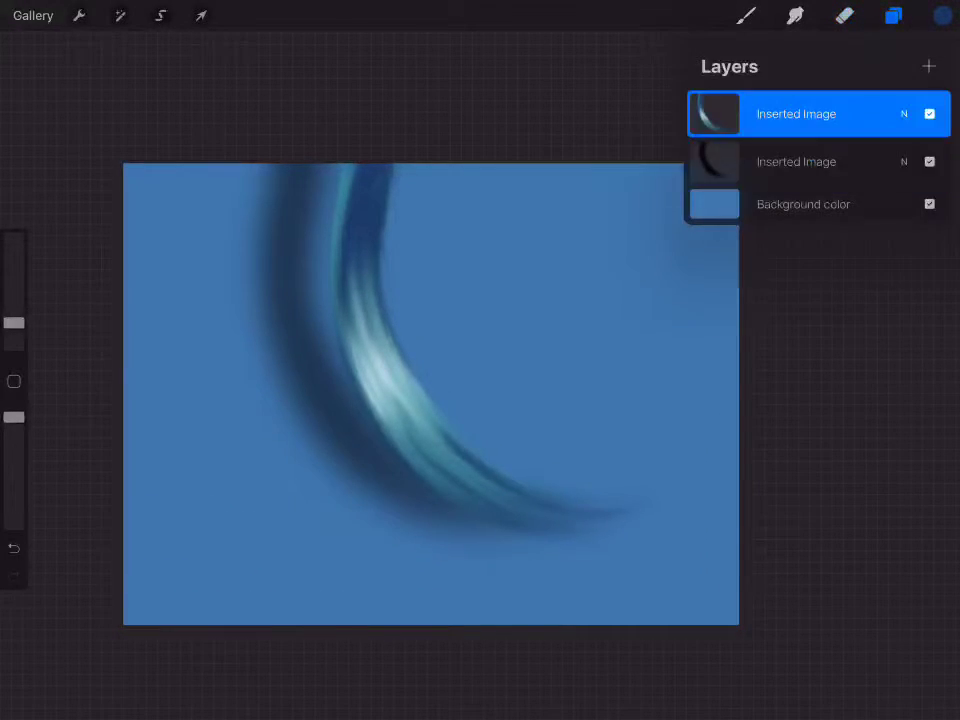
pyautogui.click(929, 66)
pyautogui.click(904, 113)
pyautogui.click(771, 392)
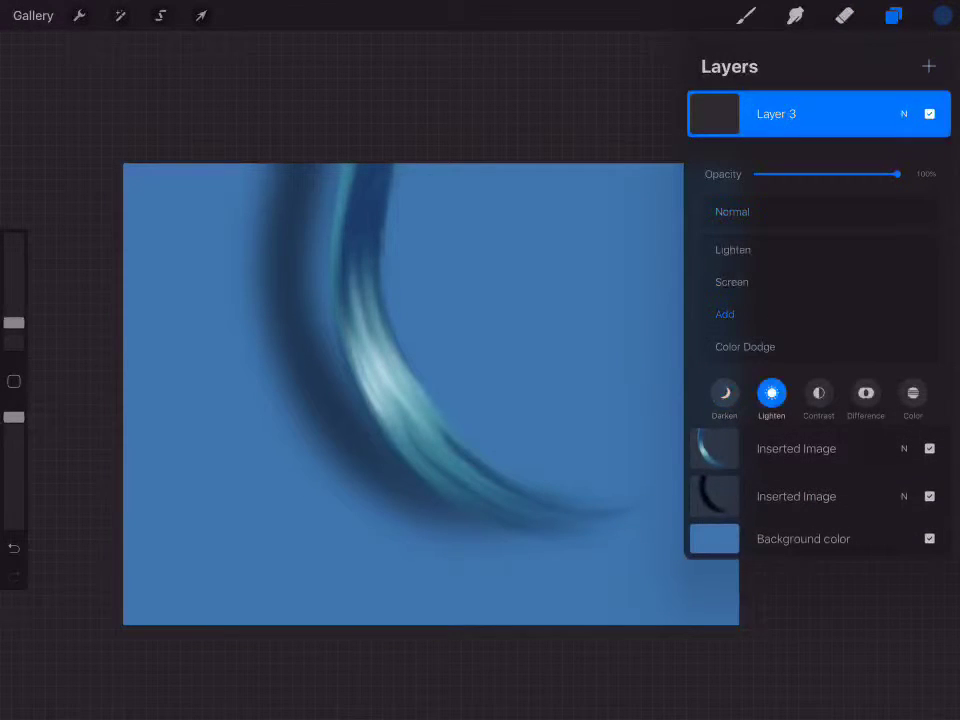
pyautogui.click(904, 113)
# Choose pink as the paint colour.
pyautogui.click(943, 15)
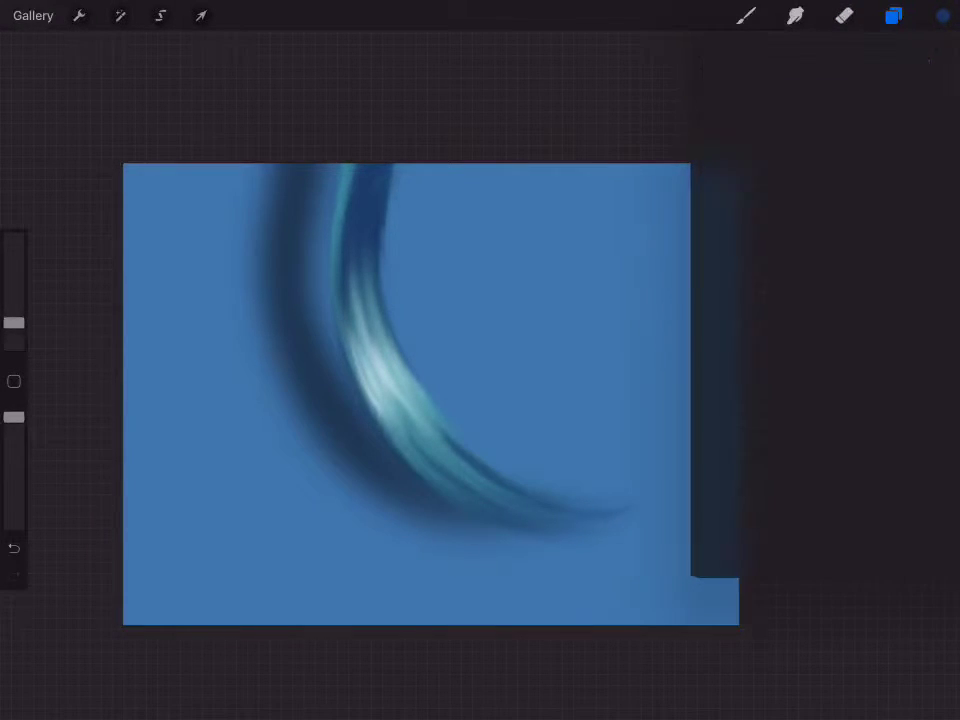
pyautogui.click(732, 458)
pyautogui.click(745, 15)
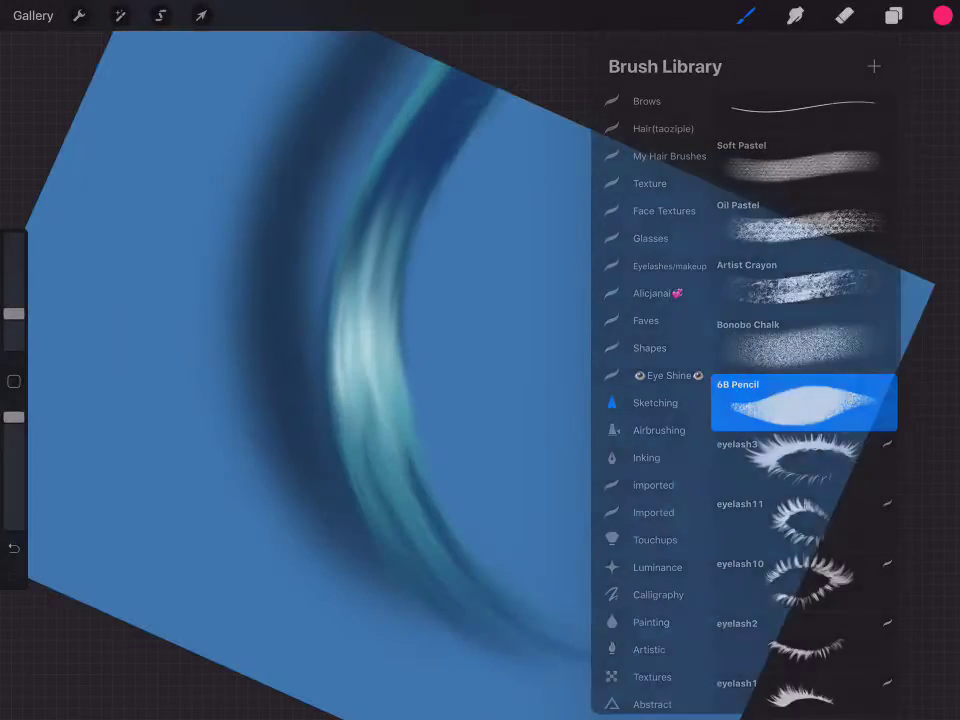
# With a pencil brush, try pink strokes and a dab along the strand's inner edge.
pyautogui.click(300, 400)
pyautogui.moveTo(392, 278)
pyautogui.mouseDown()
pyautogui.moveTo(388, 365)
pyautogui.moveTo(410, 470)
pyautogui.mouseUp()
pyautogui.moveTo(14, 250); pyautogui.dragTo(14, 237)
pyautogui.moveTo(398, 245)
pyautogui.mouseDown()
pyautogui.moveTo(388, 440)
pyautogui.moveTo(370, 330)
pyautogui.mouseUp()
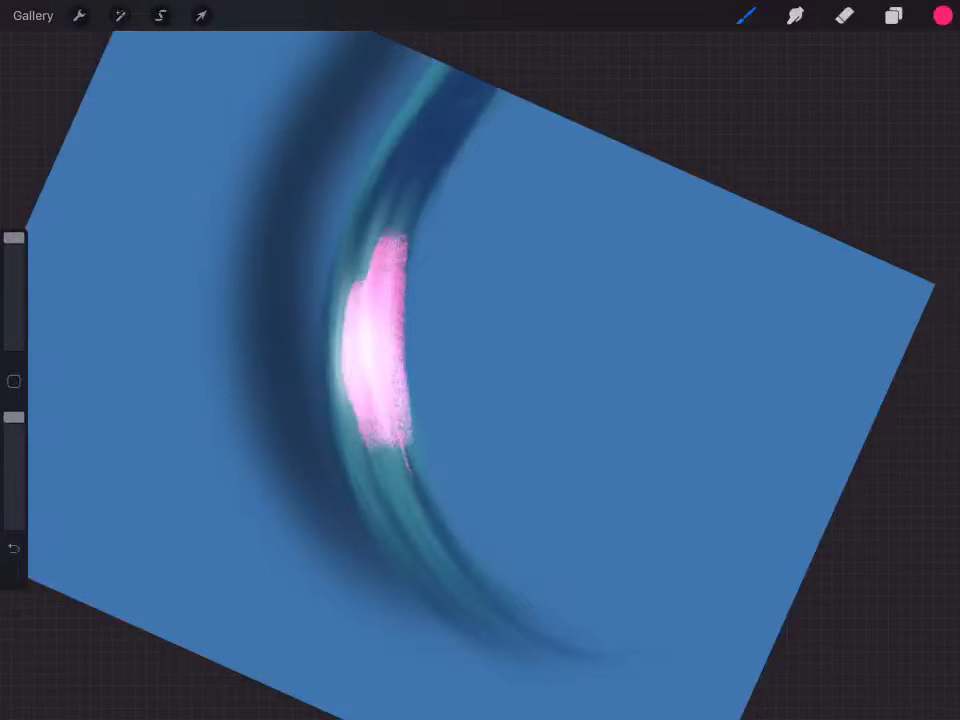
pyautogui.hotkey('ctrl', 'z')
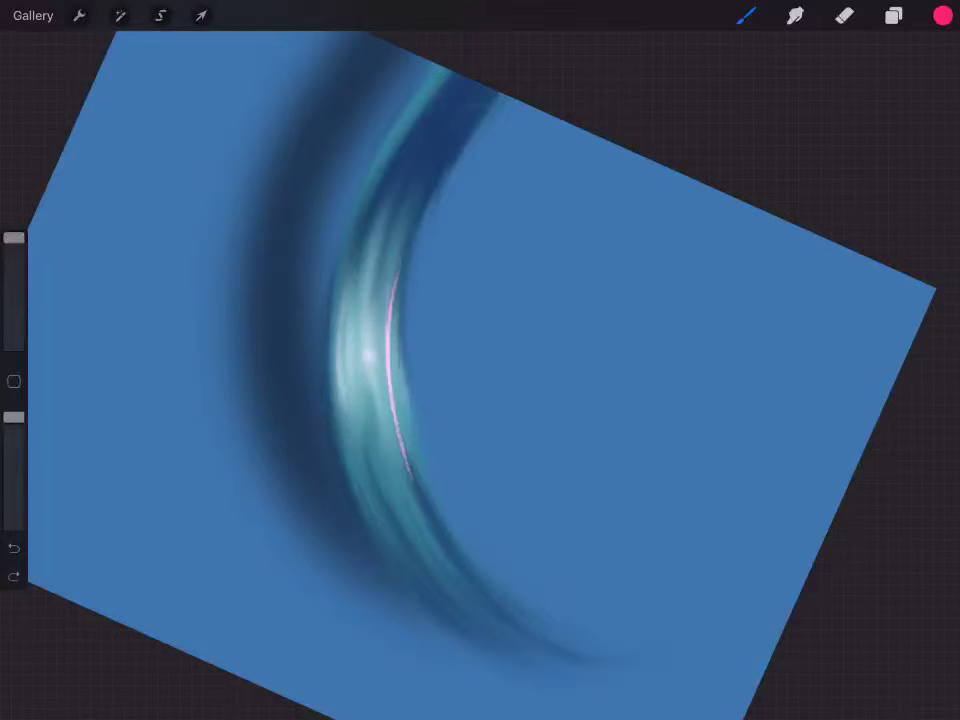
pyautogui.click(358, 354)
# Paint thin pink strokes along the arc and its left edge at 5% brush size.
pyautogui.moveTo(14, 237); pyautogui.dragTo(14, 296)
pyautogui.moveTo(385, 255); pyautogui.dragTo(390, 440)
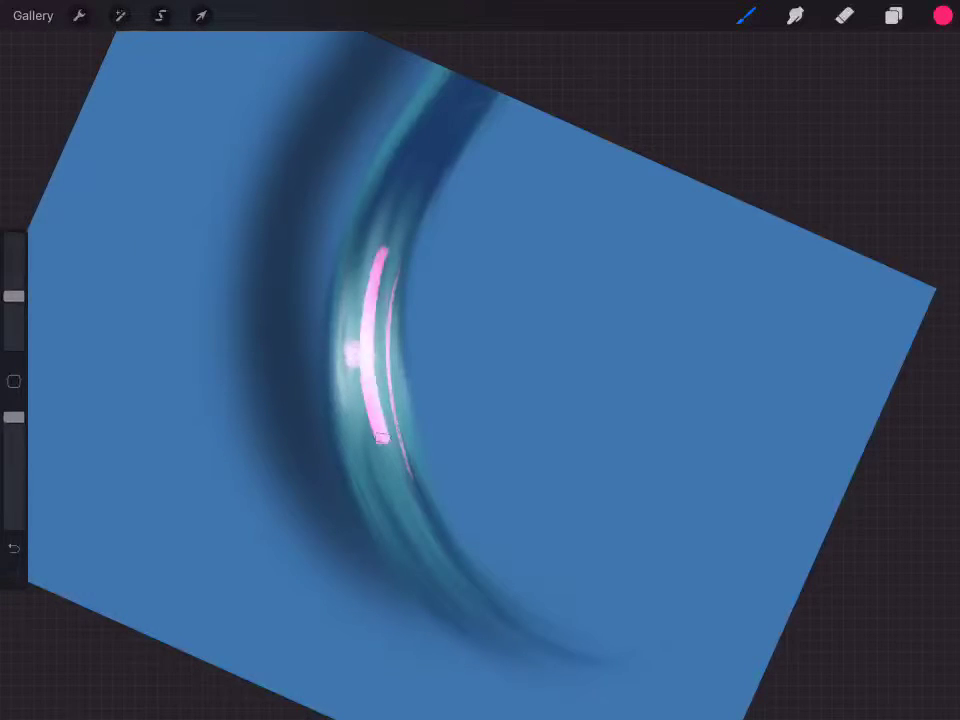
pyautogui.hotkey('ctrl', 'z')
pyautogui.moveTo(14, 296); pyautogui.dragTo(14, 327)
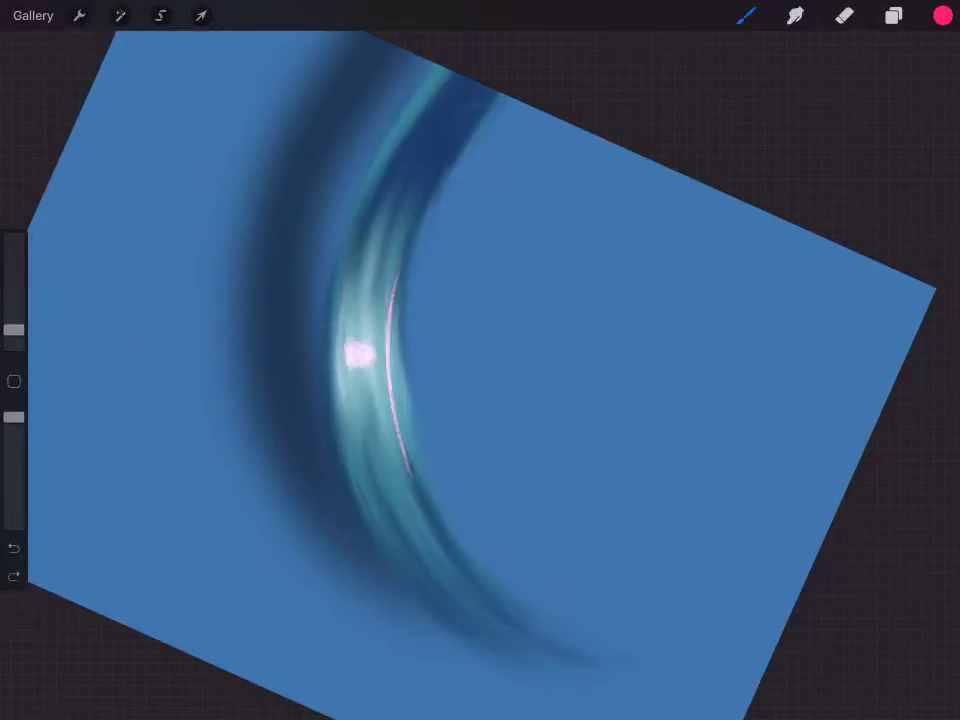
pyautogui.moveTo(398, 200); pyautogui.dragTo(408, 465)
pyautogui.moveTo(364, 290); pyautogui.dragTo(385, 470)
pyautogui.moveTo(395, 215)
pyautogui.mouseDown()
pyautogui.moveTo(392, 460)
pyautogui.moveTo(385, 440)
pyautogui.moveTo(405, 430)
pyautogui.mouseUp()
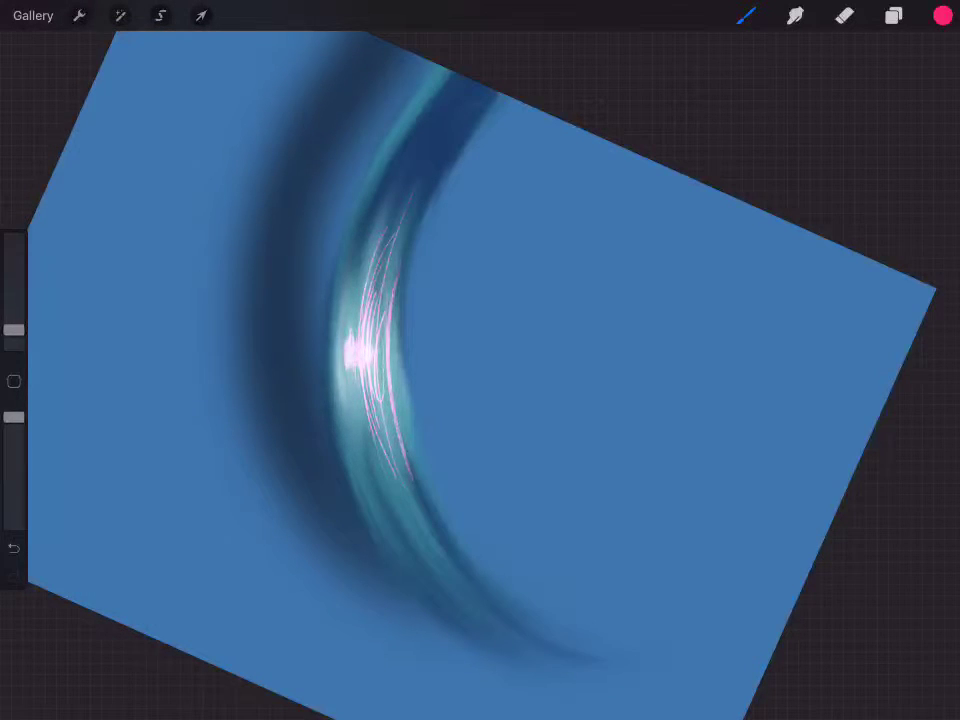
pyautogui.moveTo(375, 235)
pyautogui.mouseDown()
pyautogui.moveTo(360, 450)
pyautogui.moveTo(352, 430)
pyautogui.mouseUp()
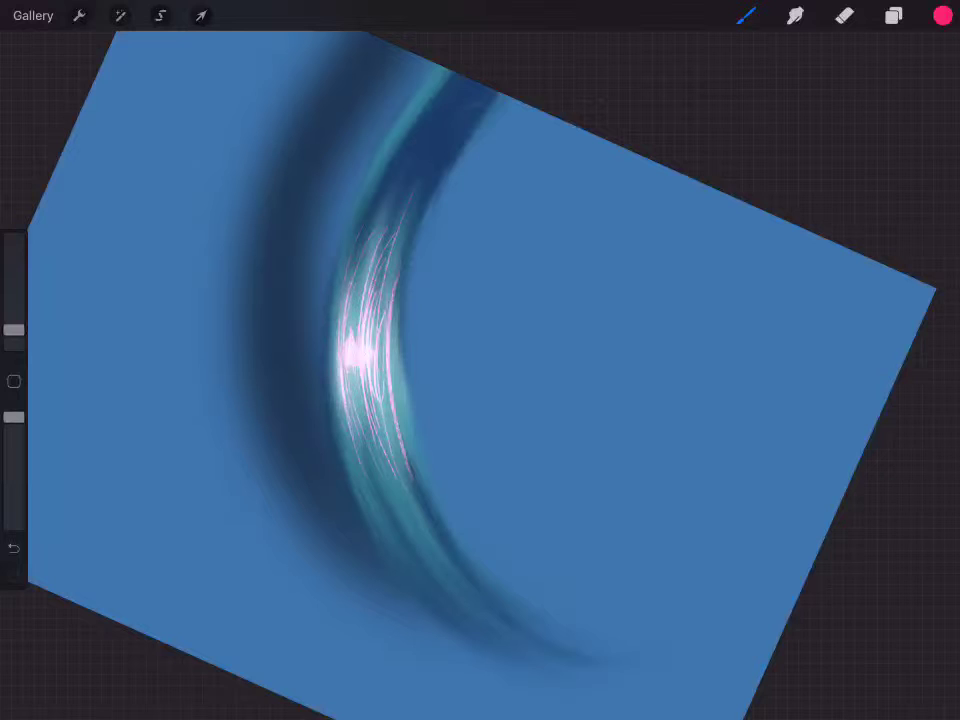
pyautogui.moveTo(343, 272); pyautogui.dragTo(352, 388)
# Smudge the pink strokes into a soft glow.
pyautogui.click(795, 15)
pyautogui.moveTo(375, 230)
pyautogui.mouseDown()
pyautogui.moveTo(360, 420)
pyautogui.moveTo(350, 400)
pyautogui.mouseUp()
pyautogui.moveTo(370, 280)
pyautogui.mouseDown()
pyautogui.moveTo(350, 390)
pyautogui.moveTo(348, 380)
pyautogui.mouseUp()
pyautogui.moveTo(390, 240); pyautogui.dragTo(383, 280)
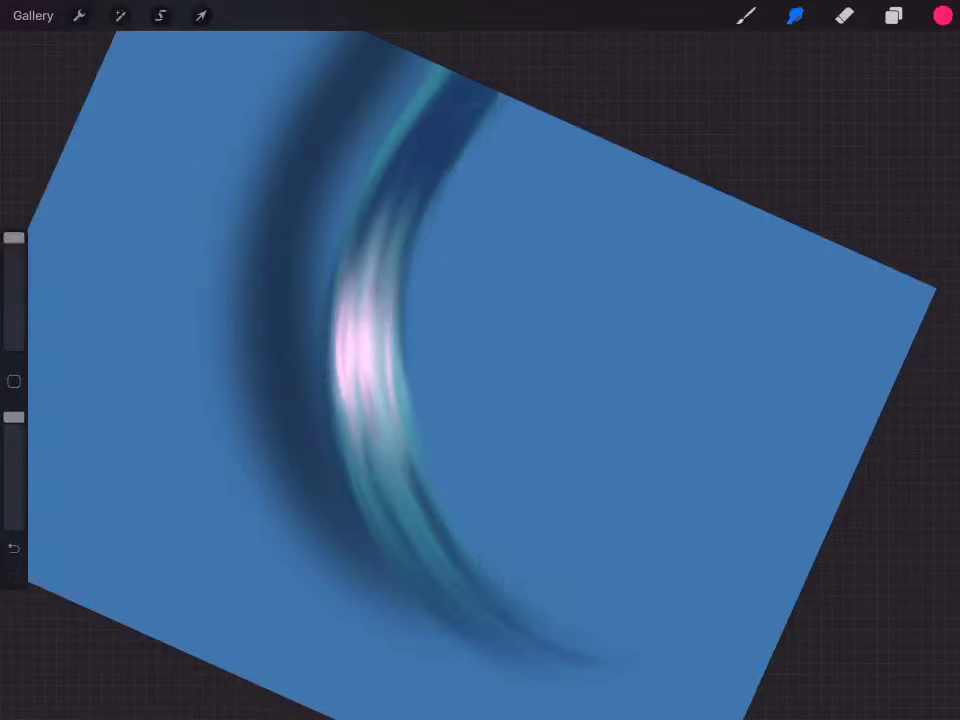
# Max out Hue and Saturation in Hue/Saturation/Brightness, turning the glow cyan.
pyautogui.scroll(-3, 480, 360)
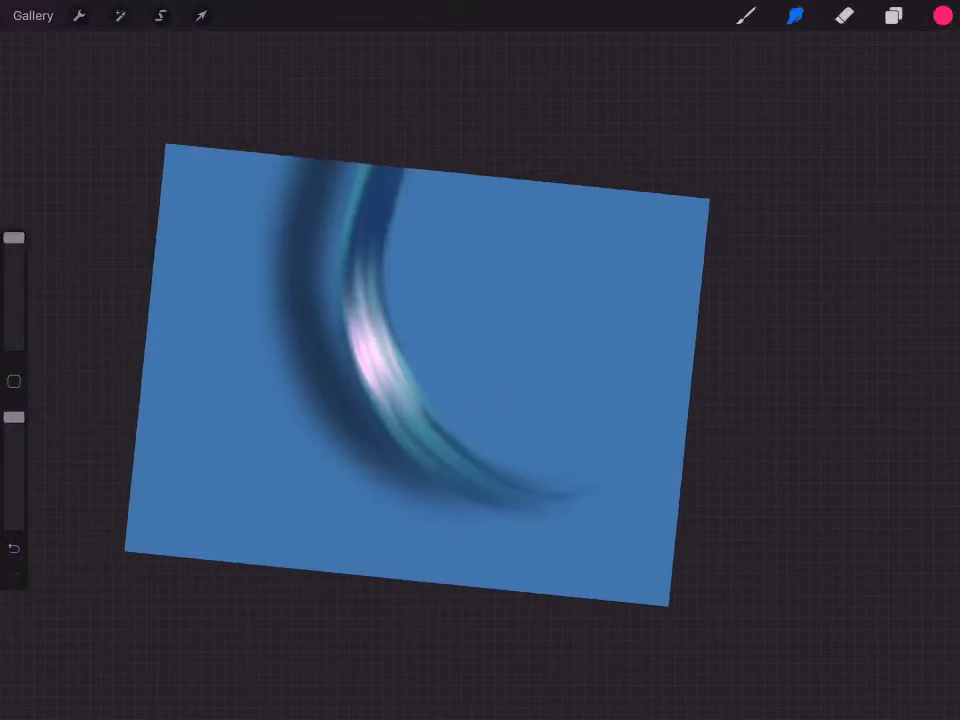
pyautogui.click(120, 15)
pyautogui.click(129, 324)
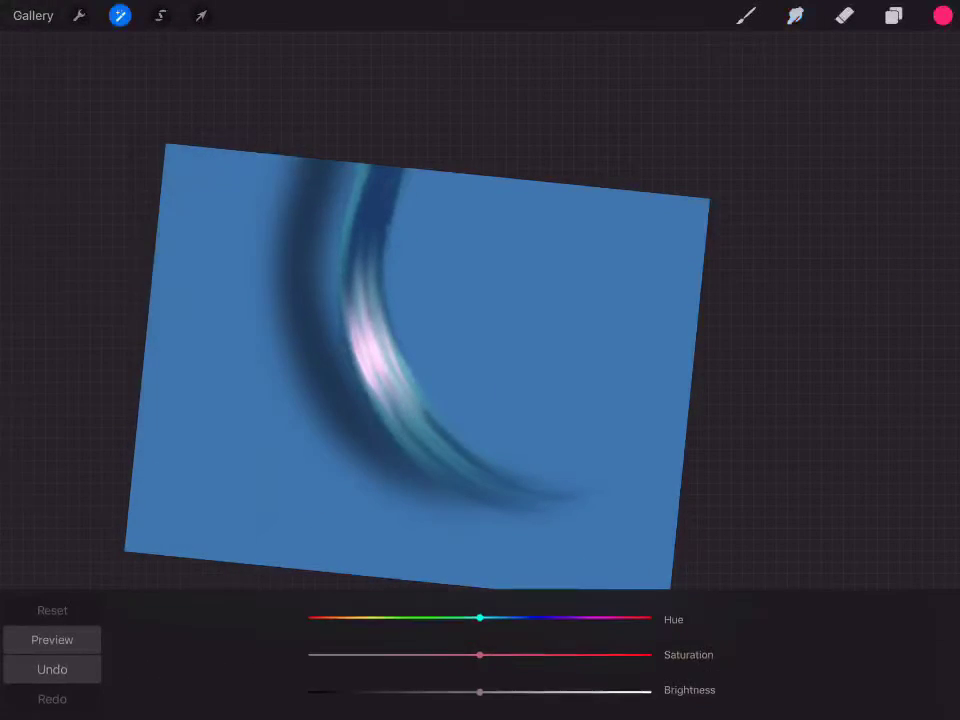
pyautogui.moveTo(480, 617); pyautogui.dragTo(651, 617)
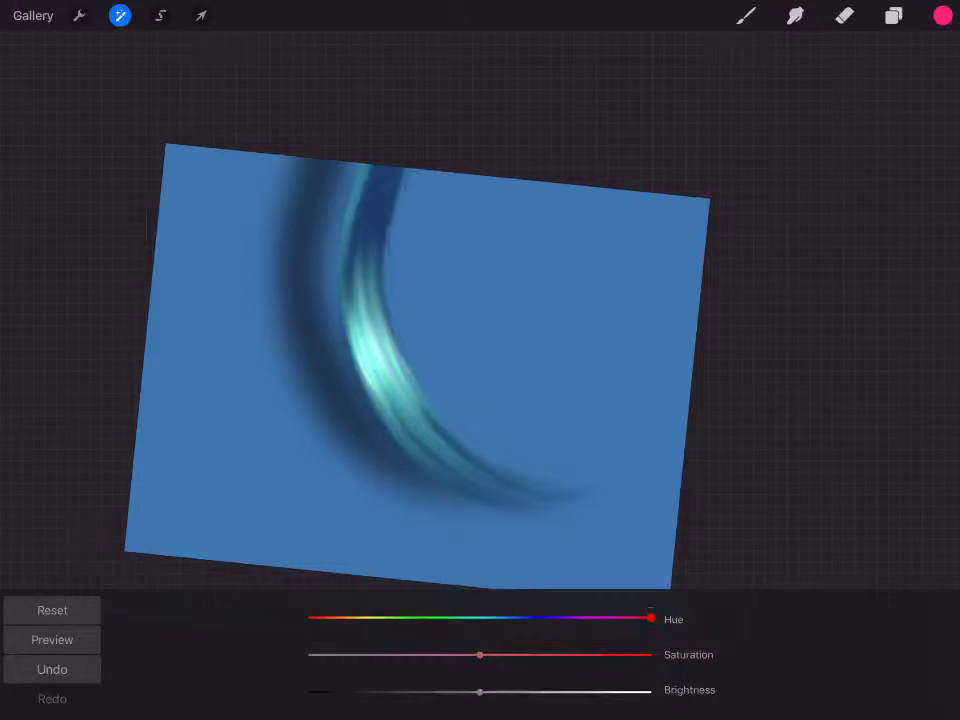
pyautogui.moveTo(479, 654); pyautogui.dragTo(651, 654)
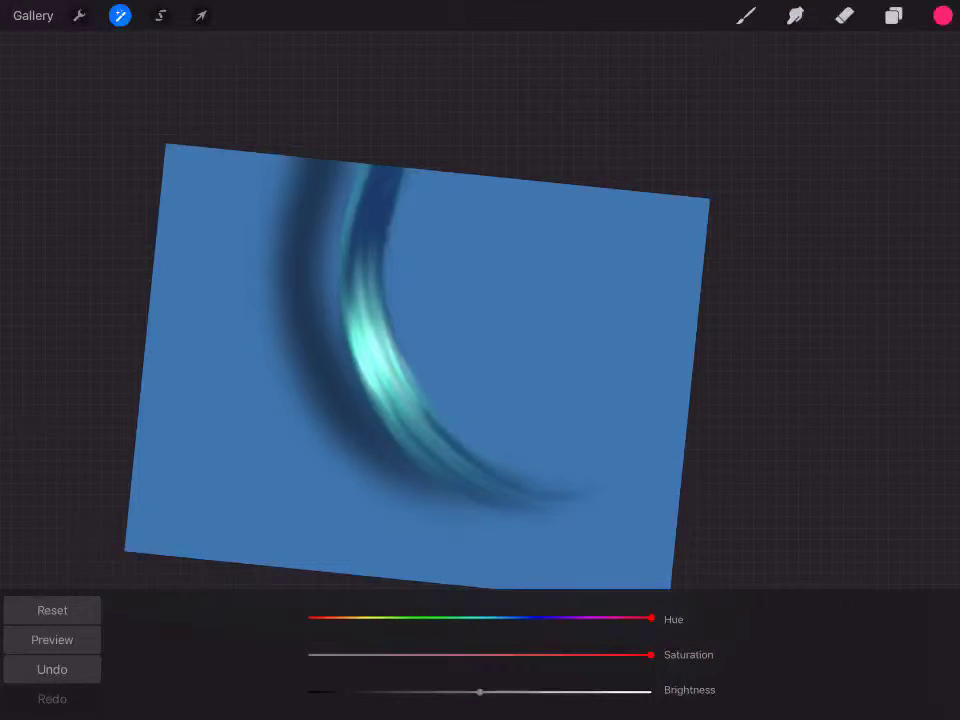
pyautogui.click(745, 15)
# Sample the cyan glow and shift the colour to a green tone.
pyautogui.scroll(3, 480, 360)
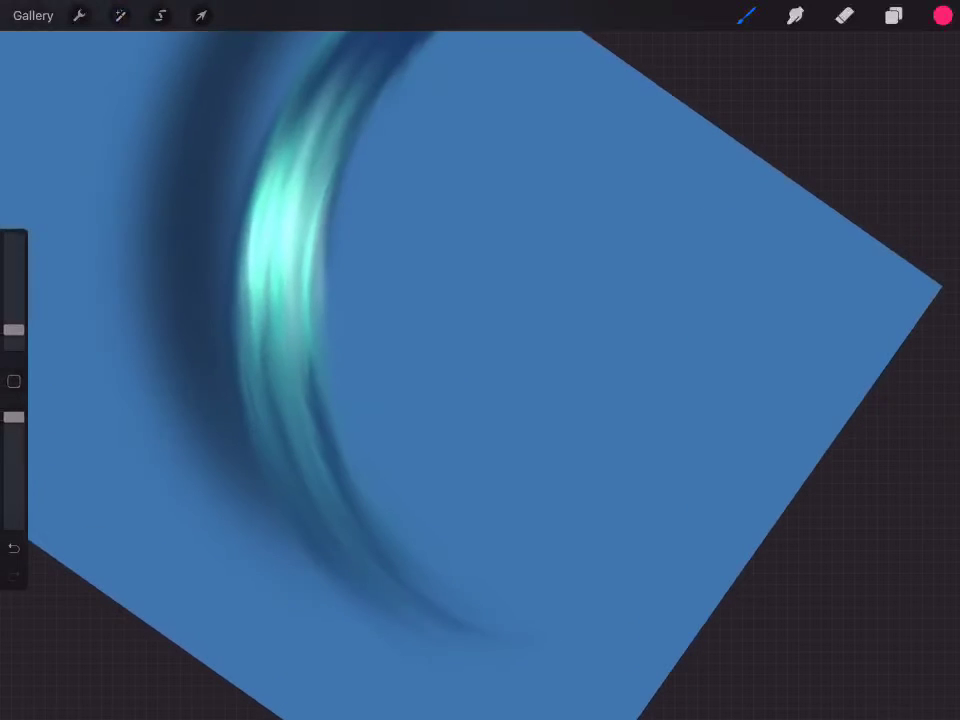
pyautogui.click(272, 214)
pyautogui.click(943, 15)
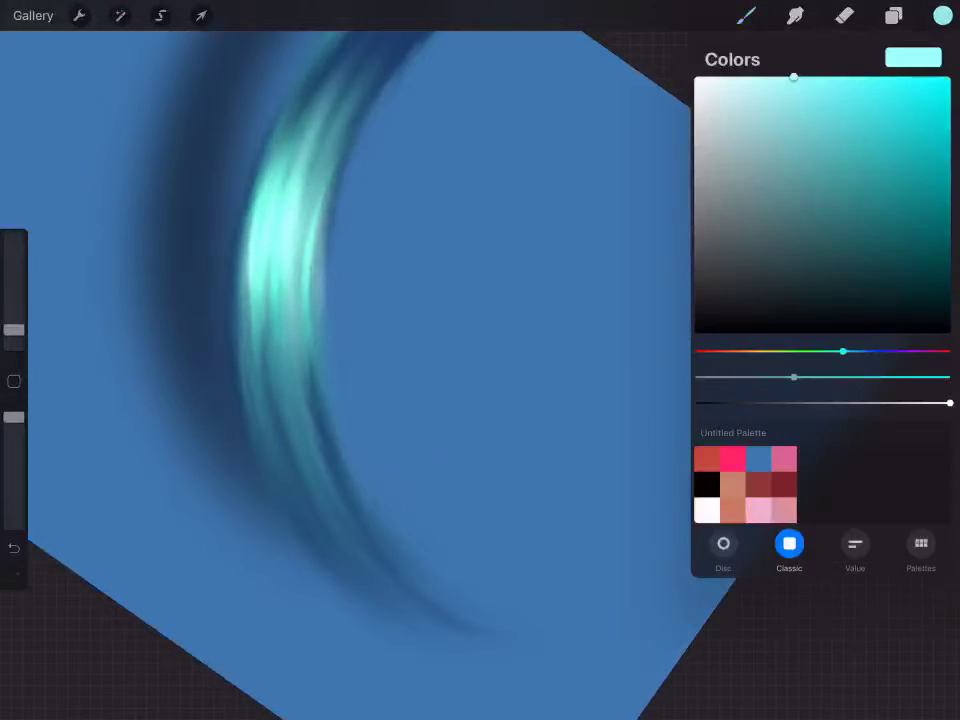
pyautogui.click(893, 15)
pyautogui.click(943, 15)
pyautogui.moveTo(842, 349); pyautogui.dragTo(804, 349)
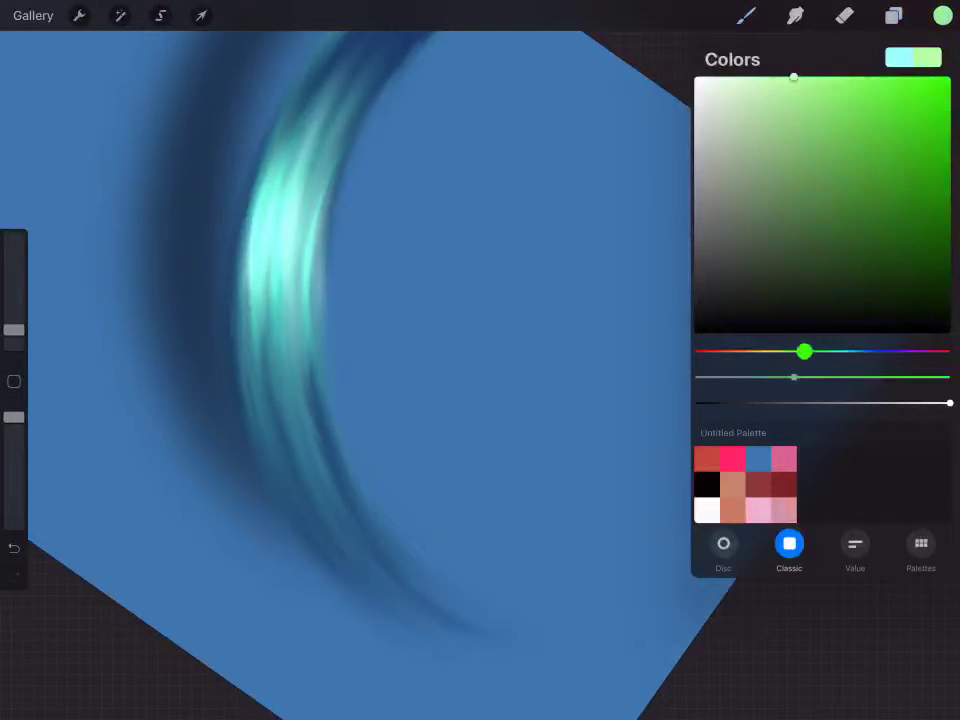
pyautogui.click(874, 176)
pyautogui.click(943, 15)
pyautogui.click(745, 15)
pyautogui.click(893, 15)
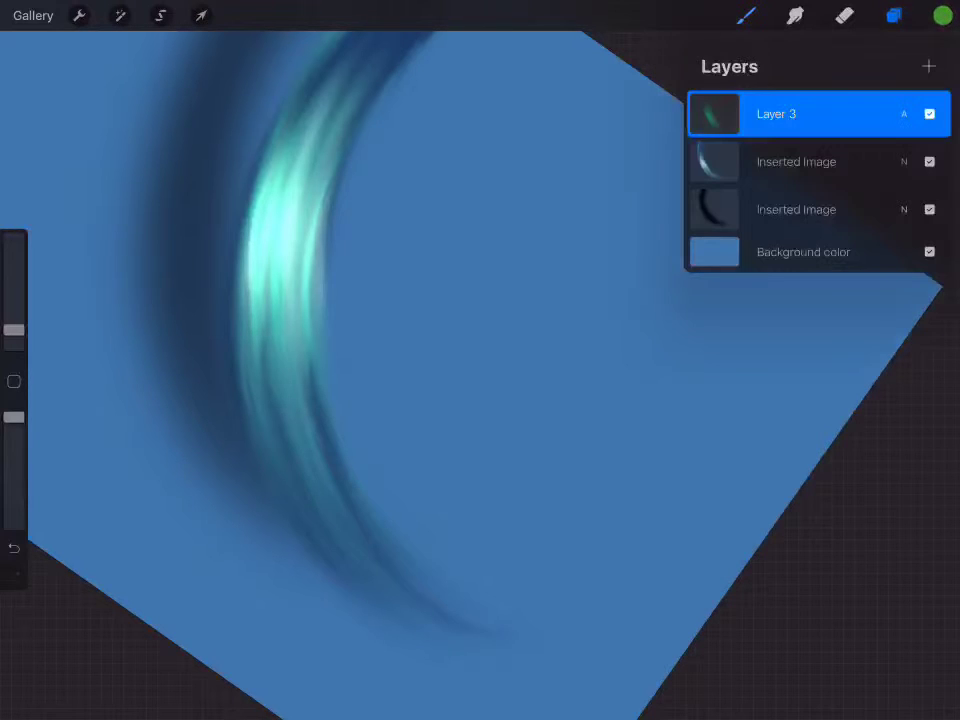
# Hatch green along the lower strand and smudge it into the glow.
pyautogui.moveTo(294, 476); pyautogui.dragTo(360, 574)
pyautogui.moveTo(287, 455); pyautogui.dragTo(365, 578)
pyautogui.moveTo(300, 480)
pyautogui.mouseDown()
pyautogui.moveTo(350, 560)
pyautogui.moveTo(428, 592)
pyautogui.mouseUp()
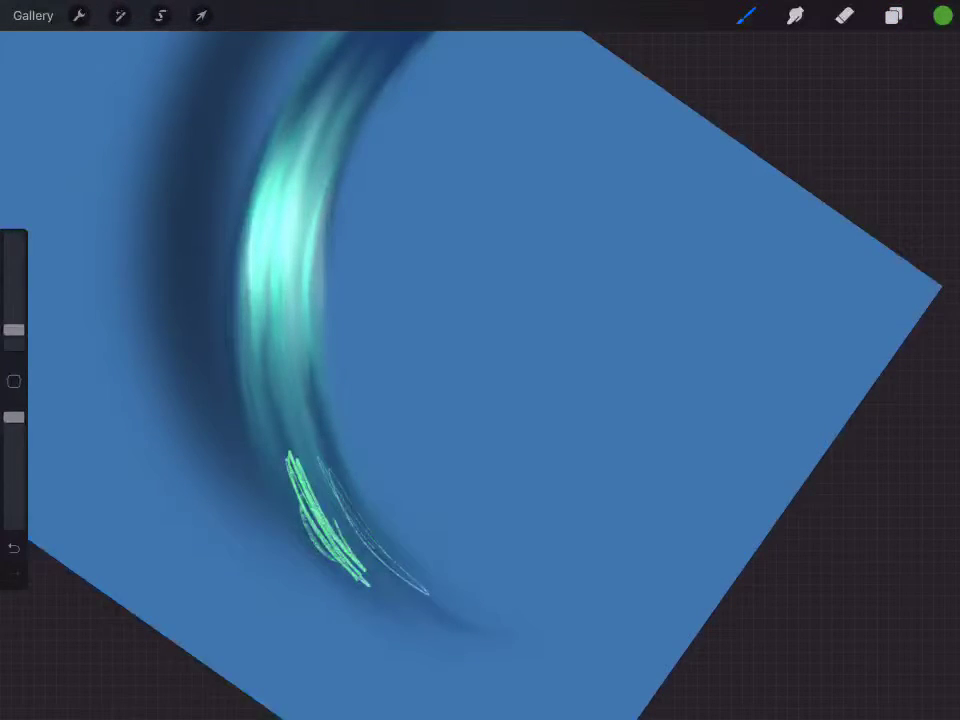
pyautogui.click(795, 15)
pyautogui.moveTo(290, 460); pyautogui.dragTo(365, 575)
pyautogui.moveTo(340, 530); pyautogui.dragTo(428, 595)
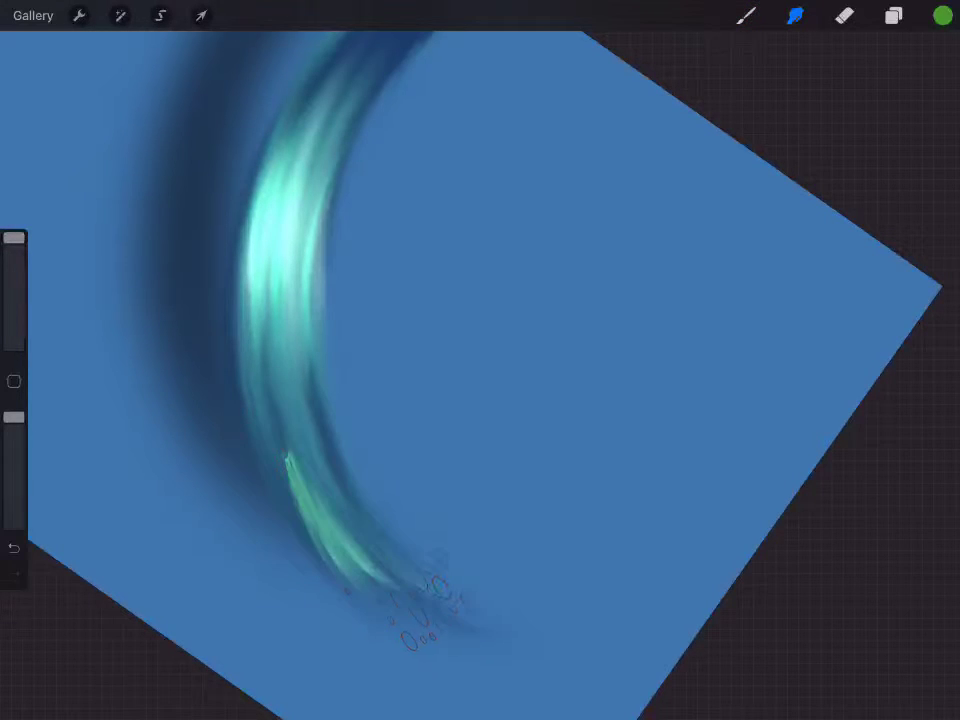
pyautogui.moveTo(300, 480)
pyautogui.mouseDown()
pyautogui.moveTo(370, 580)
pyautogui.moveTo(360, 570)
pyautogui.mouseUp()
pyautogui.moveTo(220, 345)
pyautogui.mouseDown()
pyautogui.moveTo(278, 425)
pyautogui.moveTo(330, 445)
pyautogui.mouseUp()
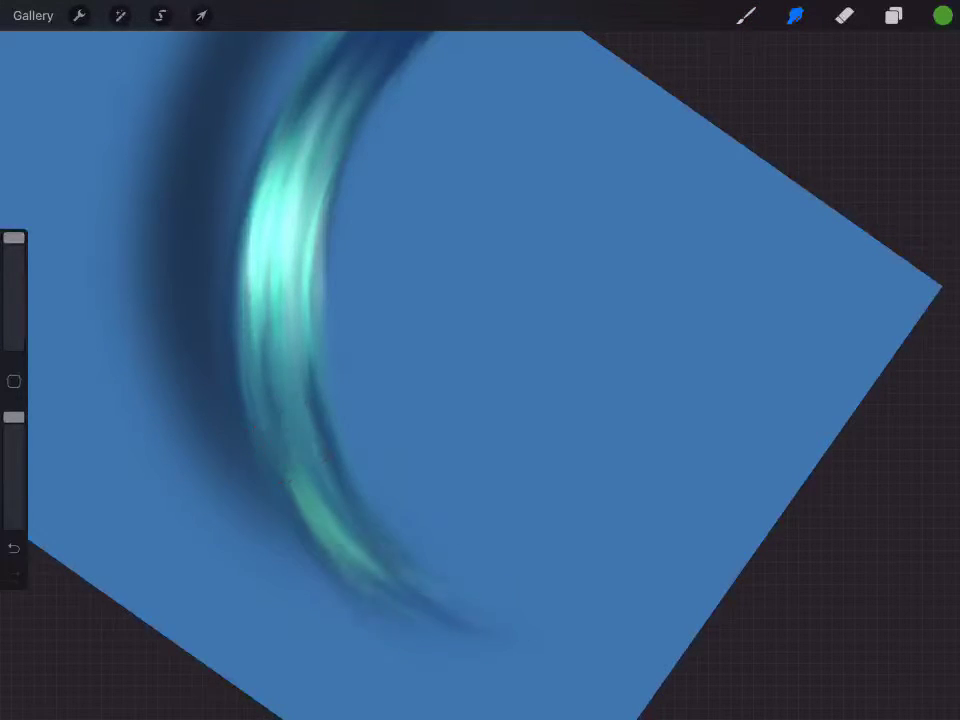
# Add a lighter green stroke on the lower strand and blend it in.
pyautogui.click(943, 15)
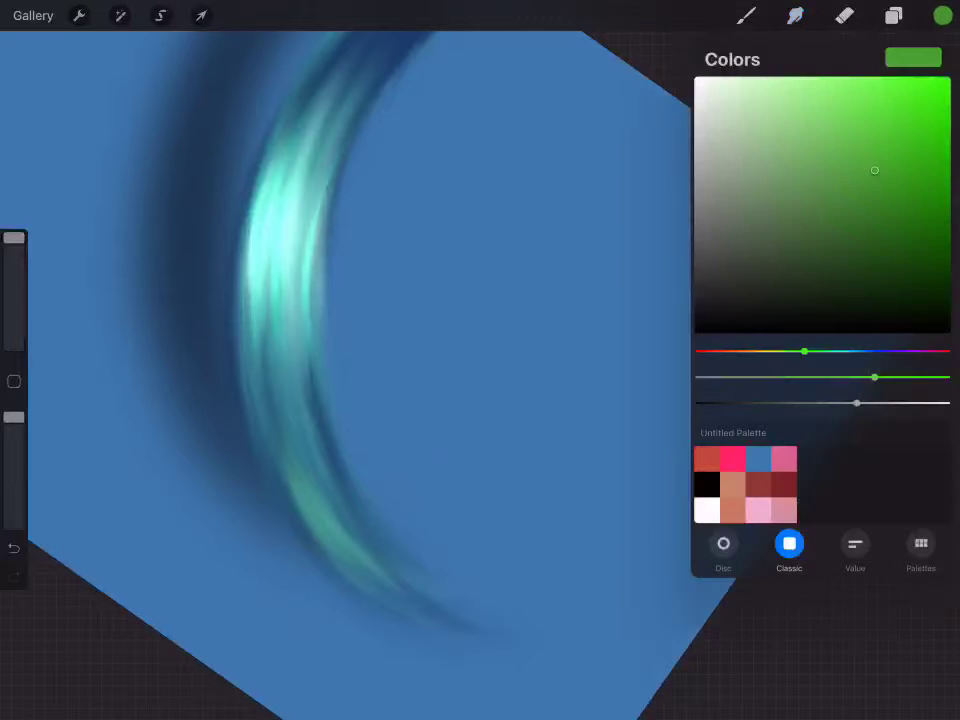
pyautogui.click(838, 133)
pyautogui.click(745, 15)
pyautogui.moveTo(318, 432)
pyautogui.mouseDown()
pyautogui.moveTo(437, 610)
pyautogui.moveTo(437, 588)
pyautogui.mouseUp()
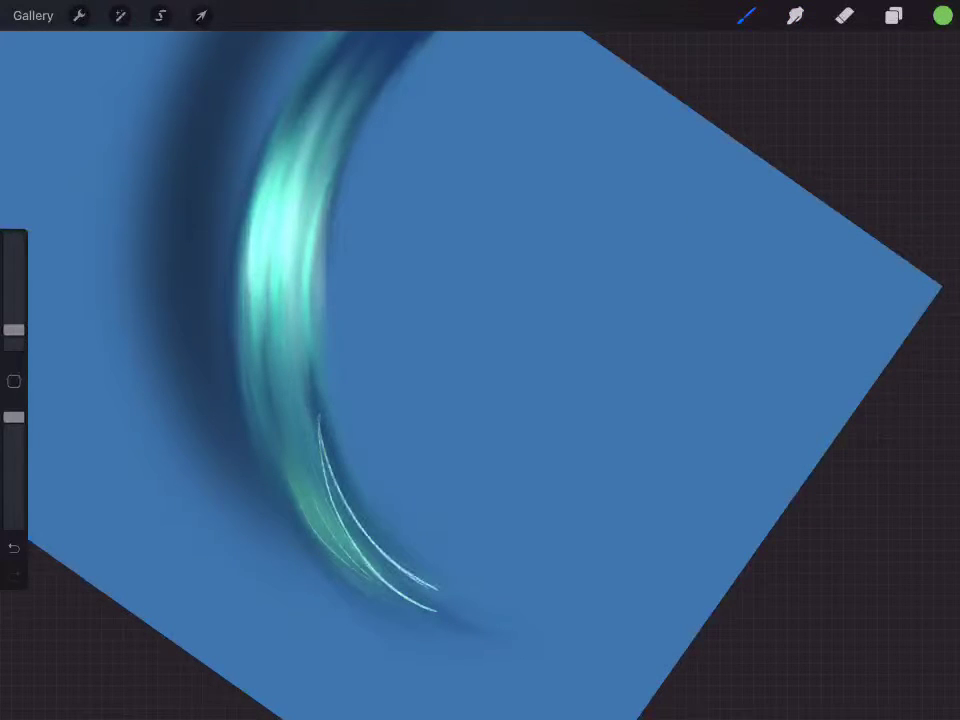
pyautogui.click(795, 15)
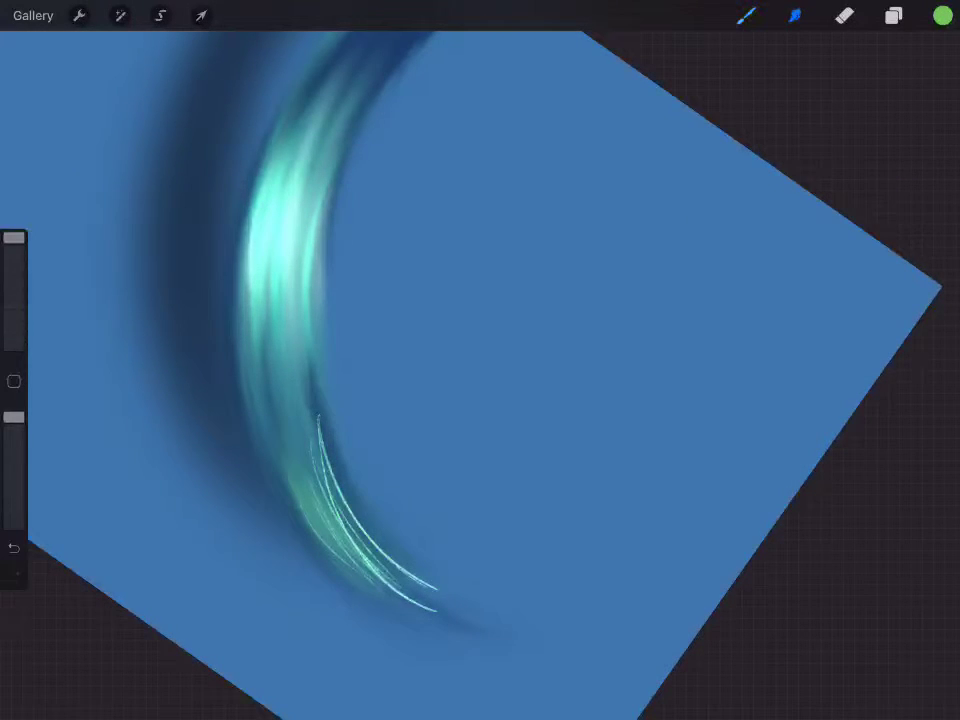
pyautogui.moveTo(240, 345)
pyautogui.mouseDown()
pyautogui.moveTo(320, 455)
pyautogui.moveTo(330, 440)
pyautogui.mouseUp()
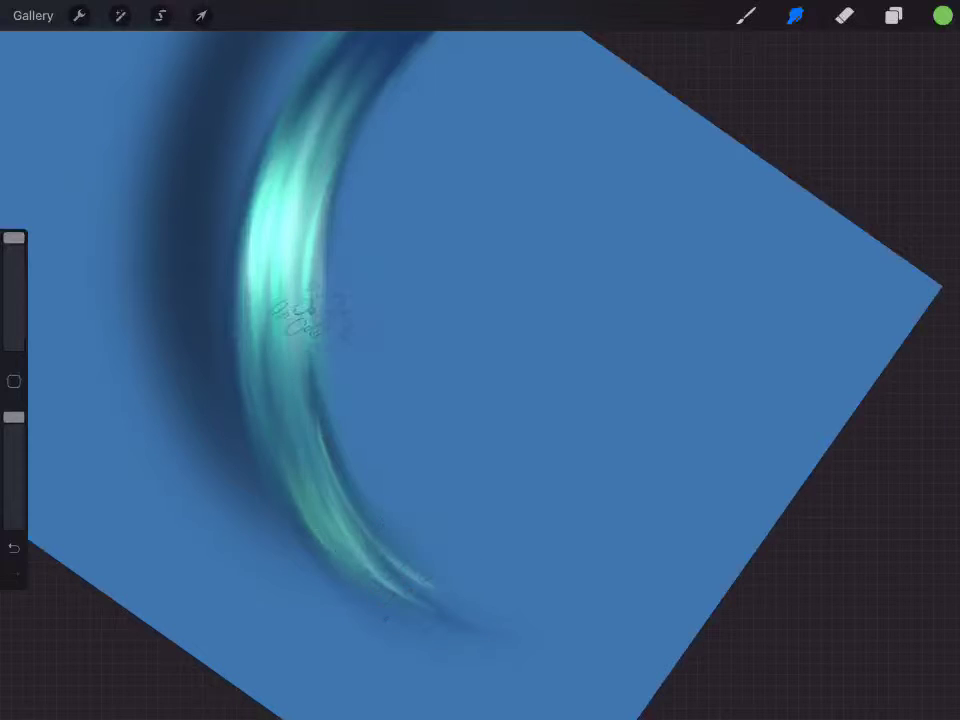
pyautogui.moveTo(300, 311)
pyautogui.mouseDown()
pyautogui.moveTo(440, 595)
pyautogui.moveTo(305, 395)
pyautogui.mouseUp()
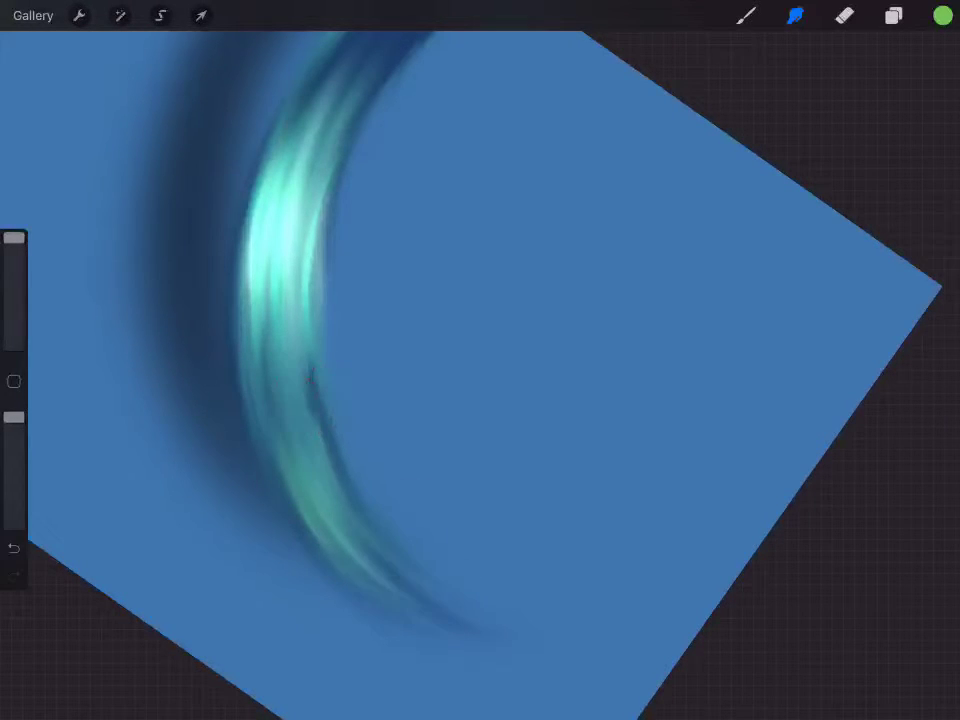
# Choose white as the paint colour.
pyautogui.scroll(-5, 380, 400)
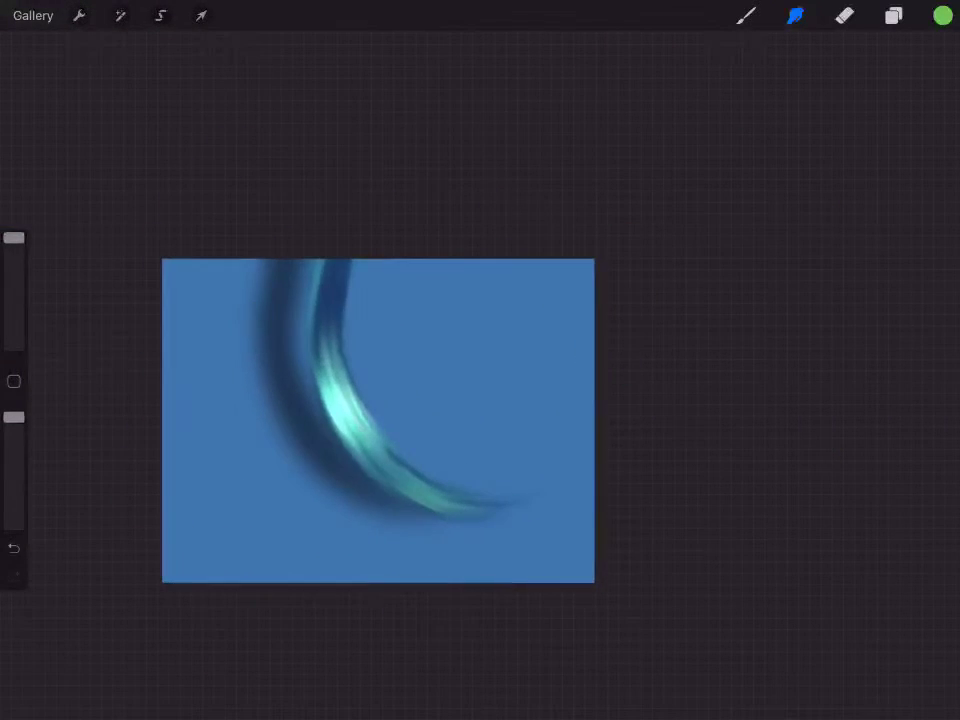
pyautogui.click(943, 15)
pyautogui.click(697, 77)
# Paint a white scribble on the teal strand, then smudge it away.
pyautogui.click(745, 15)
pyautogui.scroll(5, 480, 360)
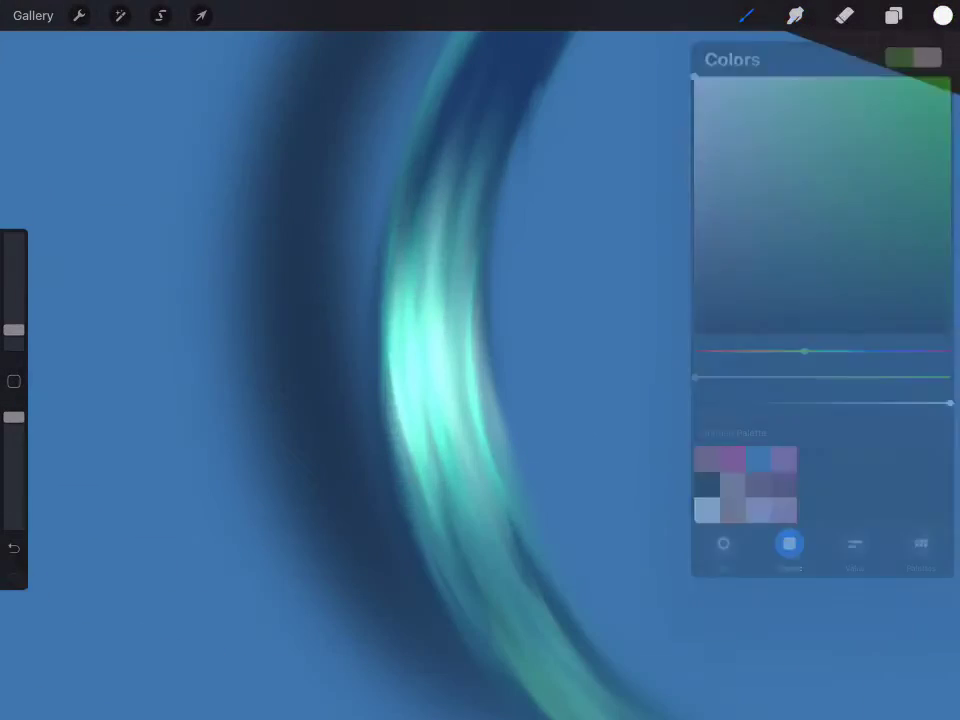
pyautogui.moveTo(400, 358)
pyautogui.mouseDown()
pyautogui.moveTo(405, 395)
pyautogui.moveTo(418, 380)
pyautogui.moveTo(435, 395)
pyautogui.moveTo(420, 398)
pyautogui.moveTo(440, 385)
pyautogui.mouseUp()
pyautogui.click(795, 15)
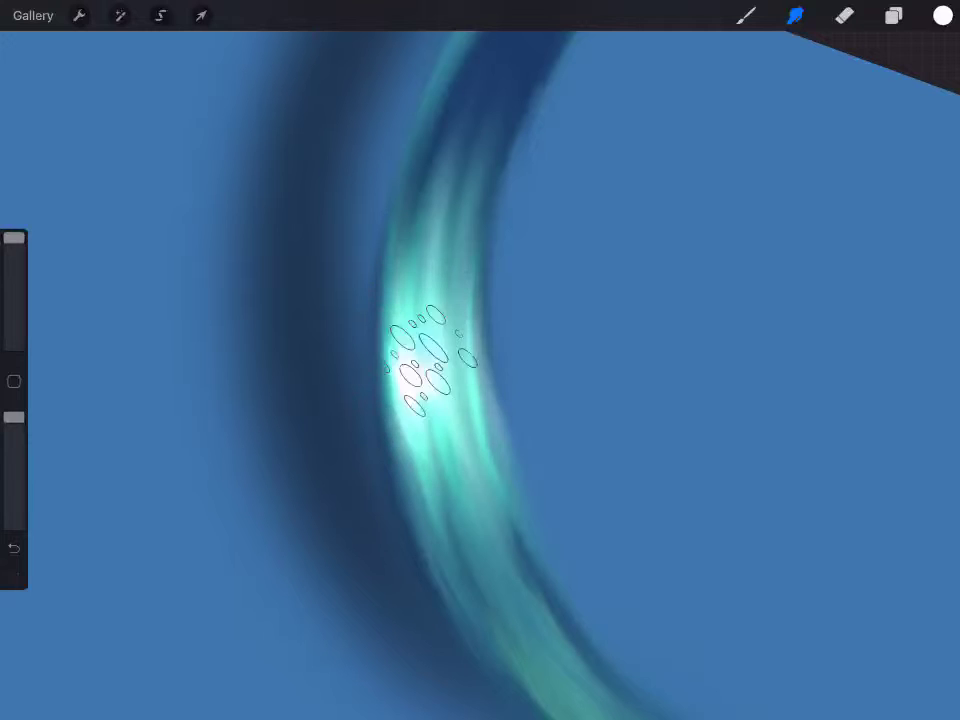
pyautogui.moveTo(429, 429); pyautogui.dragTo(482, 503)
# With a larger brush, paint a speckled white stroke and a thin white line down the teal arc.
pyautogui.scroll(-5, 480, 360)
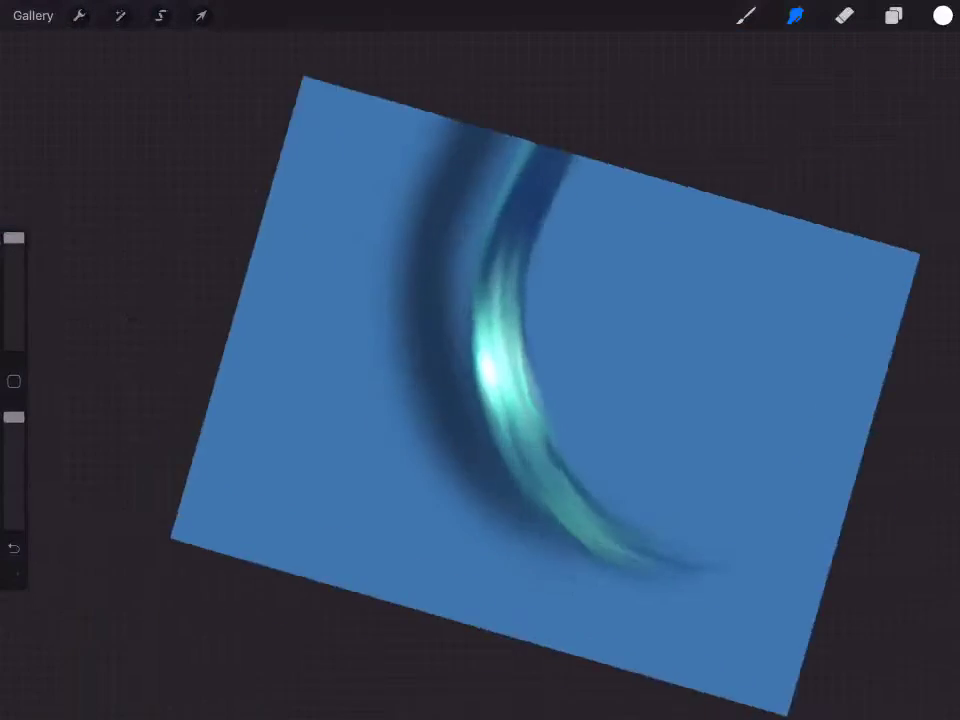
pyautogui.scroll(5, 480, 360)
pyautogui.scroll(3, 480, 360)
pyautogui.click(746, 15)
pyautogui.moveTo(14, 237); pyautogui.dragTo(14, 329)
pyautogui.moveTo(352, 222)
pyautogui.mouseDown()
pyautogui.moveTo(300, 350)
pyautogui.moveTo(315, 690)
pyautogui.mouseUp()
pyautogui.moveTo(398, 218); pyautogui.dragTo(360, 620)
# Enlarge the smudge size and add another thin white line between the highlights.
pyautogui.click(795, 15)
pyautogui.moveTo(14, 329); pyautogui.dragTo(14, 237)
pyautogui.scroll(-1, 480, 360)
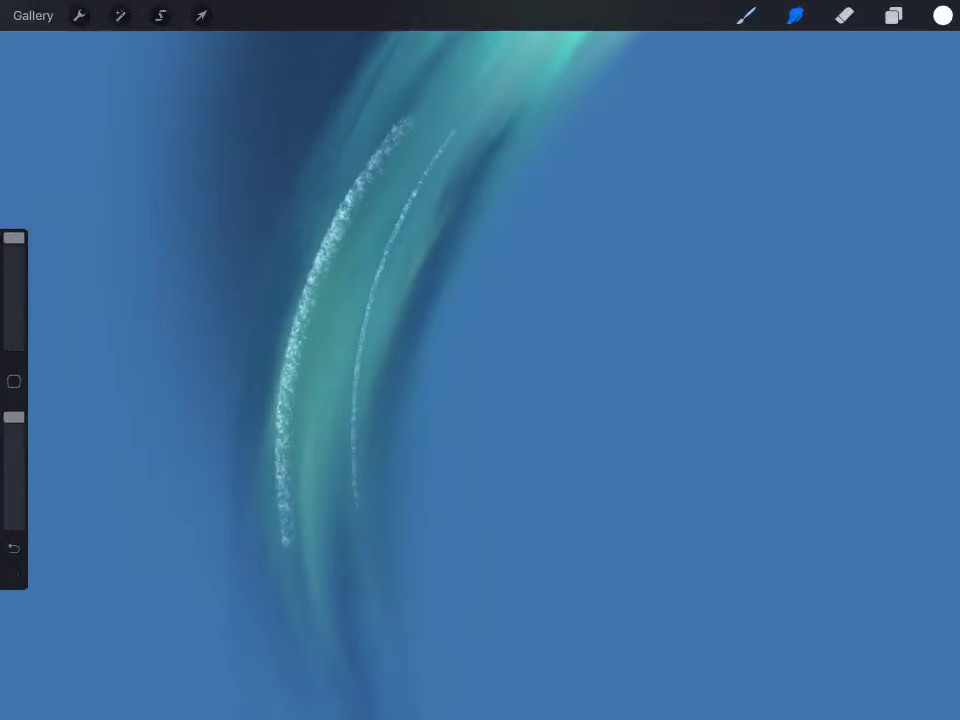
pyautogui.click(746, 15)
pyautogui.moveTo(368, 246); pyautogui.dragTo(326, 446)
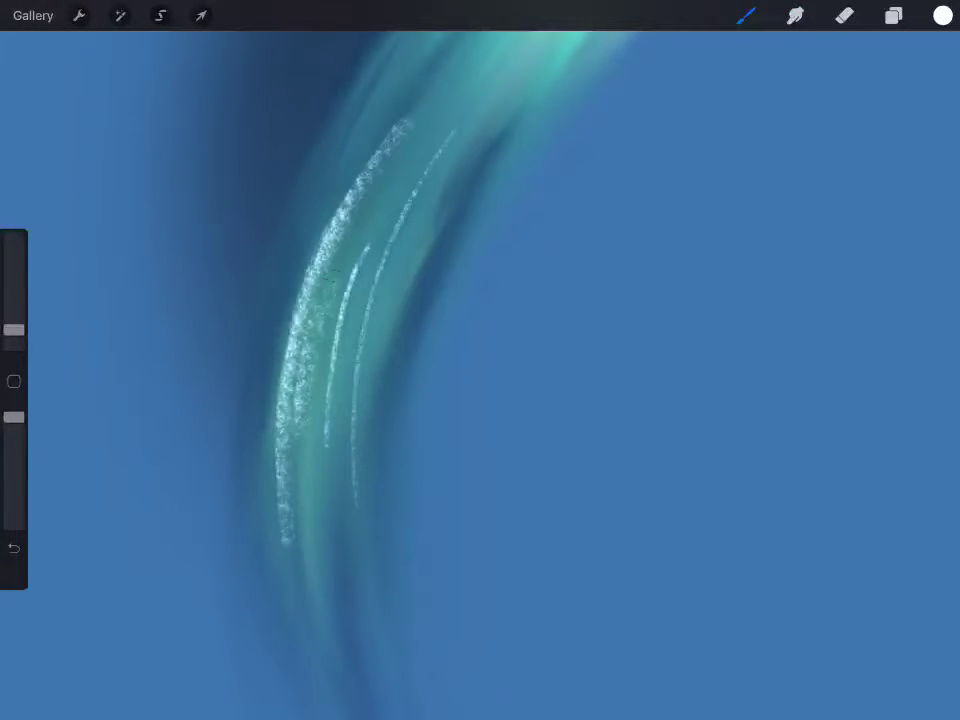
# Smudge the white highlight lines into the teal strand for a soft sheen.
pyautogui.click(795, 15)
pyautogui.moveTo(405, 125); pyautogui.dragTo(285, 540)
pyautogui.moveTo(455, 130); pyautogui.dragTo(355, 505)
pyautogui.moveTo(368, 246); pyautogui.dragTo(326, 446)
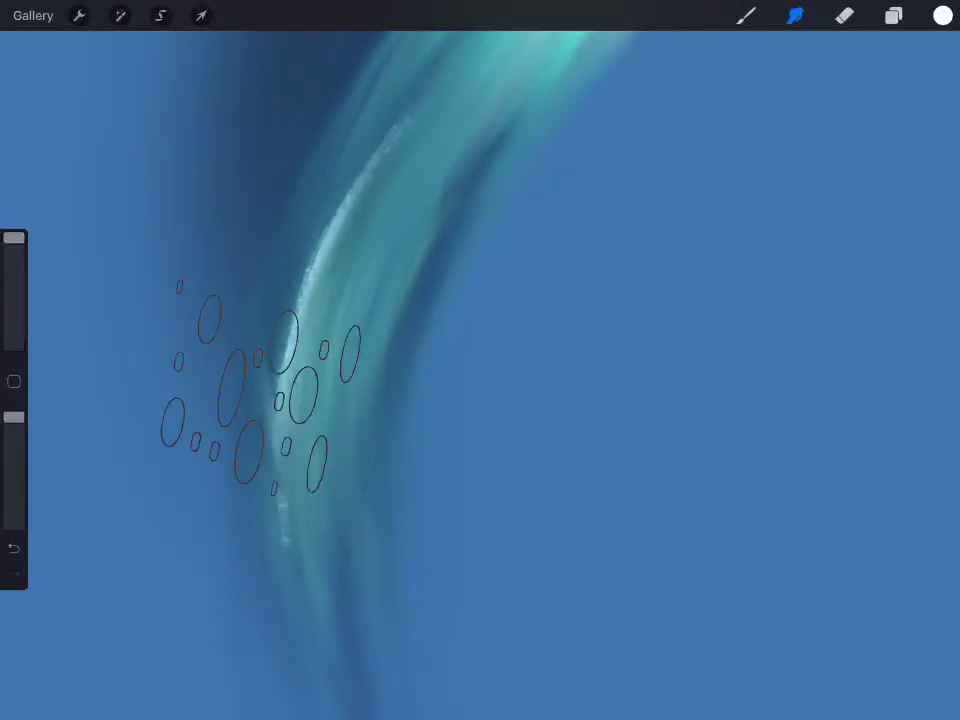
# Sample the dark blue from the strand's shadow as the current colour.
pyautogui.scroll(-3, 480, 360)
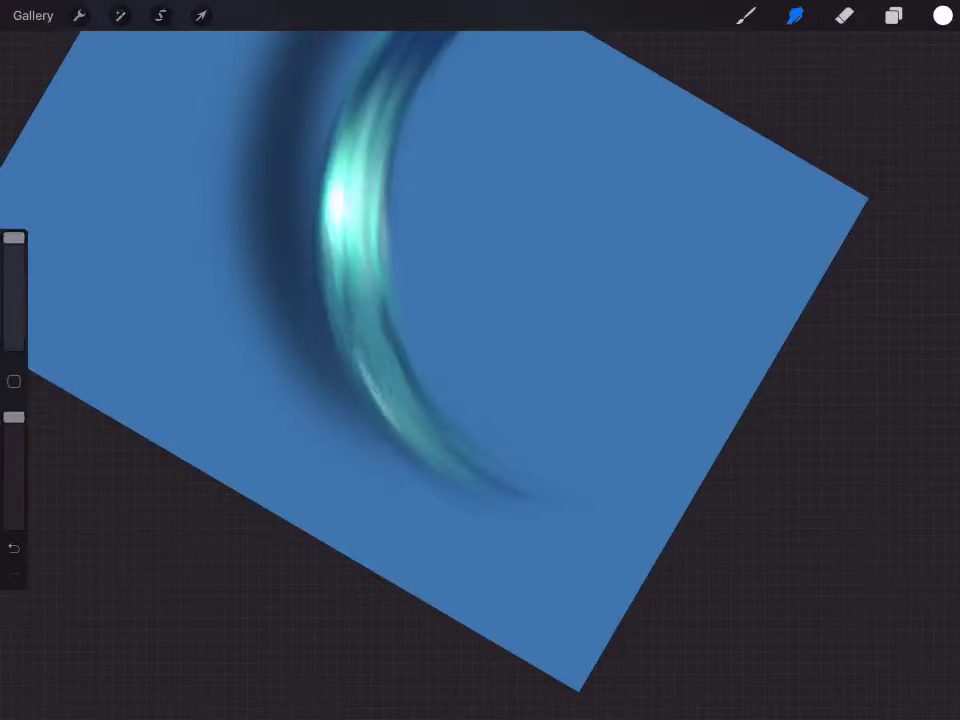
pyautogui.scroll(-3, 480, 360)
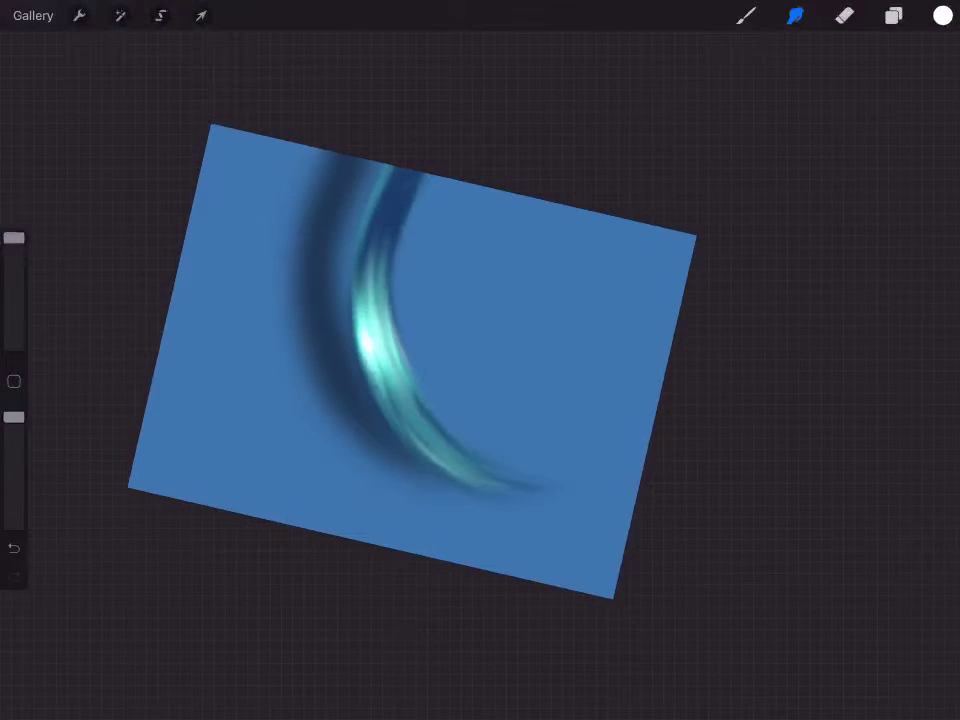
pyautogui.scroll(2, 480, 360)
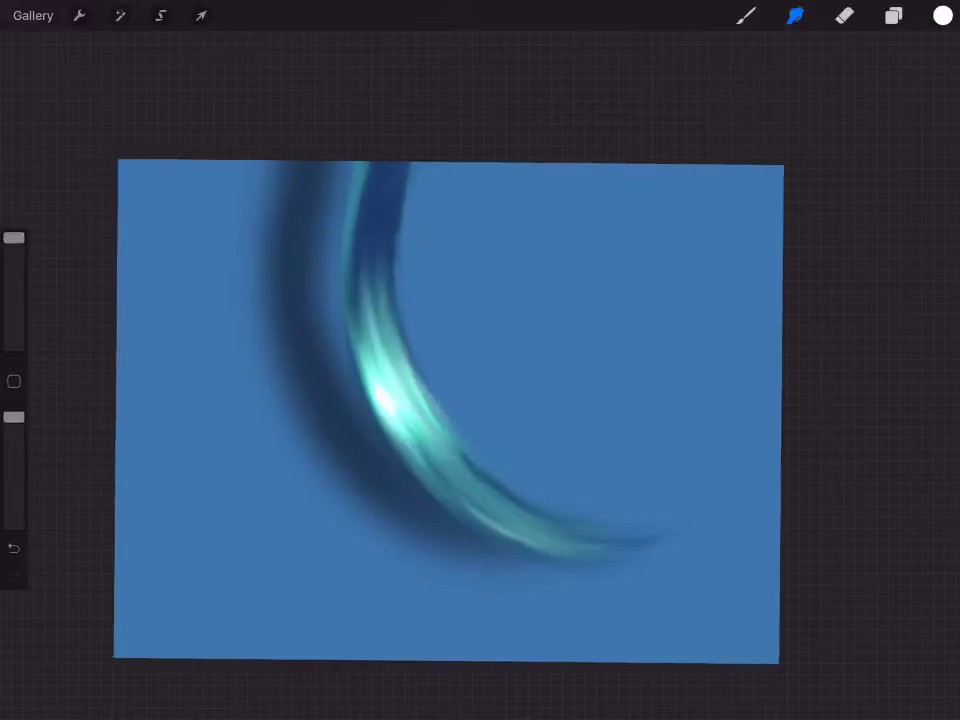
pyautogui.click(439, 461)
# Undo a thin dark-blue test line and select the upper Inserted Image layer.
pyautogui.moveTo(360, 163); pyautogui.dragTo(349, 222)
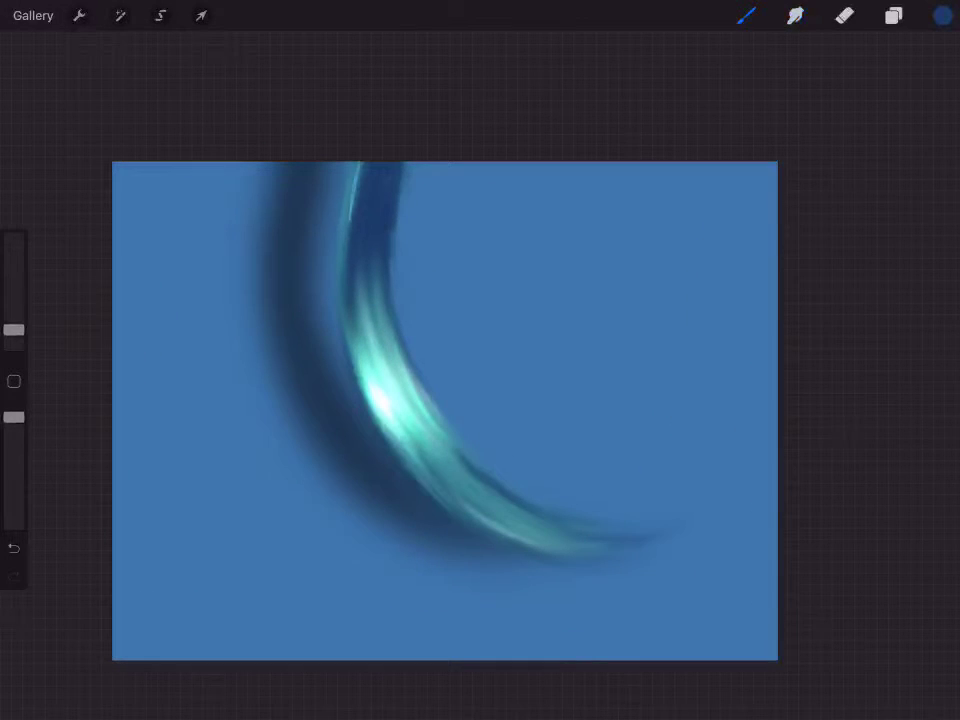
pyautogui.click(14, 548)
pyautogui.click(893, 15)
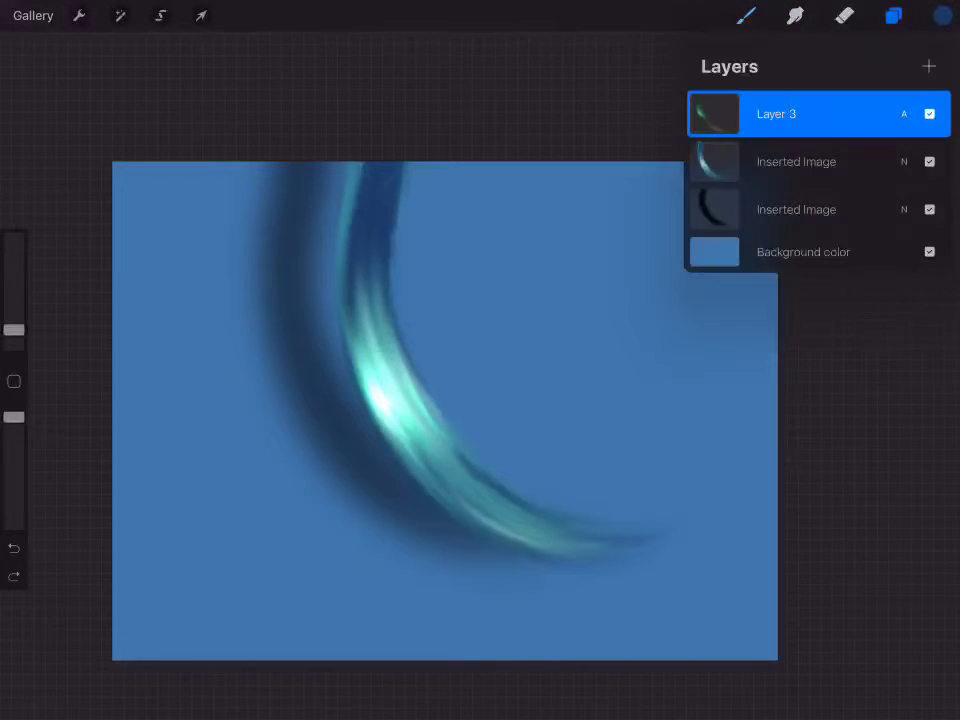
pyautogui.click(796, 161)
pyautogui.click(893, 15)
# With a larger brush, cover the cyan top edge in dark blue and soften its left side.
pyautogui.moveTo(358, 165); pyautogui.dragTo(348, 215)
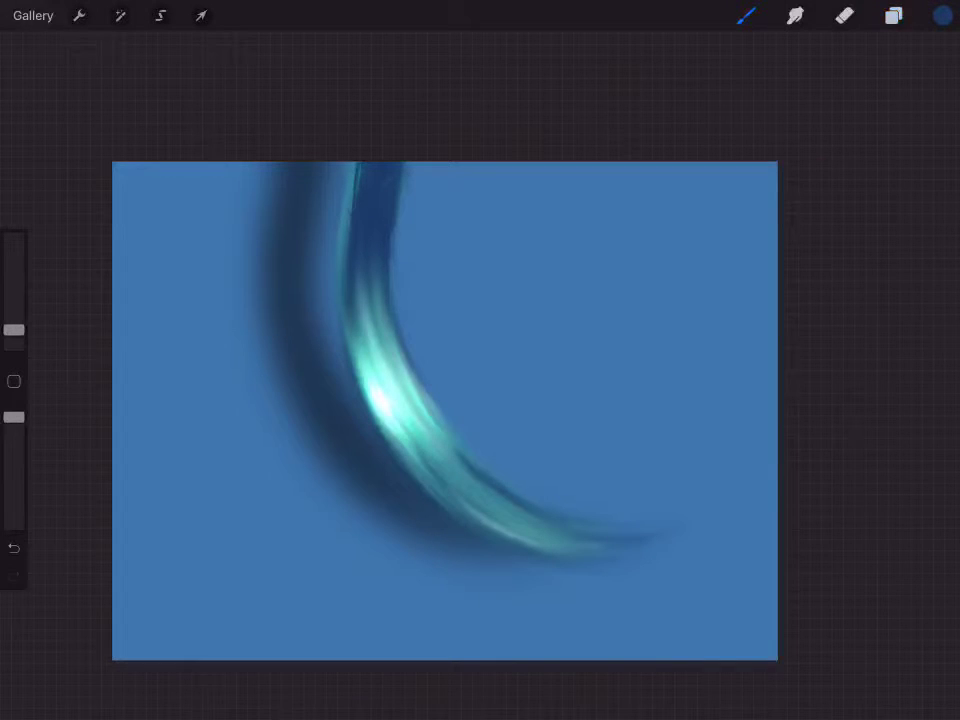
pyautogui.moveTo(14, 329); pyautogui.dragTo(14, 320)
pyautogui.moveTo(360, 166); pyautogui.dragTo(342, 262)
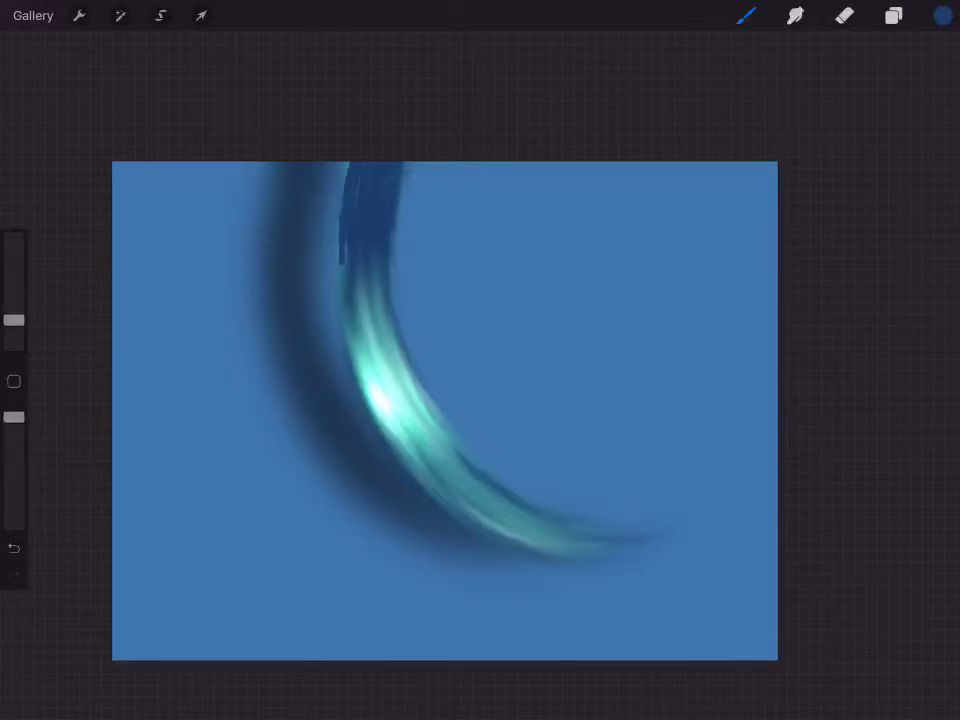
pyautogui.moveTo(342, 172); pyautogui.dragTo(338, 260)
pyautogui.click(795, 15)
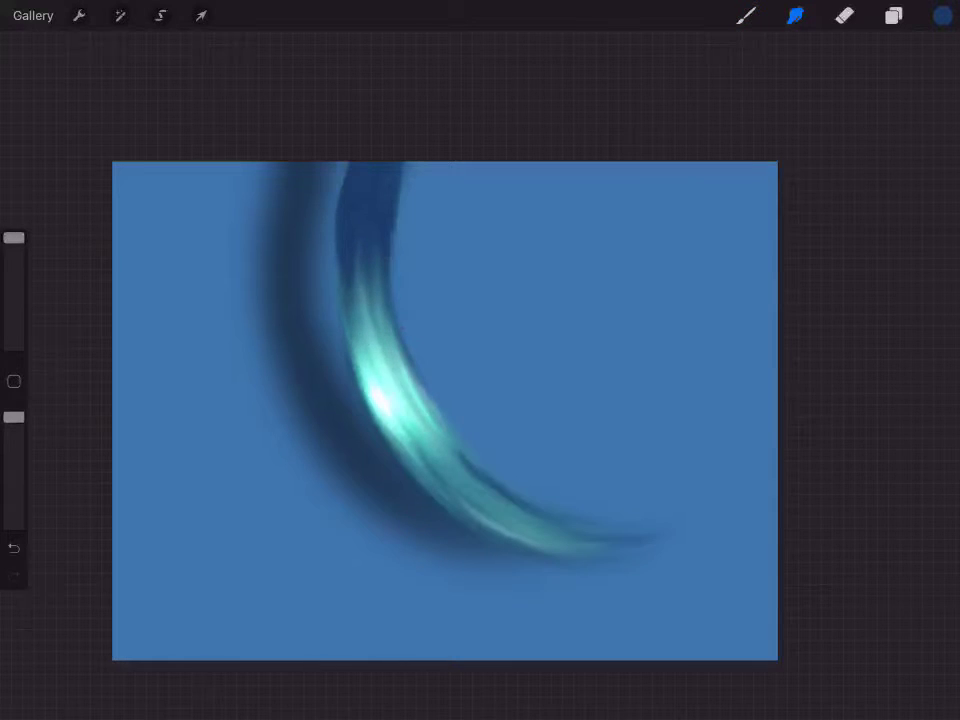
# Choose a deep purple, try purple strokes and a smudge at the strand's top, then undo them.
pyautogui.click(943, 15)
pyautogui.moveTo(866, 350); pyautogui.dragTo(900, 350)
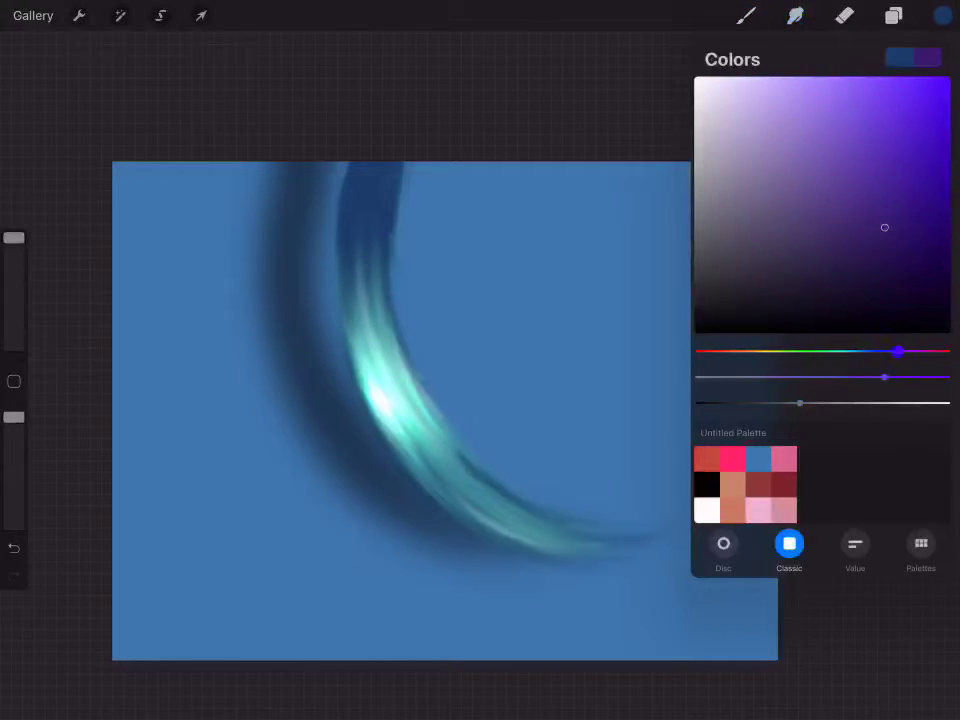
pyautogui.moveTo(14, 237); pyautogui.dragTo(14, 320)
pyautogui.click(746, 15)
pyautogui.moveTo(370, 165); pyautogui.dragTo(360, 265)
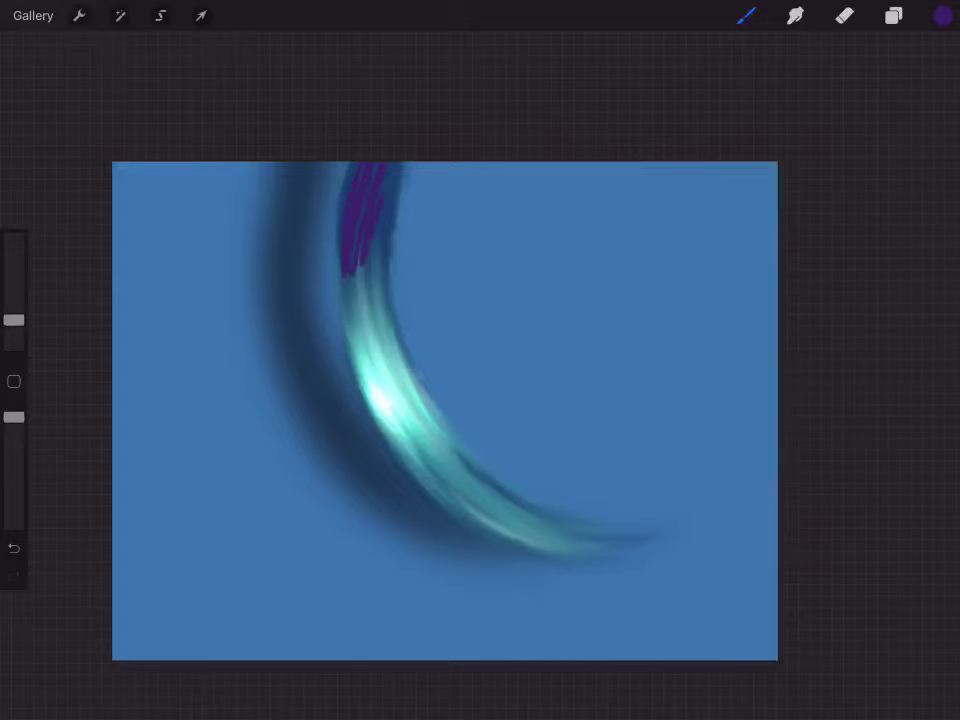
pyautogui.click(795, 15)
pyautogui.moveTo(368, 170); pyautogui.dragTo(362, 265)
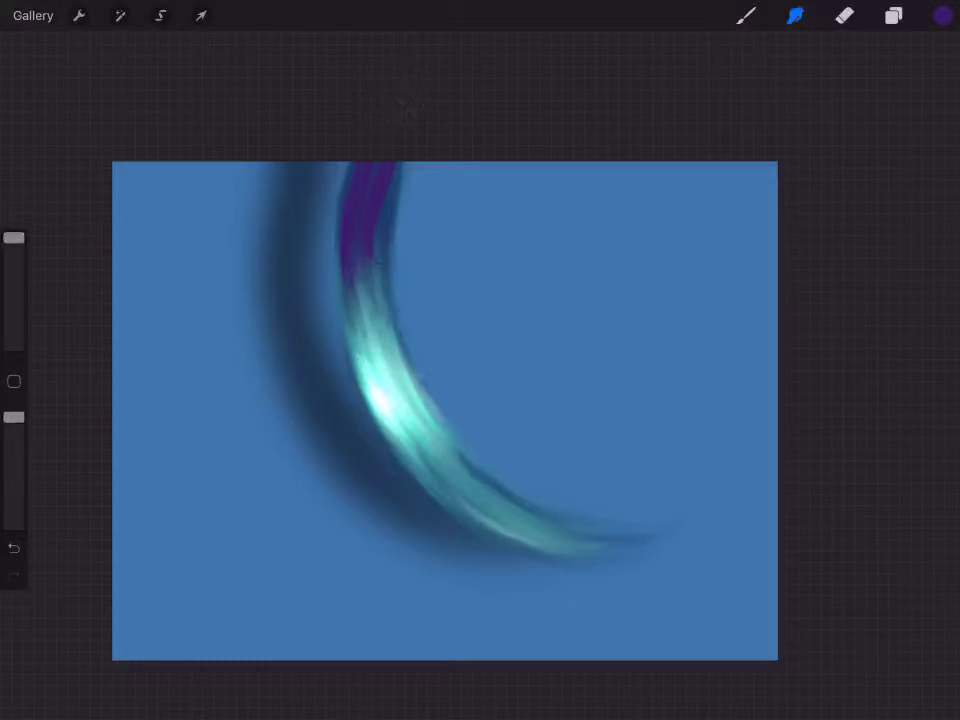
pyautogui.hotkey('ctrl', 'z')
pyautogui.hotkey('ctrl', 'z')
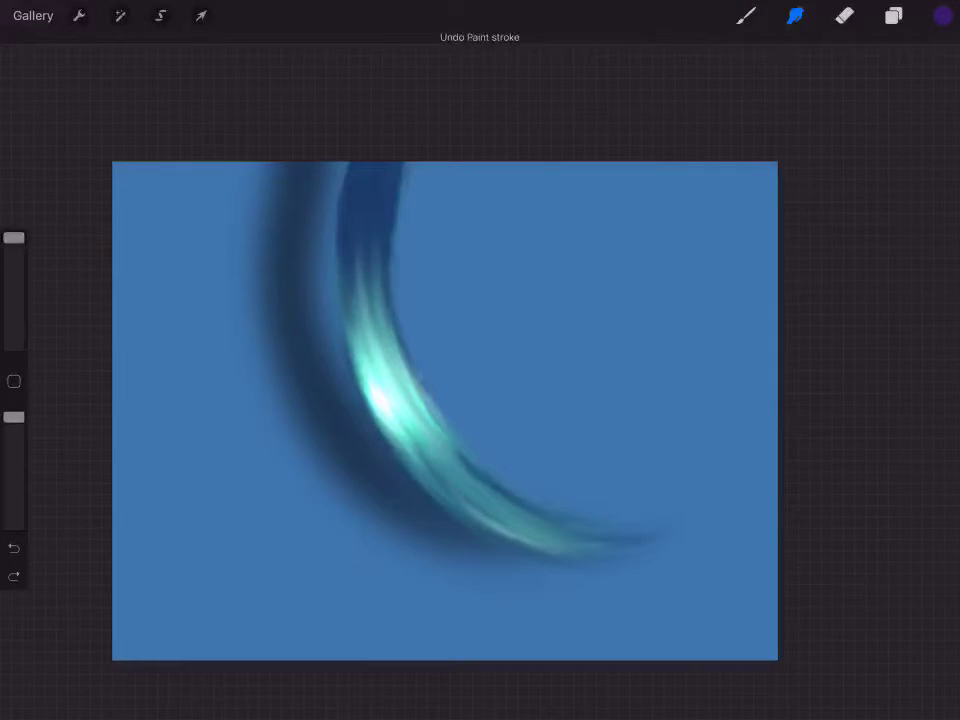
# Paint thin purple streaks over the dark blue at the strand's top with a resized brush.
pyautogui.moveTo(14, 238); pyautogui.dragTo(14, 325)
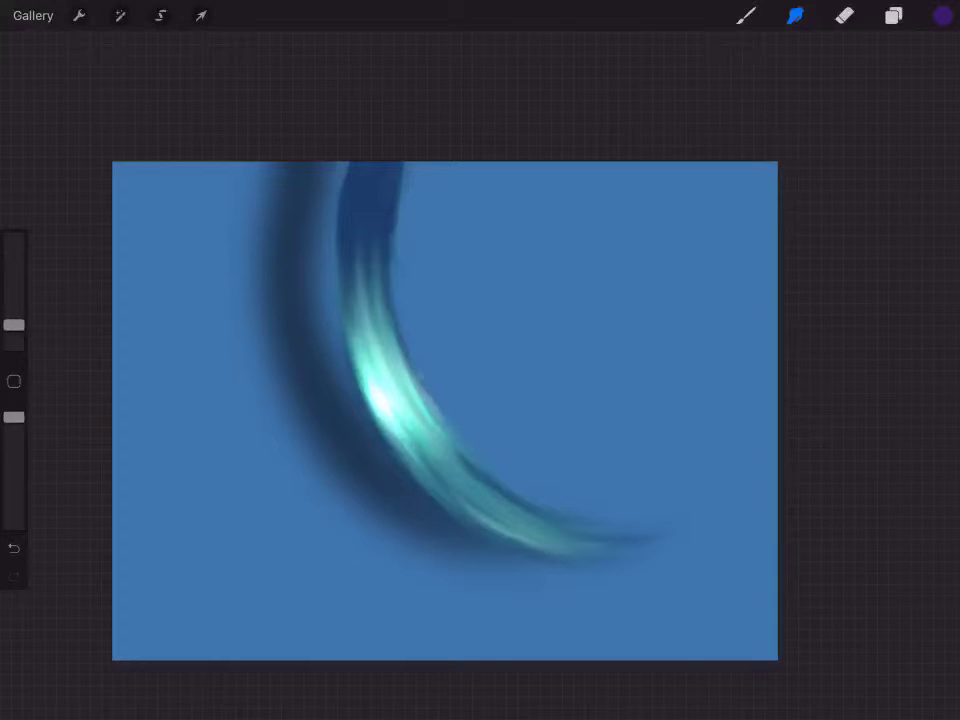
pyautogui.click(745, 15)
pyautogui.moveTo(14, 325); pyautogui.dragTo(14, 311)
pyautogui.moveTo(390, 168); pyautogui.dragTo(381, 300)
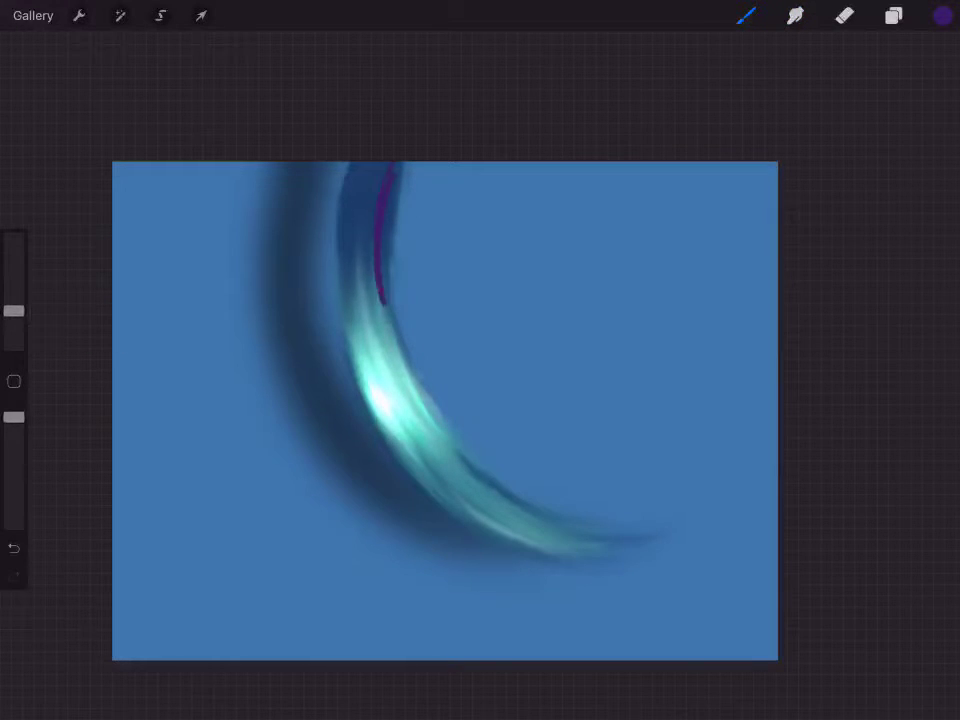
pyautogui.hotkey('ctrl', 'z')
pyautogui.moveTo(14, 311); pyautogui.dragTo(14, 325)
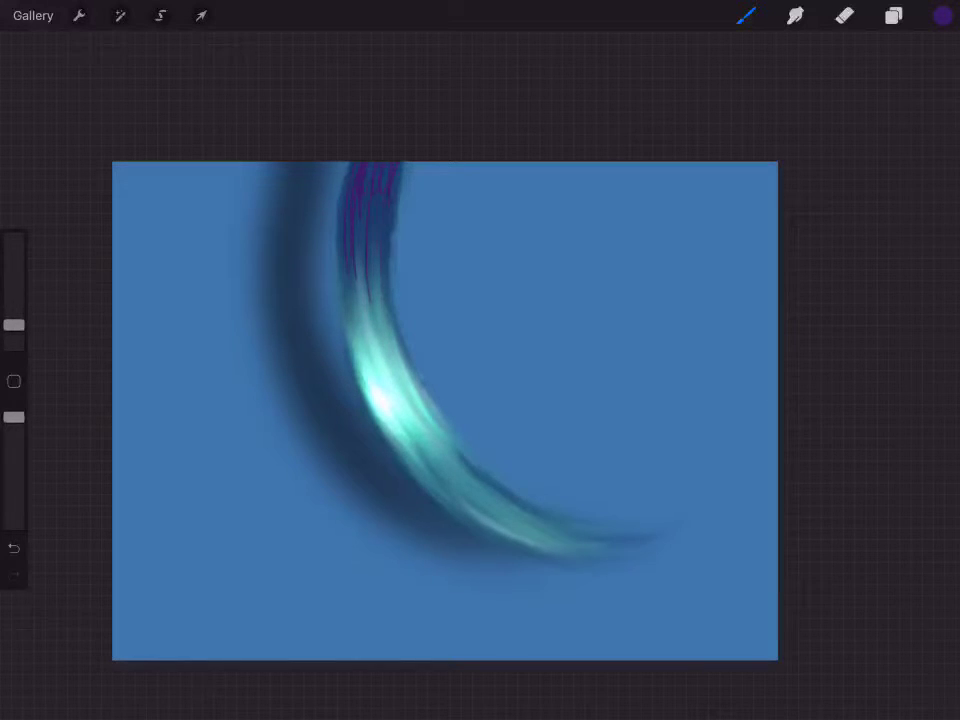
pyautogui.click(795, 15)
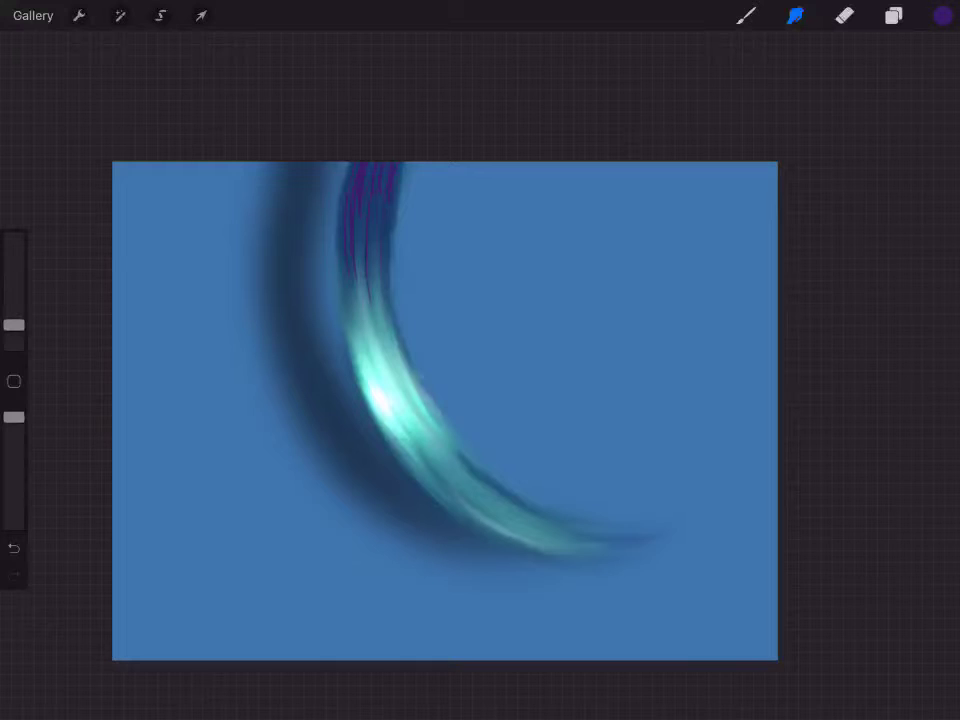
pyautogui.moveTo(14, 325); pyautogui.dragTo(14, 237)
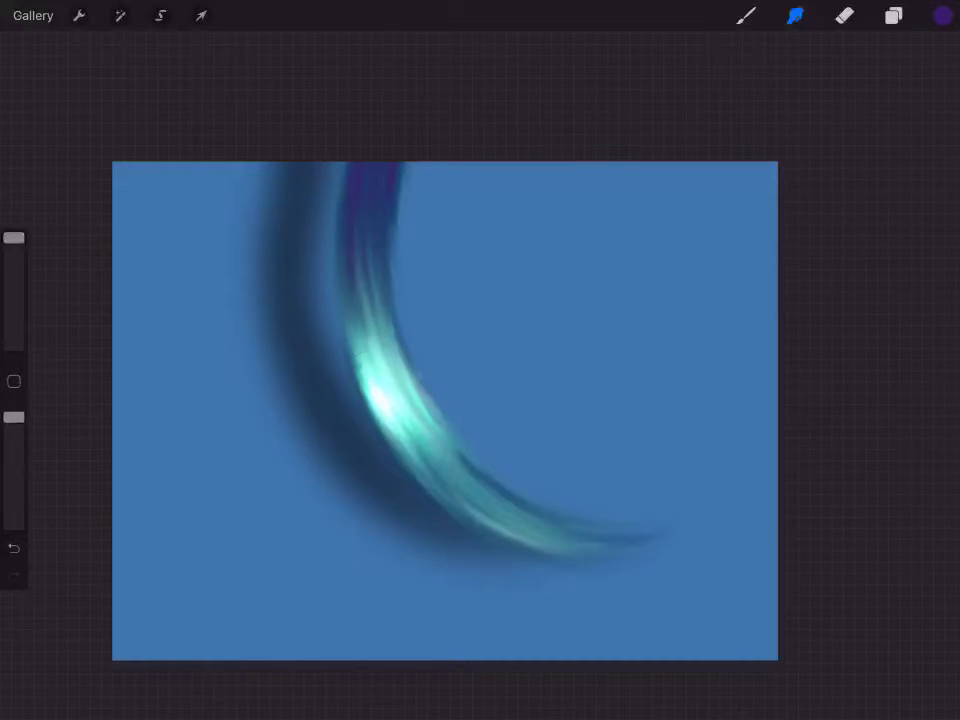
# Blend the purple streaks into the strand, undoing the last smudge.
pyautogui.moveTo(398, 229); pyautogui.dragTo(398, 304)
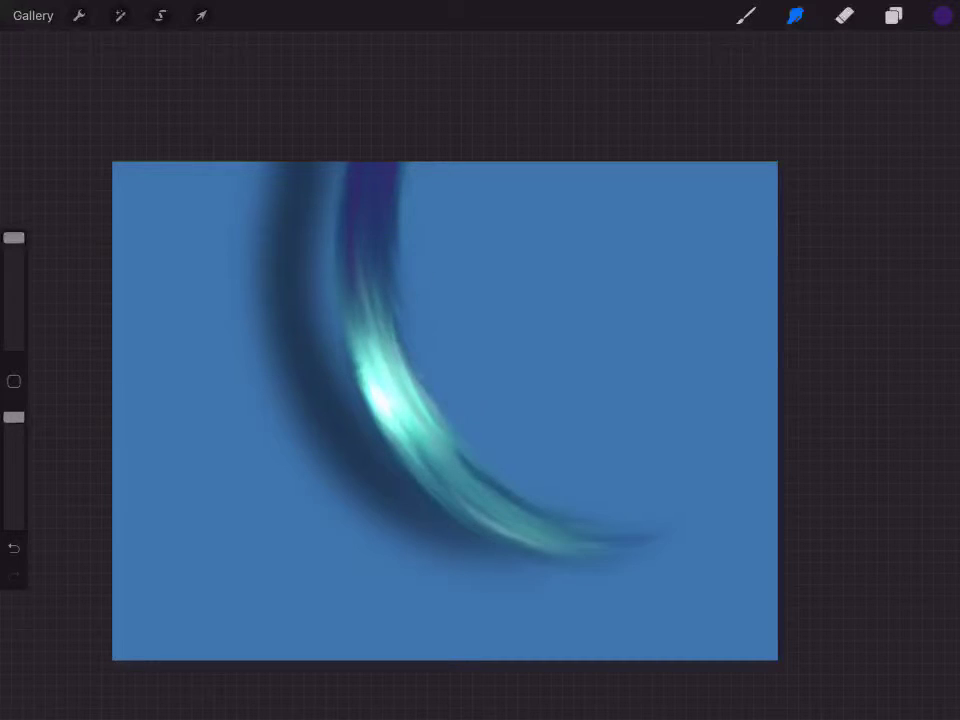
pyautogui.scroll(-3, 445, 410)
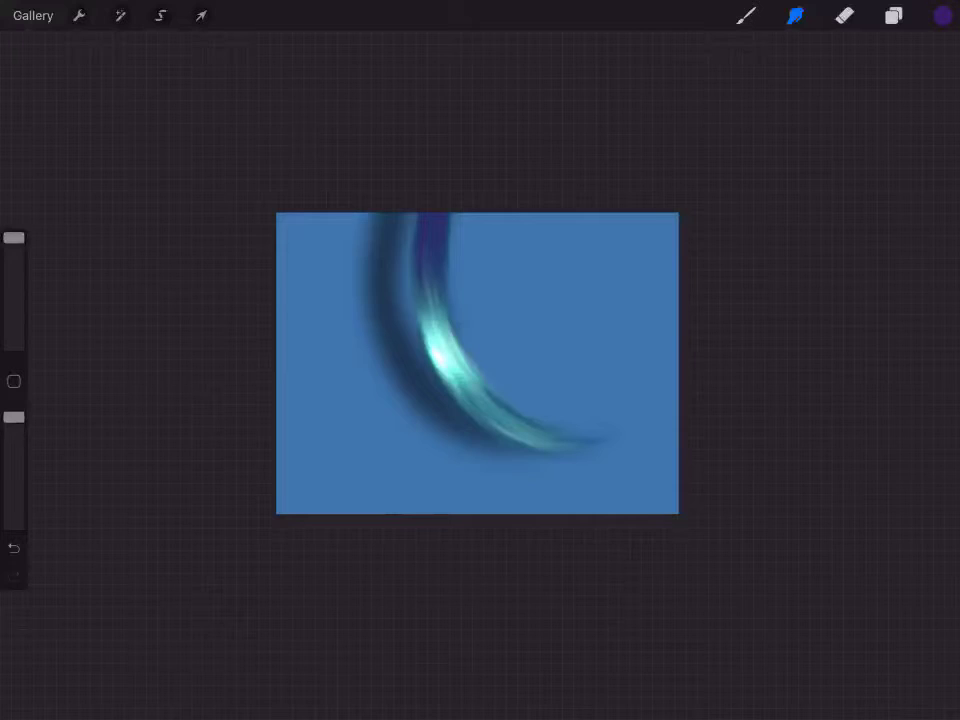
pyautogui.scroll(3, 477, 363)
pyautogui.hotkey('ctrl', 'z')
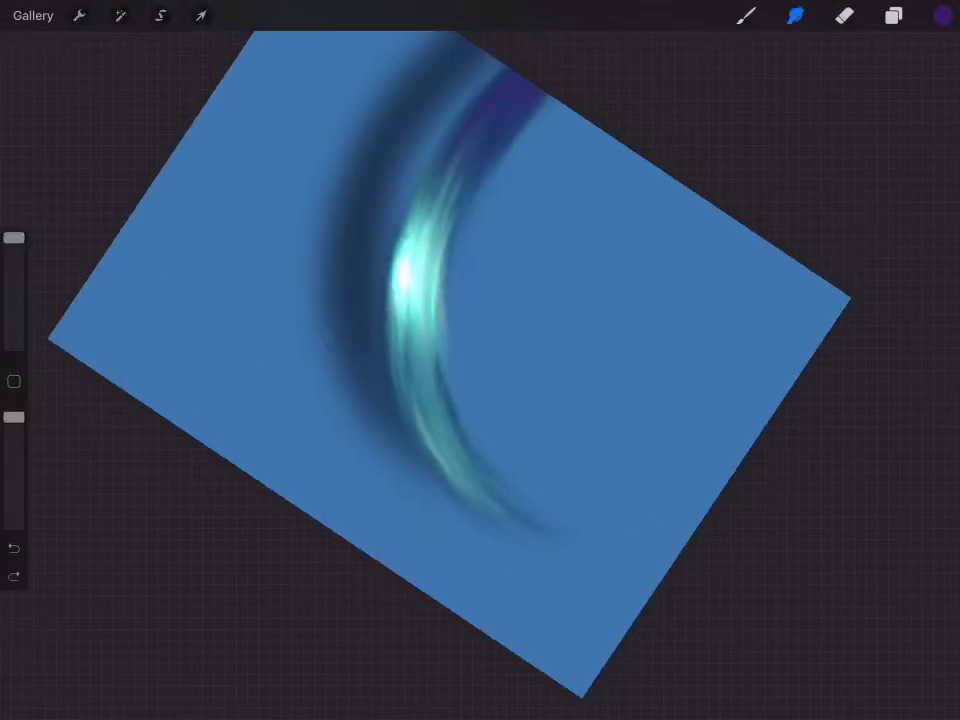
# Try textured smudge streaks along the glowing crescent, then undo both.
pyautogui.moveTo(510, 95)
pyautogui.mouseDown()
pyautogui.moveTo(407, 272)
pyautogui.moveTo(405, 330)
pyautogui.moveTo(435, 430)
pyautogui.mouseUp()
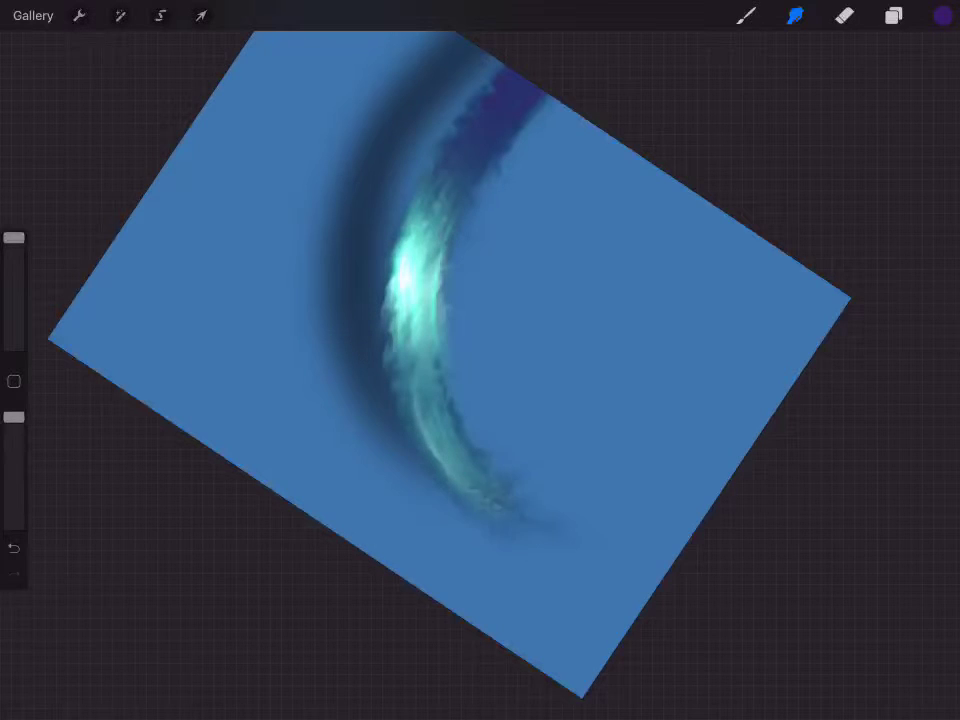
pyautogui.moveTo(460, 480)
pyautogui.mouseDown()
pyautogui.moveTo(425, 400)
pyautogui.moveTo(435, 215)
pyautogui.mouseUp()
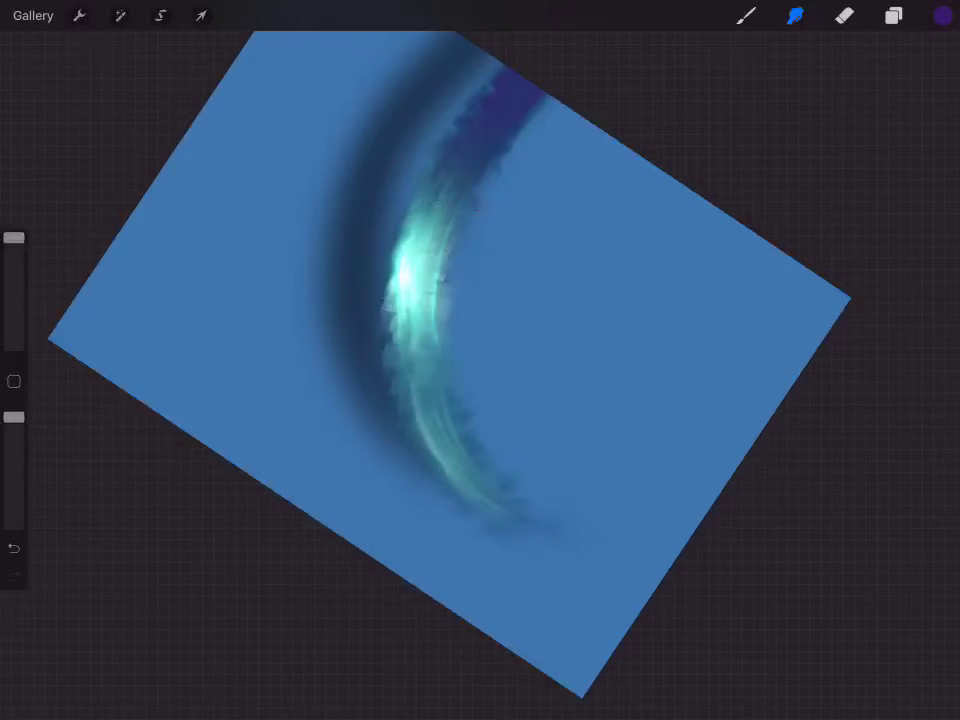
pyautogui.hotkey('ctrl', 'z')
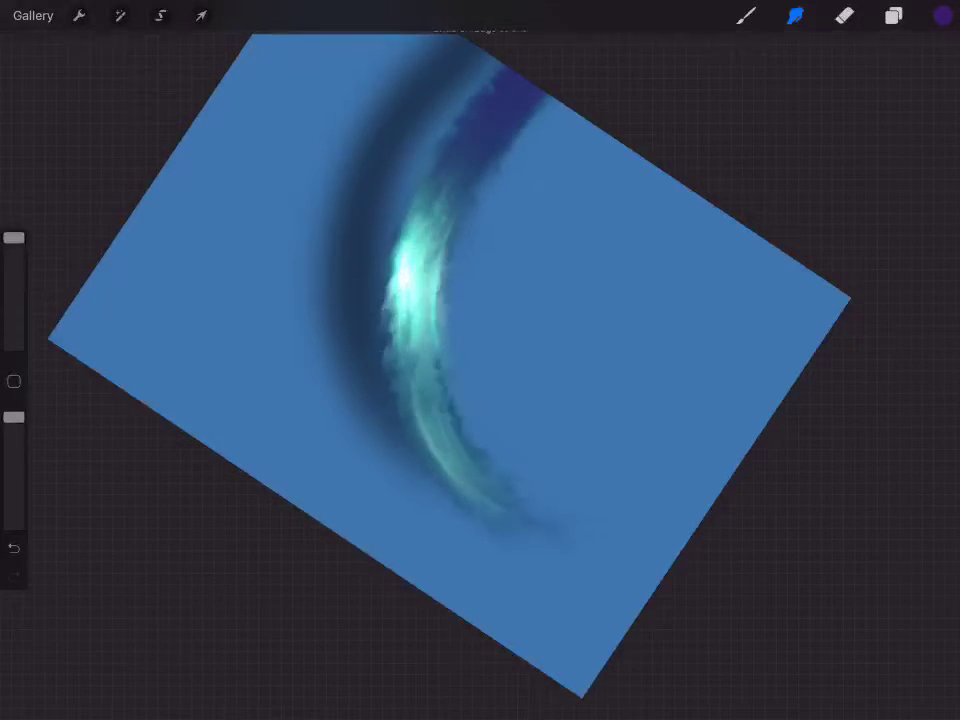
pyautogui.hotkey('ctrl', 'z')
pyautogui.click(795, 15)
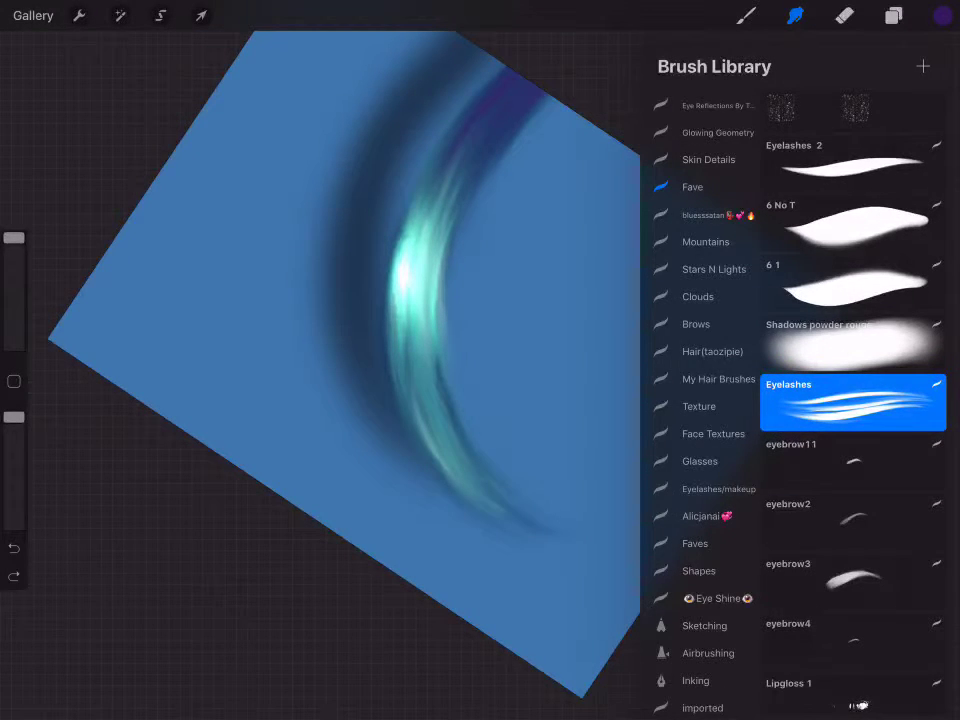
# Set Smudge to a smaller speckled brush, trial a lengthwise smear, then undo it.
pyautogui.click(855, 107)
pyautogui.click(300, 450)
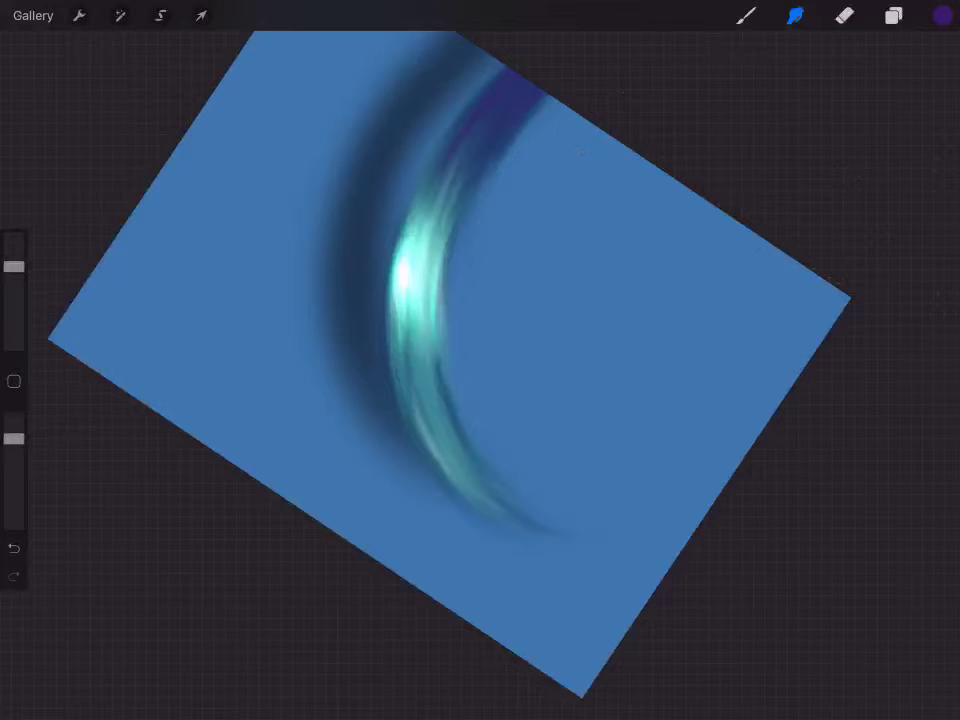
pyautogui.moveTo(14, 266); pyautogui.dragTo(14, 329)
pyautogui.scroll(5, 420, 300)
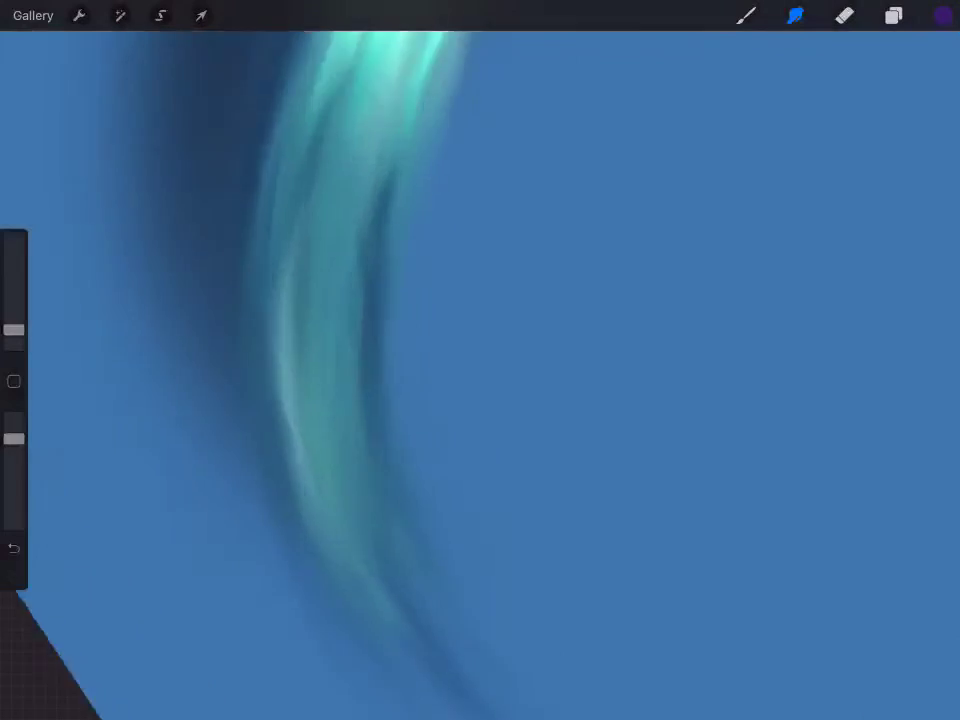
pyautogui.moveTo(300, 60)
pyautogui.mouseDown()
pyautogui.moveTo(240, 500)
pyautogui.moveTo(300, 440)
pyautogui.mouseUp()
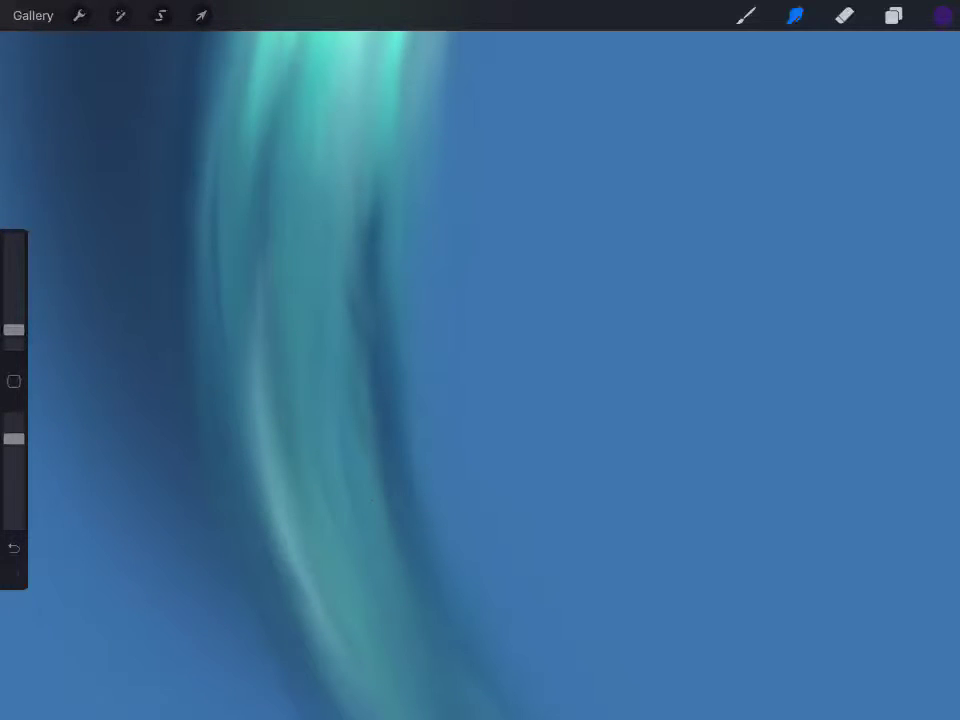
pyautogui.hotkey('ctrl', 'z')
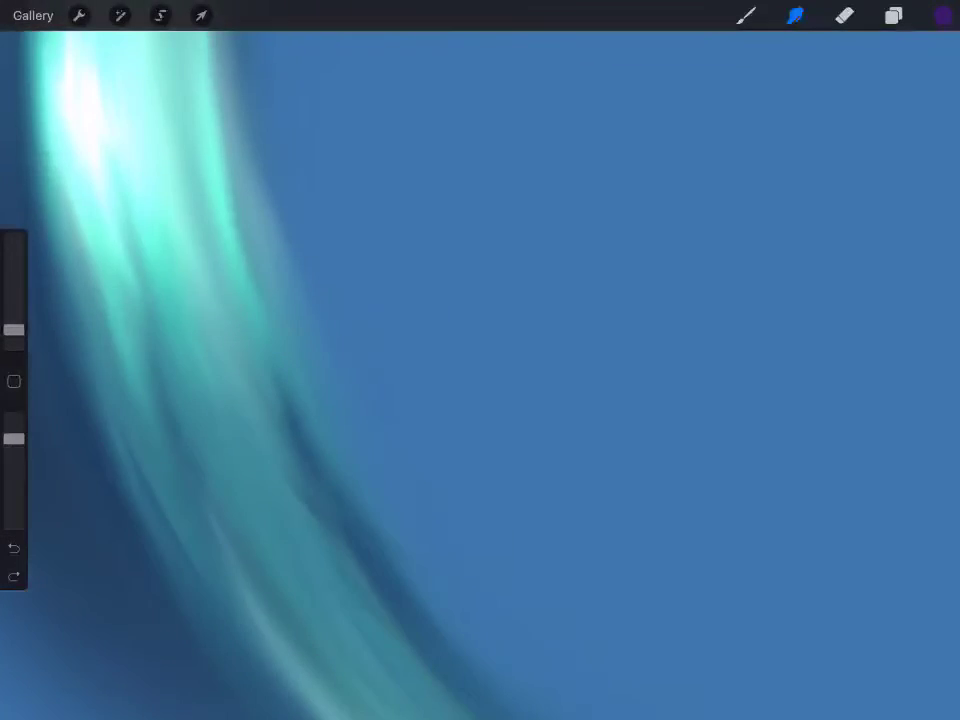
# Choose the eyebrow3 brush for smudging and refit the canvas on the whole strand.
pyautogui.click(795, 15)
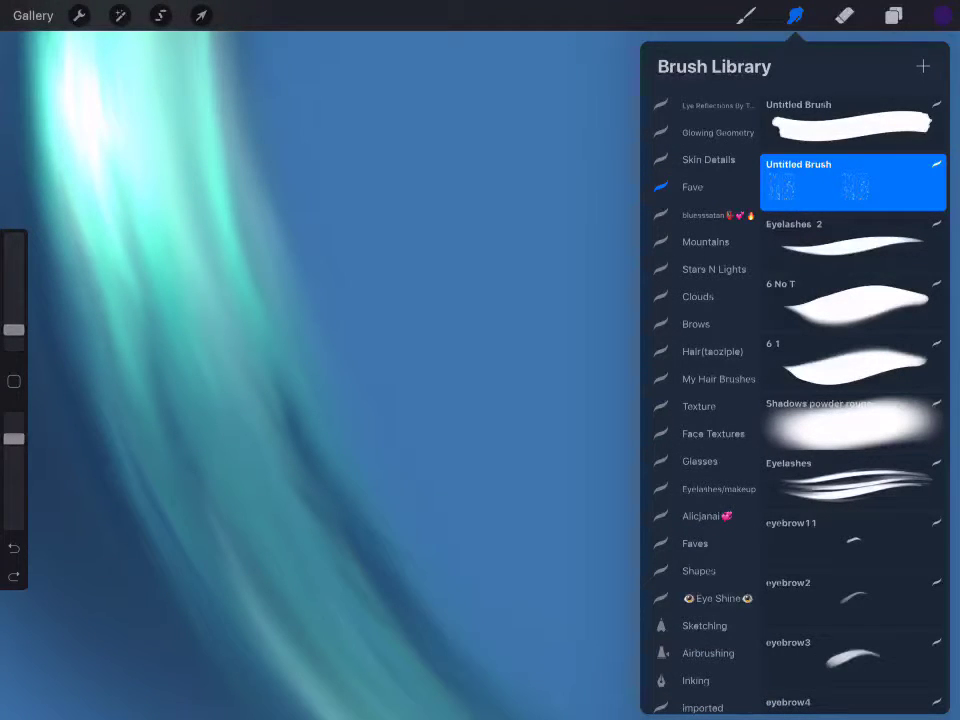
pyautogui.click(850, 658)
pyautogui.click(795, 15)
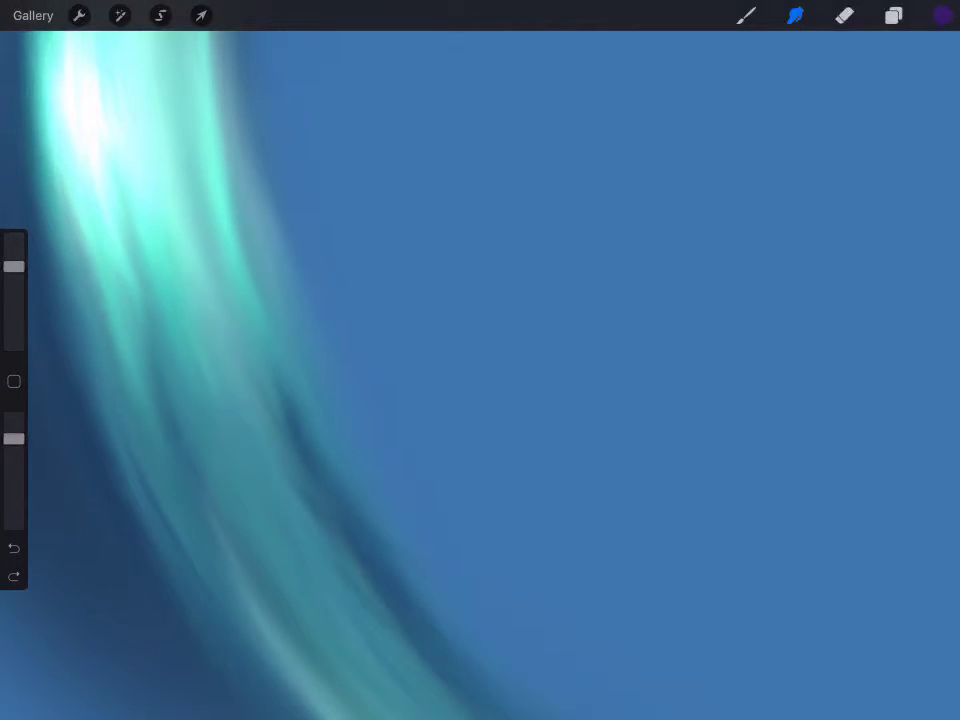
pyautogui.moveTo(200, 360); pyautogui.dragTo(450, 330)
pyautogui.moveTo(365, 130); pyautogui.dragTo(380, 340)
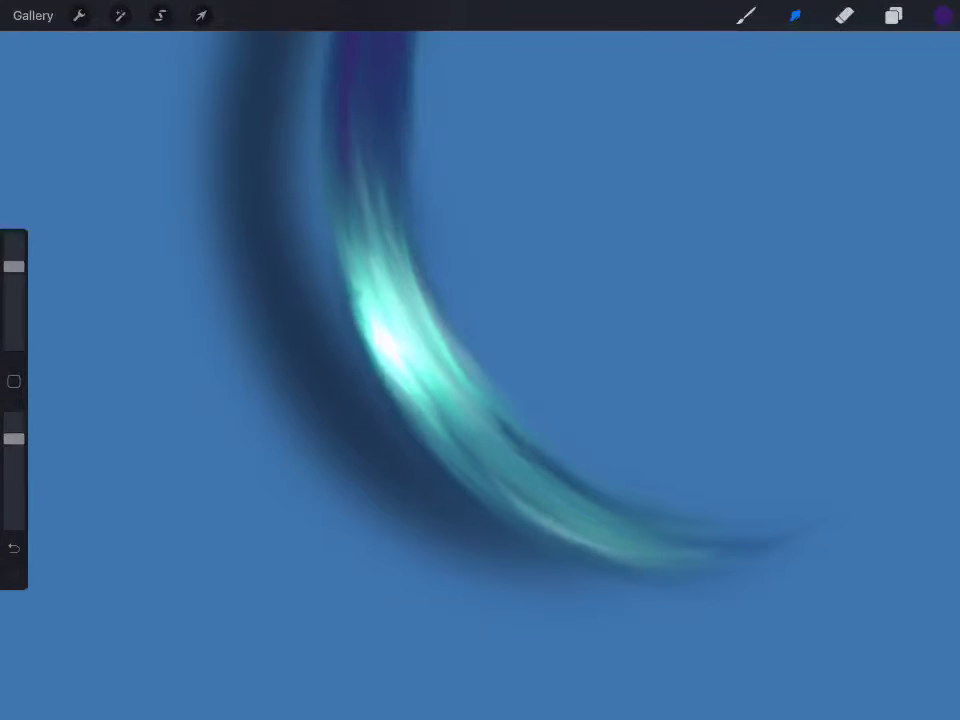
# Switch the smudge brush to eyebrow2.
pyautogui.click(795, 15)
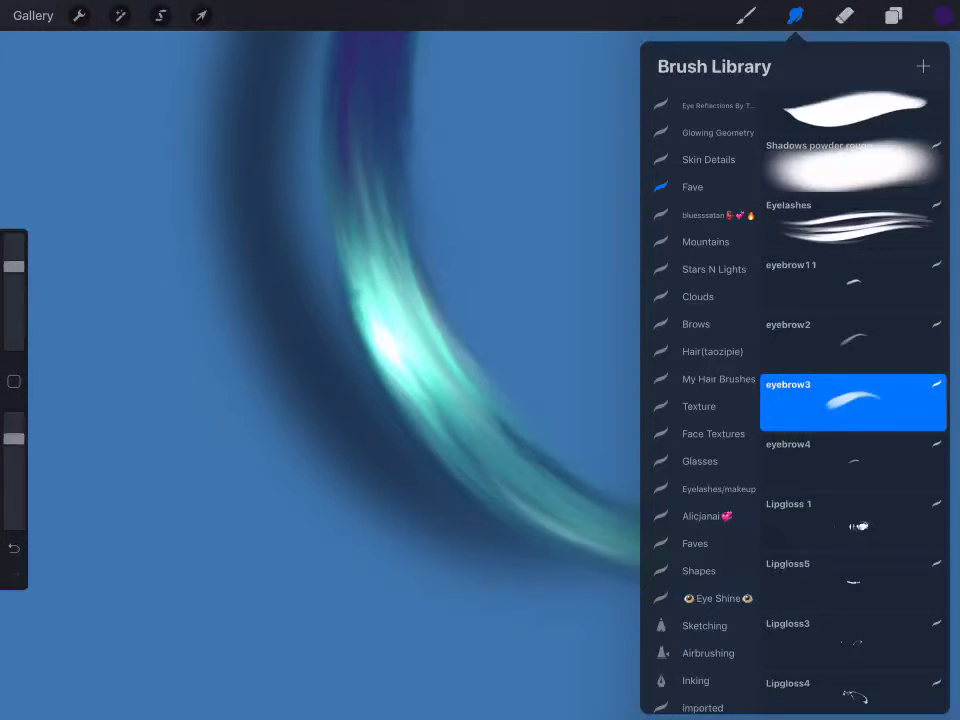
pyautogui.click(853, 525)
pyautogui.scroll(-5, 853, 400)
pyautogui.scroll(10, 853, 400)
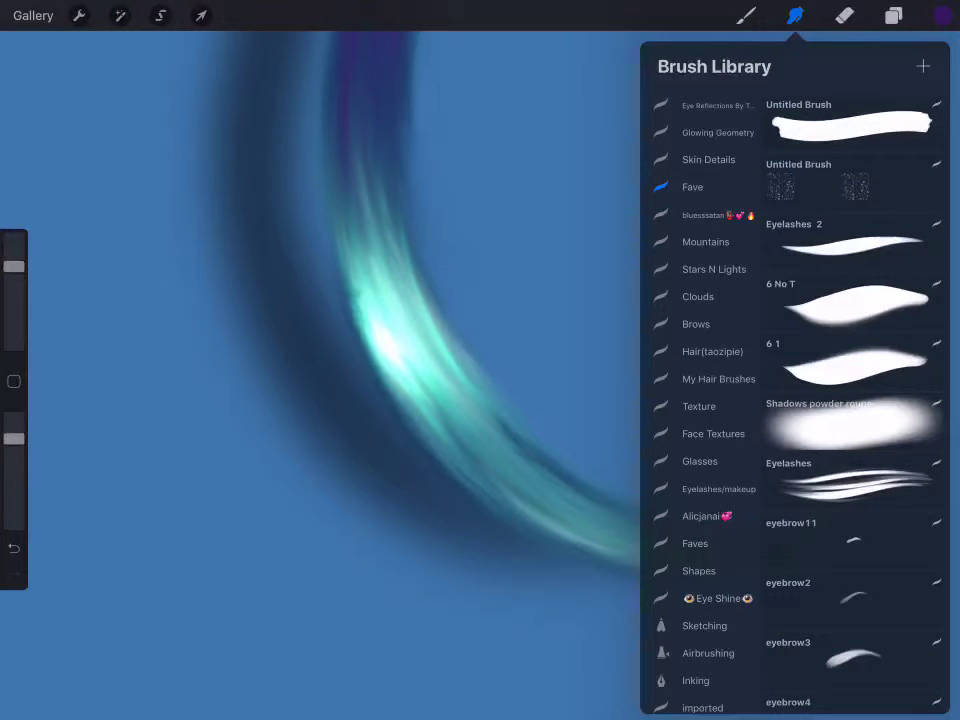
pyautogui.click(853, 600)
pyautogui.click(595, 393)
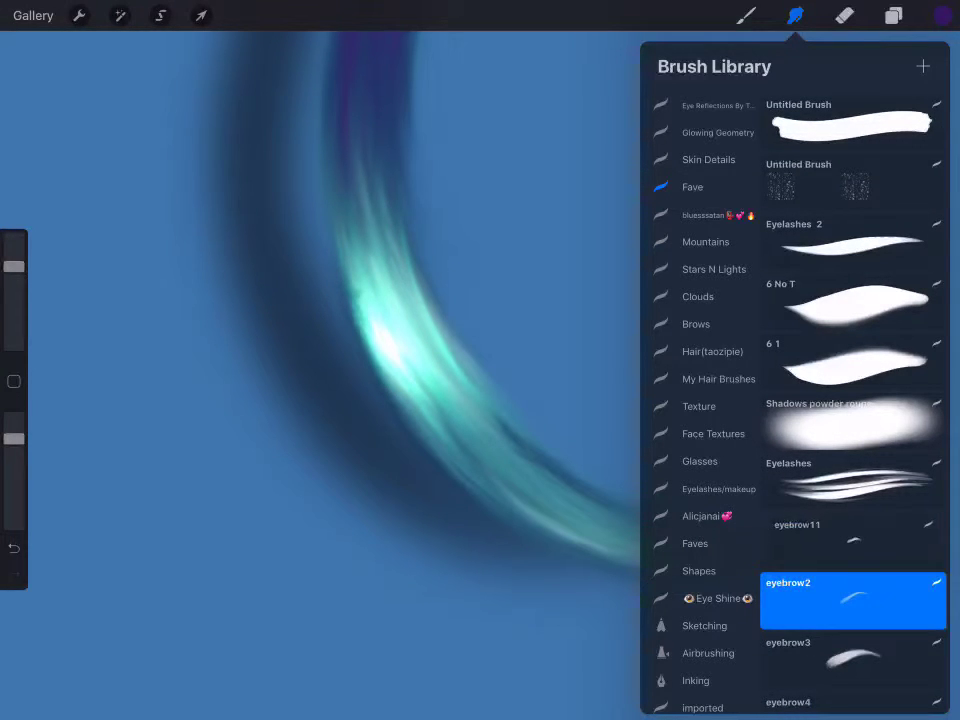
# Smudge across the strand's lower part, middle and top, then undo those strokes.
pyautogui.moveTo(610, 395); pyautogui.dragTo(440, 495)
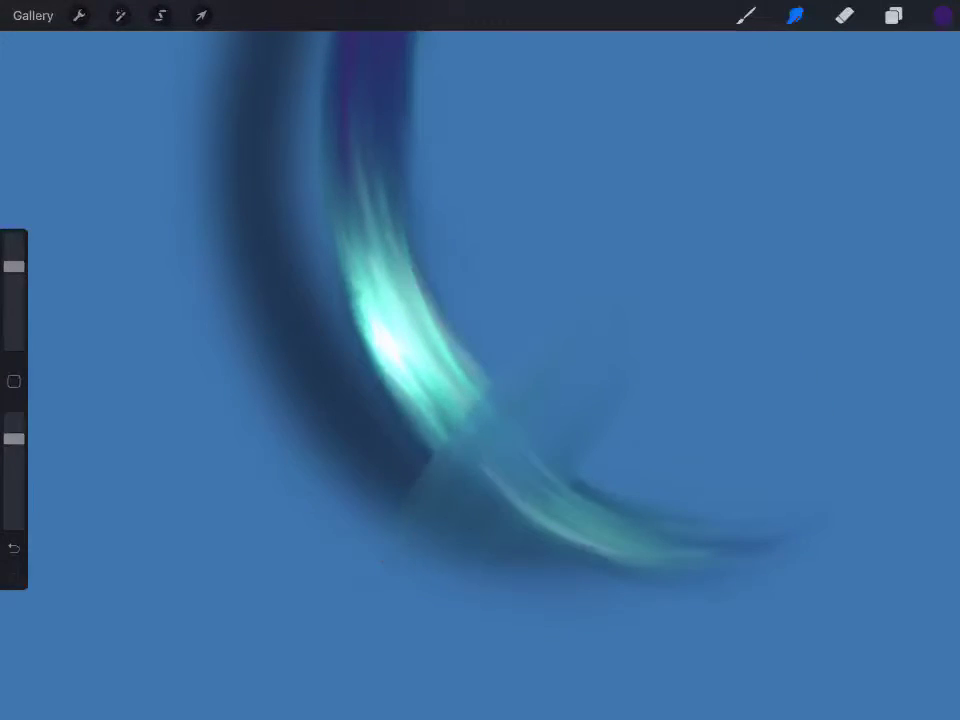
pyautogui.moveTo(580, 290); pyautogui.dragTo(350, 440)
pyautogui.moveTo(520, 100); pyautogui.dragTo(330, 220)
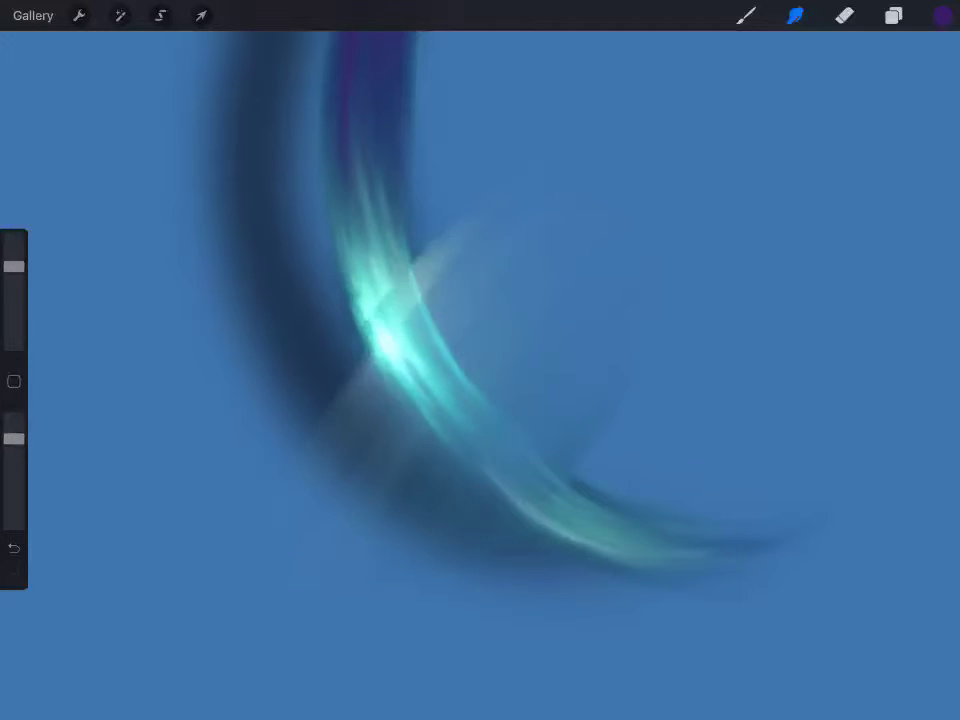
pyautogui.hotkey('ctrl', 'z')
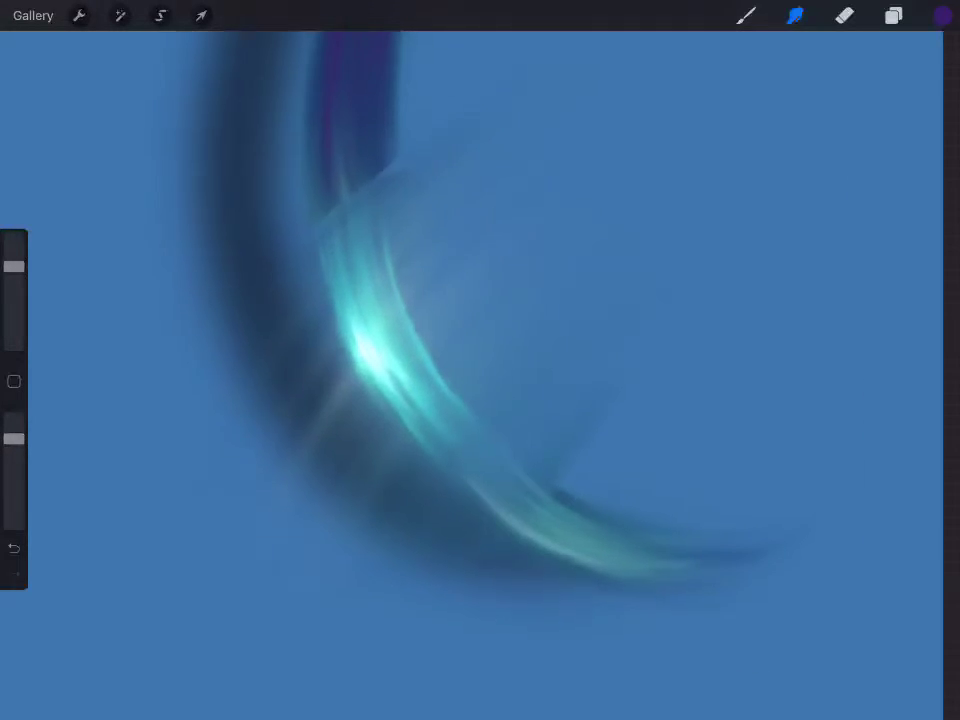
pyautogui.hotkey('ctrl', 'z')
pyautogui.hotkey('ctrl', 'z')
pyautogui.moveTo(295, 150)
pyautogui.mouseDown()
pyautogui.moveTo(262, 205)
pyautogui.moveTo(320, 320)
pyautogui.mouseUp()
pyautogui.hotkey('ctrl', 'z')
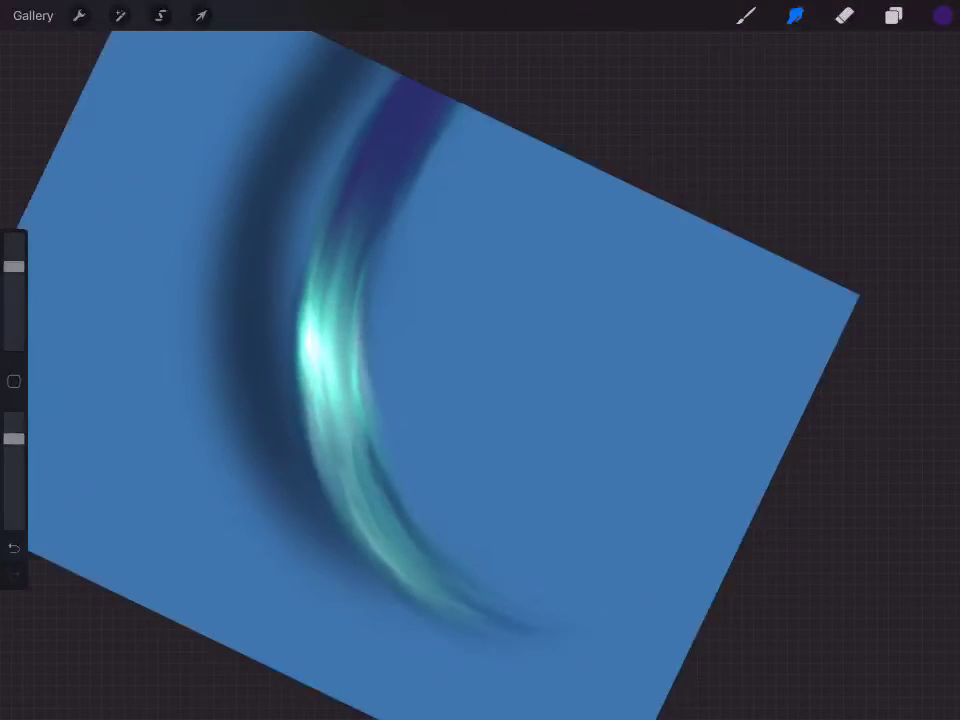
pyautogui.hotkey('ctrl', 'z')
# Trial smudges on the strand's left edge and upper part, undoing each.
pyautogui.moveTo(275, 125)
pyautogui.mouseDown()
pyautogui.moveTo(265, 340)
pyautogui.moveTo(300, 425)
pyautogui.mouseUp()
pyautogui.moveTo(300, 58)
pyautogui.mouseDown()
pyautogui.moveTo(250, 160)
pyautogui.moveTo(265, 420)
pyautogui.mouseUp()
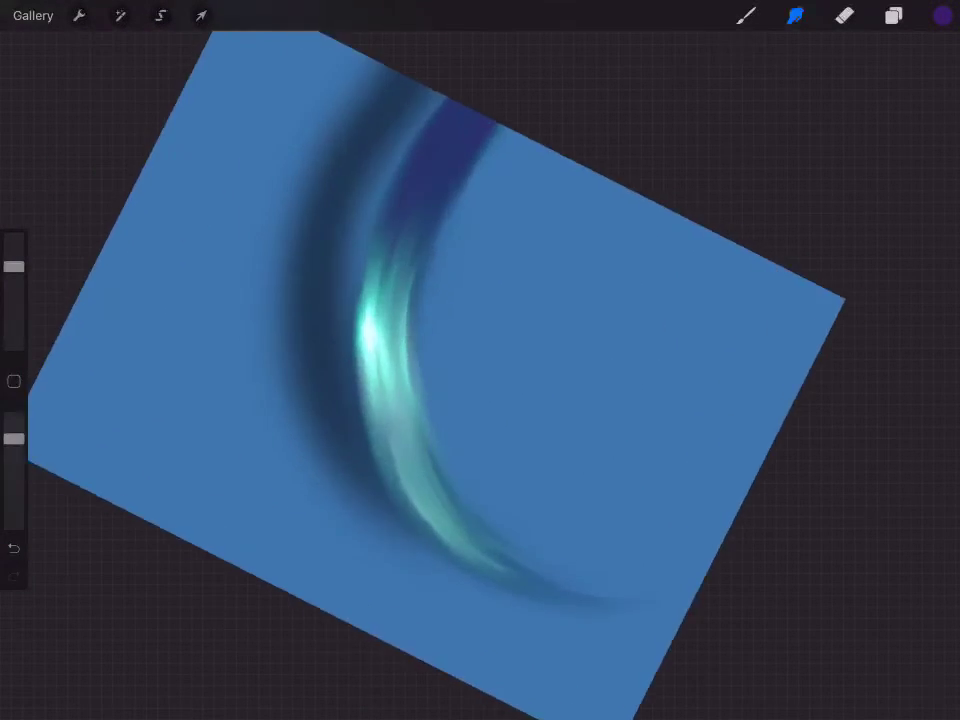
pyautogui.hotkey('ctrl', 'z')
pyautogui.hotkey('ctrl', 'z')
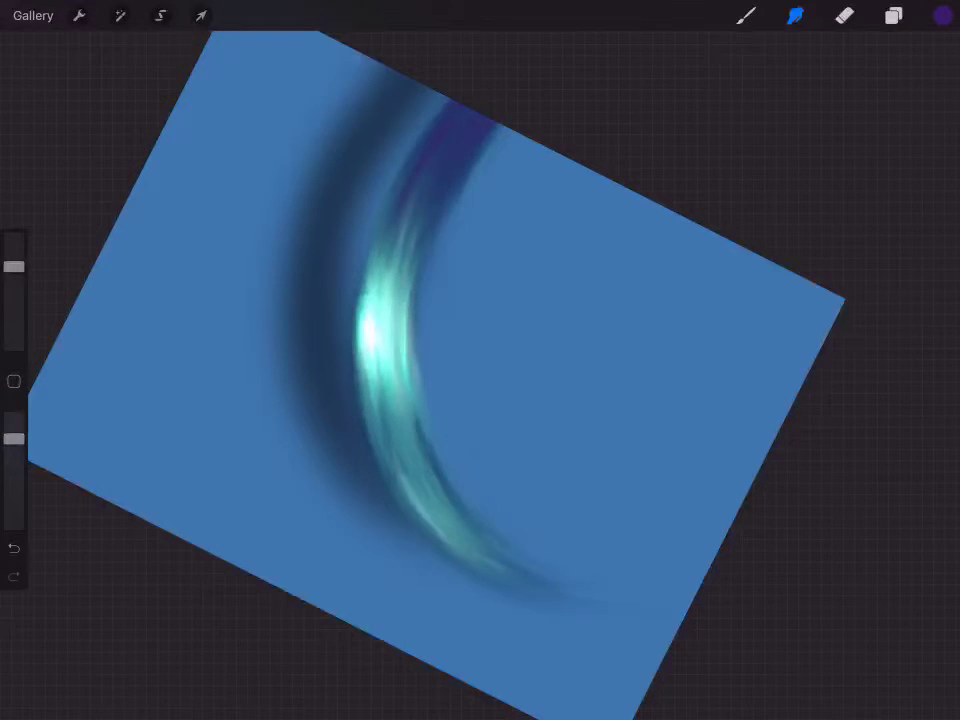
pyautogui.hotkey('ctrl', 'z')
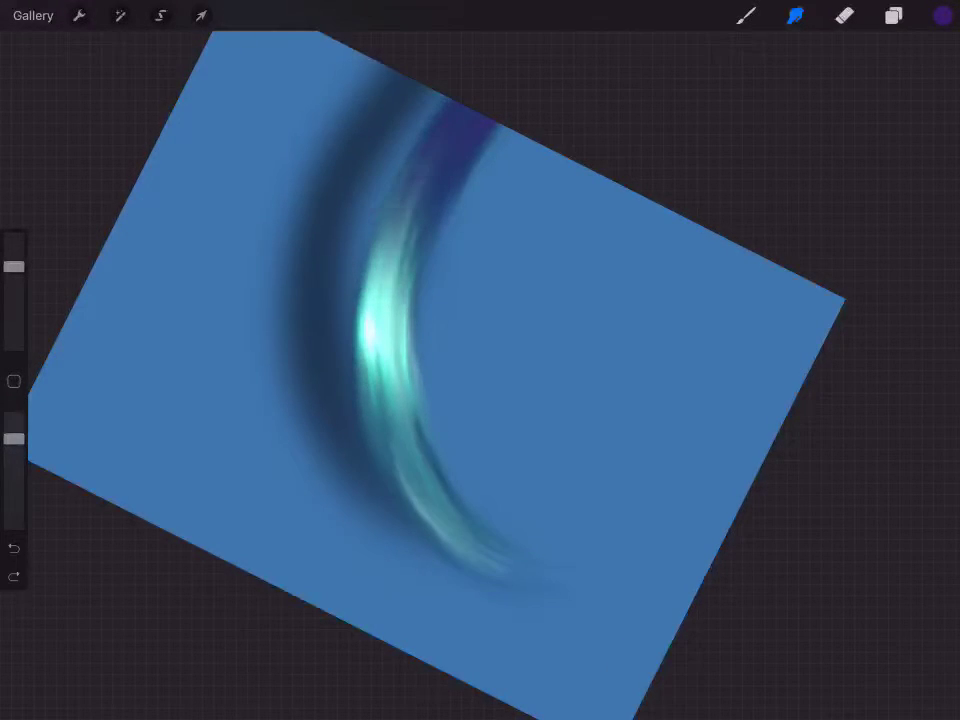
pyautogui.moveTo(455, 125); pyautogui.dragTo(392, 340)
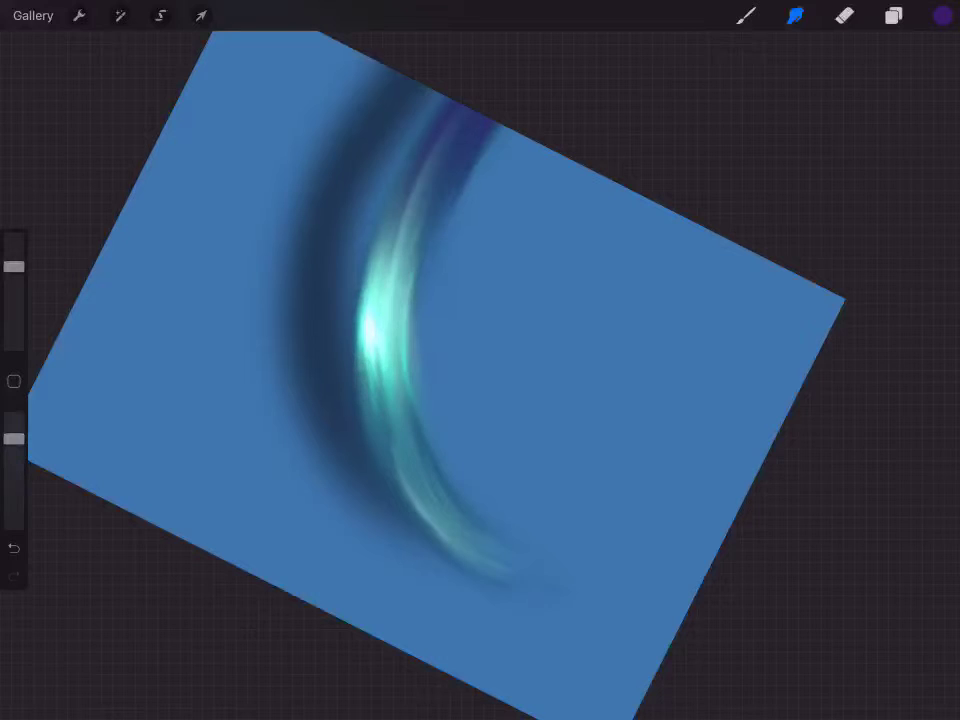
pyautogui.moveTo(465, 120); pyautogui.dragTo(385, 265)
pyautogui.hotkey('ctrl', 'z')
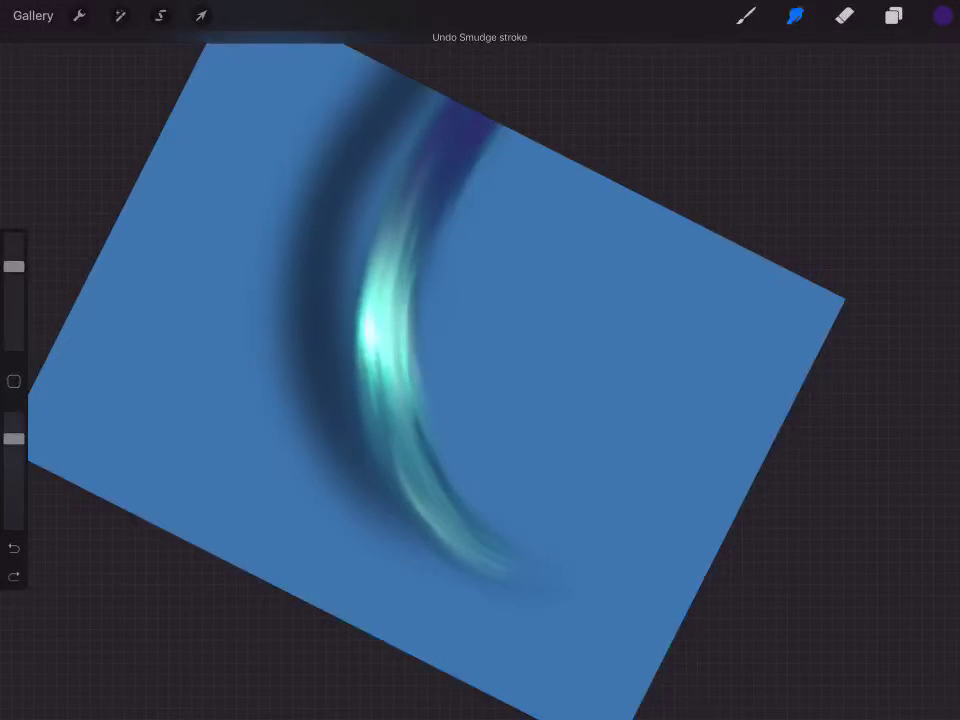
pyautogui.hotkey('ctrl', 'z')
# Try Lipgloss 1 smudge streaks on the strand's purple top, then undo them.
pyautogui.click(795, 15)
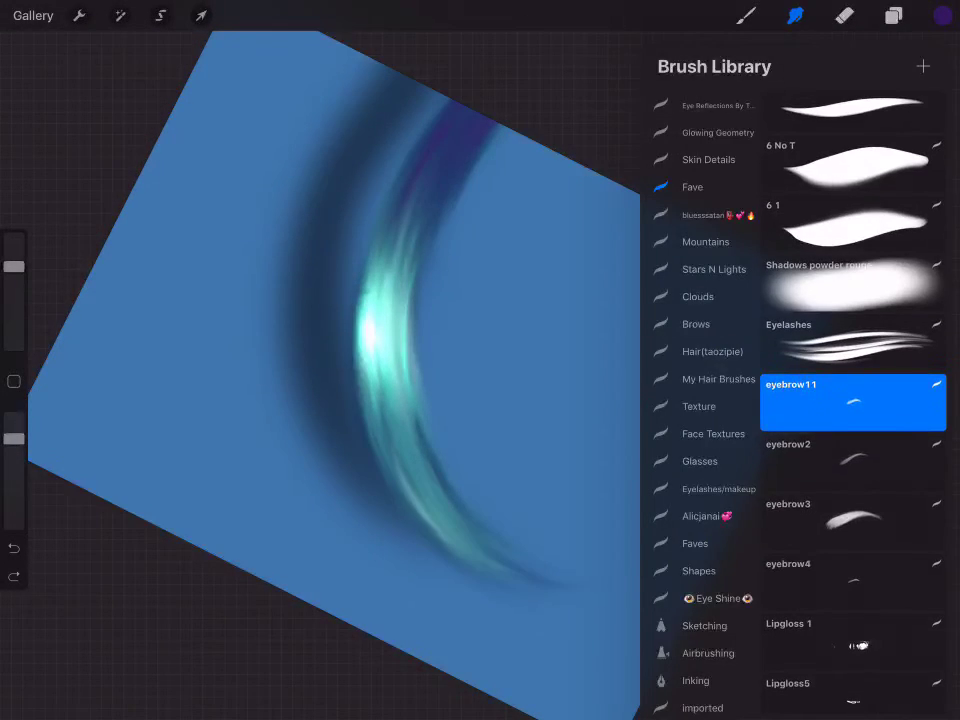
pyautogui.click(852, 645)
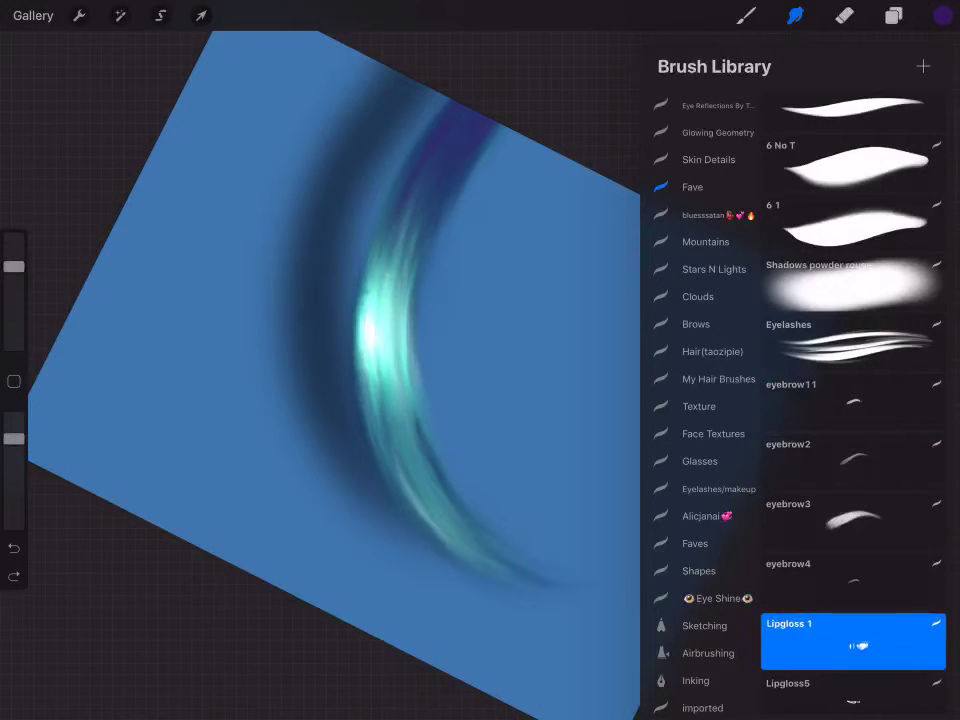
pyautogui.moveTo(439, 561); pyautogui.dragTo(524, 561)
pyautogui.moveTo(455, 150)
pyautogui.mouseDown()
pyautogui.moveTo(540, 145)
pyautogui.moveTo(365, 460)
pyautogui.mouseUp()
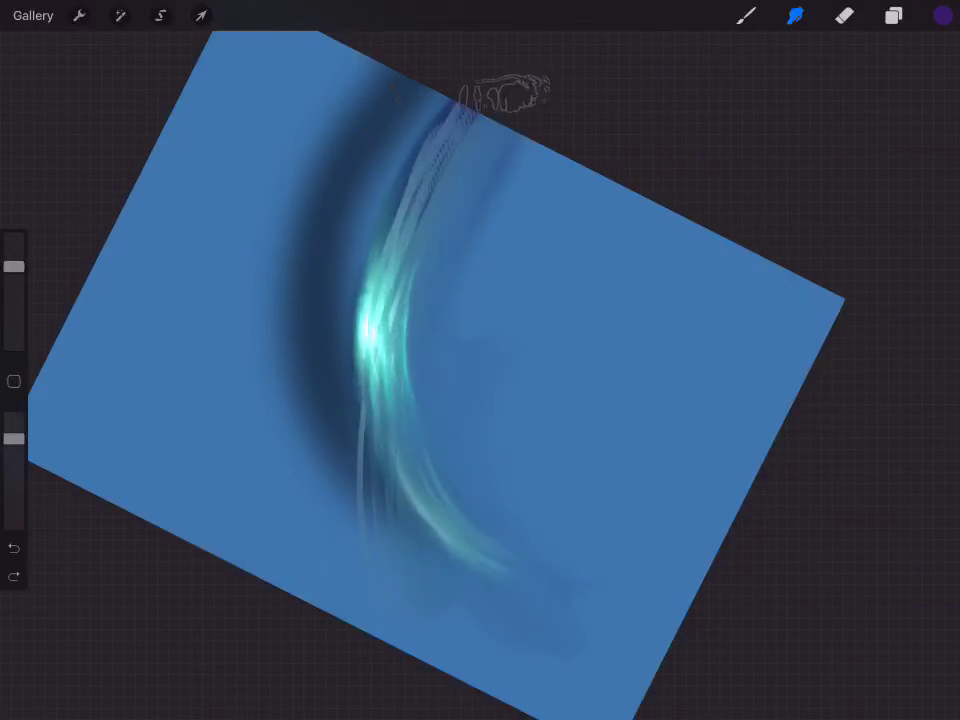
pyautogui.moveTo(440, 110); pyautogui.dragTo(360, 430)
pyautogui.hotkey('ctrl', 'z')
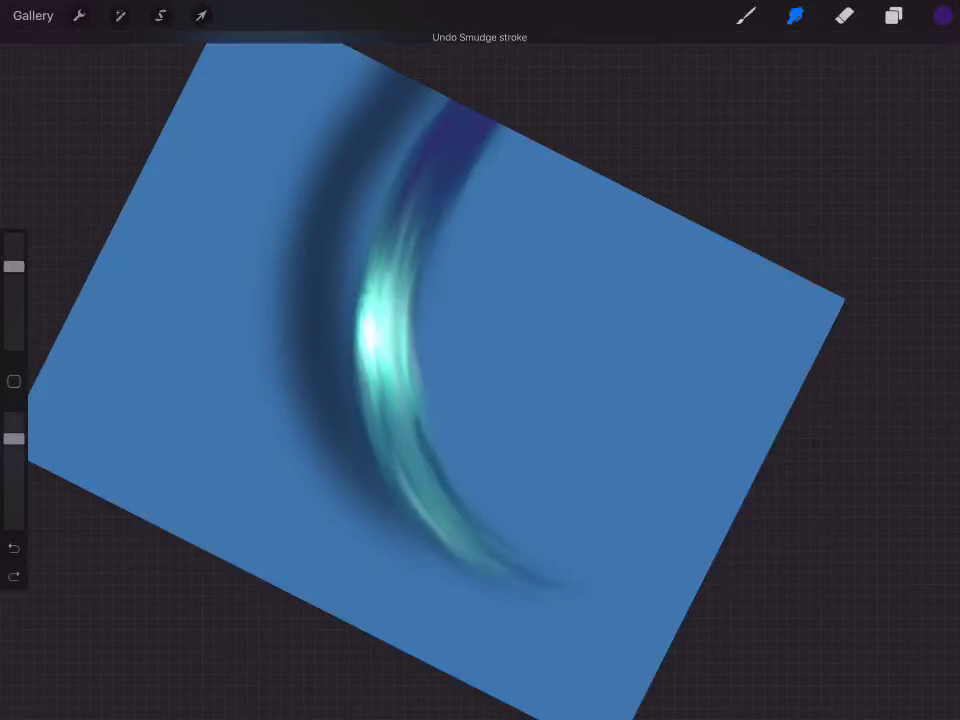
pyautogui.moveTo(470, 140); pyautogui.dragTo(410, 260)
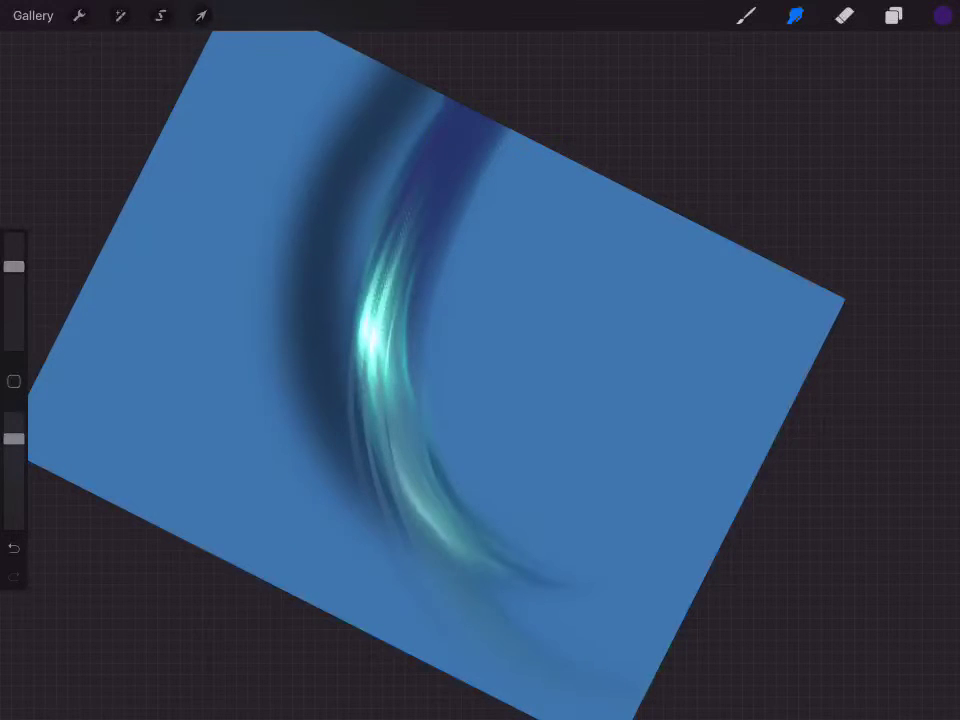
pyautogui.hotkey('ctrl', 'z')
# Try a purple Bonobo Chalk stroke along the strand, undo it and return to Smudge.
pyautogui.press('b')
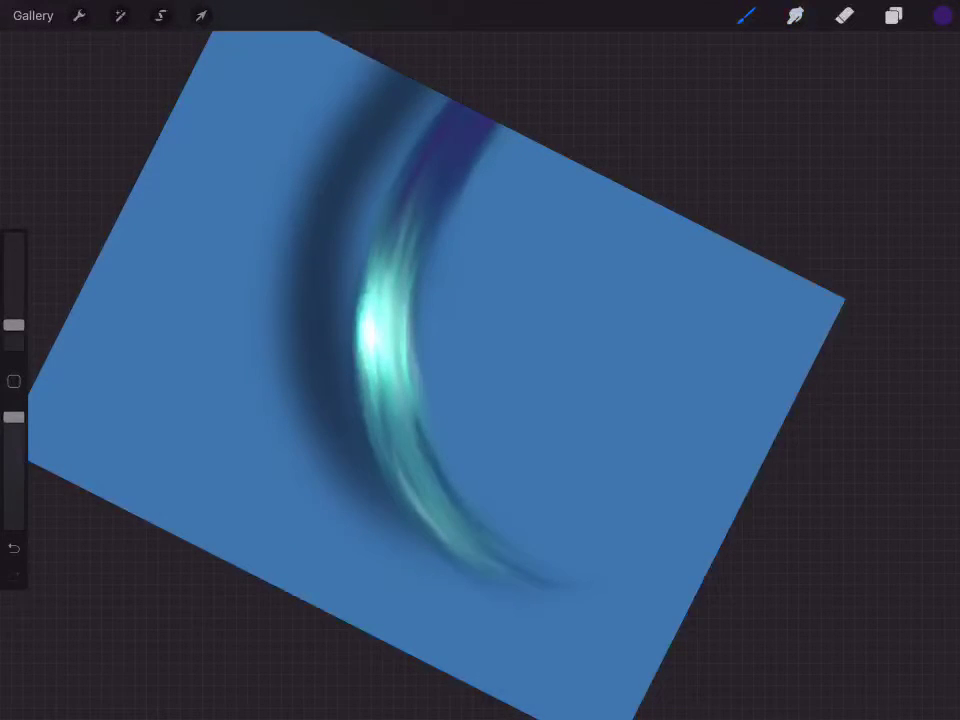
pyautogui.click(746, 15)
pyautogui.click(803, 342)
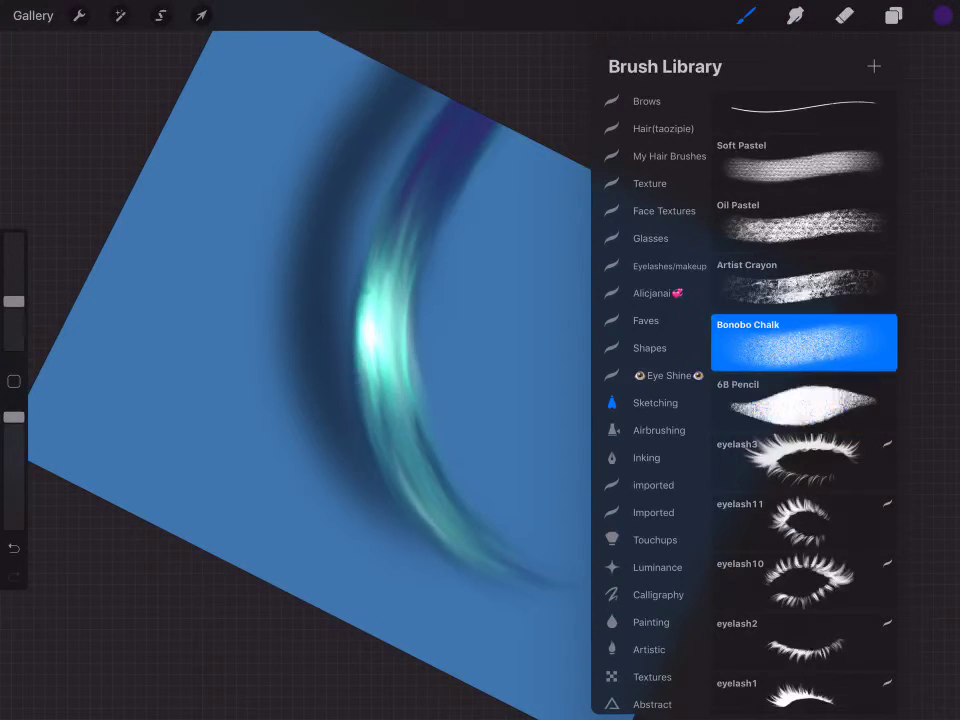
pyautogui.moveTo(460, 110); pyautogui.dragTo(618, 645)
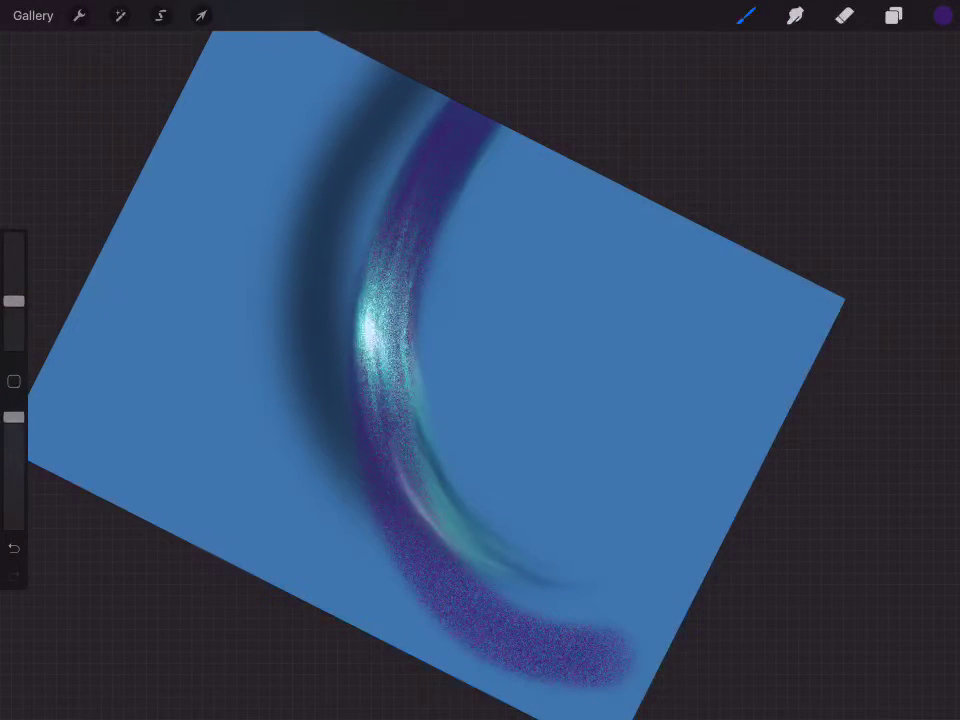
pyautogui.hotkey('ctrl', 'z')
pyautogui.press('s')
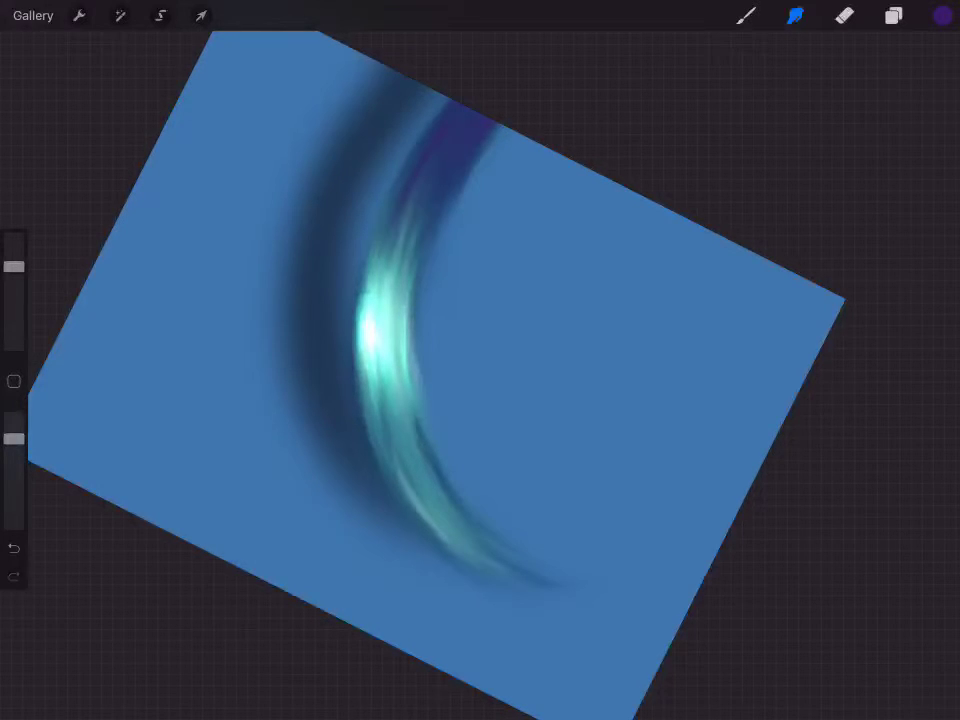
# Set the smudge brush to Blotchy from the Calligraphy set.
pyautogui.click(795, 15)
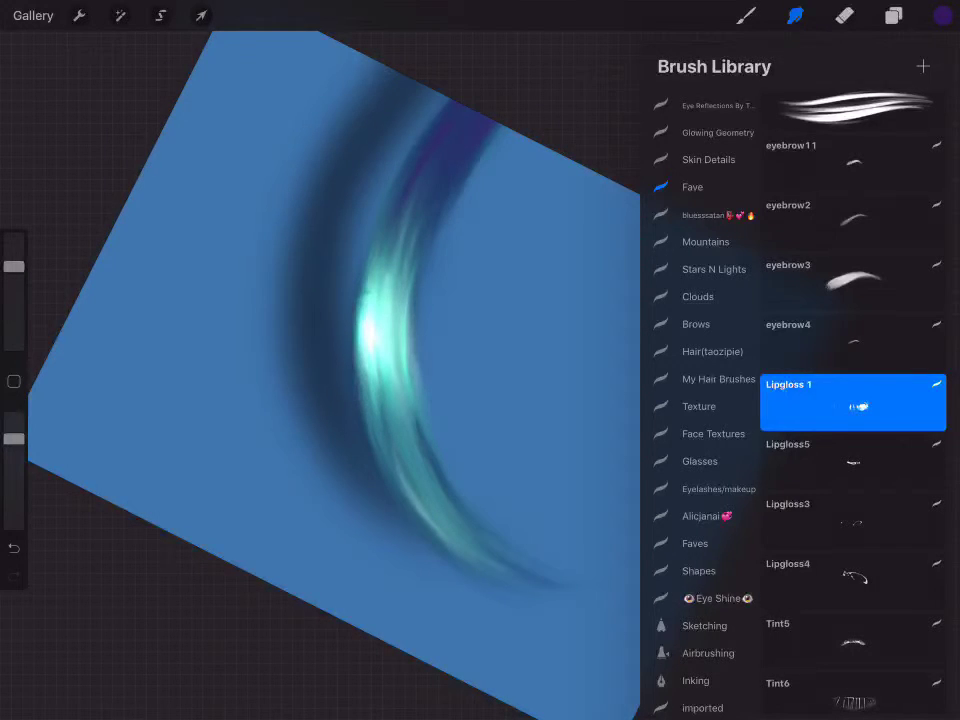
pyautogui.scroll(-3, 705, 400)
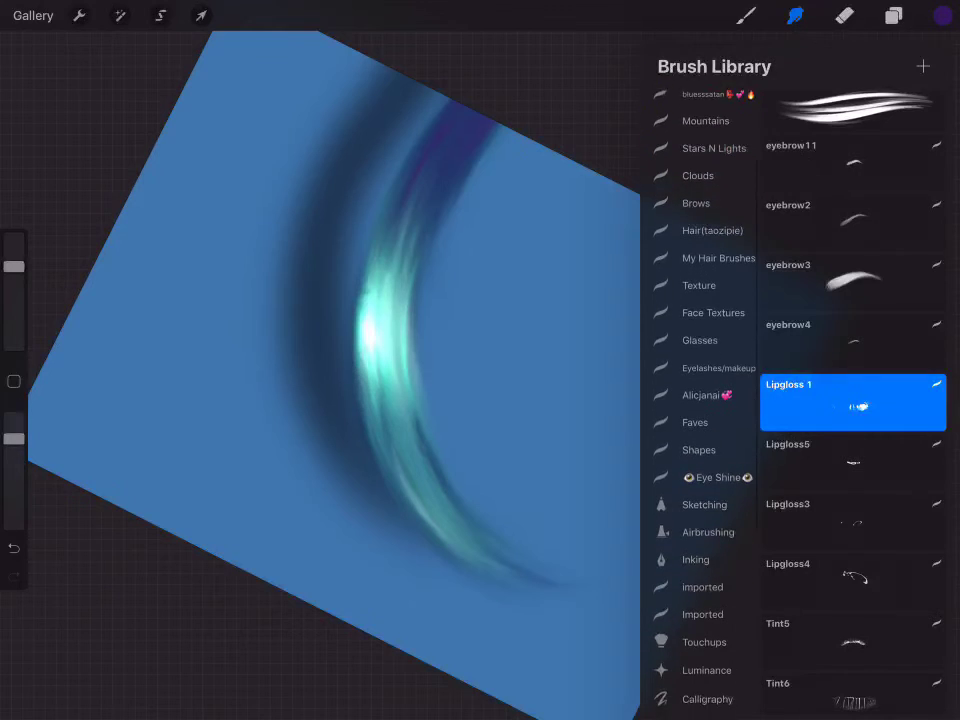
pyautogui.scroll(-2, 705, 400)
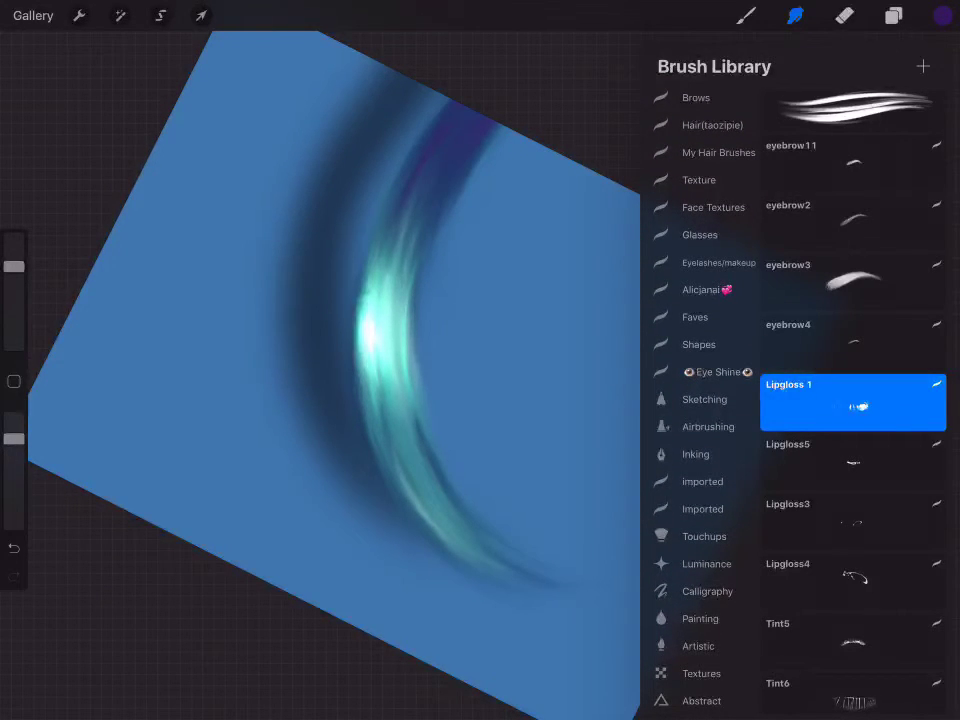
pyautogui.click(707, 591)
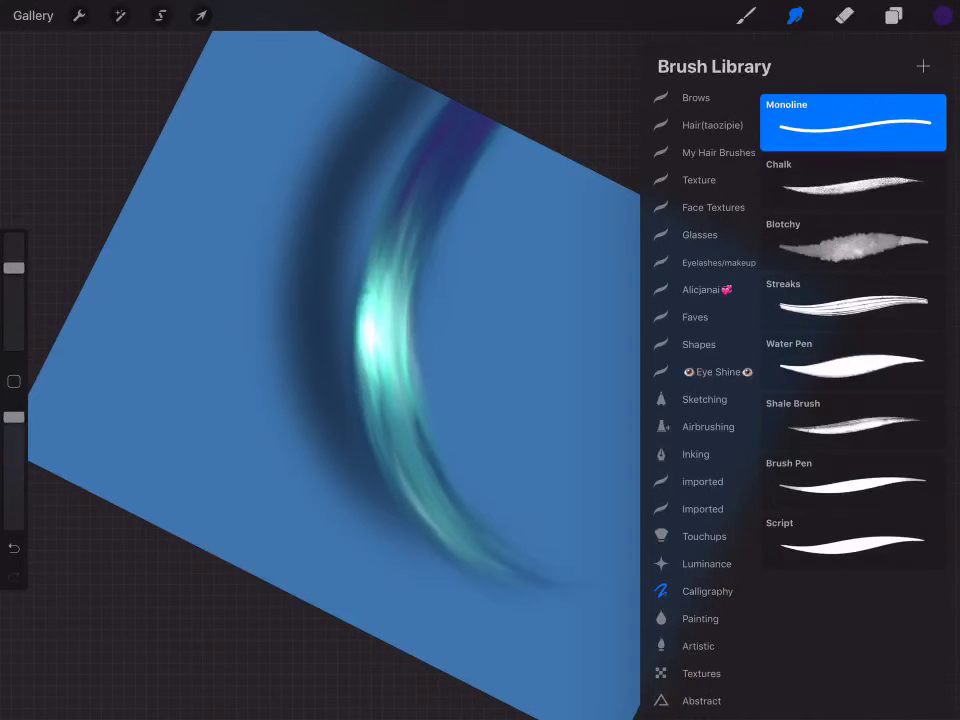
pyautogui.click(853, 242)
pyautogui.click(745, 15)
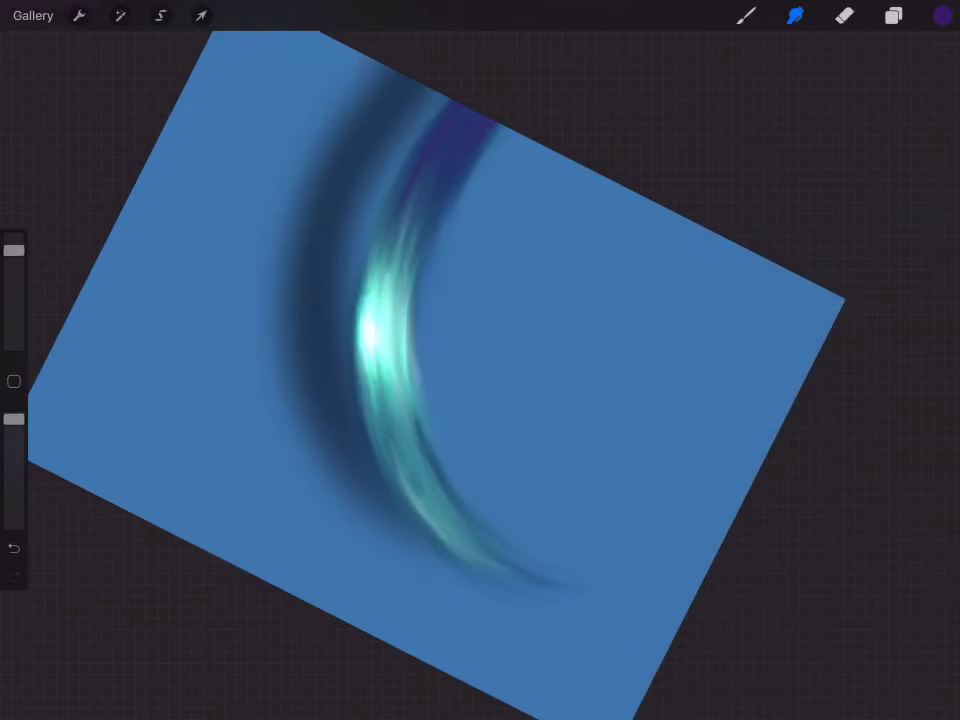
# Try blotchy smudges on the strand's inner and left edges, then undo them.
pyautogui.hotkey('ctrl', 'z')
pyautogui.moveTo(445, 190); pyautogui.dragTo(420, 480)
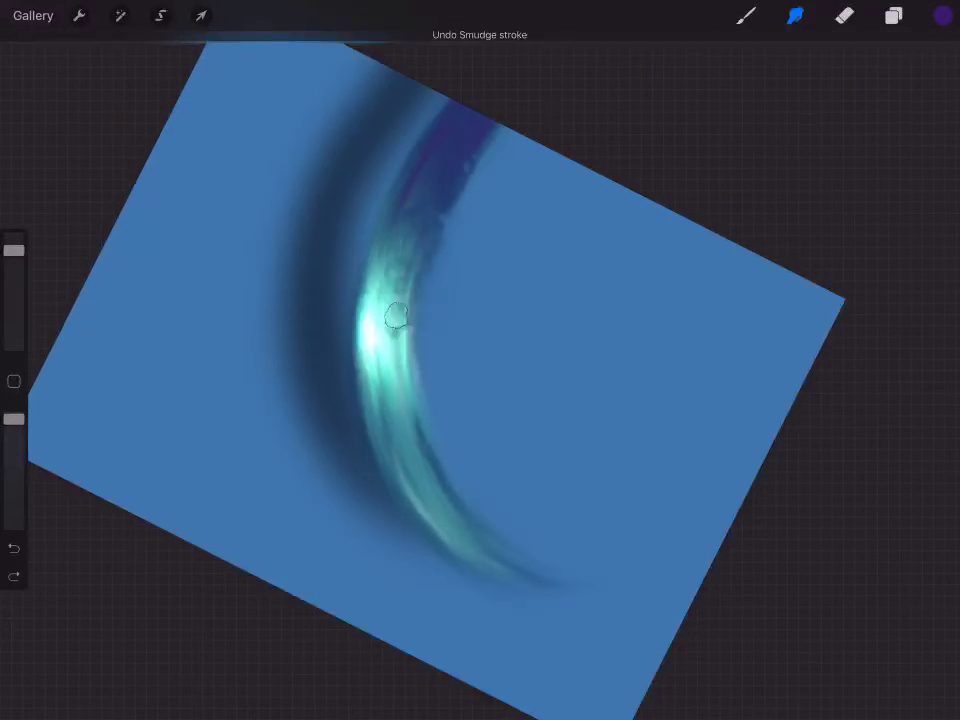
pyautogui.moveTo(405, 190); pyautogui.dragTo(385, 420)
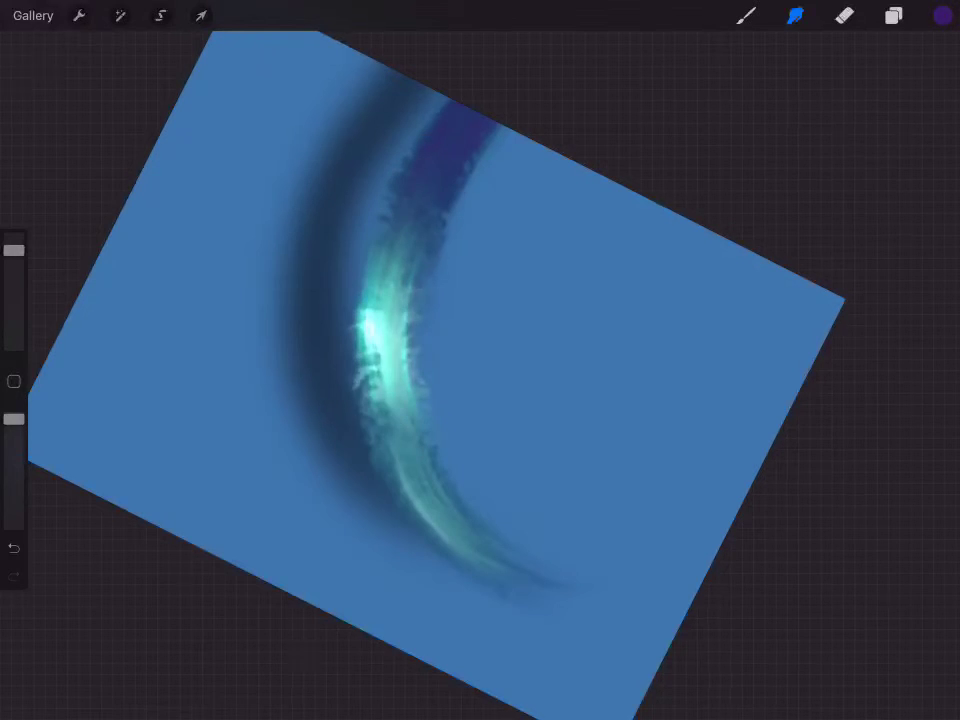
pyautogui.hotkey('ctrl', 'z')
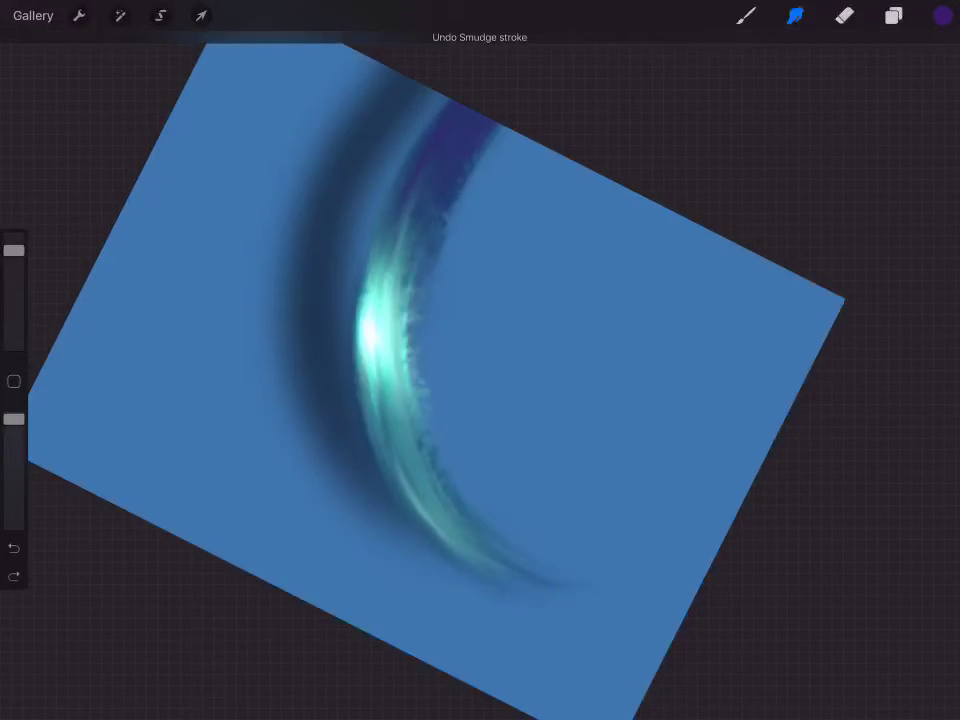
pyautogui.hotkey('ctrl', 'z')
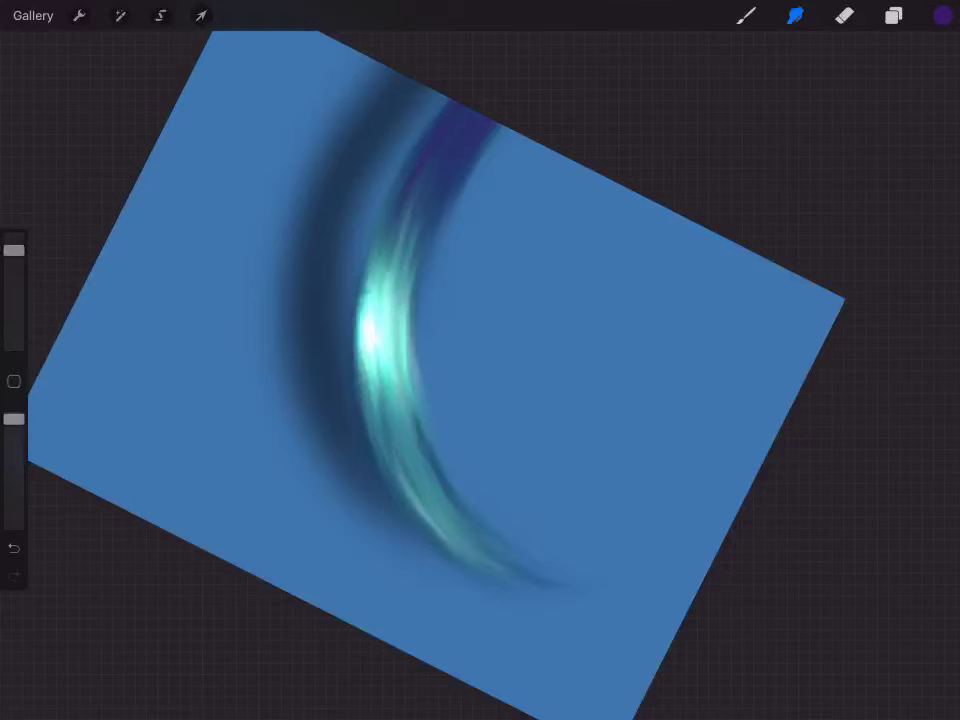
# Texture the strand's inner edge, bright band and shadow with smudges, undoing the last two.
pyautogui.moveTo(472, 165)
pyautogui.mouseDown()
pyautogui.moveTo(450, 215)
pyautogui.moveTo(430, 398)
pyautogui.mouseUp()
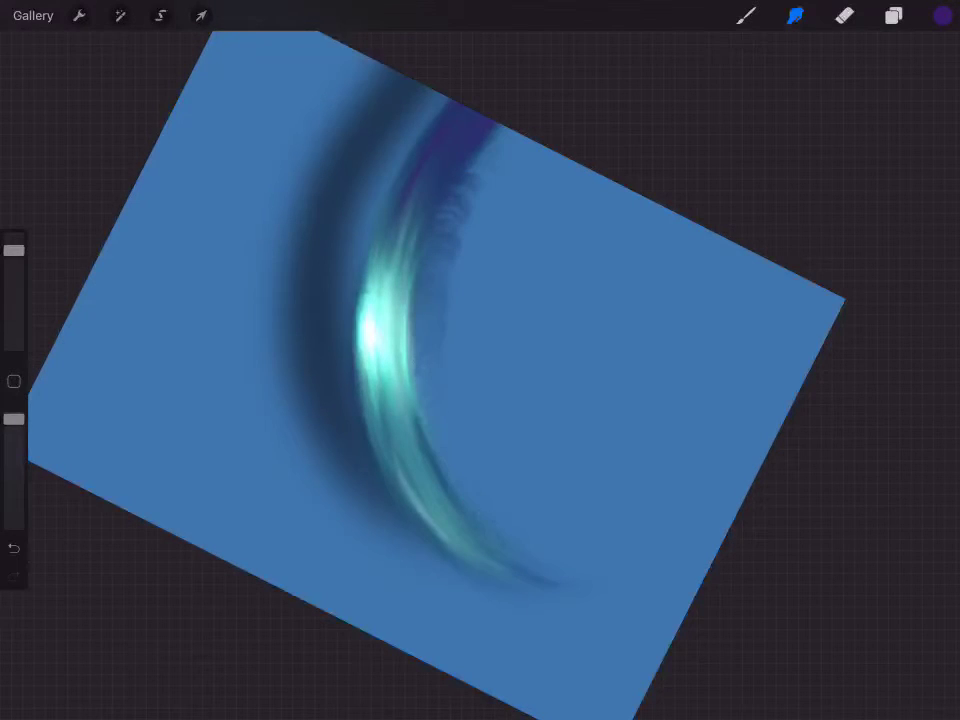
pyautogui.moveTo(478, 125); pyautogui.dragTo(415, 390)
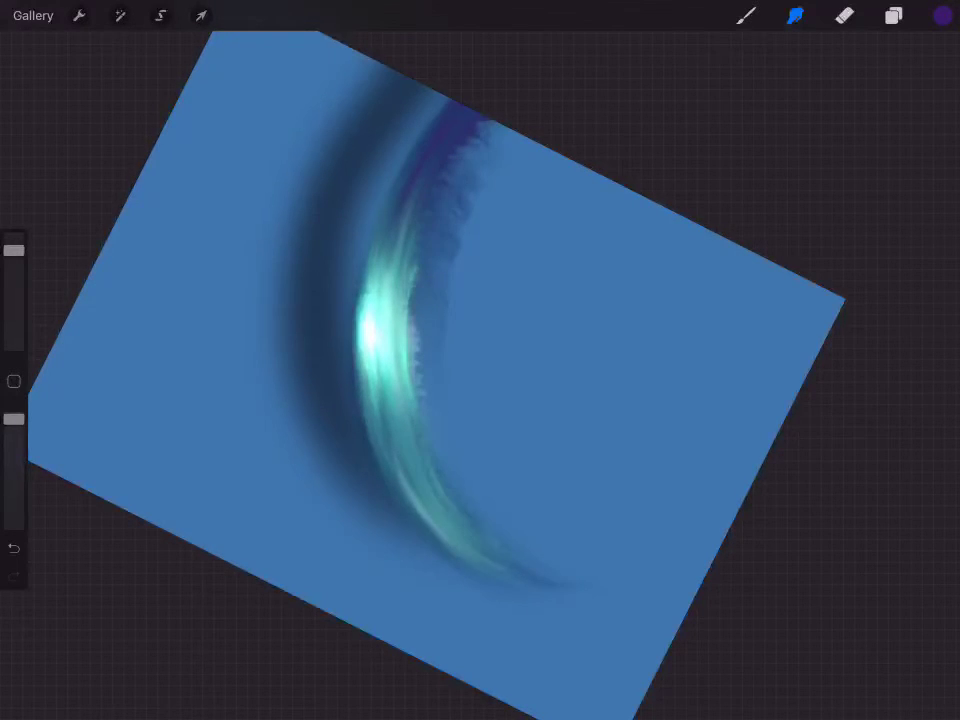
pyautogui.moveTo(412, 230); pyautogui.dragTo(408, 316)
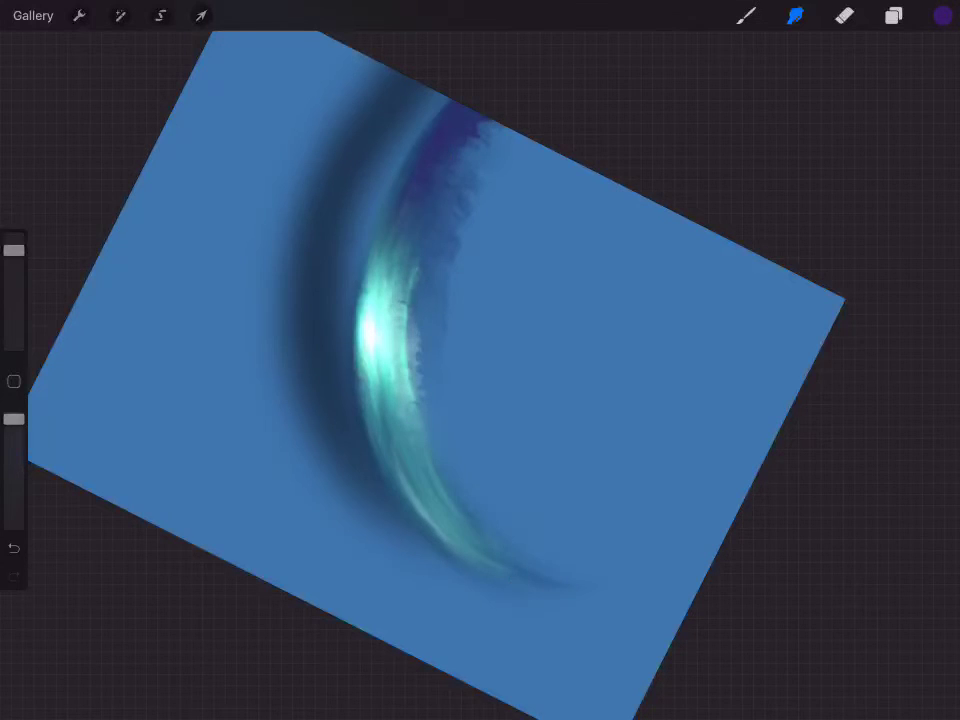
pyautogui.moveTo(392, 245)
pyautogui.mouseDown()
pyautogui.moveTo(395, 400)
pyautogui.moveTo(569, 604)
pyautogui.mouseUp()
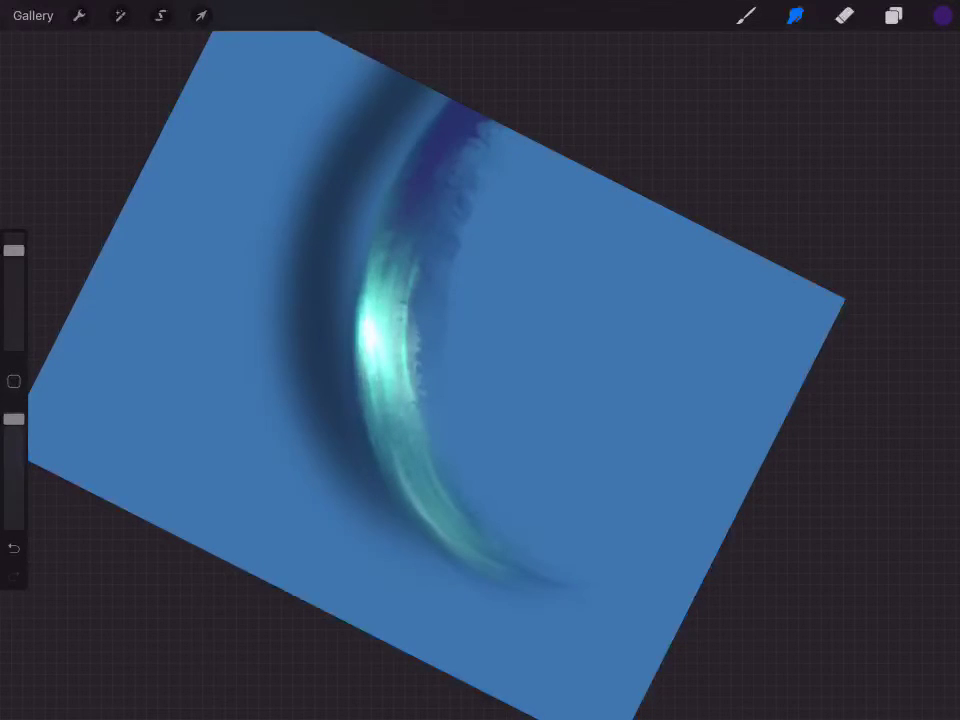
pyautogui.moveTo(372, 255); pyautogui.dragTo(366, 420)
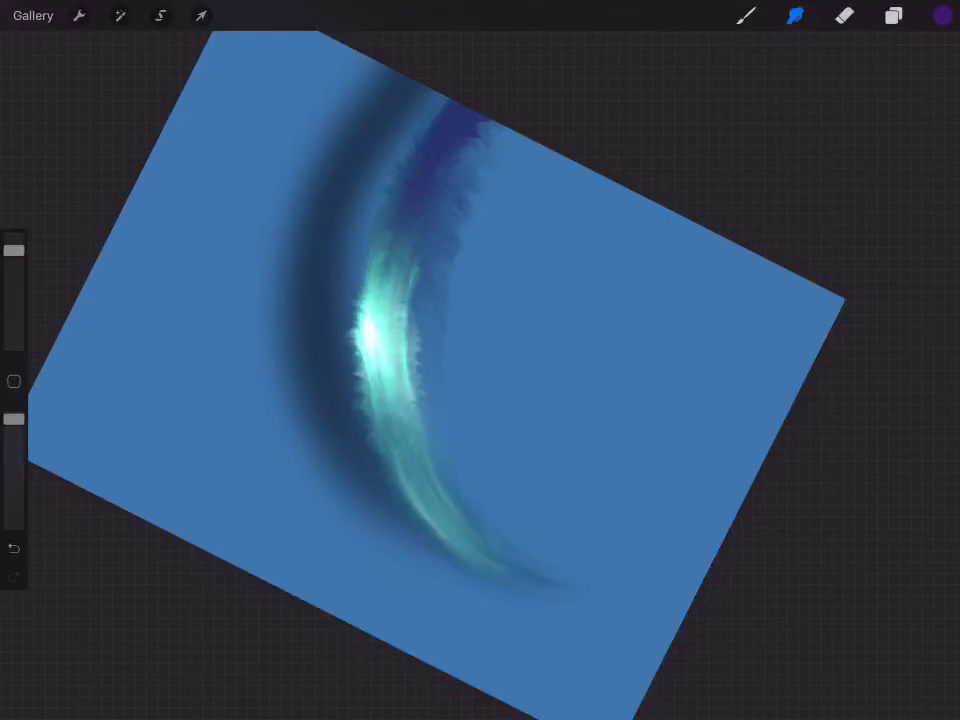
pyautogui.moveTo(263, 245); pyautogui.dragTo(270, 285)
pyautogui.hotkey('ctrl', 'z')
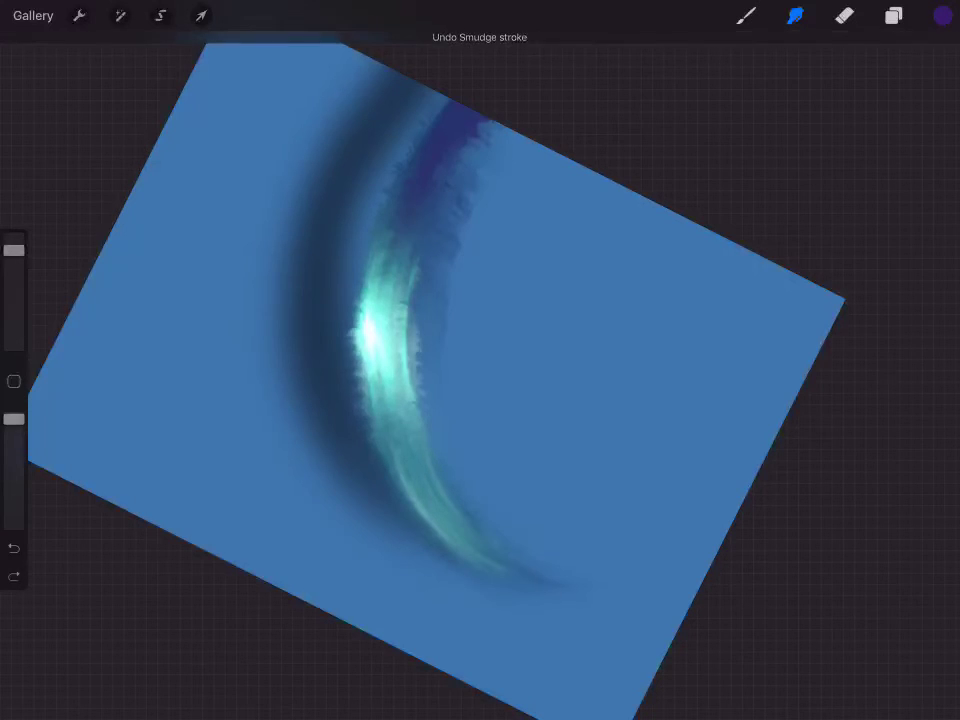
pyautogui.hotkey('ctrl', 'z')
pyautogui.hotkey('ctrl', 'z')
pyautogui.hotkey('ctrl', 'z')
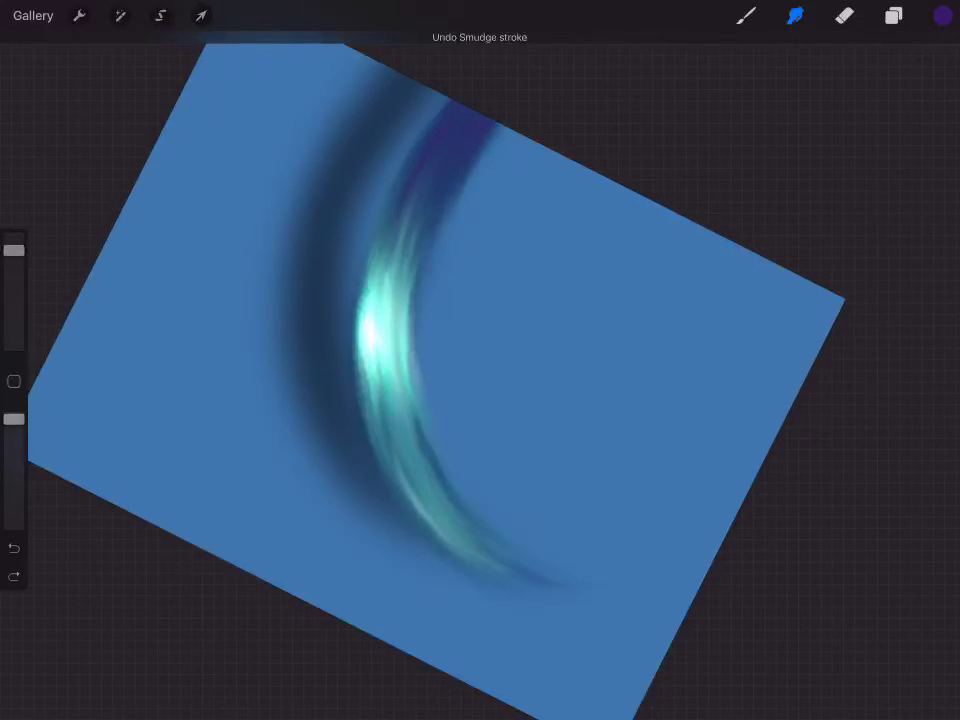
# Browse the brush libraries, trial smudges on the lower tail and right edge, then undo.
pyautogui.click(745, 15)
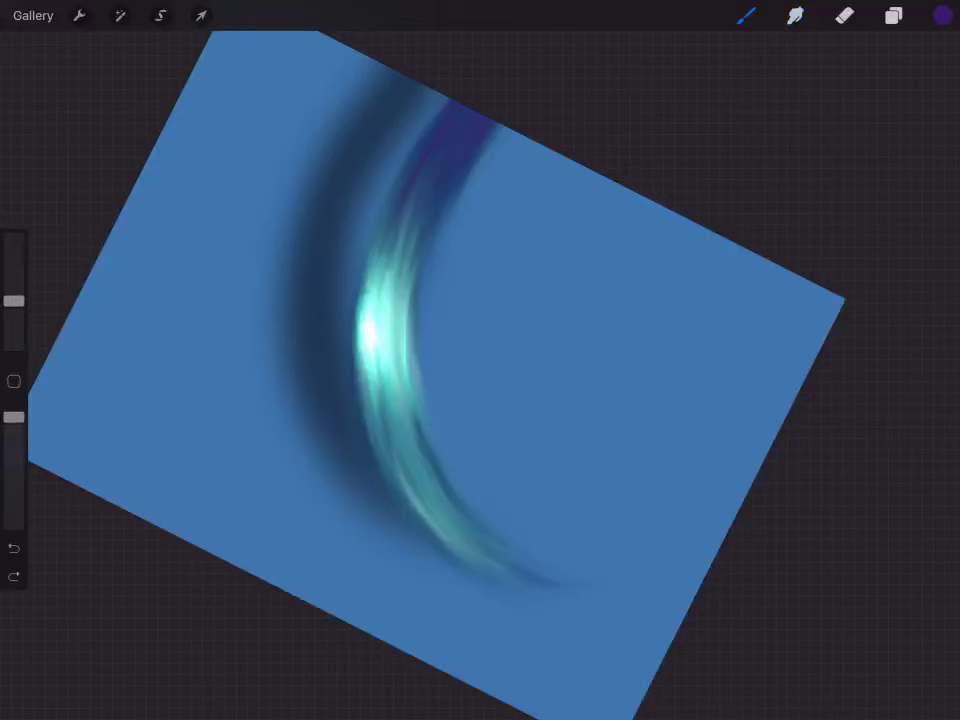
pyautogui.click(745, 15)
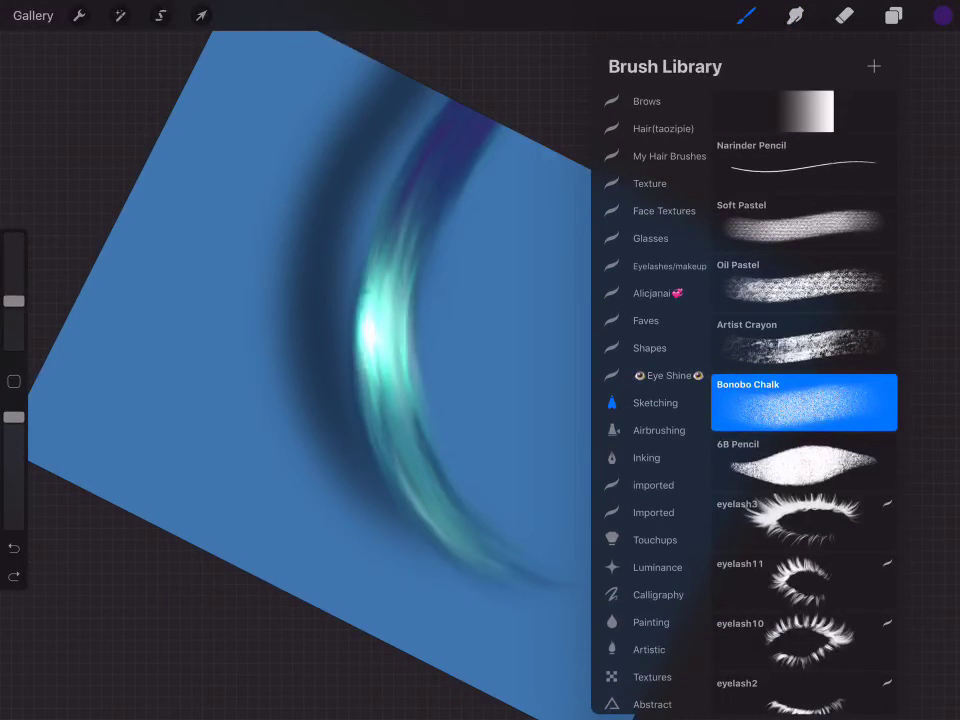
pyautogui.click(795, 15)
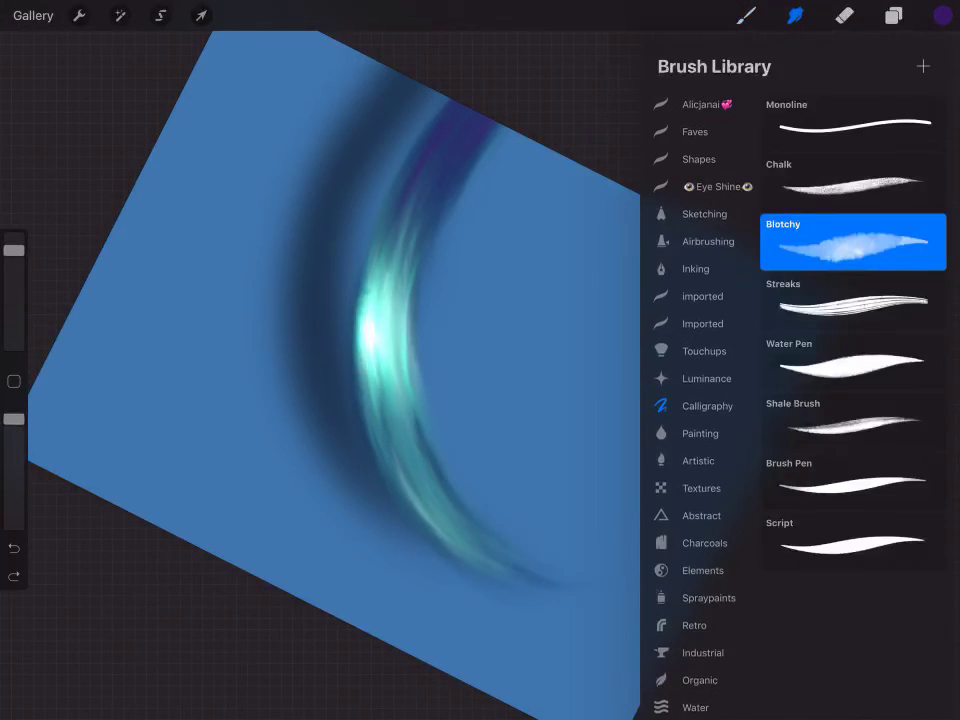
pyautogui.click(795, 15)
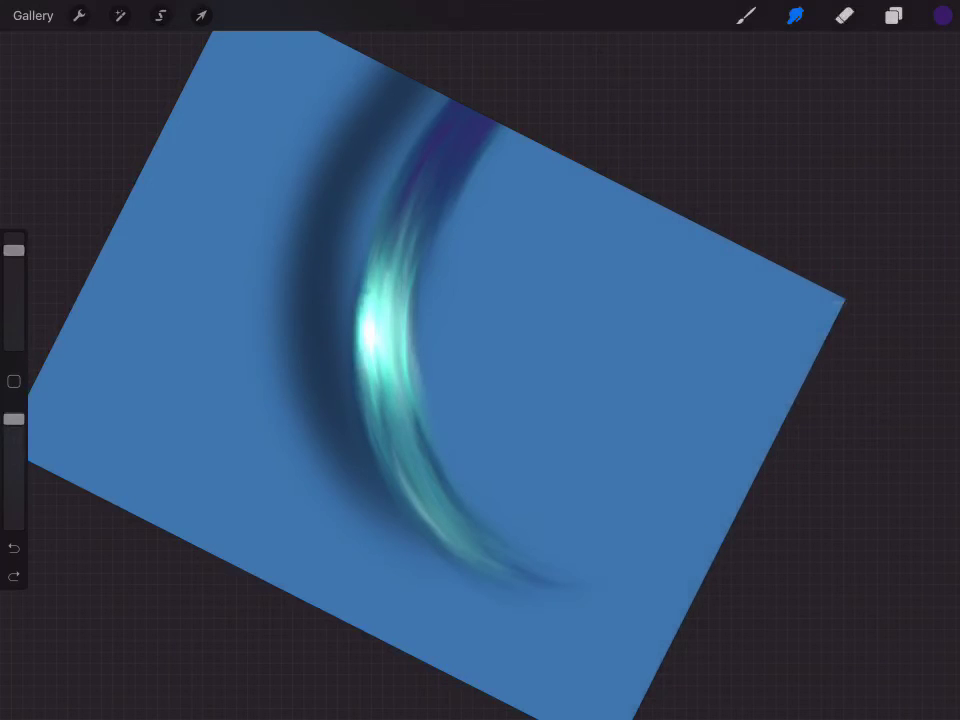
pyautogui.moveTo(430, 480); pyautogui.dragTo(540, 570)
pyautogui.moveTo(412, 250); pyautogui.dragTo(406, 342)
pyautogui.hotkey('ctrl', 'z')
# Choose the Chalk brush from Calligraphy for smudging.
pyautogui.click(795, 15)
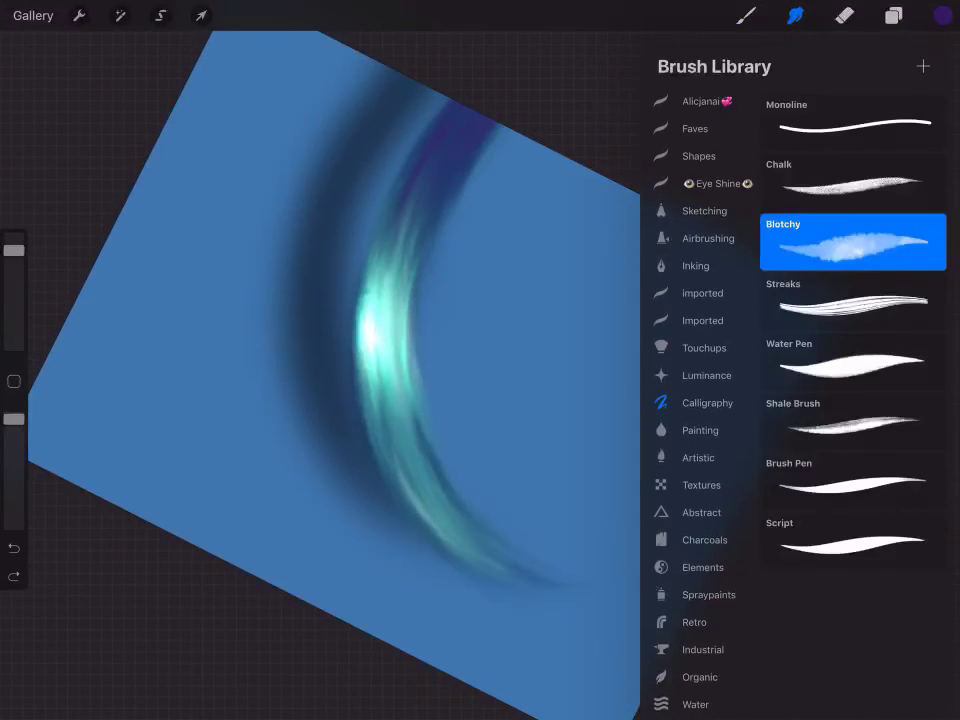
pyautogui.scroll(5, 700, 400)
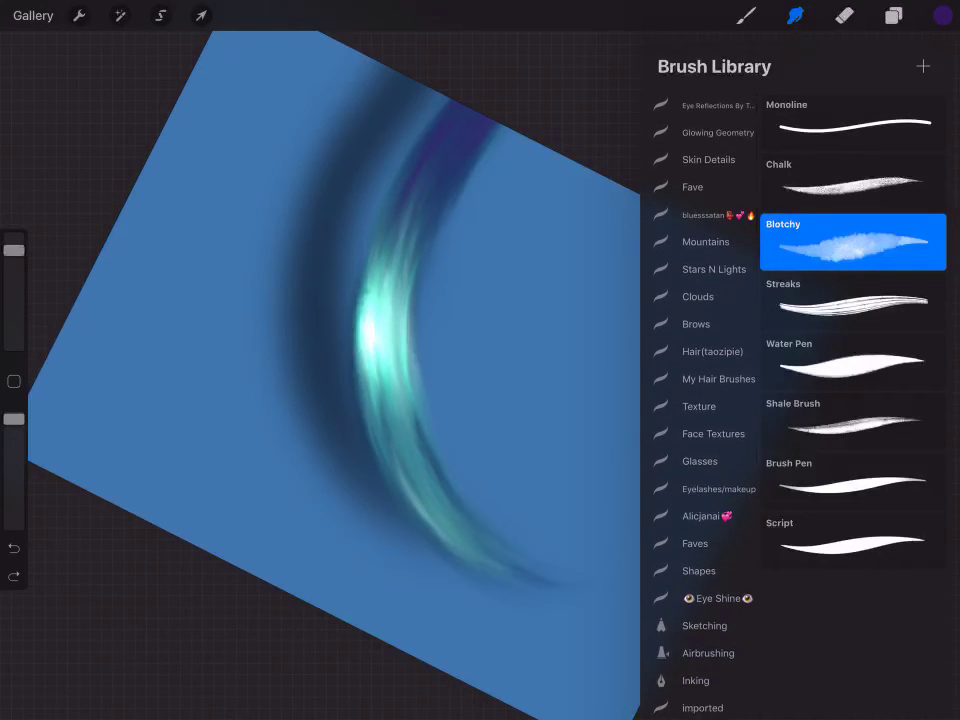
pyautogui.click(852, 182)
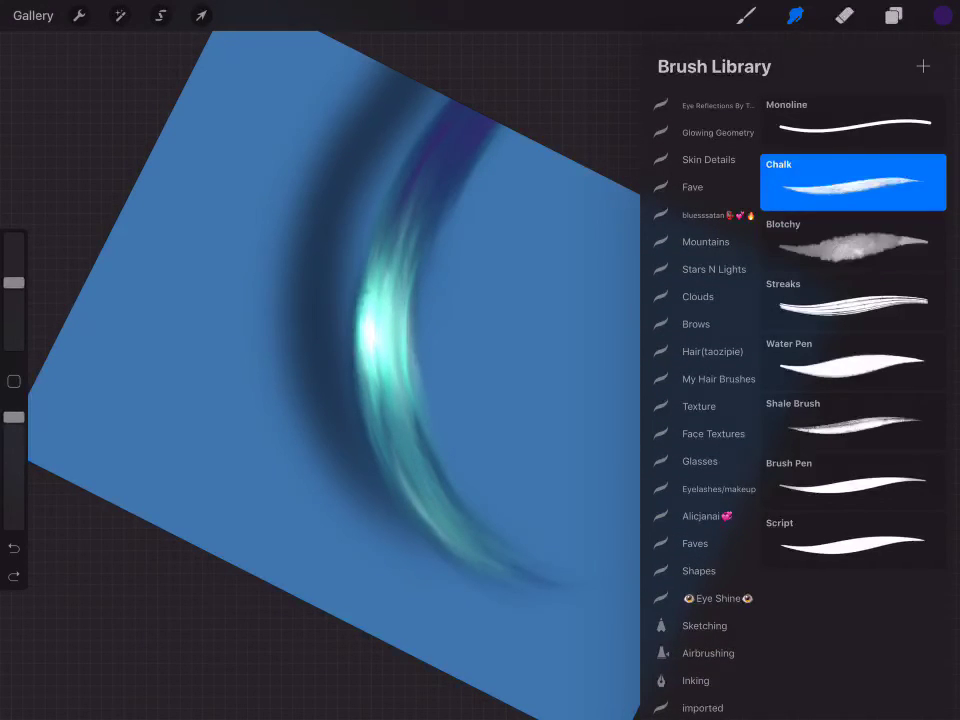
pyautogui.click(795, 15)
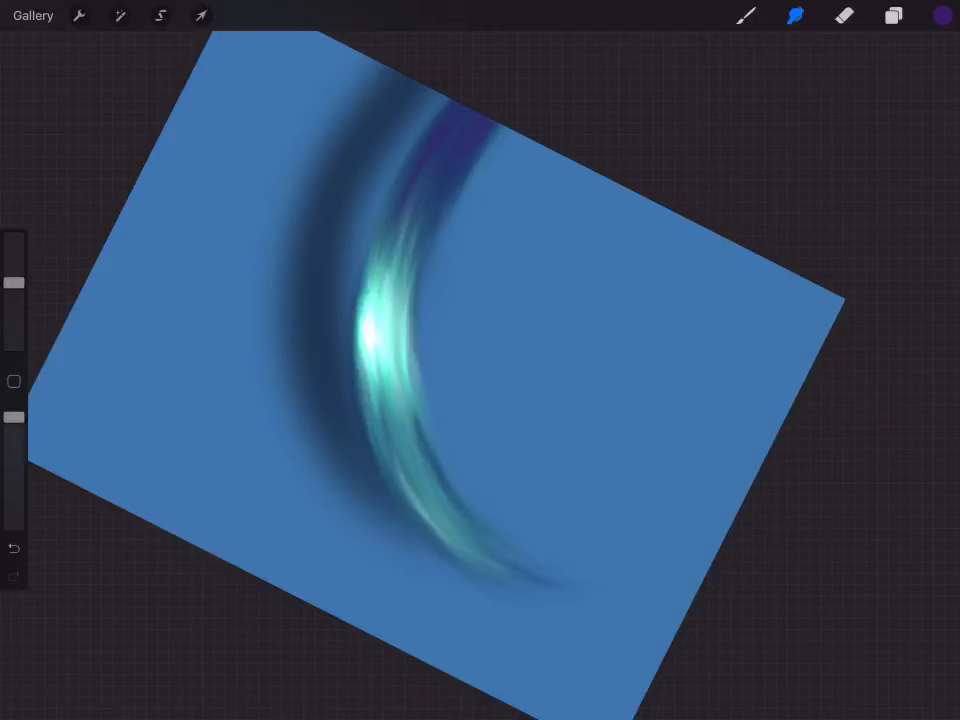
# Try two dark shadow smudge strokes, undo both, and make the smudge brush smaller.
pyautogui.moveTo(358, 92)
pyautogui.mouseDown()
pyautogui.moveTo(318, 160)
pyautogui.moveTo(308, 400)
pyautogui.mouseUp()
pyautogui.hotkey('ctrl', 'z')
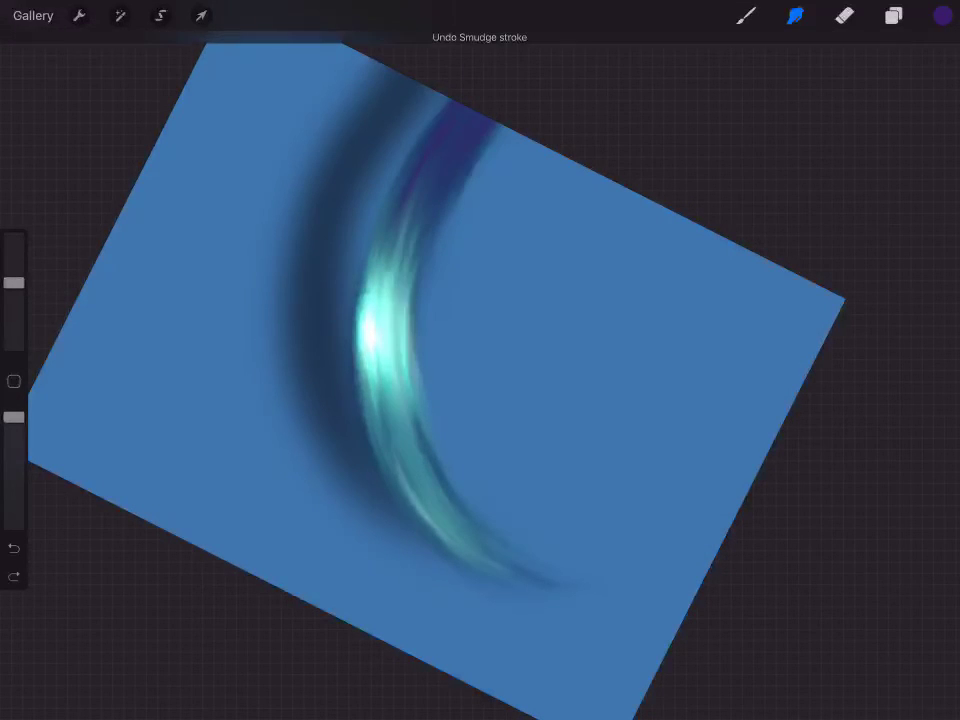
pyautogui.moveTo(480, 130); pyautogui.dragTo(585, 375)
pyautogui.hotkey('ctrl', 'z')
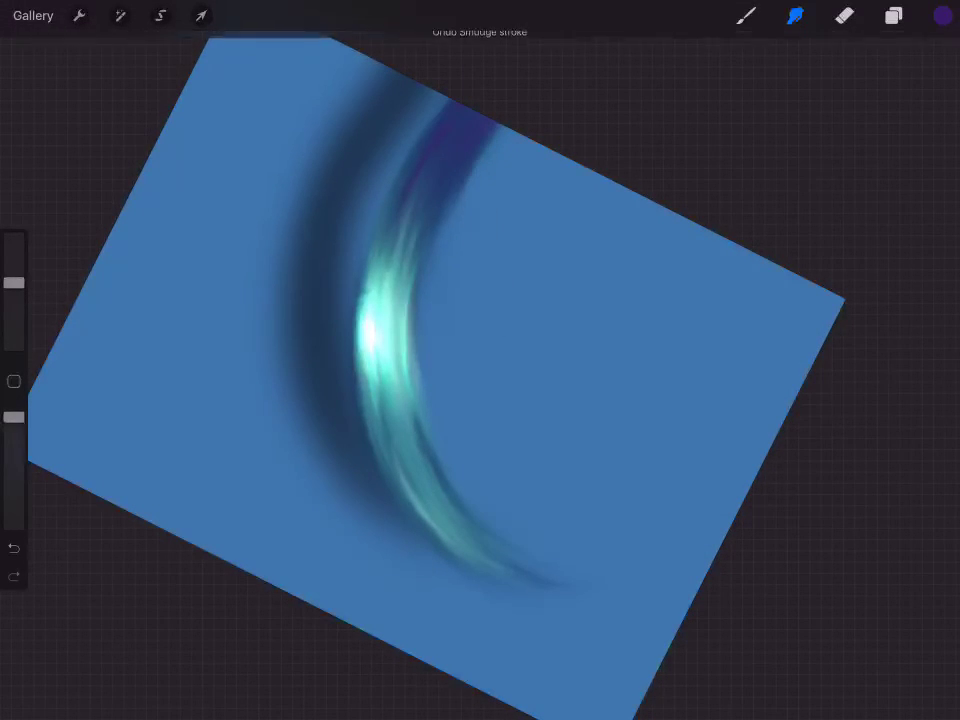
pyautogui.moveTo(14, 282); pyautogui.dragTo(14, 312)
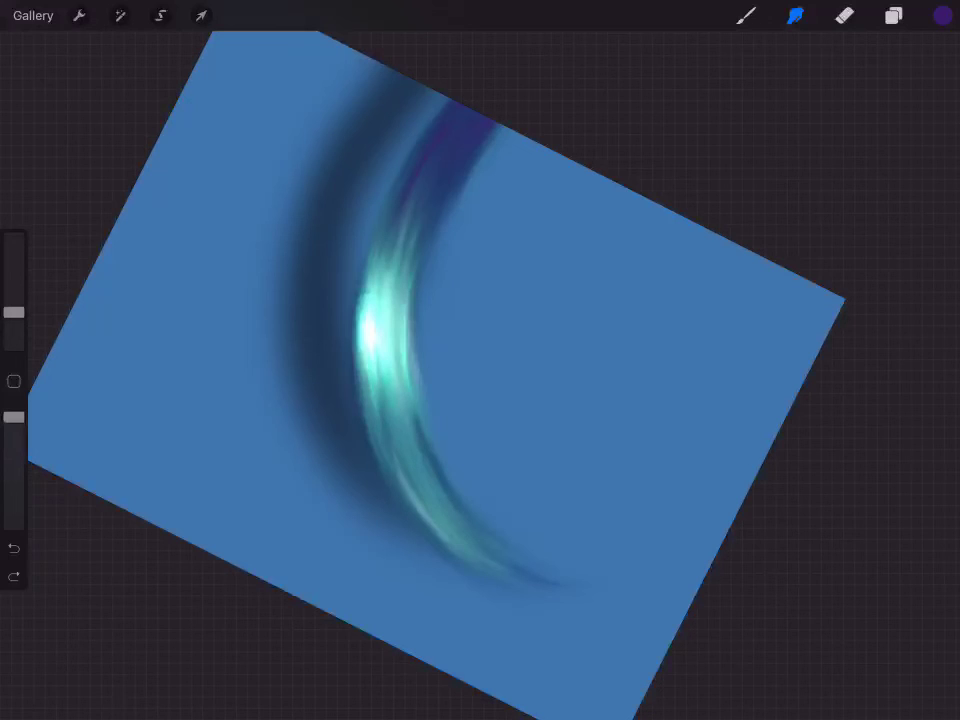
# Smudge a thin dark curve near the top, then undo the smudges and re-tilt the canvas.
pyautogui.moveTo(505, 125); pyautogui.dragTo(485, 235)
pyautogui.moveTo(600, 400); pyautogui.dragTo(560, 440)
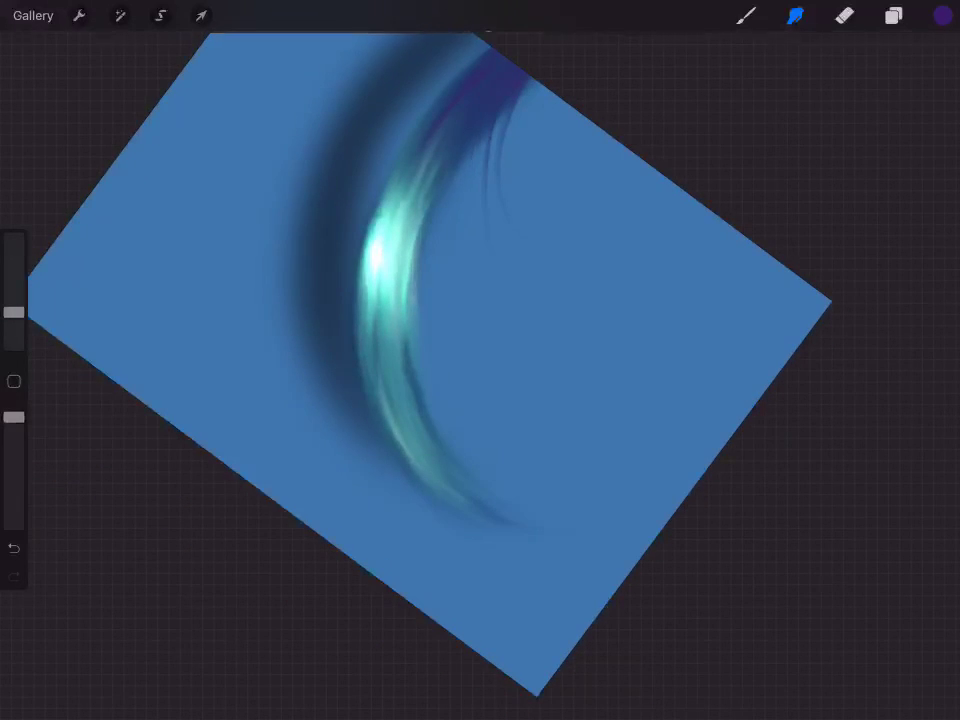
pyautogui.hotkey('ctrl', 'z')
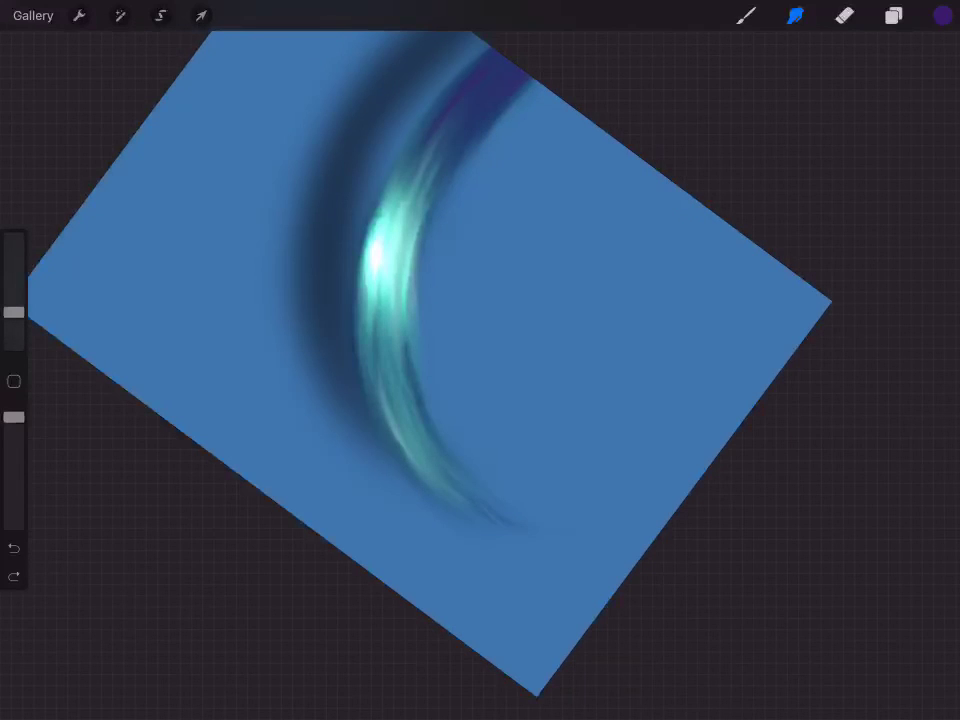
pyautogui.hotkey('ctrl', 'z')
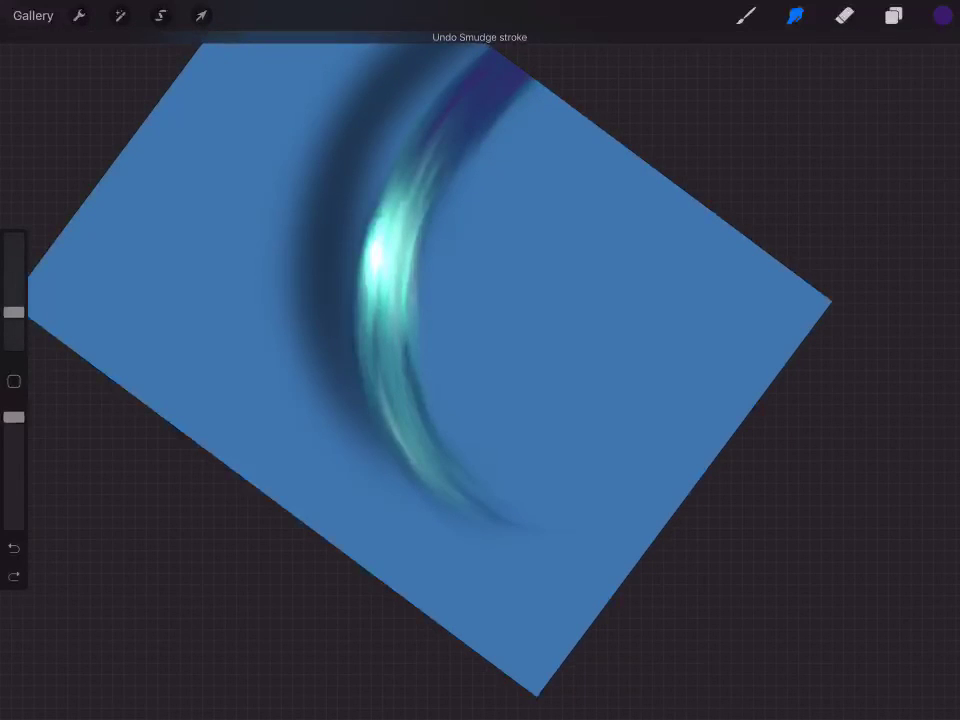
pyautogui.moveTo(540, 400); pyautogui.dragTo(560, 380)
# With a larger brush, smear dark arcs and streak the teal strand's tail, undoing the last two strokes.
pyautogui.moveTo(14, 312); pyautogui.dragTo(14, 289)
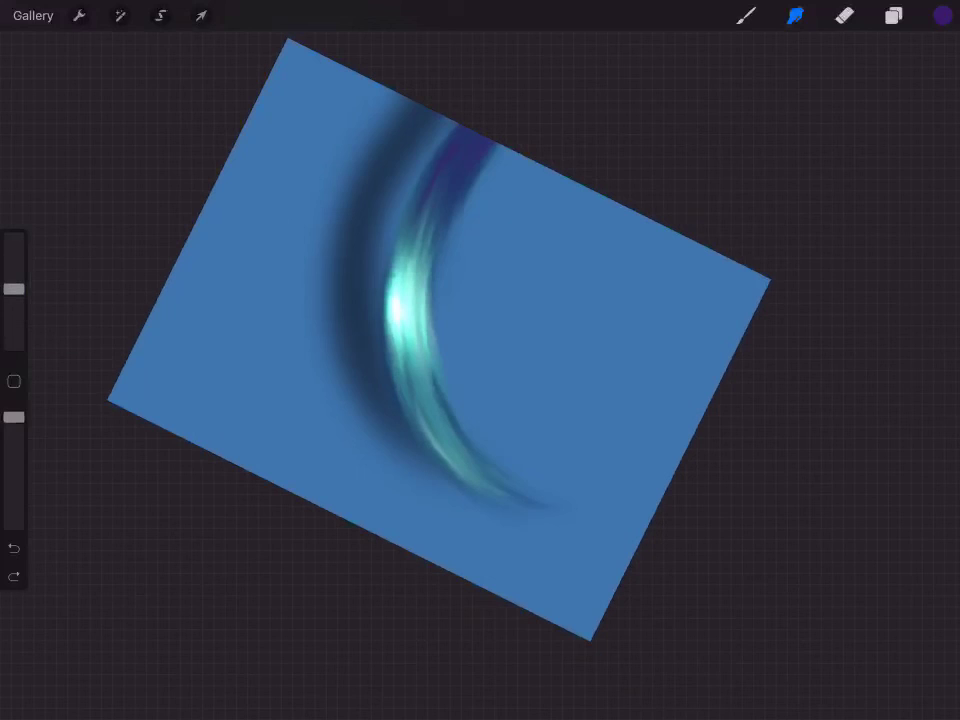
pyautogui.moveTo(470, 150); pyautogui.dragTo(590, 420)
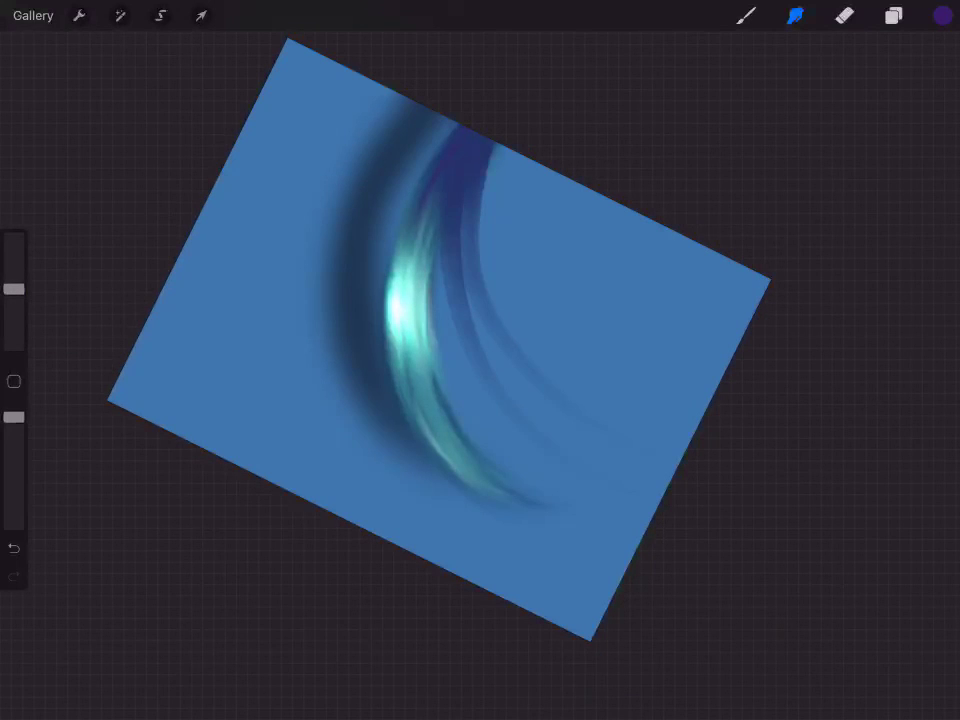
pyautogui.moveTo(420, 200)
pyautogui.mouseDown()
pyautogui.moveTo(520, 480)
pyautogui.moveTo(510, 470)
pyautogui.mouseUp()
pyautogui.moveTo(405, 230)
pyautogui.mouseDown()
pyautogui.moveTo(500, 480)
pyautogui.moveTo(540, 510)
pyautogui.mouseUp()
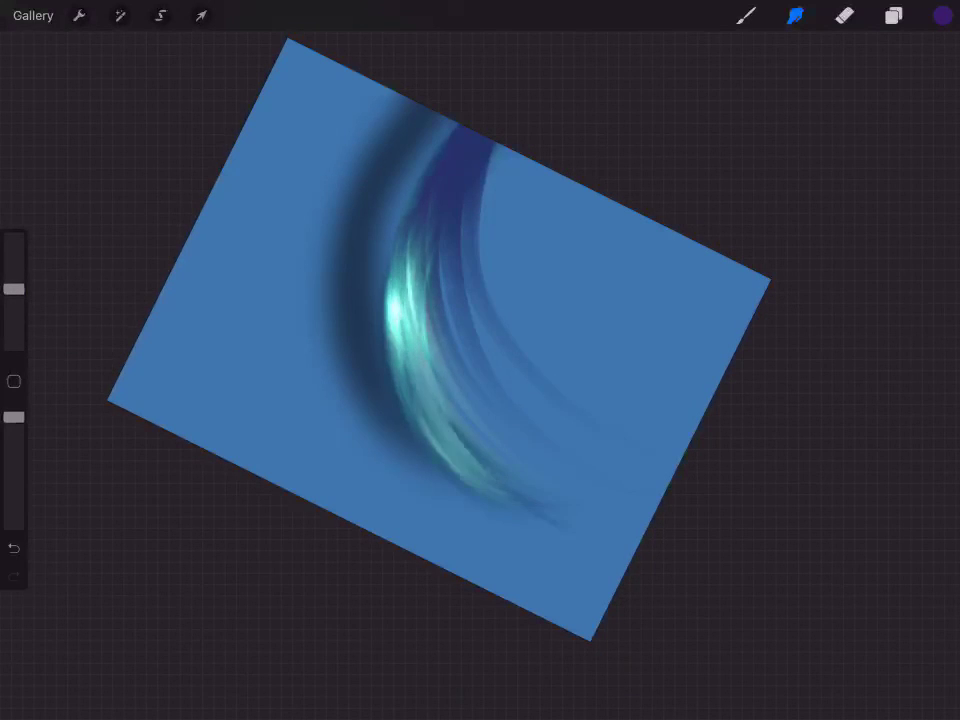
pyautogui.moveTo(400, 290); pyautogui.dragTo(540, 500)
pyautogui.moveTo(410, 300); pyautogui.dragTo(570, 525)
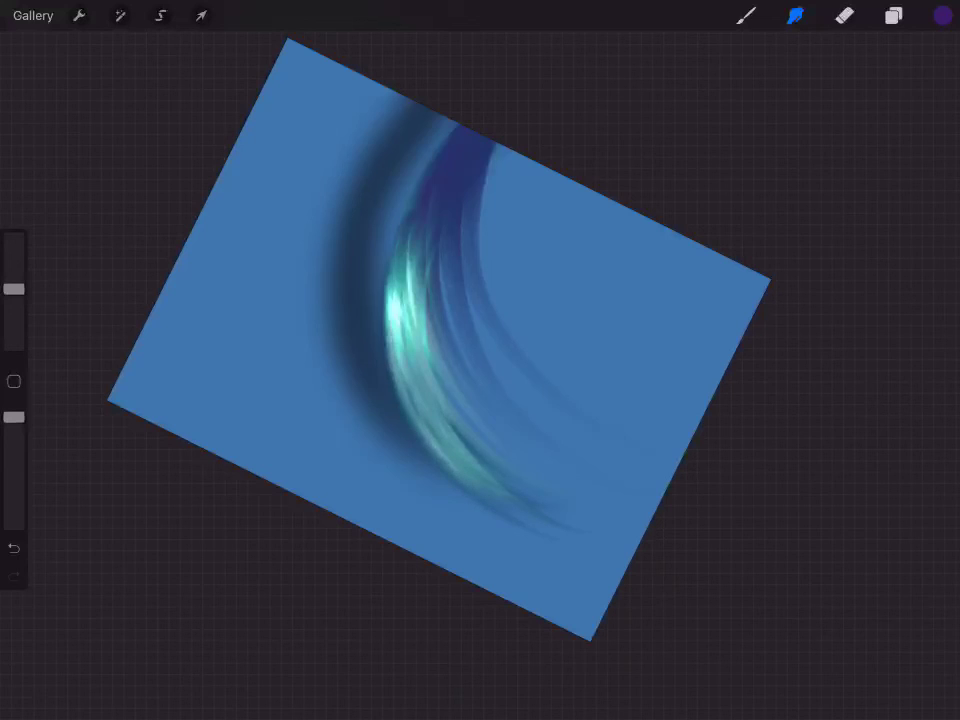
pyautogui.scroll(-5, 440, 340)
pyautogui.hotkey('ctrl', 'z')
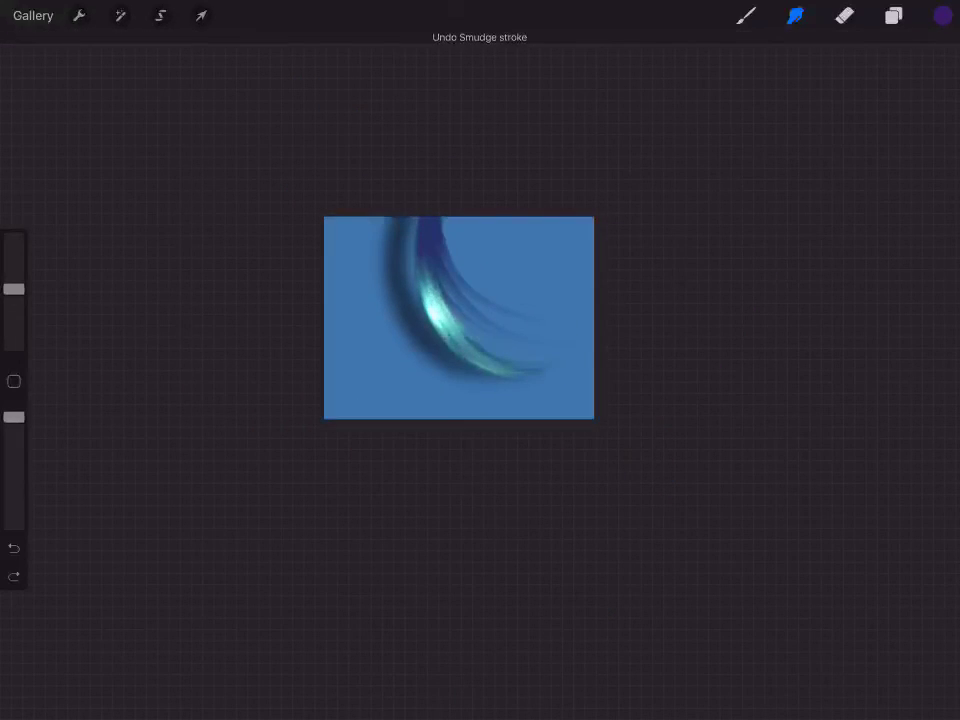
pyautogui.hotkey('ctrl', 'z')
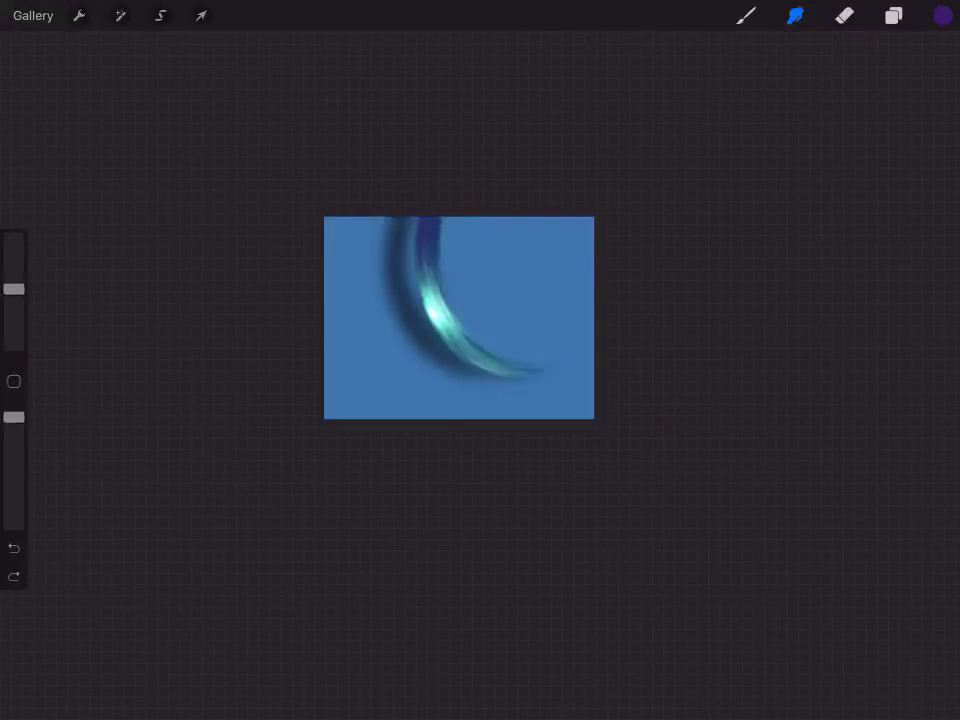
# Delete the dark shadow layer and clear Layer 3 in the Layers panel.
pyautogui.click(893, 15)
pyautogui.moveTo(820, 161); pyautogui.dragTo(680, 161)
pyautogui.click(921, 161)
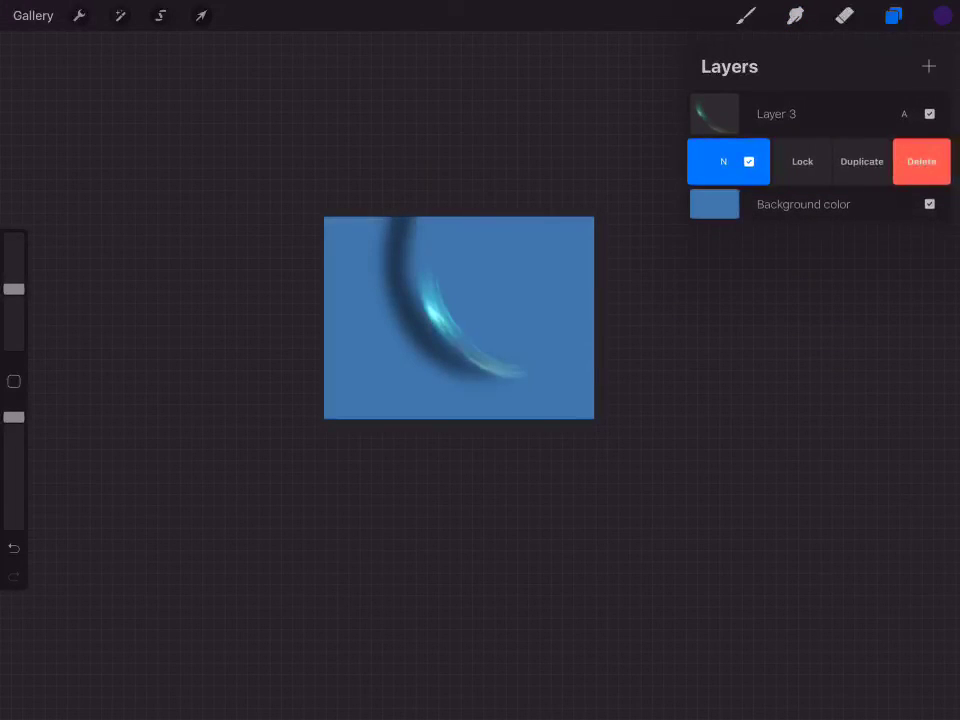
pyautogui.click(921, 161)
pyautogui.moveTo(850, 113); pyautogui.dragTo(720, 113)
pyautogui.click(921, 113)
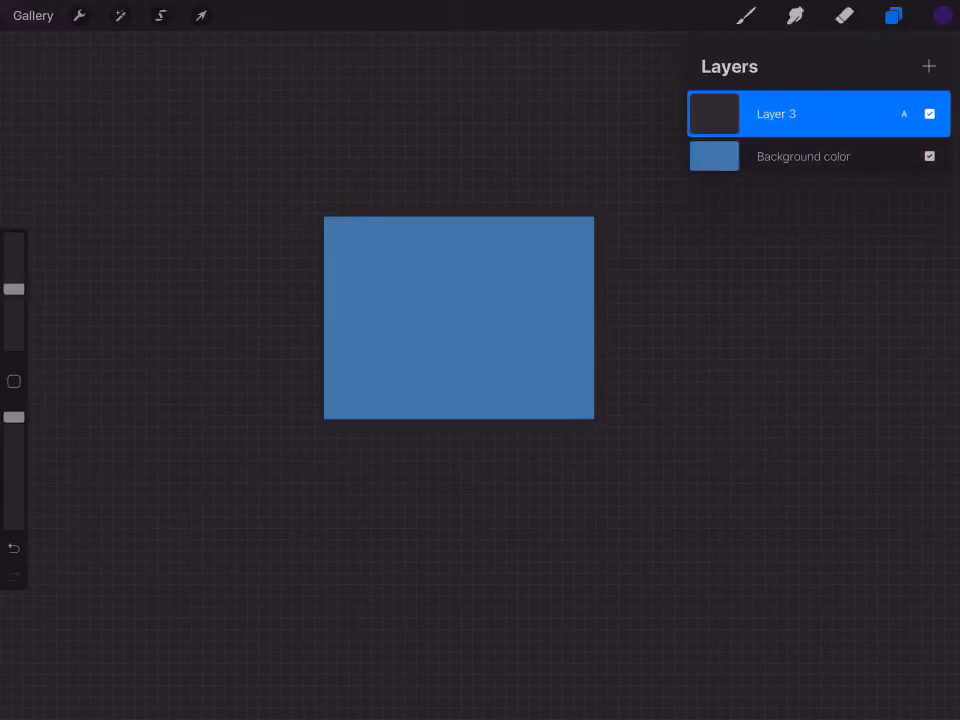